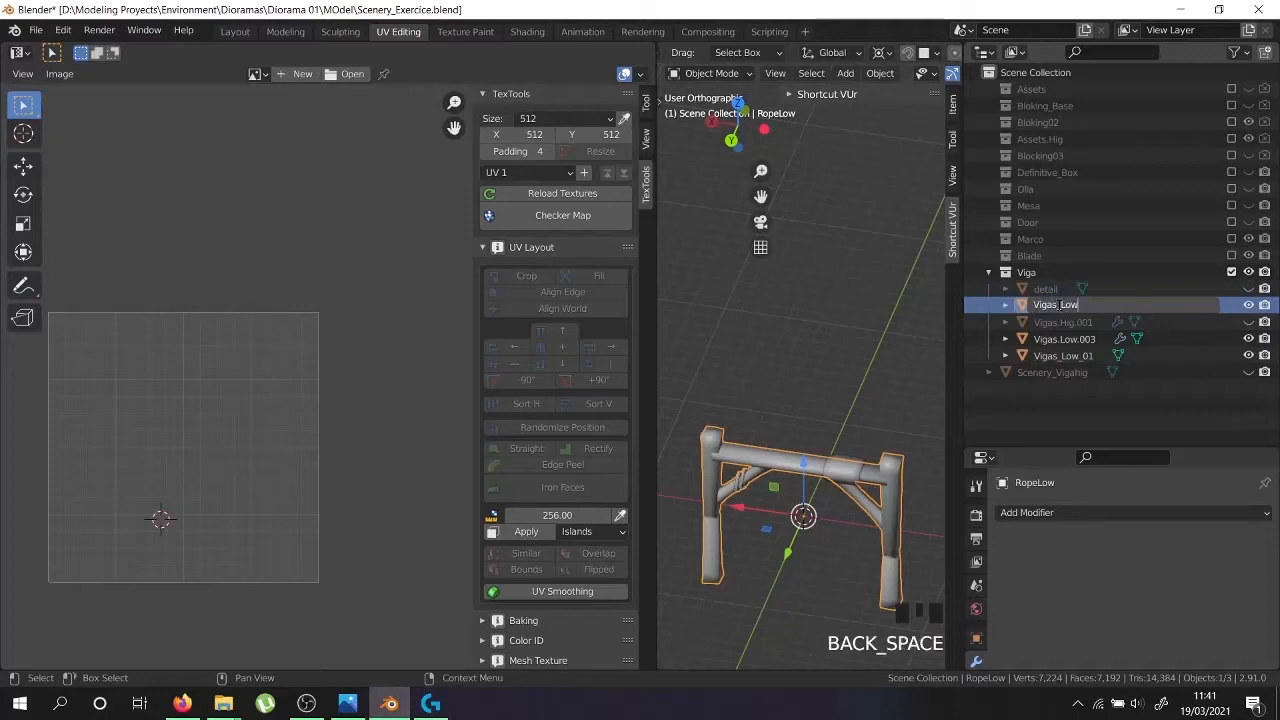
Rename the RopeLow object Vigas_Low_02, duplicate it, and name the copy Vigas_Low_03
{"action": "type", "text": "_02"}
{"action": "key", "text": "Return"}
{"action": "key", "text": "shift+d"}
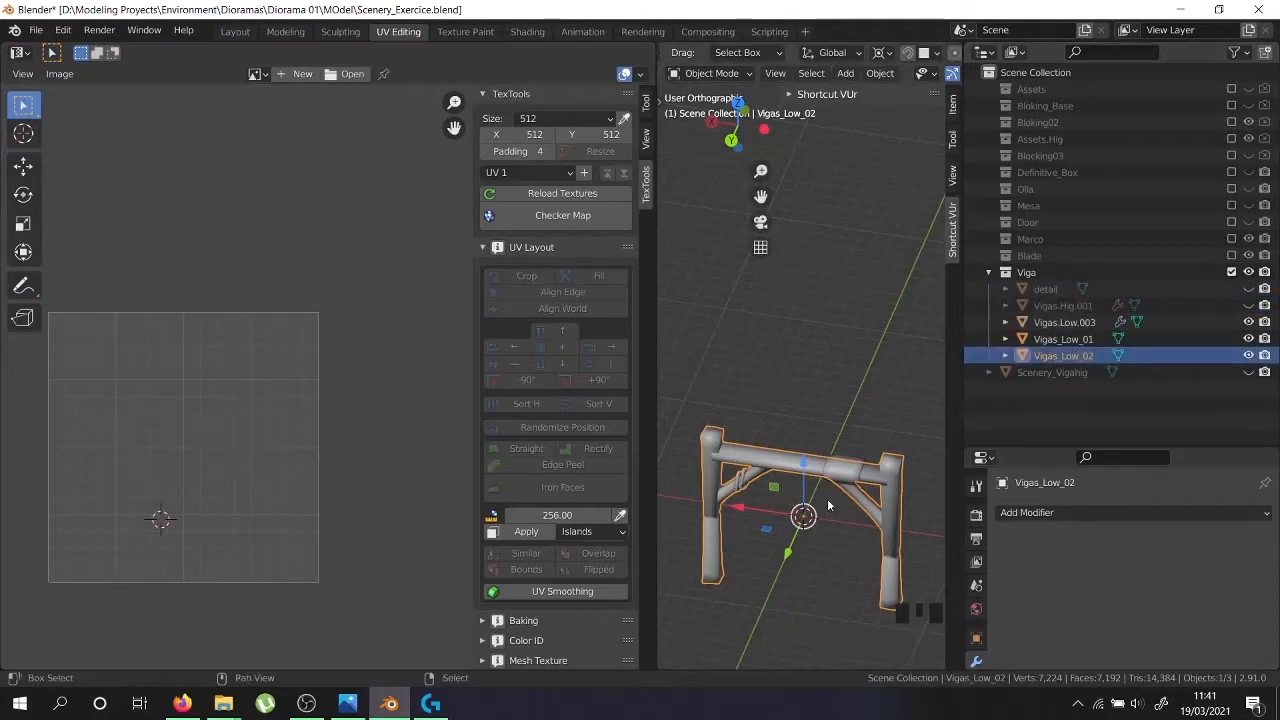
{"action": "double_click", "coordinate": [1075, 372]}
{"action": "type", "text": "3"}
{"action": "key", "text": "Return"}
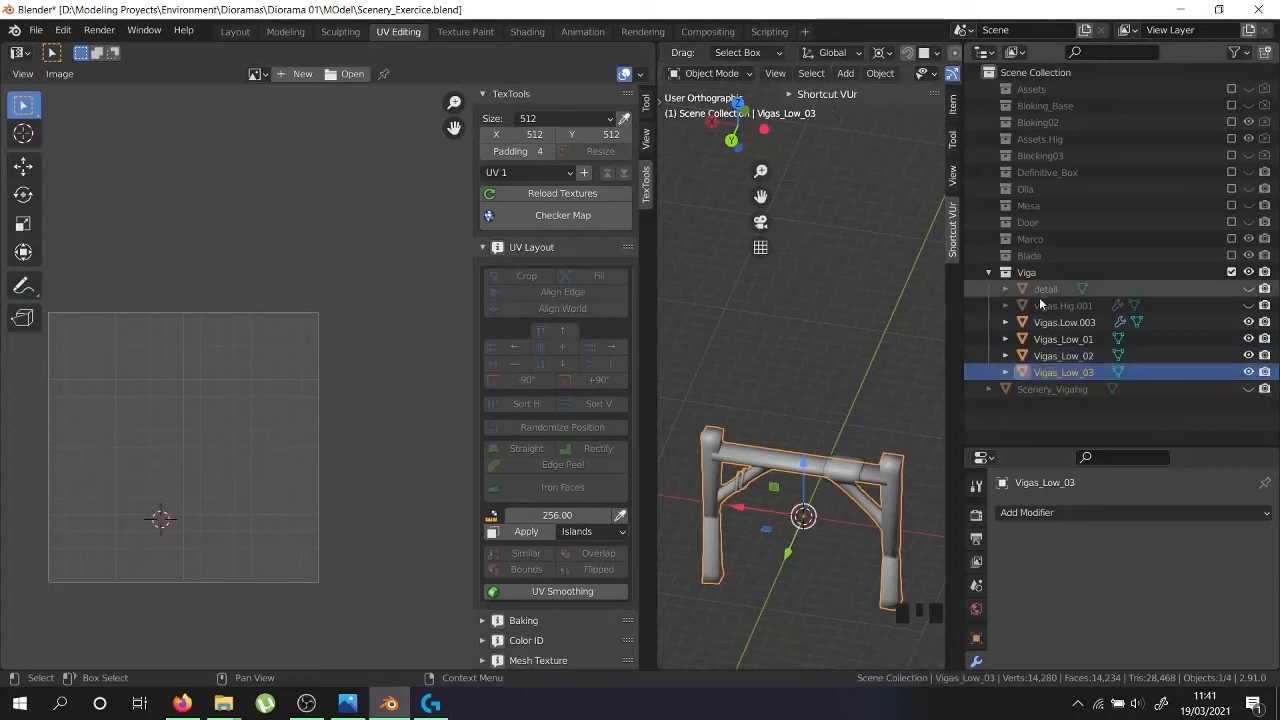
Hide Vigas_Low_01 and Vigas_Low_02, and join Vigas.Low.003 into Vigas_Low_03
{"action": "scroll", "coordinate": [853, 472], "scroll_direction": "up", "scroll_amount": 2}
{"action": "right_click", "coordinate": [850, 476]}
{"action": "left_click", "coordinate": [1248, 340]}
{"action": "left_click", "coordinate": [1248, 356]}
{"action": "right_click", "coordinate": [892, 508], "text": "shift"}
{"action": "key", "text": "ctrl+j"}
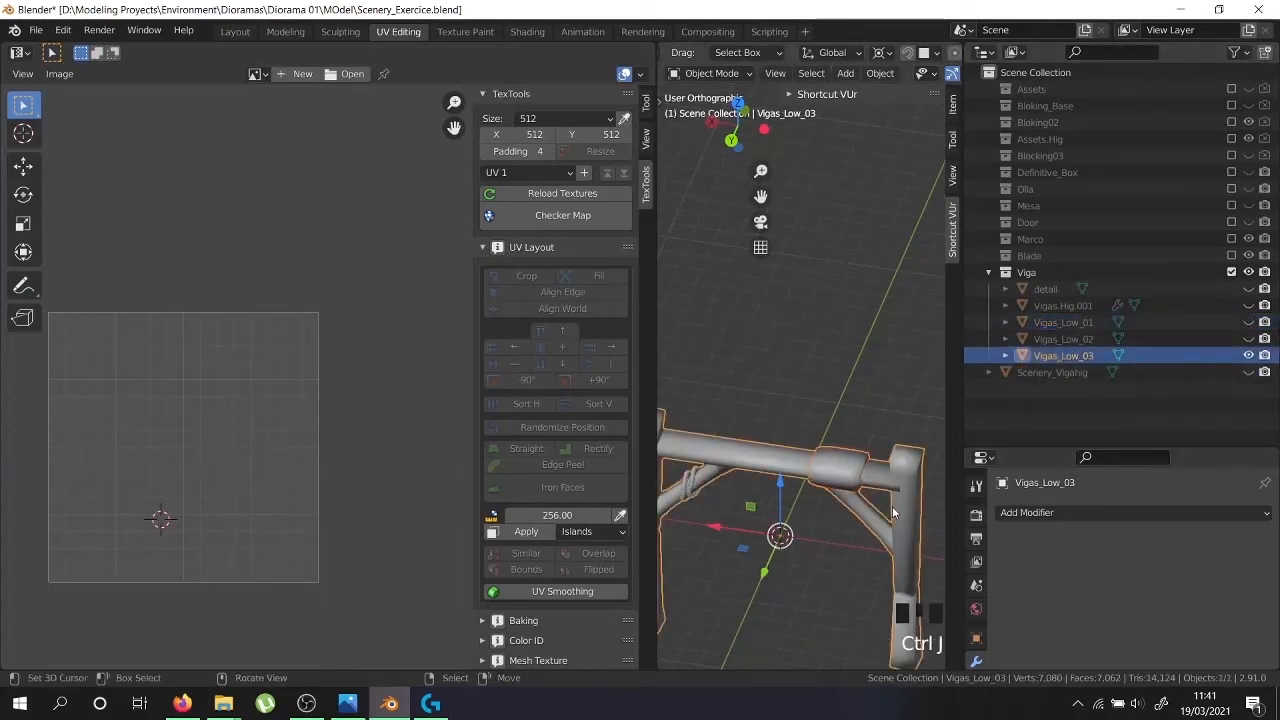
{"action": "scroll", "coordinate": [804, 478], "scroll_direction": "down", "scroll_amount": 4}
{"action": "scroll", "coordinate": [804, 483], "scroll_direction": "up", "scroll_amount": 4}
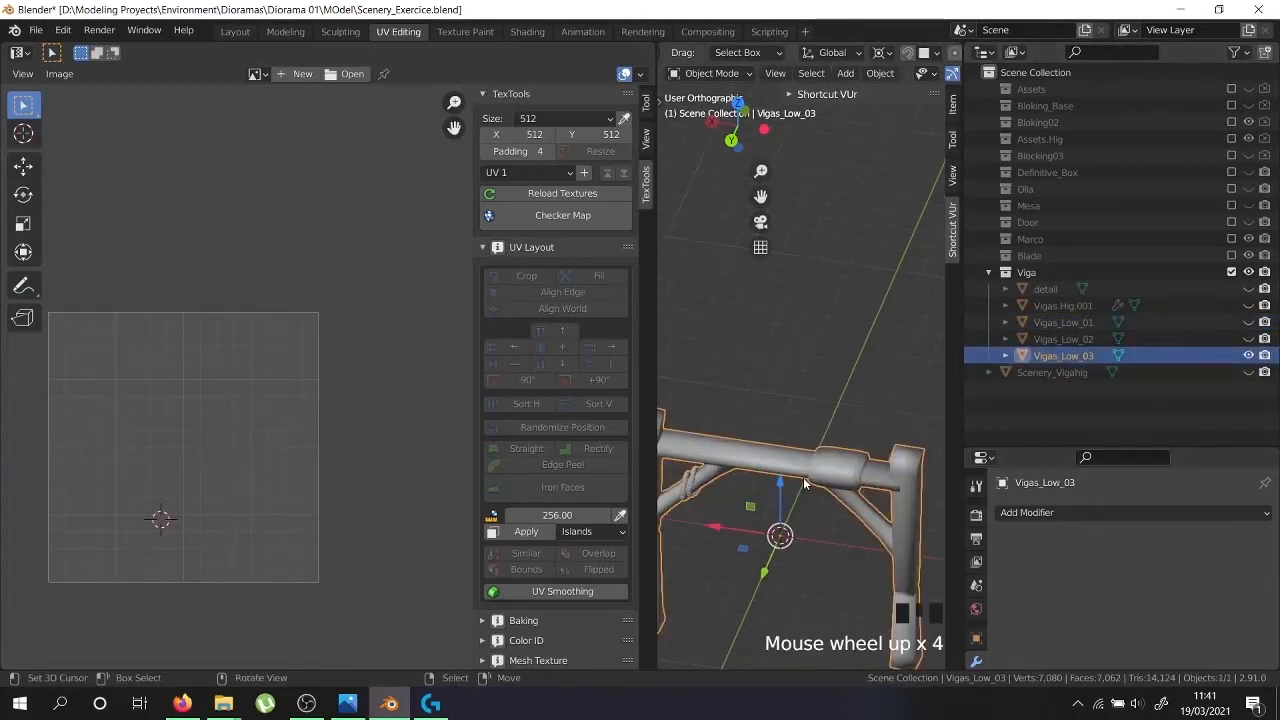
Export Vigas_Low_01 in Wavefront OBJ format, limited to the selection, as Scenery_VigaLow01 in a new folder named Lowsa
{"action": "left_click", "coordinate": [1248, 356]}
{"action": "left_click", "coordinate": [1248, 356]}
{"action": "right_click", "coordinate": [841, 480]}
{"action": "scroll", "coordinate": [841, 479], "scroll_direction": "down", "scroll_amount": 3}
{"action": "left_click", "coordinate": [1068, 322]}
{"action": "left_click", "coordinate": [36, 31]}
{"action": "mouse_move", "coordinate": [62, 271]}
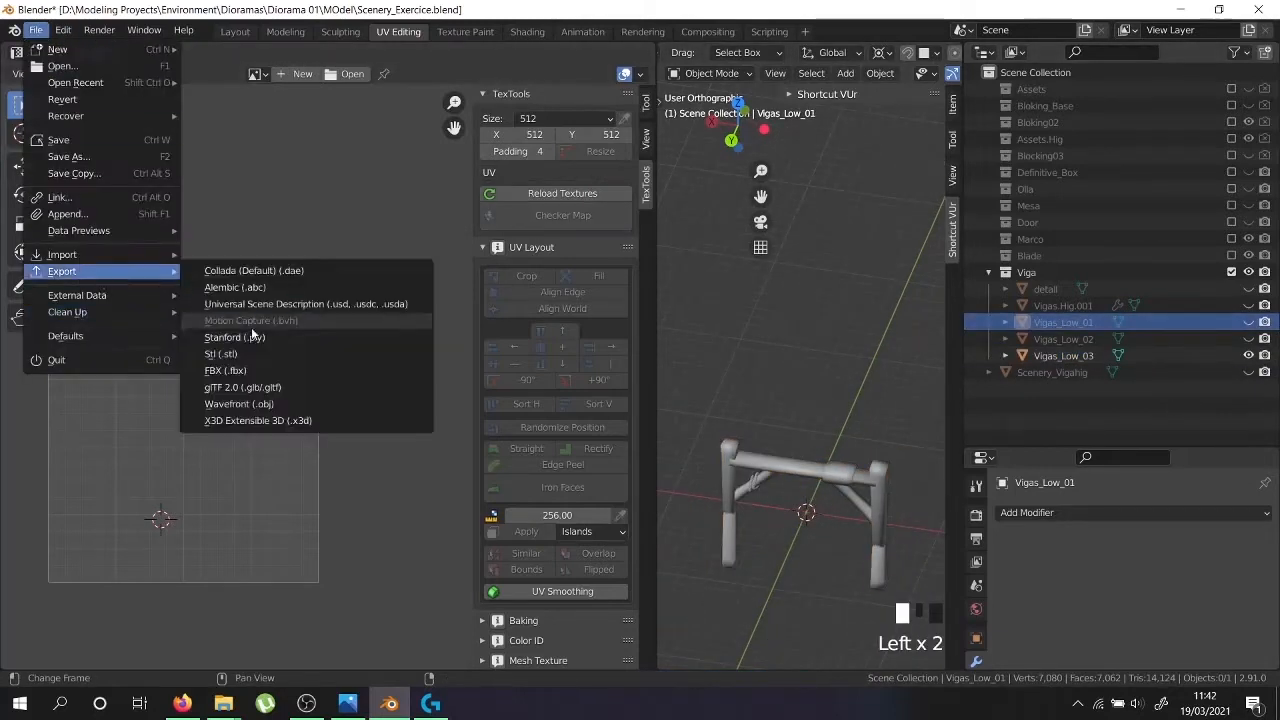
{"action": "left_click", "coordinate": [250, 403]}
{"action": "type", "text": "Lowsa"}
{"action": "key", "text": "Return"}
{"action": "double_click", "coordinate": [466, 228]}
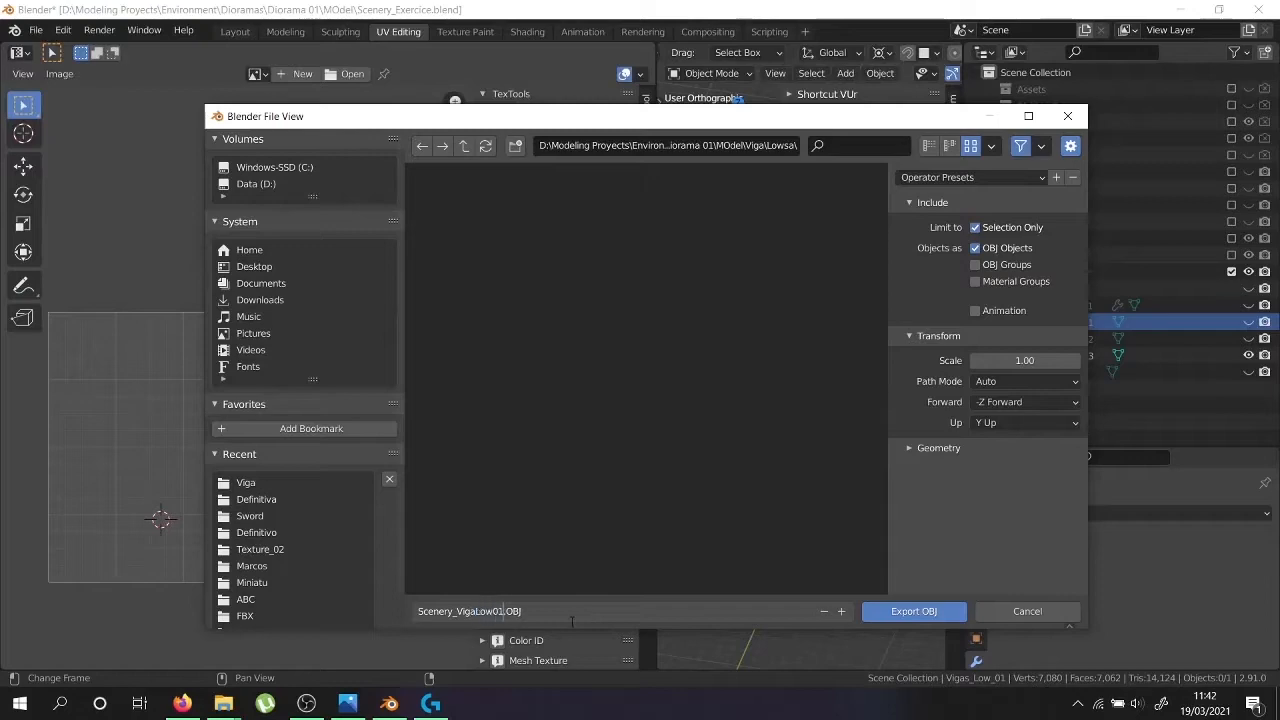
{"action": "key", "text": "Return"}
Select Vigas_Low_01 in the scene and export it again as OBJ, overwriting Scenery_VigaLow01
{"action": "double_click", "coordinate": [806, 466]}
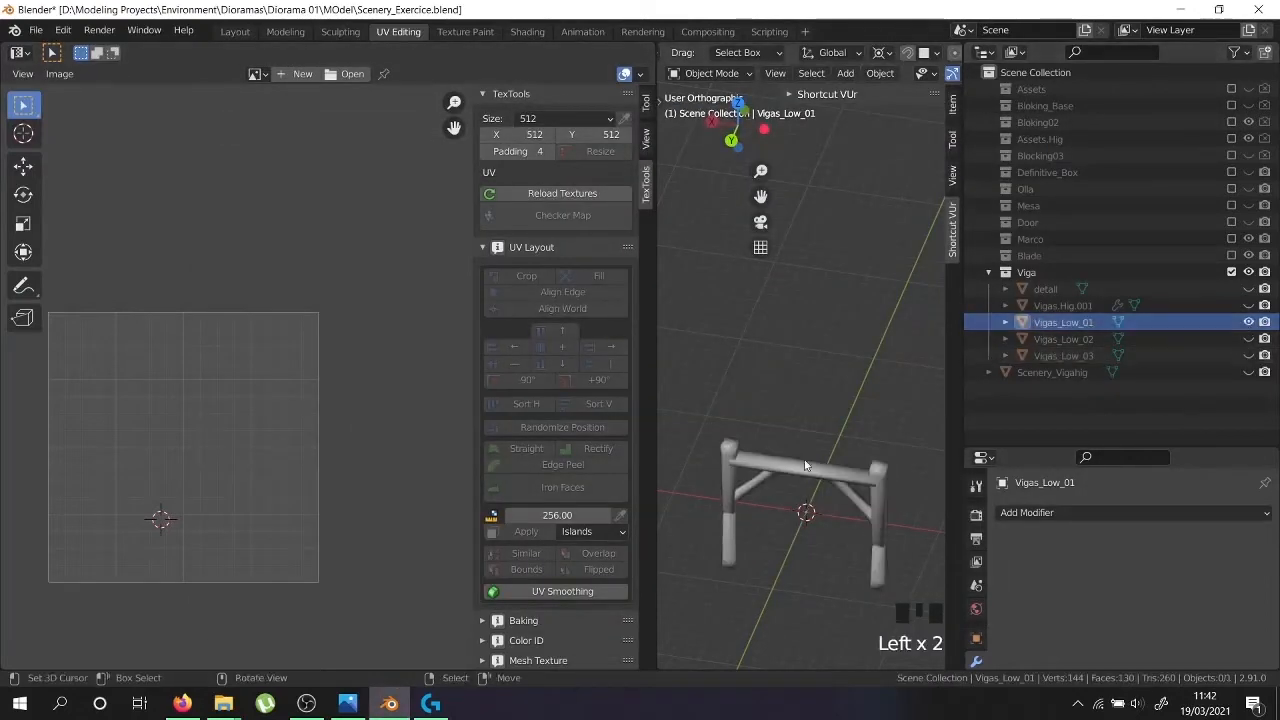
{"action": "left_click", "coordinate": [35, 30]}
{"action": "mouse_move", "coordinate": [62, 272]}
{"action": "left_click", "coordinate": [250, 383]}
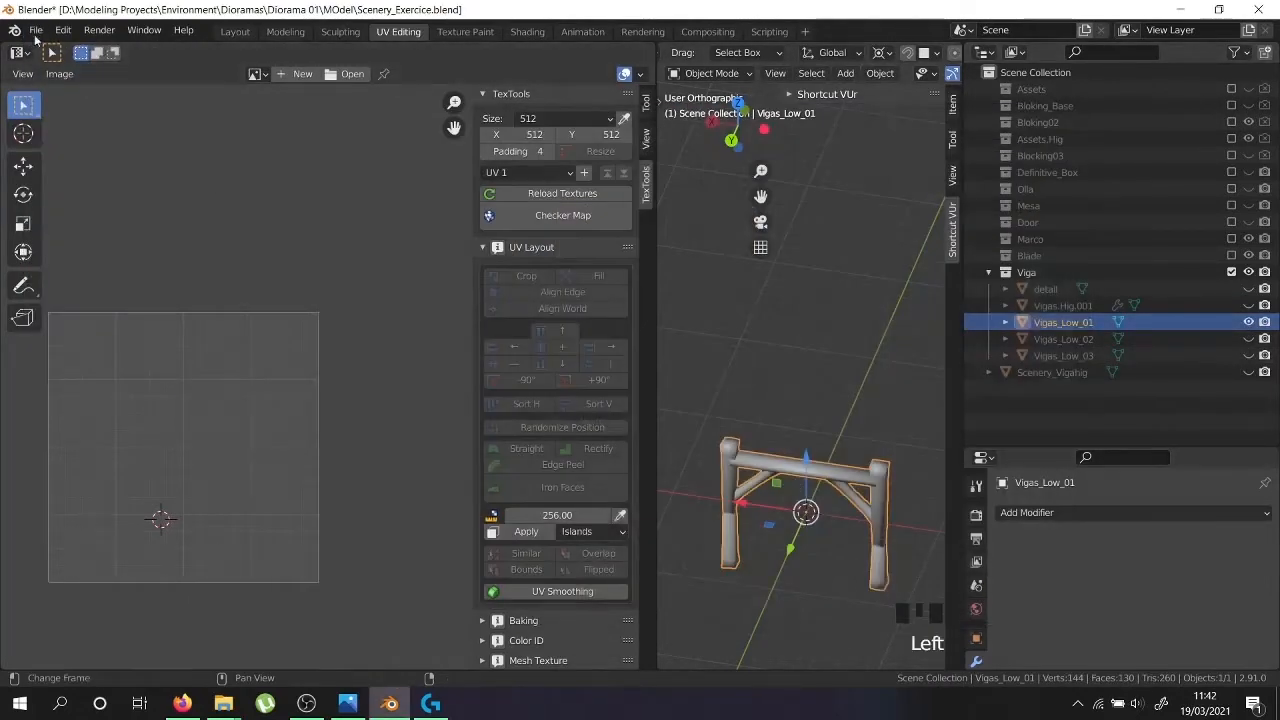
{"action": "left_click", "coordinate": [35, 30]}
{"action": "left_click", "coordinate": [275, 403]}
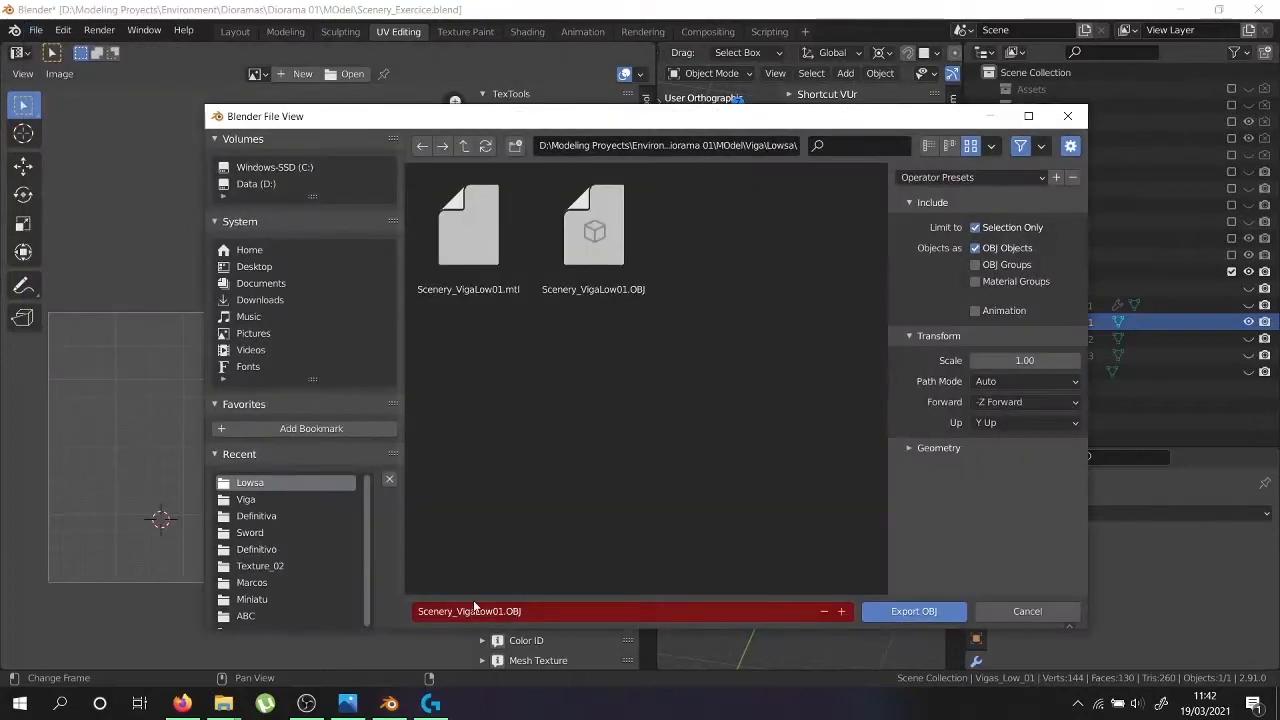
{"action": "double_click", "coordinate": [600, 229]}
Export Vigas_Low_02 as an OBJ file named Scenery_VigaLow02 in the Lowsa folder
{"action": "left_click", "coordinate": [1060, 339]}
{"action": "left_click", "coordinate": [35, 30]}
{"action": "mouse_move", "coordinate": [62, 272]}
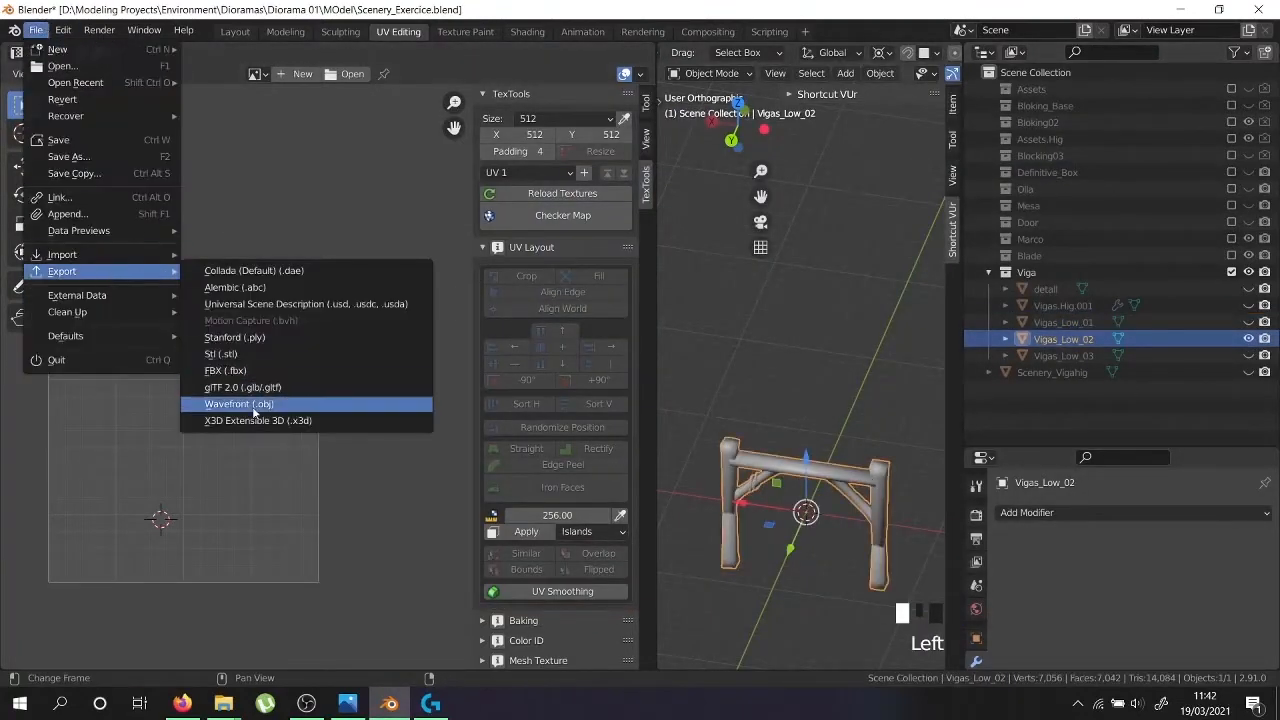
{"action": "left_click", "coordinate": [254, 405]}
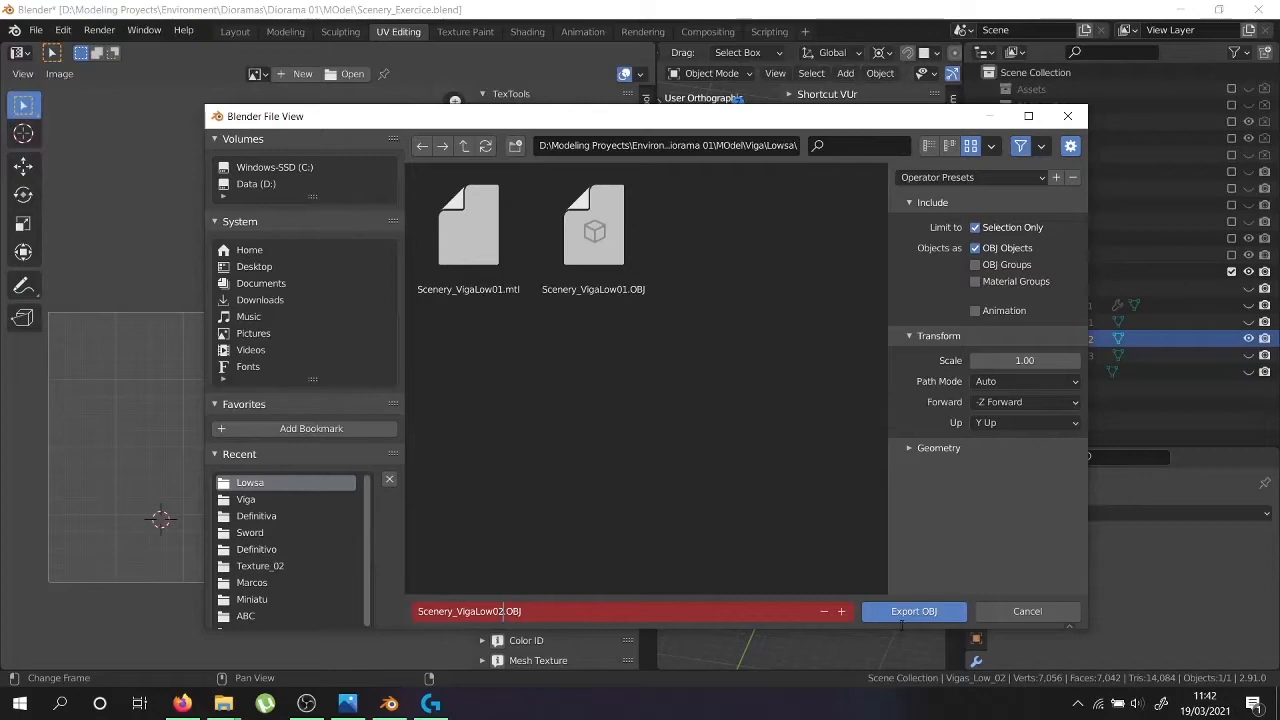
{"action": "left_click", "coordinate": [903, 617]}
{"action": "left_click", "coordinate": [905, 613]}
Show and select only Vigas_Low_03, export it as Scenery_VigaLow03 in OBJ format, and save the scene
{"action": "left_click", "coordinate": [1248, 339]}
{"action": "left_click", "coordinate": [1248, 355]}
{"action": "right_click", "coordinate": [878, 490]}
{"action": "left_click", "coordinate": [35, 31]}
{"action": "mouse_move", "coordinate": [70, 272]}
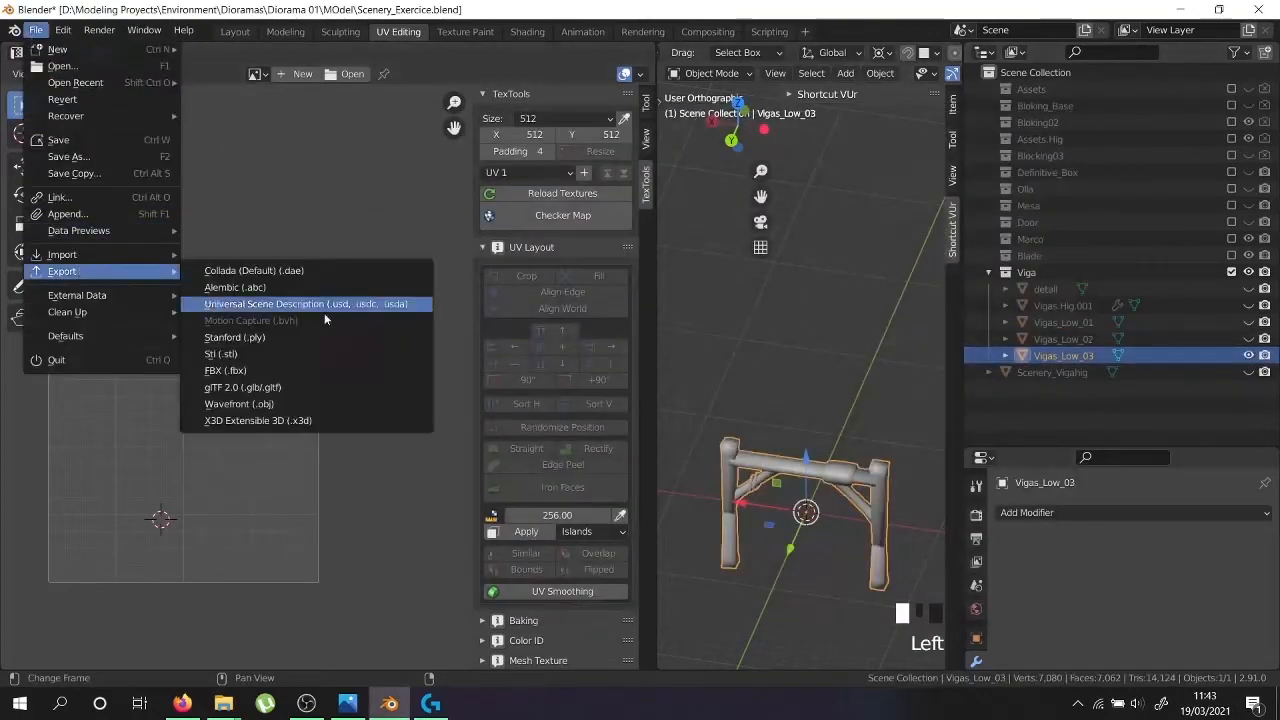
{"action": "left_click", "coordinate": [239, 404]}
{"action": "left_click", "coordinate": [470, 400]}
{"action": "type", "text": "3"}
{"action": "left_click", "coordinate": [918, 612]}
{"action": "left_click", "coordinate": [920, 612]}
{"action": "key", "text": "ctrl+s"}
Unhide Vigas_Low_01 and Vigas_Low_02, duplicate all three low-poly beams in place, and move the copies to a new collection named VigaFinal
{"action": "middle_click_drag", "start_coordinate": [828, 458], "coordinate": [834, 412]}
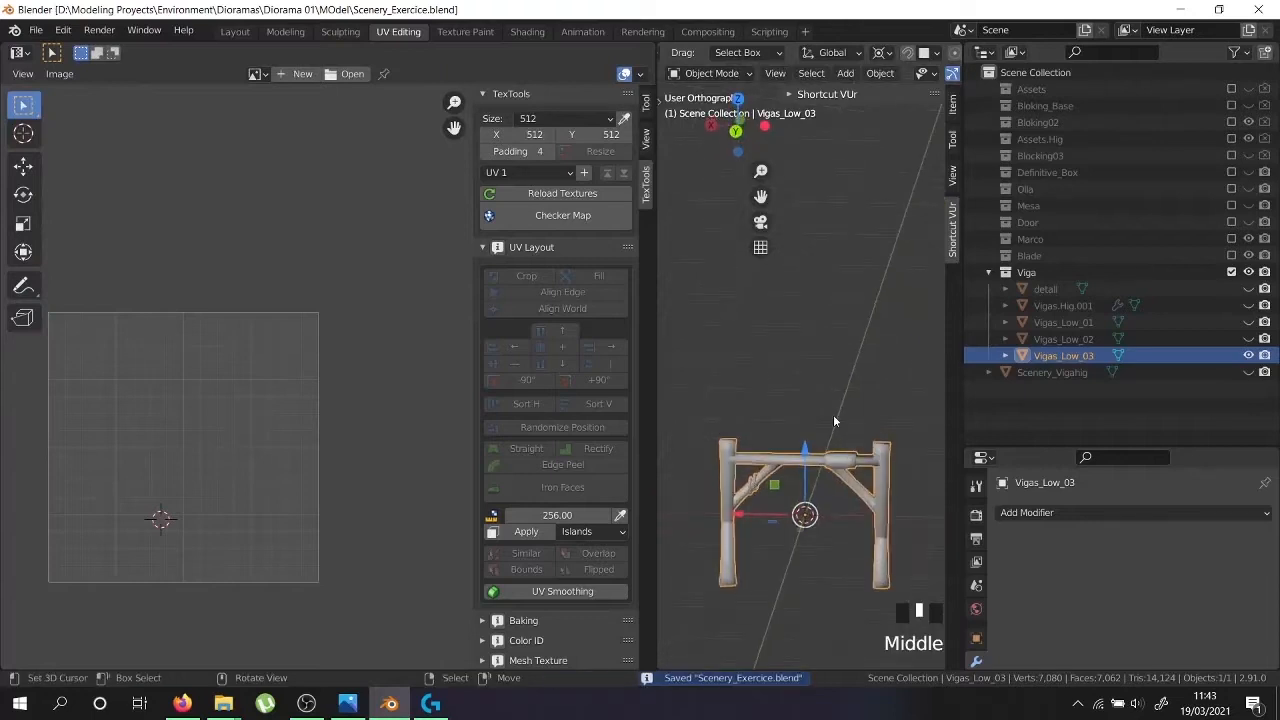
{"action": "left_click", "coordinate": [1248, 339]}
{"action": "left_click", "coordinate": [1248, 323]}
{"action": "key", "text": "a"}
{"action": "key", "text": "a"}
{"action": "key", "text": "a"}
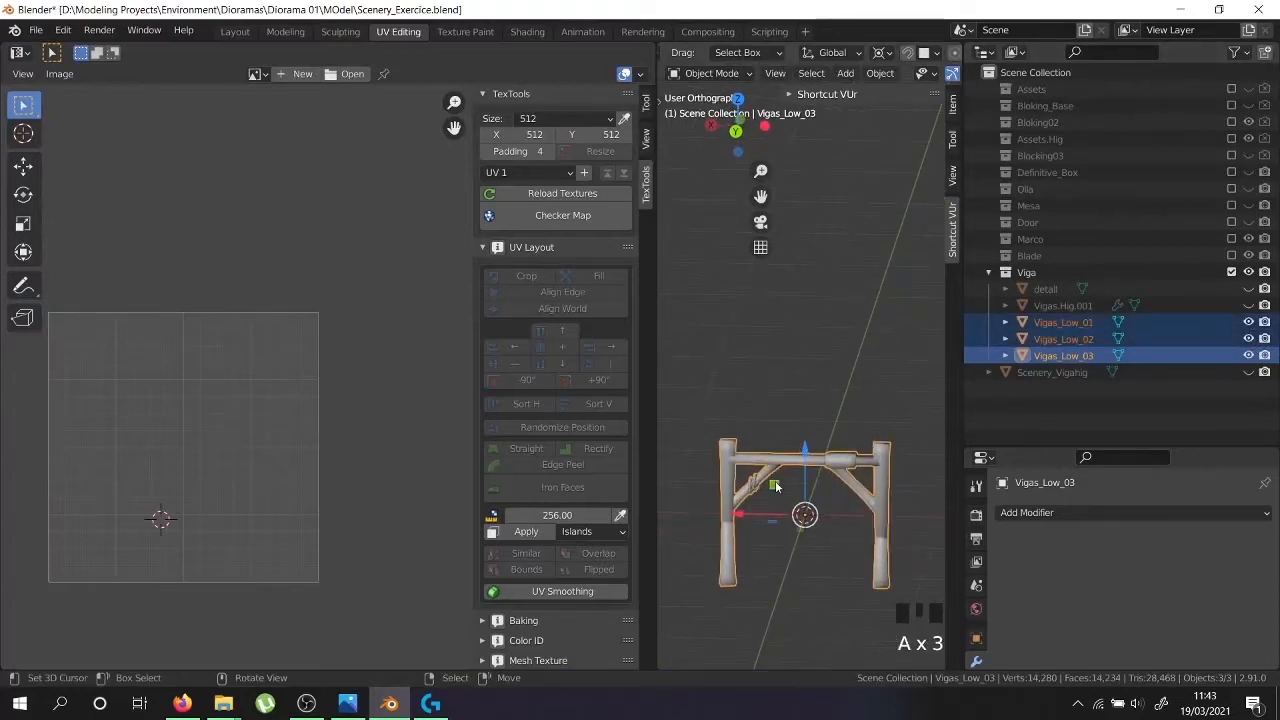
{"action": "key", "text": "shift+d"}
{"action": "right_click", "coordinate": [754, 376]}
{"action": "key", "text": "m"}
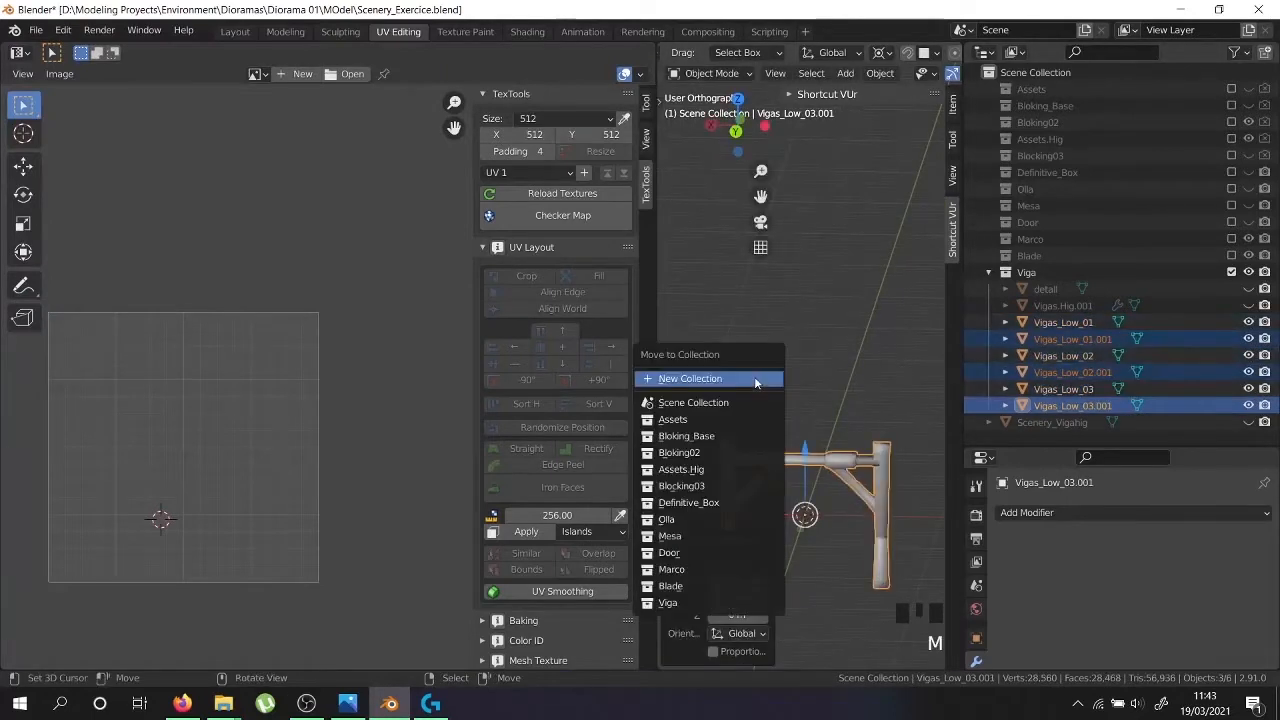
{"action": "left_click", "coordinate": [745, 374]}
{"action": "type", "text": "VigaFinal"}
{"action": "left_click", "coordinate": [767, 430]}
{"action": "scroll", "coordinate": [767, 430], "scroll_direction": "down", "scroll_amount": 3}
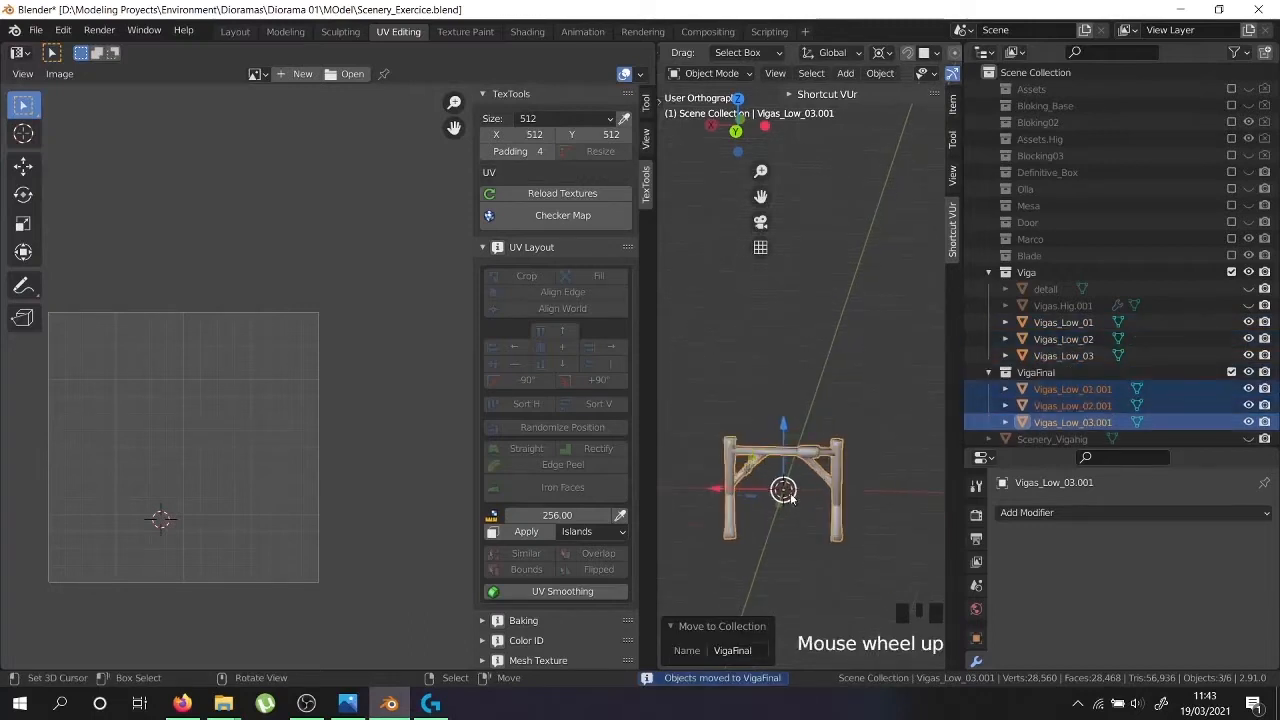
In Edit Mode, move all geometry of the three VigaFinal copies up about 5.18 m along Z, working from the front view
{"action": "key", "text": "Tab"}
{"action": "key", "text": "a"}
{"action": "key", "text": "a"}
{"action": "key", "text": "a"}
{"action": "key", "text": "KP_1"}
{"action": "middle_click_drag", "start_coordinate": [762, 483], "coordinate": [878, 517], "text": "shift"}
{"action": "left_click_drag", "start_coordinate": [814, 457], "coordinate": [814, 399]}
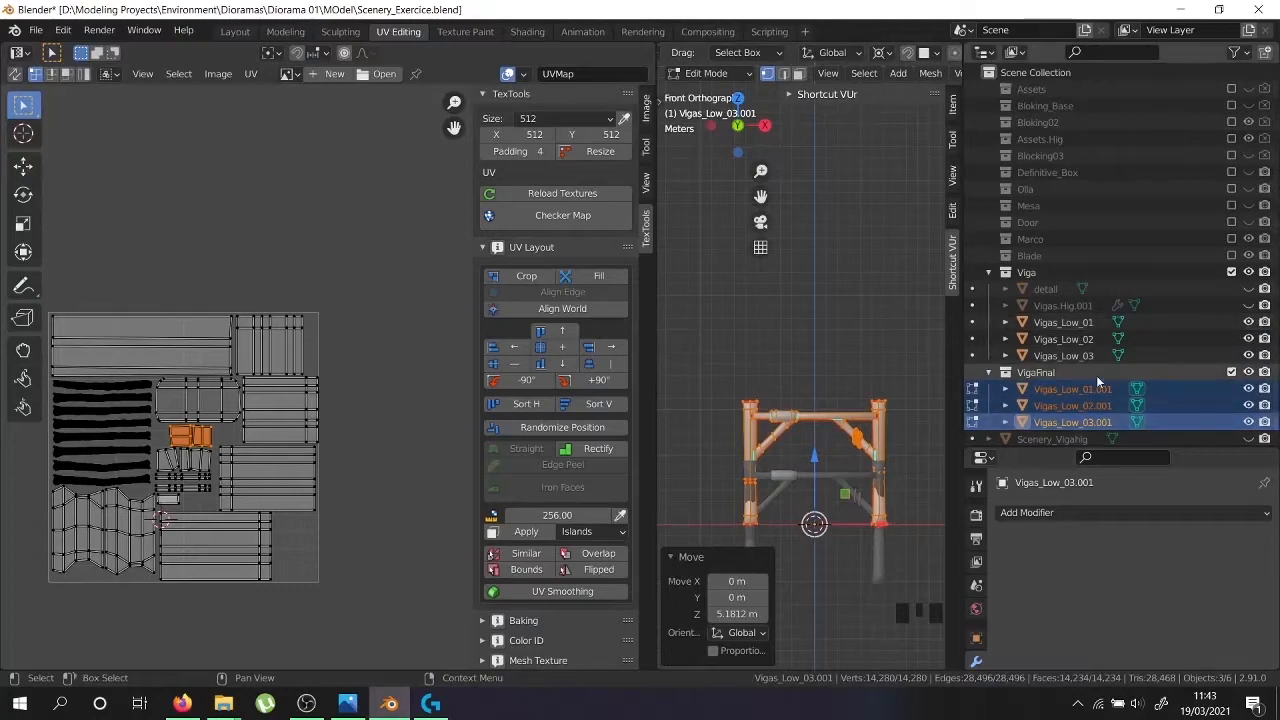
Exclude the VigaFinal collection from the view layer and save the scene file
{"action": "left_click", "coordinate": [1231, 372]}
{"action": "key", "text": "ctrl+s"}
{"action": "right_click", "coordinate": [864, 468]}
{"action": "left_click", "coordinate": [1212, 325]}
{"action": "key", "text": "ctrl+s"}
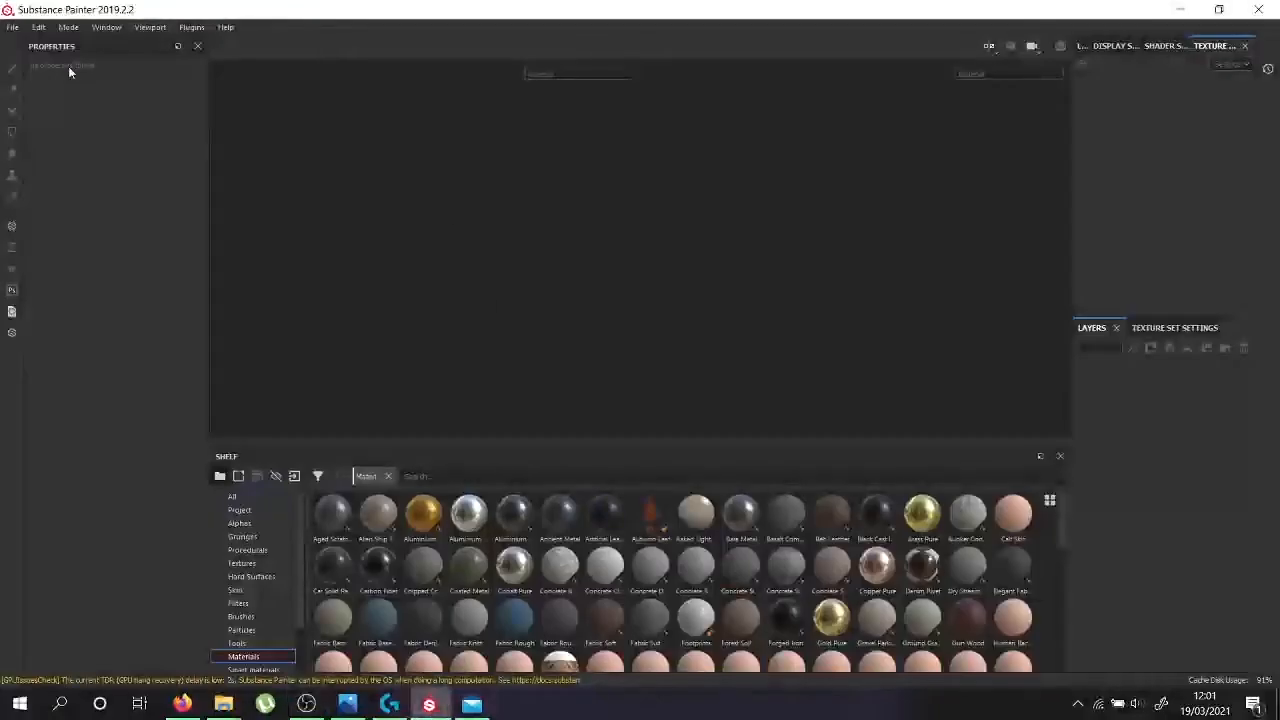
Switch to Substance Painter and create a new project with Scenery_VigaLow01 from the Viga/Lowsa folder as its mesh
{"action": "left_click", "coordinate": [12, 27]}
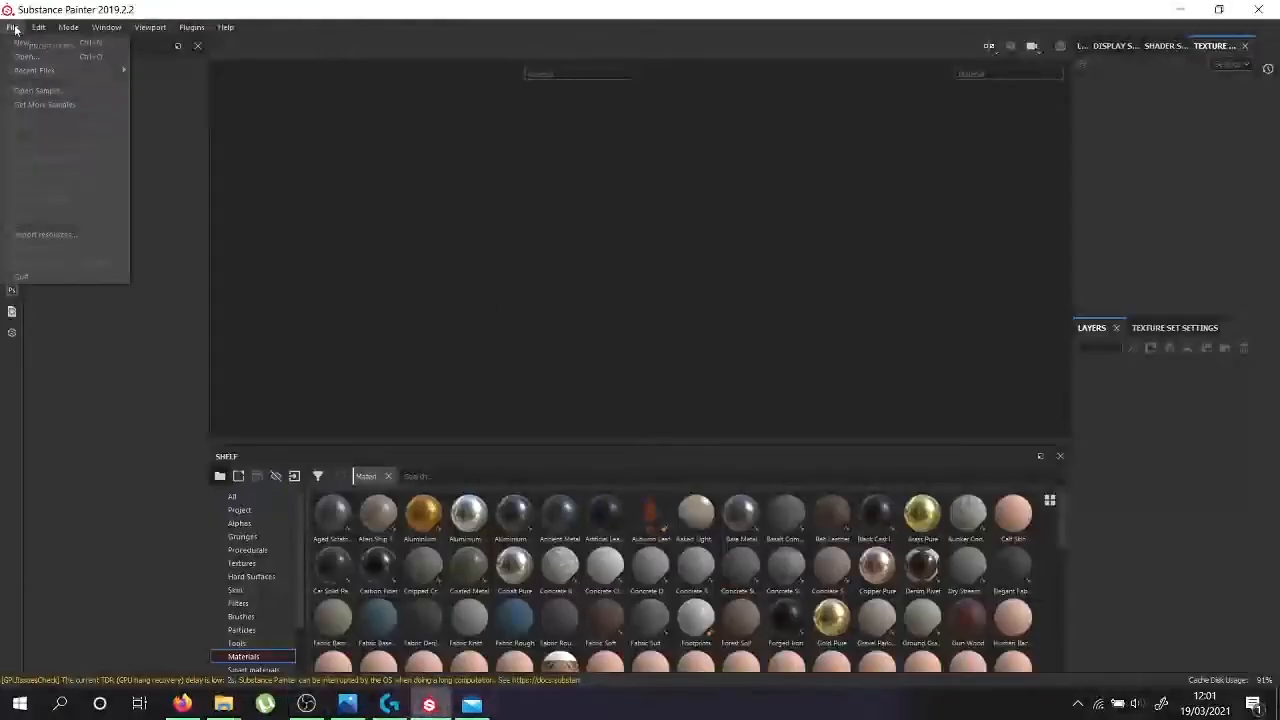
{"action": "left_click", "coordinate": [48, 44]}
{"action": "left_click", "coordinate": [743, 223]}
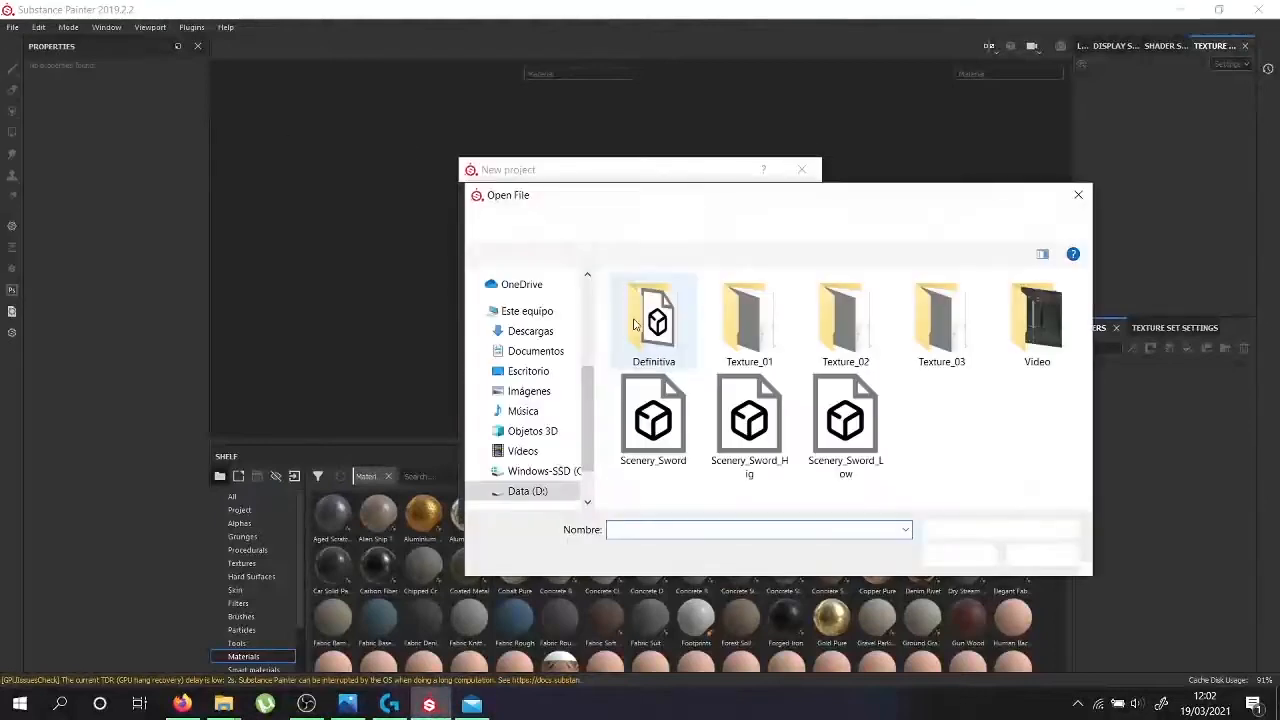
{"action": "double_click", "coordinate": [752, 422]}
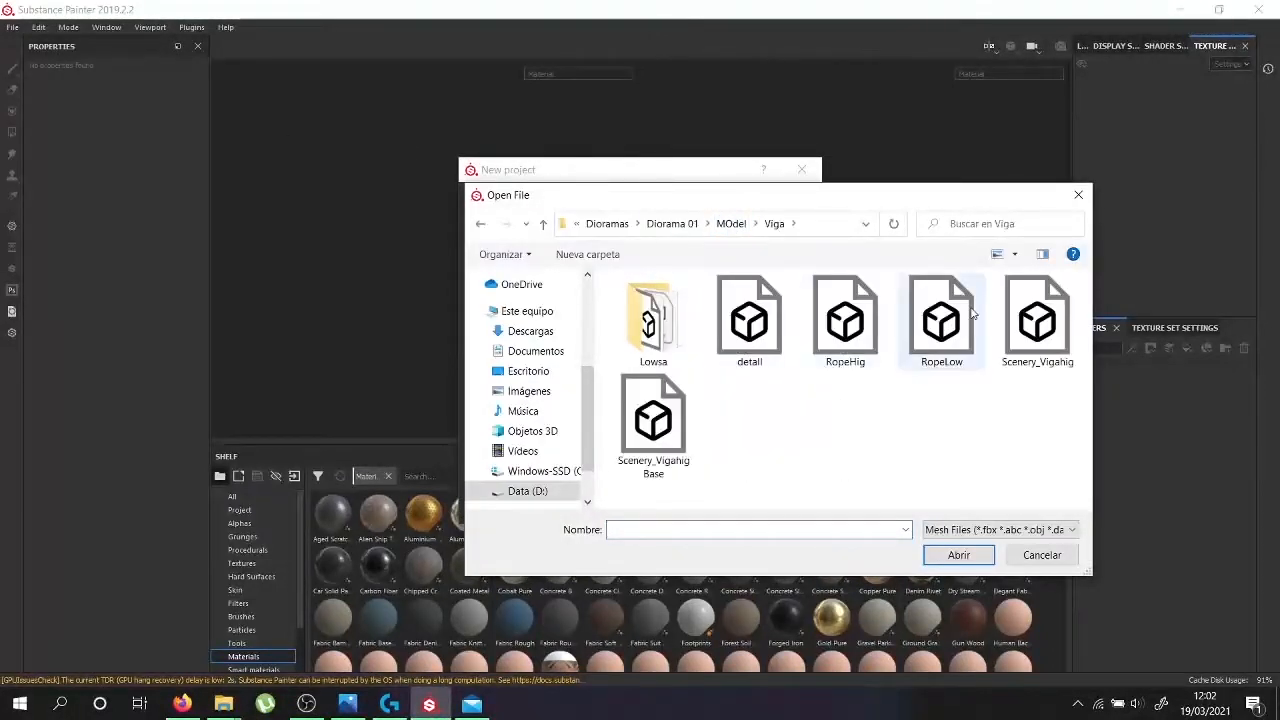
{"action": "double_click", "coordinate": [653, 318]}
{"action": "double_click", "coordinate": [699, 305]}
{"action": "left_click", "coordinate": [702, 508]}
In the mesh map baking settings, set the output size to 4096 and add Scenery_Vigahig as the high definition mesh
{"action": "left_click_drag", "start_coordinate": [478, 246], "coordinate": [400, 244], "text": "alt"}
{"action": "left_click", "coordinate": [1155, 330]}
{"action": "left_click", "coordinate": [1192, 561]}
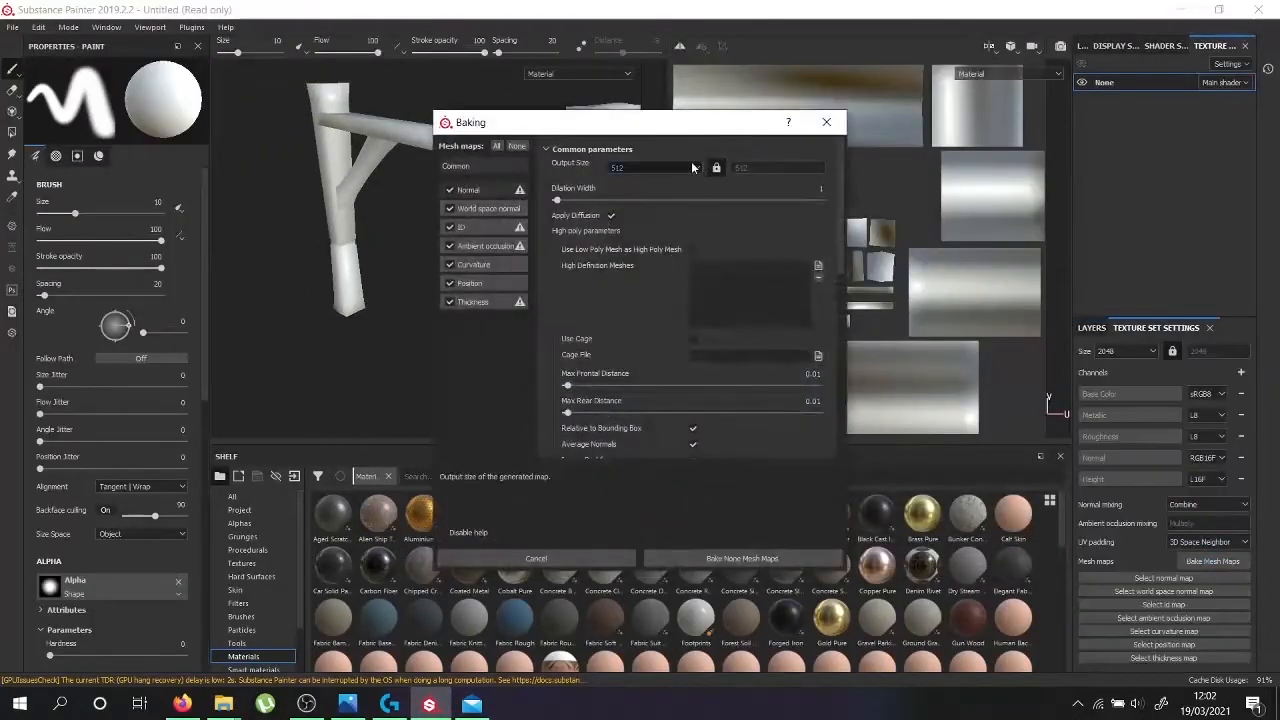
{"action": "left_click", "coordinate": [636, 243]}
{"action": "left_click", "coordinate": [818, 265]}
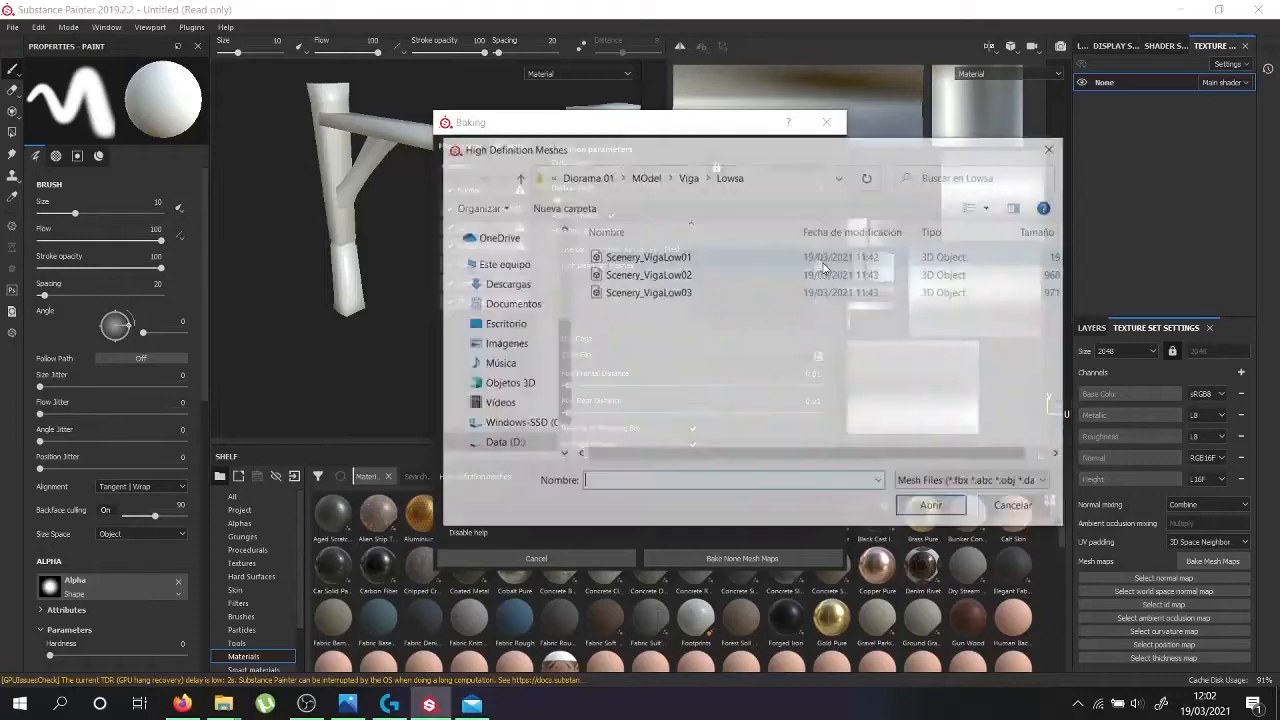
{"action": "left_click", "coordinate": [688, 176]}
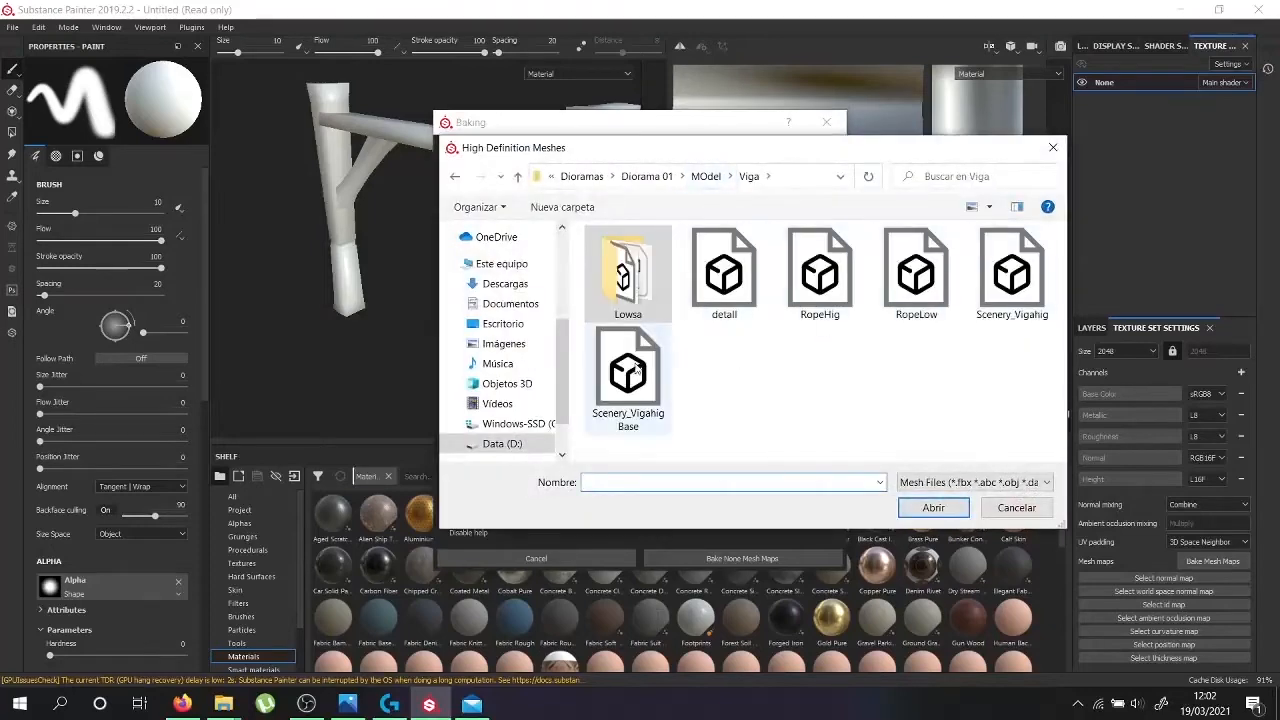
{"action": "double_click", "coordinate": [992, 306]}
Bake all mesh maps with per-pixel curvature, seams enabled, and max frontal and rear distances of 0.03
{"action": "left_click", "coordinate": [474, 265]}
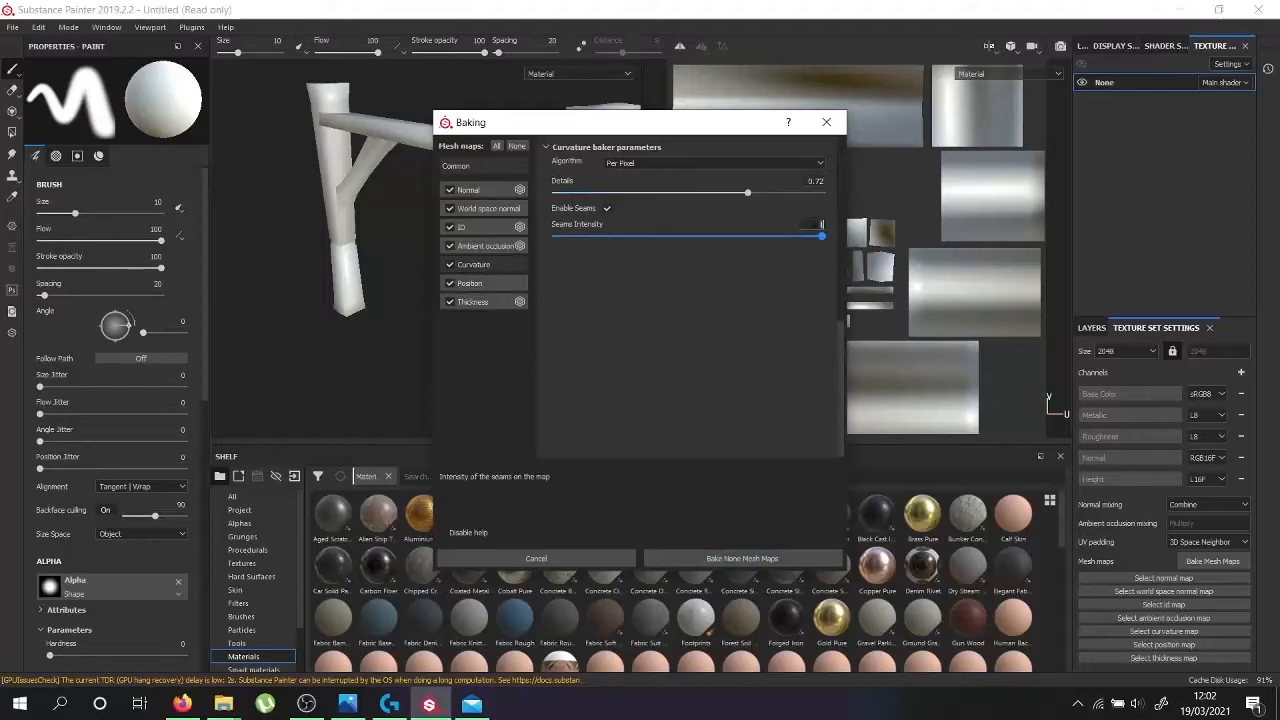
{"action": "left_click", "coordinate": [703, 557]}
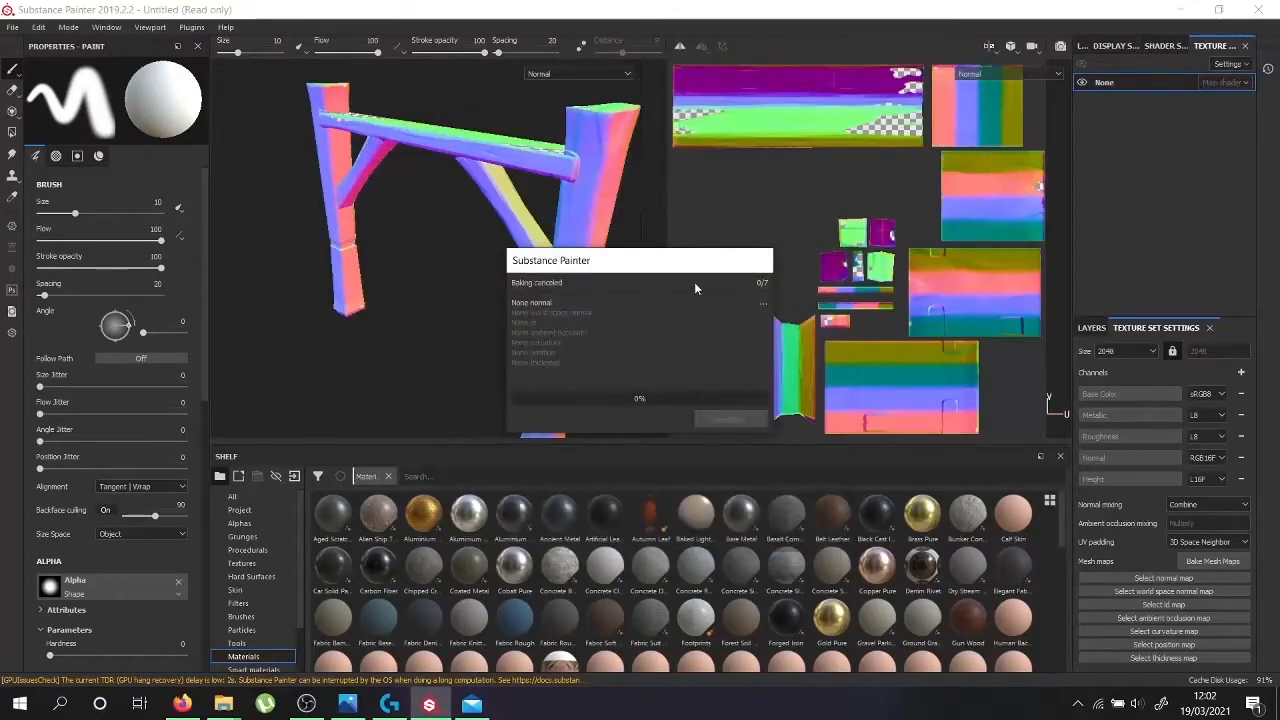
{"action": "left_click", "coordinate": [500, 169]}
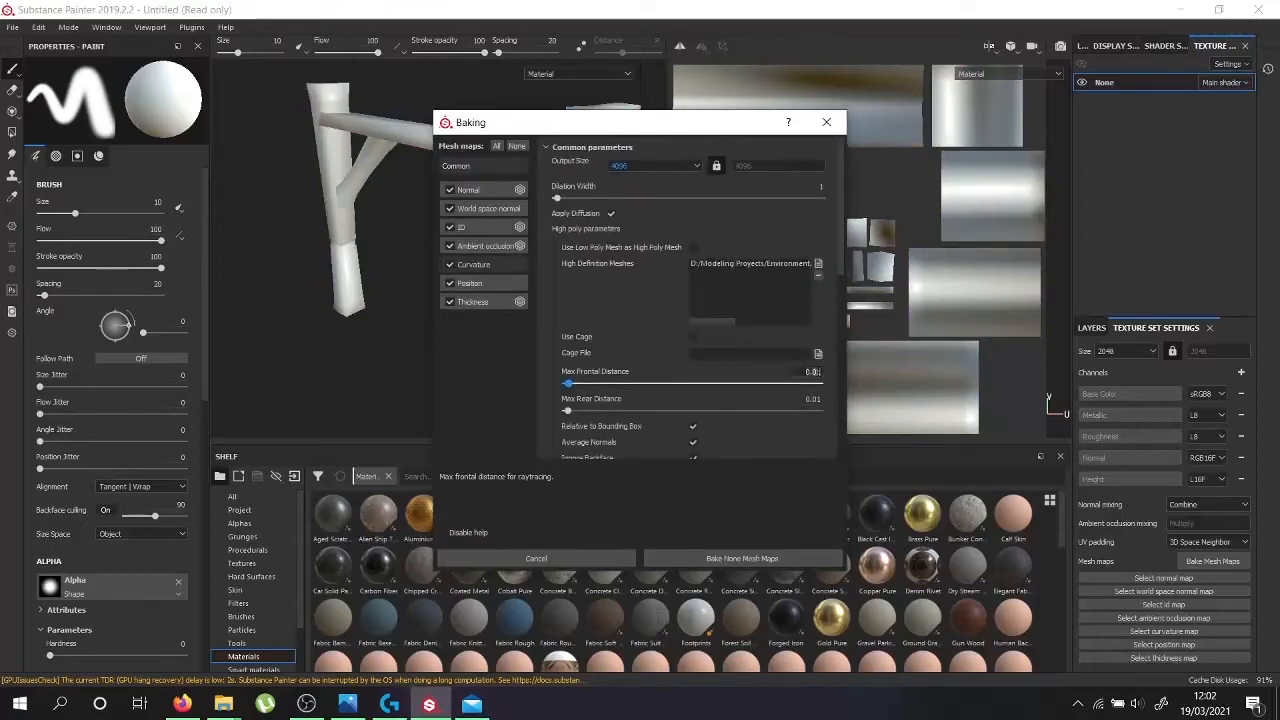
{"action": "key", "text": "BackSpace"}
{"action": "type", "text": "3"}
{"action": "left_click", "coordinate": [818, 399]}
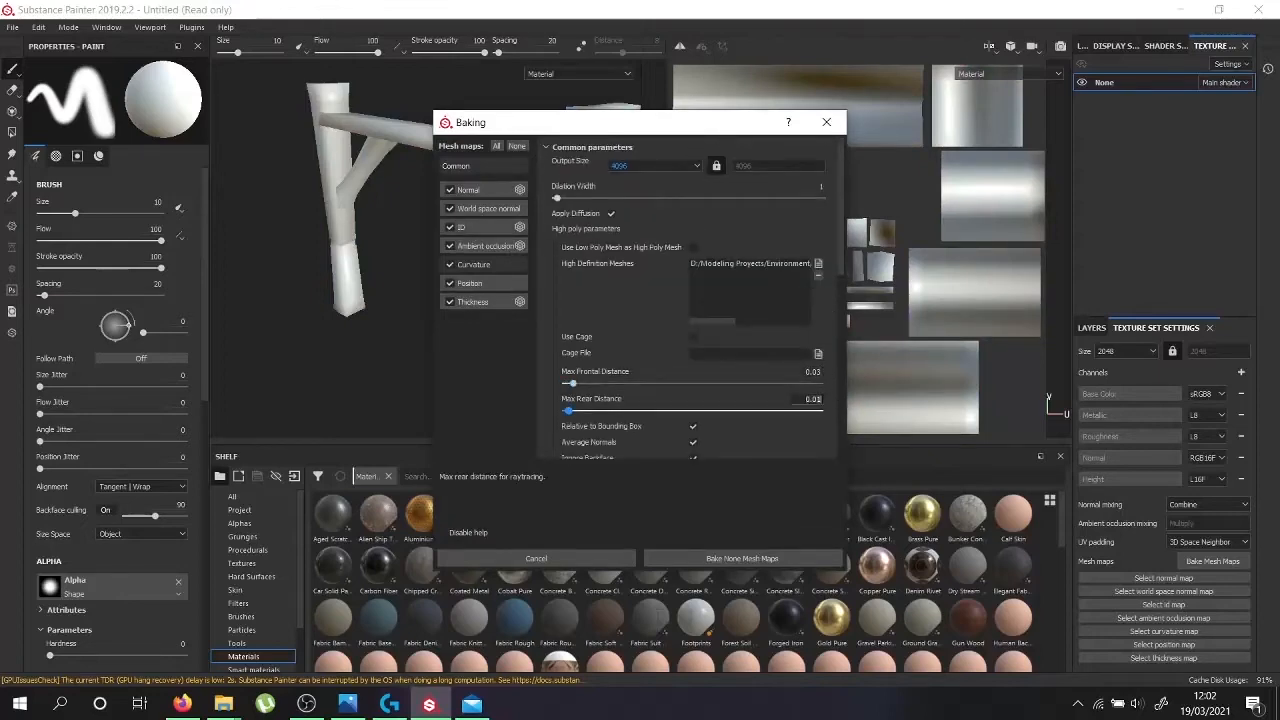
{"action": "left_click", "coordinate": [741, 558]}
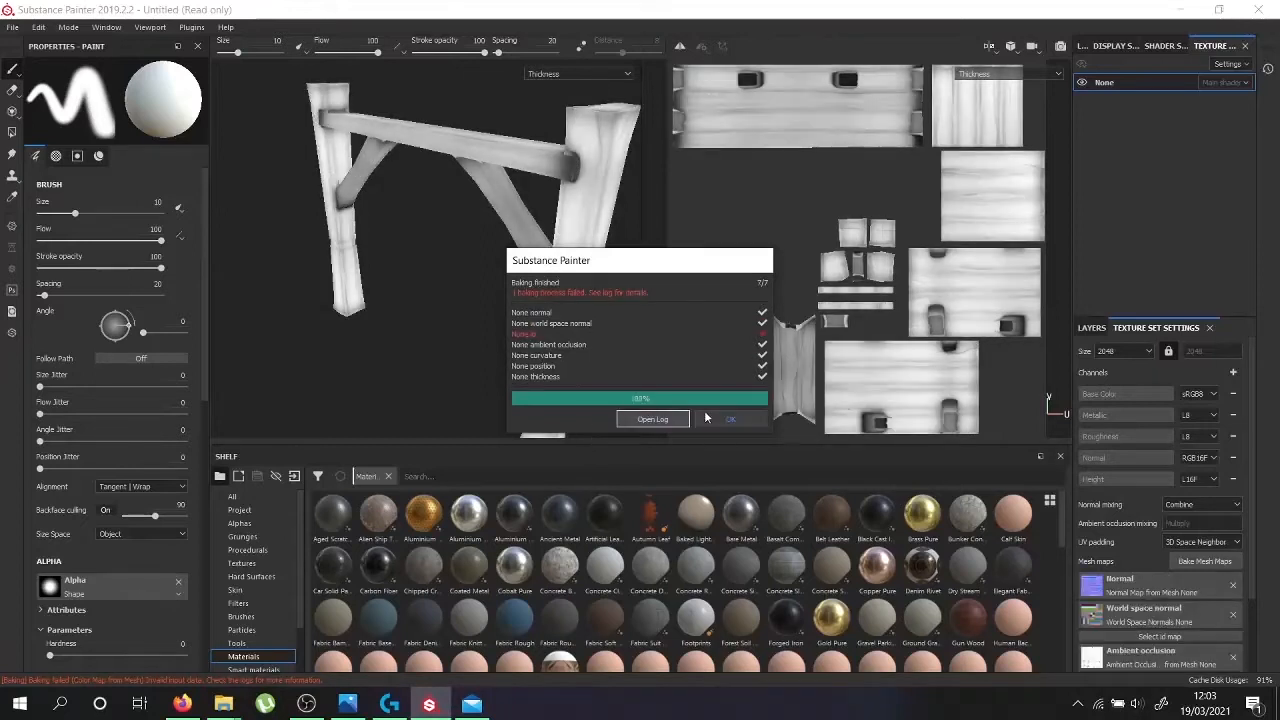
Inspect the baked beam joint, set the max frontal distance to 0.02, adjust the max rear distance, and rebake all mesh maps
{"action": "mouse_move", "coordinate": [389, 257]}
{"action": "left_mouse_down", "text": "alt"}
{"action": "mouse_move", "coordinate": [354, 214]}
{"action": "mouse_move", "coordinate": [381, 93]}
{"action": "mouse_move", "coordinate": [455, 246]}
{"action": "mouse_move", "coordinate": [486, 237]}
{"action": "mouse_move", "coordinate": [457, 303]}
{"action": "mouse_move", "coordinate": [335, 138]}
{"action": "mouse_move", "coordinate": [391, 234]}
{"action": "mouse_move", "coordinate": [320, 200]}
{"action": "mouse_move", "coordinate": [315, 217]}
{"action": "left_mouse_up", "text": "alt"}
{"action": "scroll", "coordinate": [335, 138], "scroll_direction": "up", "scroll_amount": 5}
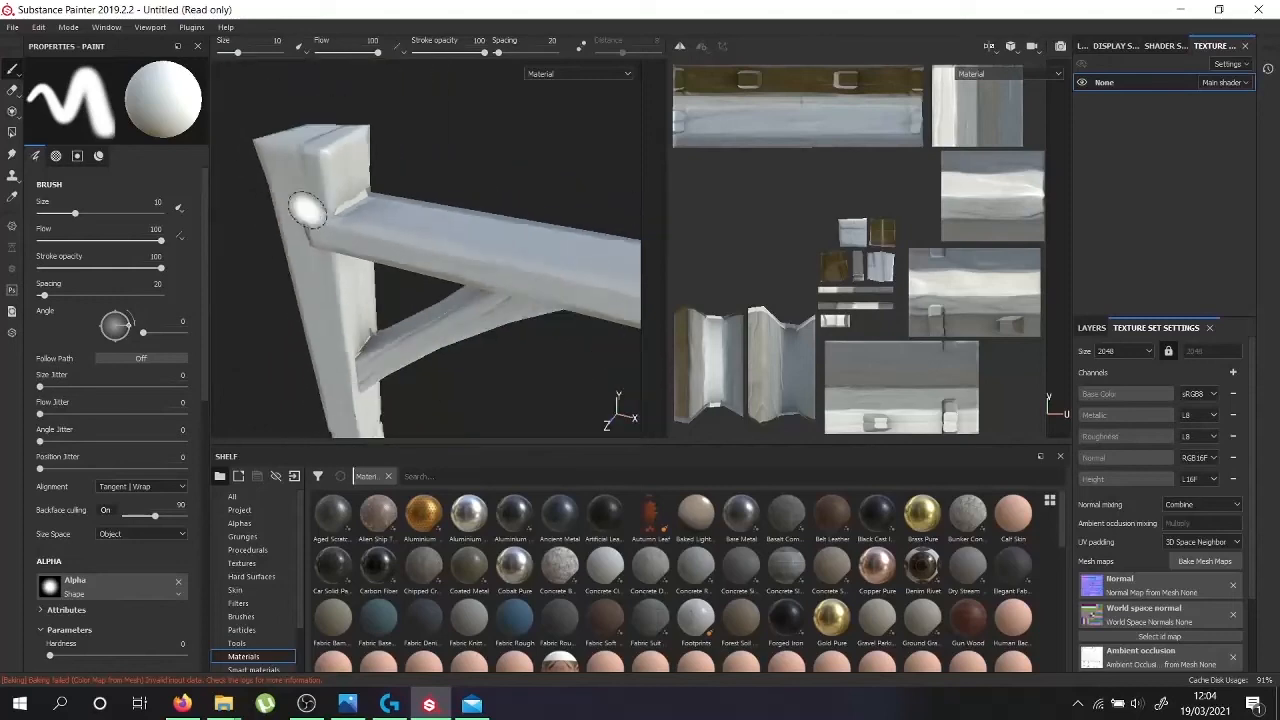
{"action": "left_click", "coordinate": [1194, 561]}
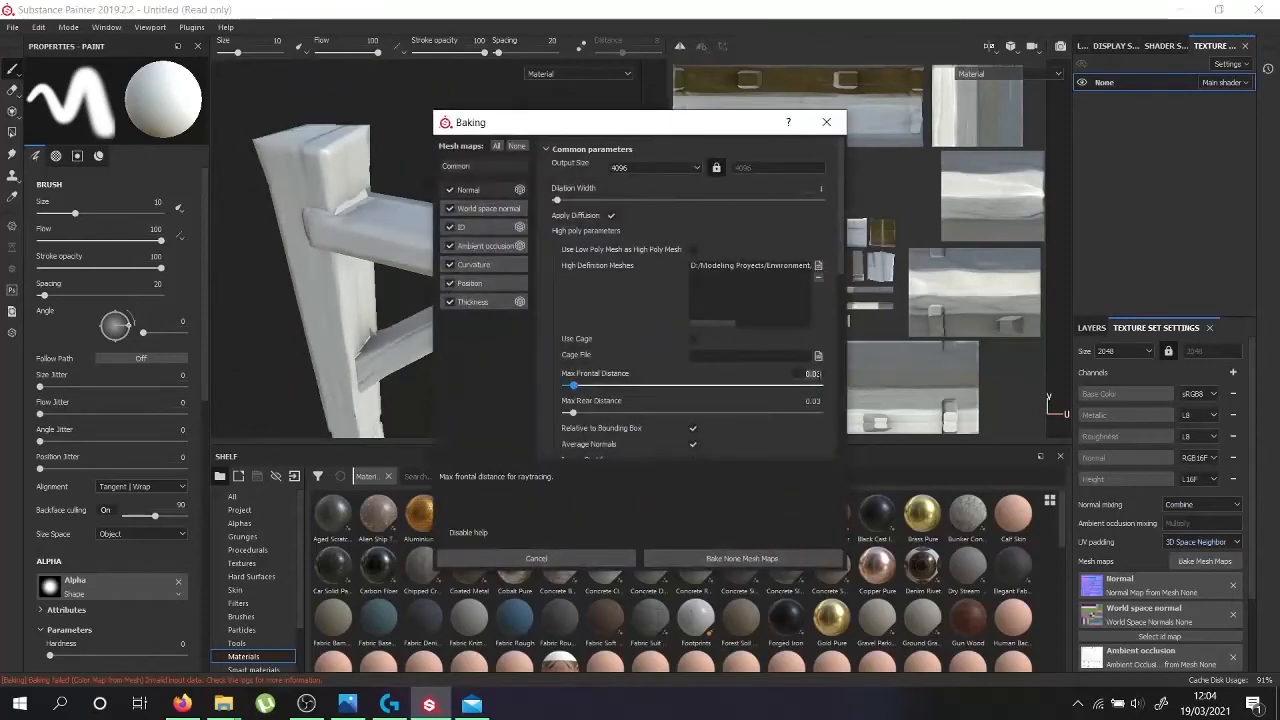
{"action": "key", "text": "BackSpace"}
{"action": "type", "text": "2"}
{"action": "left_click", "coordinate": [819, 401]}
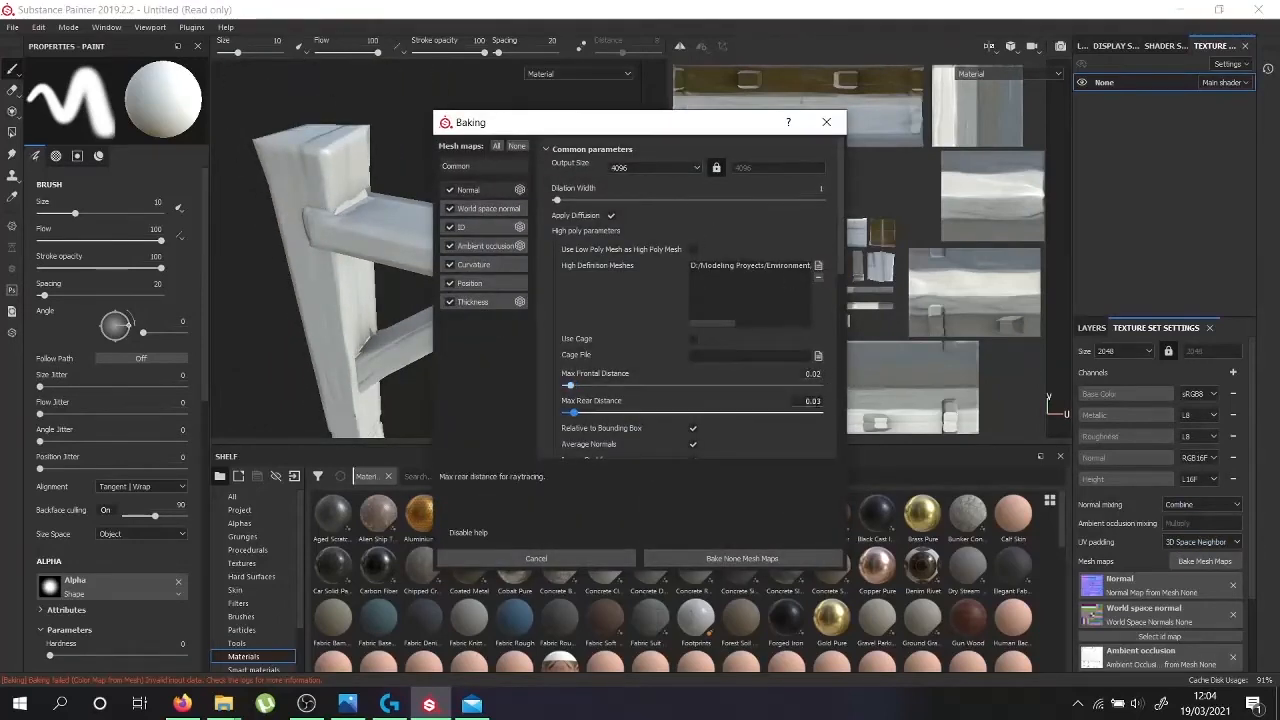
{"action": "left_click", "coordinate": [770, 558]}
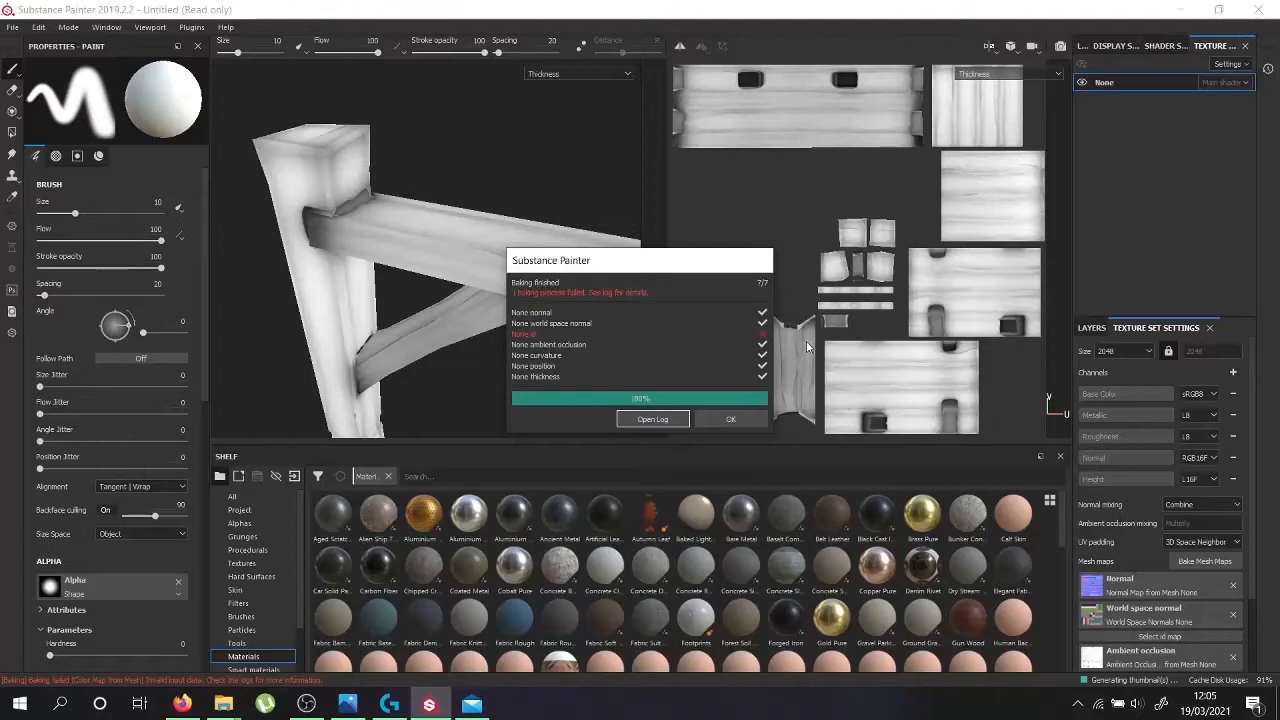
{"action": "left_click", "coordinate": [730, 420]}
Filter the smart materials by "sty" and add the red-brown Stylish wood Material to the layer stack beneath Layer 1
{"action": "scroll", "coordinate": [417, 266], "scroll_direction": "down", "scroll_amount": 5}
{"action": "left_click_drag", "start_coordinate": [420, 264], "coordinate": [514, 277], "text": "alt"}
{"action": "middle_click_drag", "start_coordinate": [514, 277], "coordinate": [424, 225], "text": "alt"}
{"action": "left_click", "coordinate": [1092, 328]}
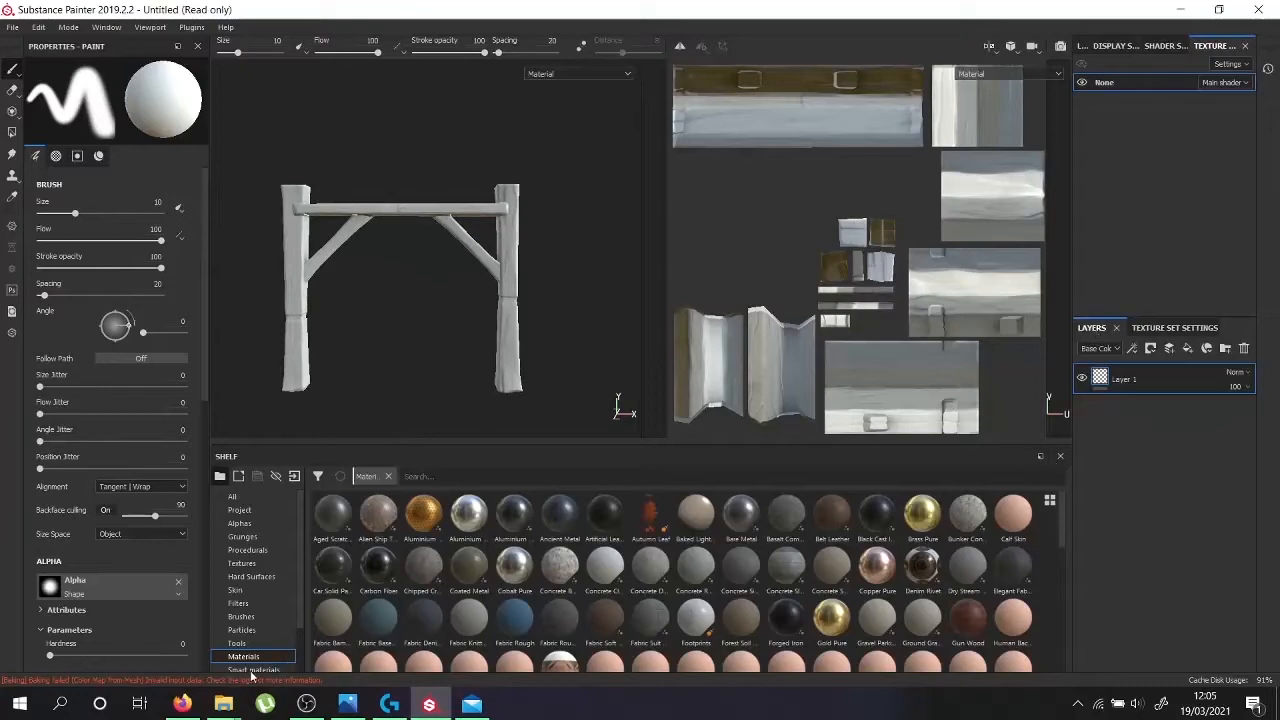
{"action": "left_click", "coordinate": [262, 669]}
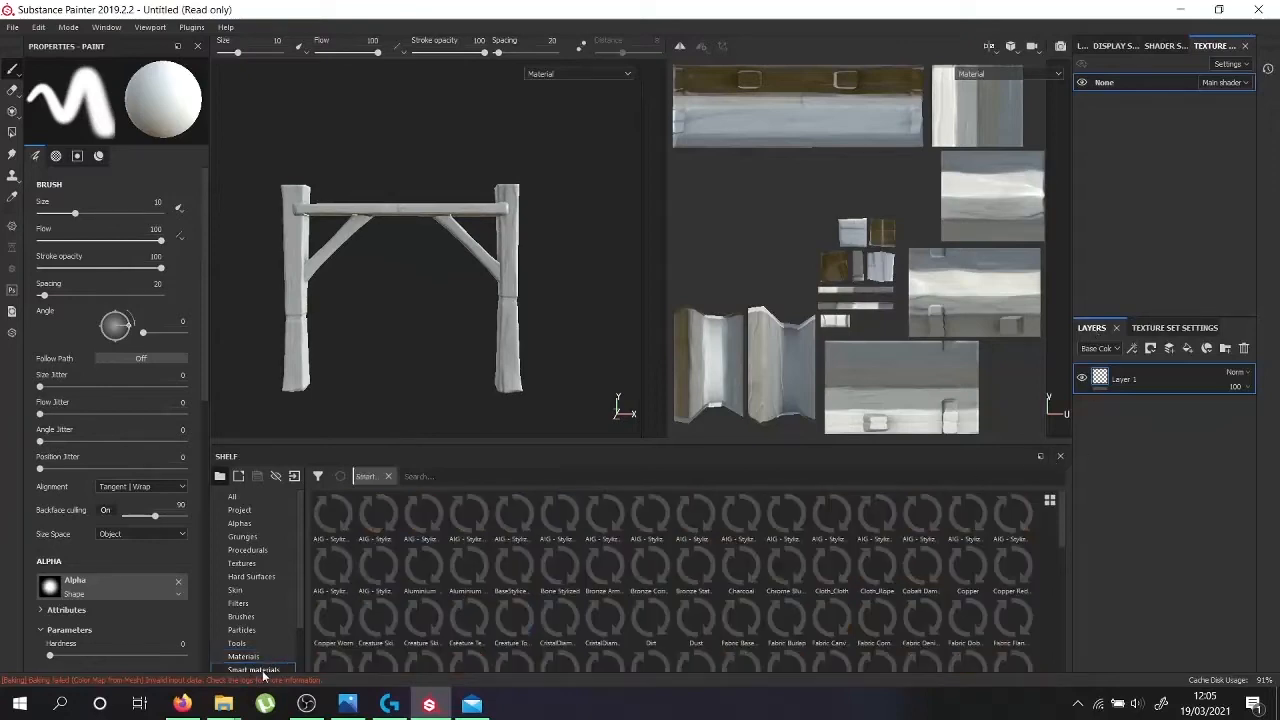
{"action": "left_click", "coordinate": [249, 668]}
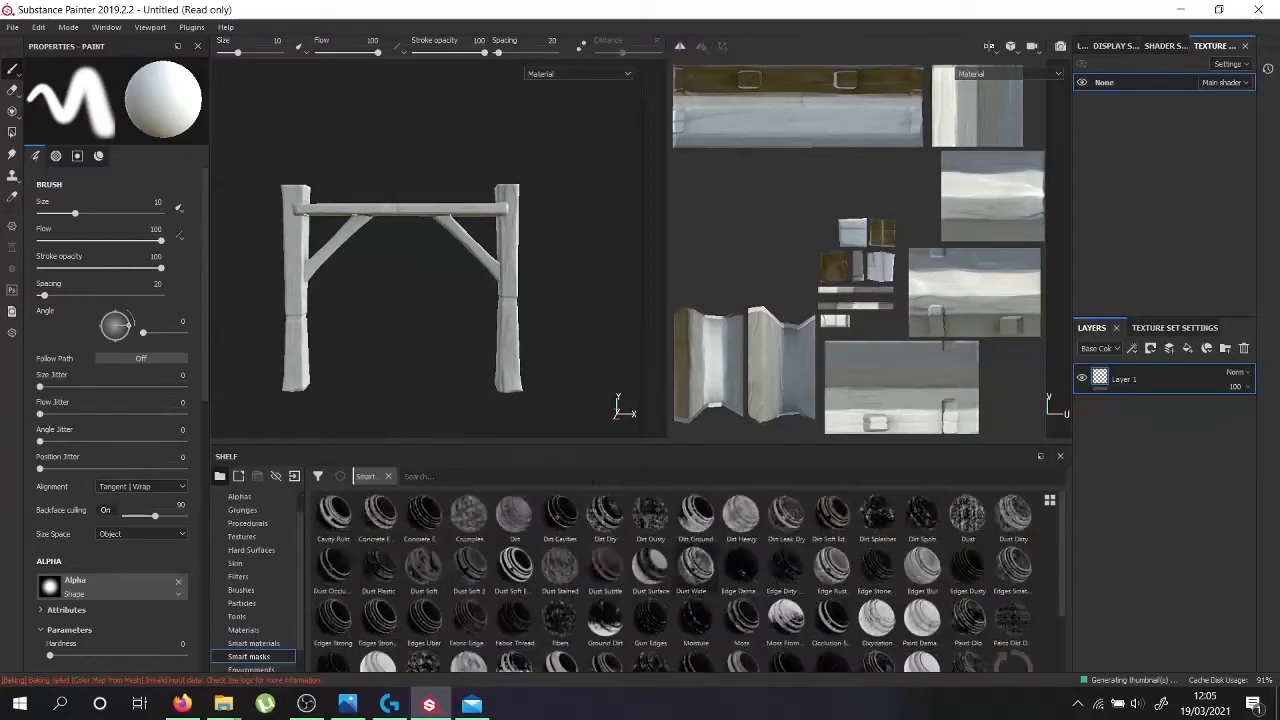
{"action": "scroll", "coordinate": [580, 540], "scroll_direction": "down", "scroll_amount": 3}
{"action": "left_click", "coordinate": [592, 478]}
{"action": "left_click", "coordinate": [252, 643]}
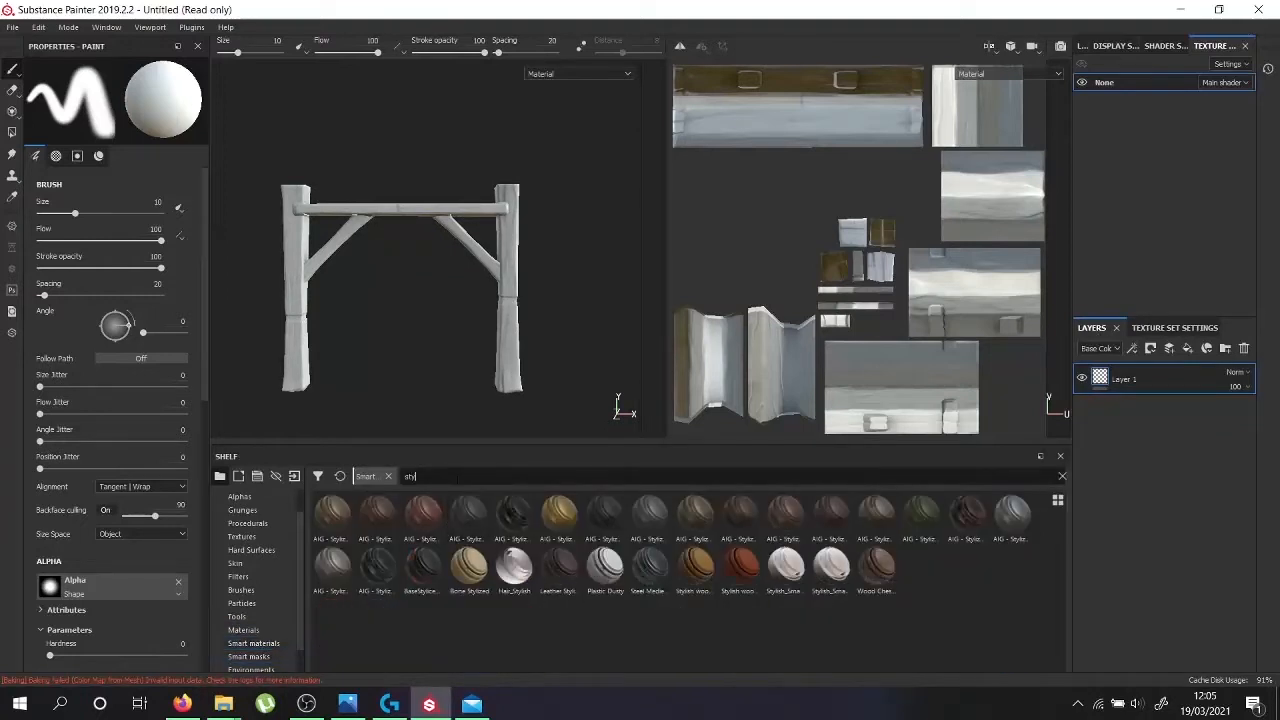
{"action": "type", "text": "t"}
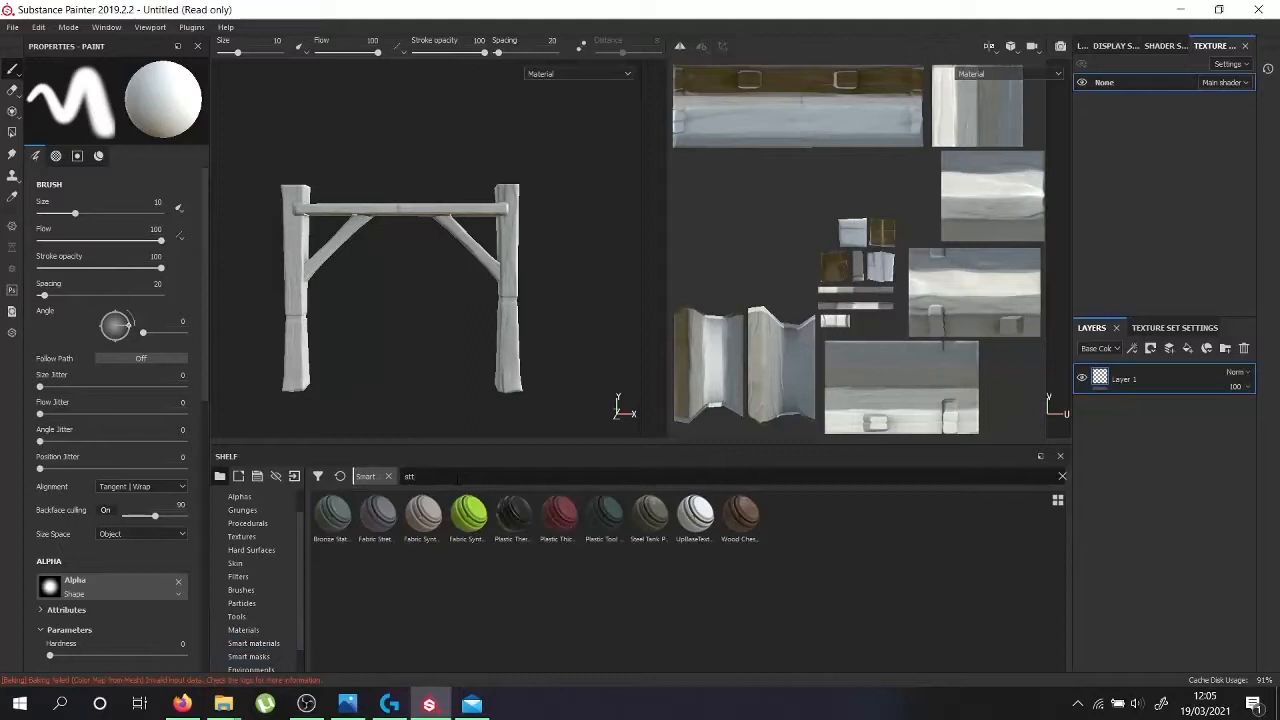
{"action": "key", "text": "BackSpace"}
{"action": "type", "text": "y"}
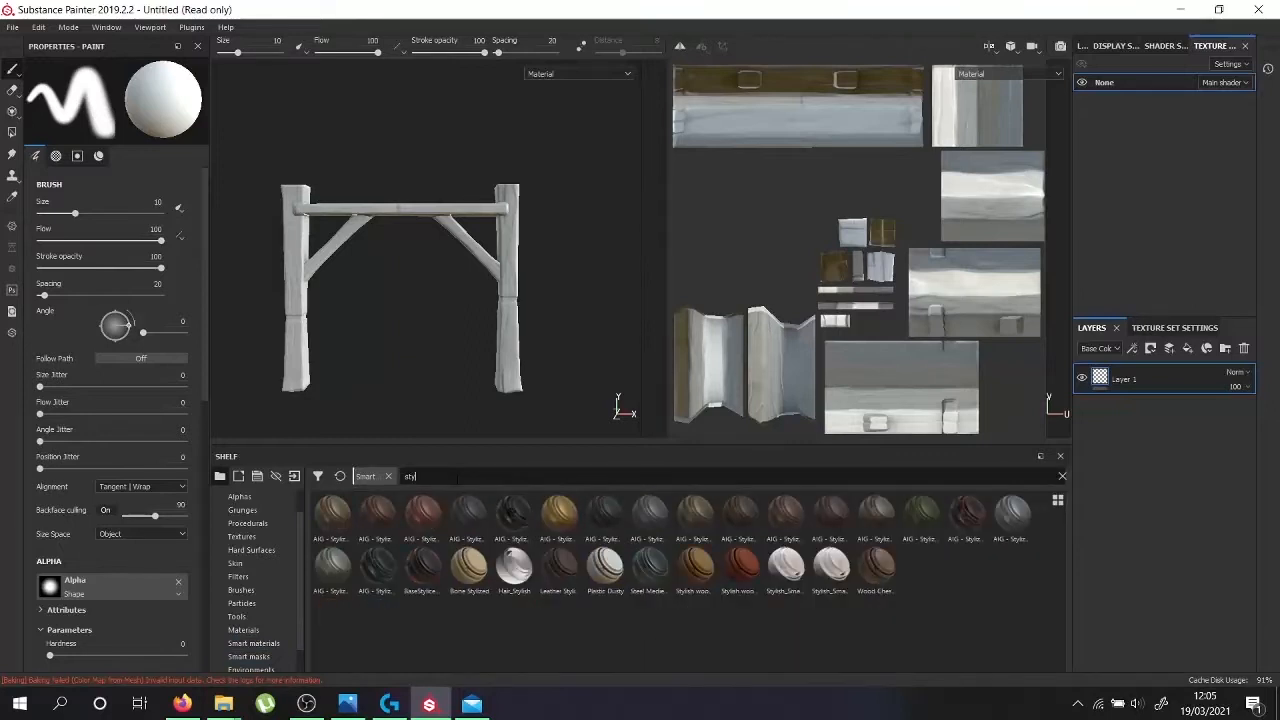
{"action": "left_click_drag", "start_coordinate": [740, 567], "coordinate": [1116, 550]}
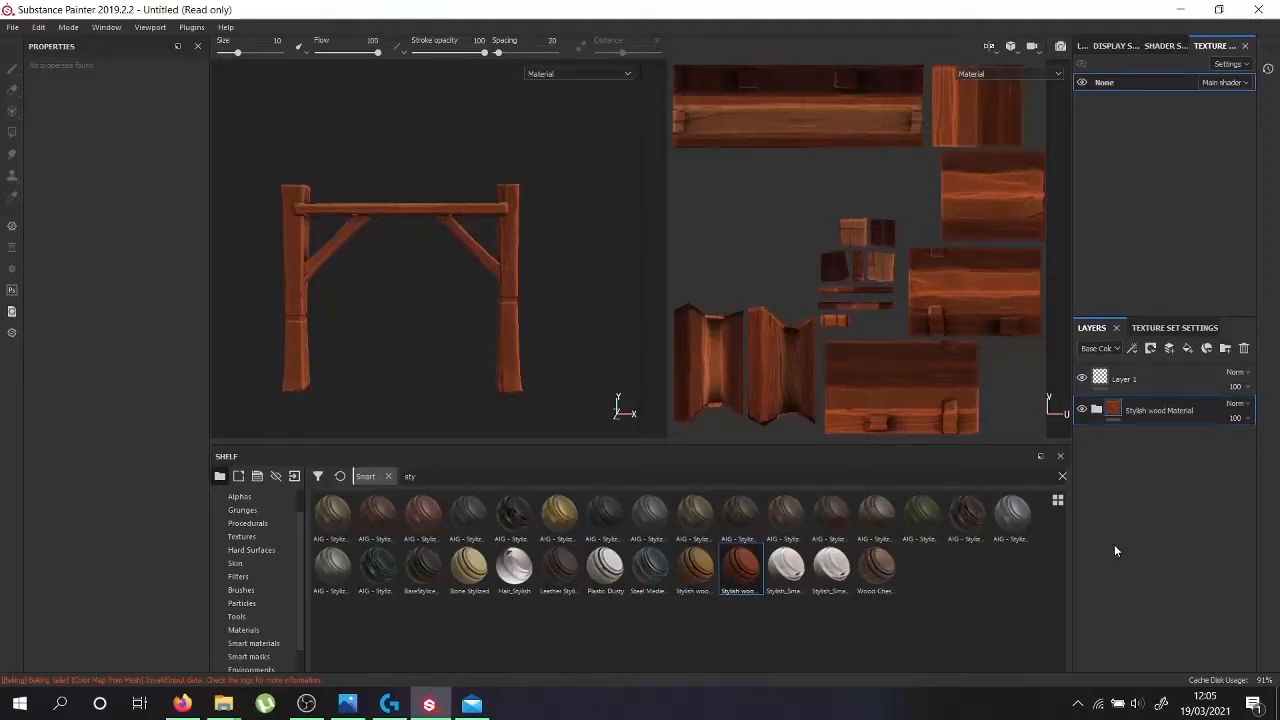
Examine the wood material on the beam frame from several angles and distances
{"action": "left_click_drag", "start_coordinate": [460, 335], "coordinate": [474, 161], "text": "alt"}
{"action": "scroll", "coordinate": [421, 292], "scroll_direction": "up", "scroll_amount": 4}
{"action": "scroll", "coordinate": [443, 318], "scroll_direction": "down", "scroll_amount": 4}
{"action": "scroll", "coordinate": [443, 318], "scroll_direction": "down", "scroll_amount": 1}
{"action": "left_click_drag", "start_coordinate": [443, 318], "coordinate": [406, 334], "text": "alt"}
{"action": "middle_click_drag", "start_coordinate": [406, 334], "coordinate": [440, 275], "text": "alt"}
{"action": "left_click_drag", "start_coordinate": [413, 309], "coordinate": [479, 311], "text": "alt"}
{"action": "scroll", "coordinate": [406, 318], "scroll_direction": "down", "scroll_amount": 3}
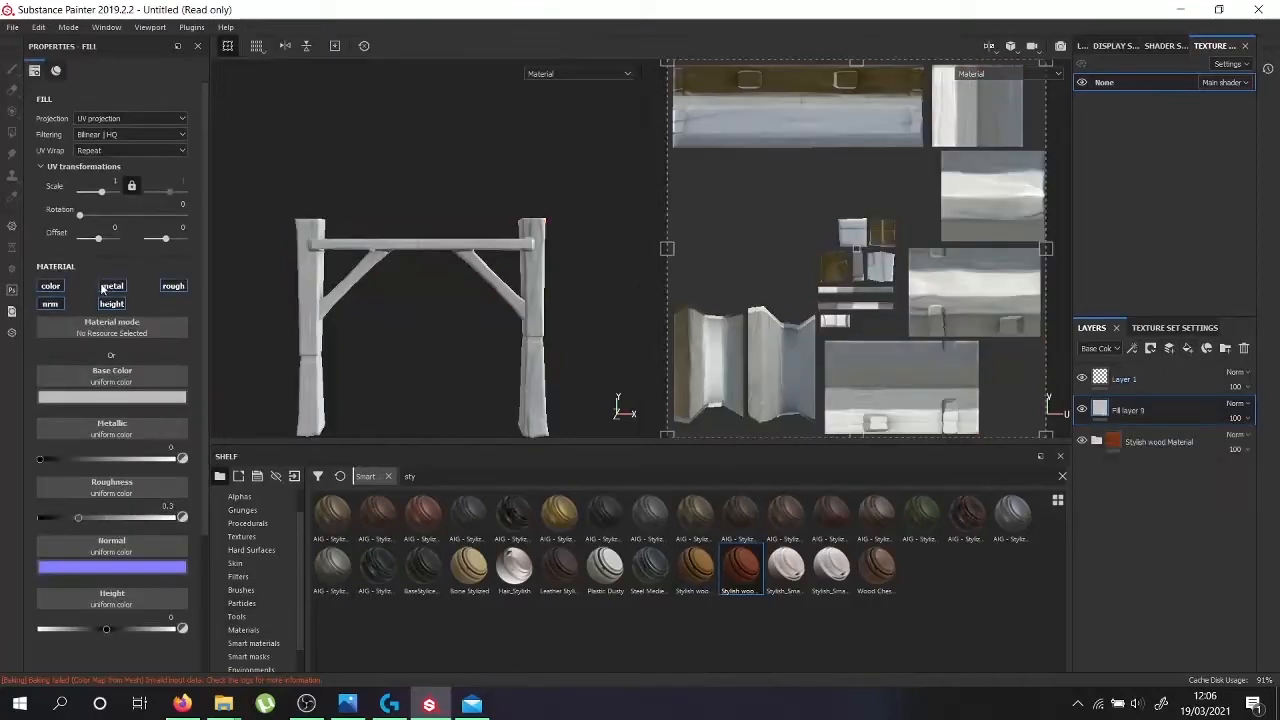
Add a fill layer above Stylish wood Material with only the color channel active and the Ambient Occlusion texture as its base color
{"action": "left_click", "coordinate": [112, 286]}
{"action": "left_click", "coordinate": [50, 303]}
{"action": "left_click", "coordinate": [112, 303]}
{"action": "left_click", "coordinate": [173, 286]}
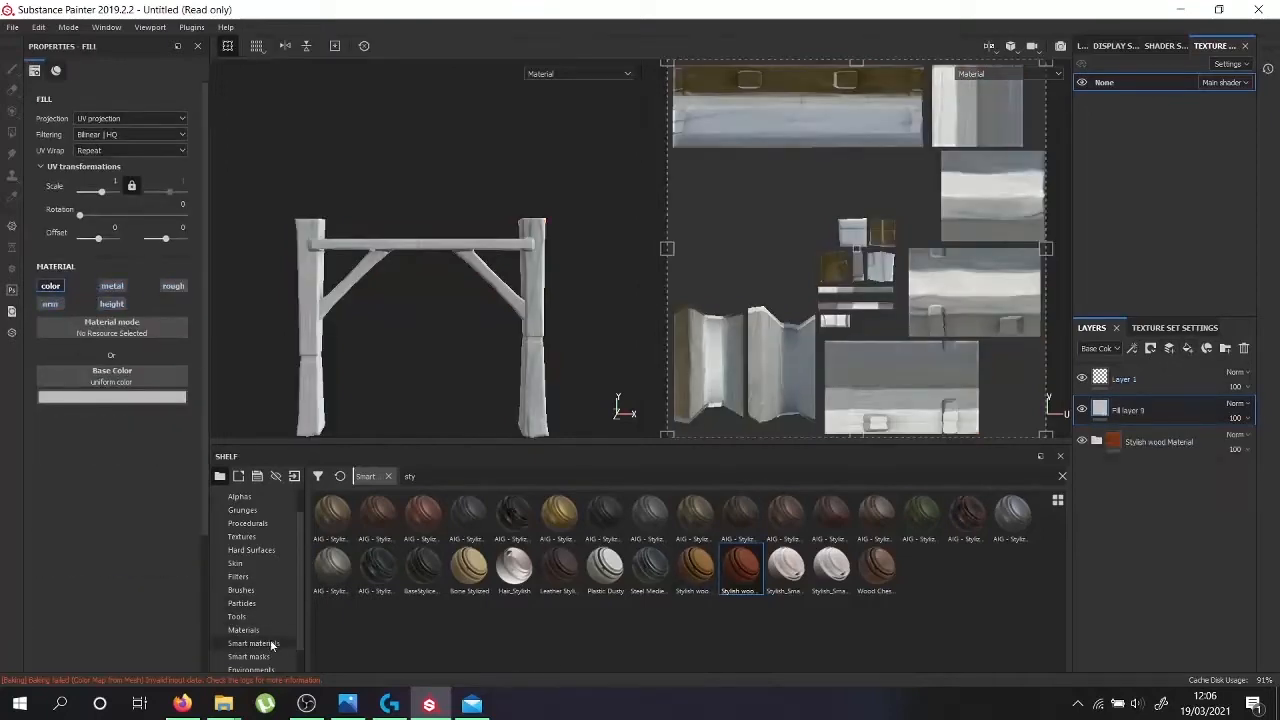
{"action": "left_click", "coordinate": [272, 648]}
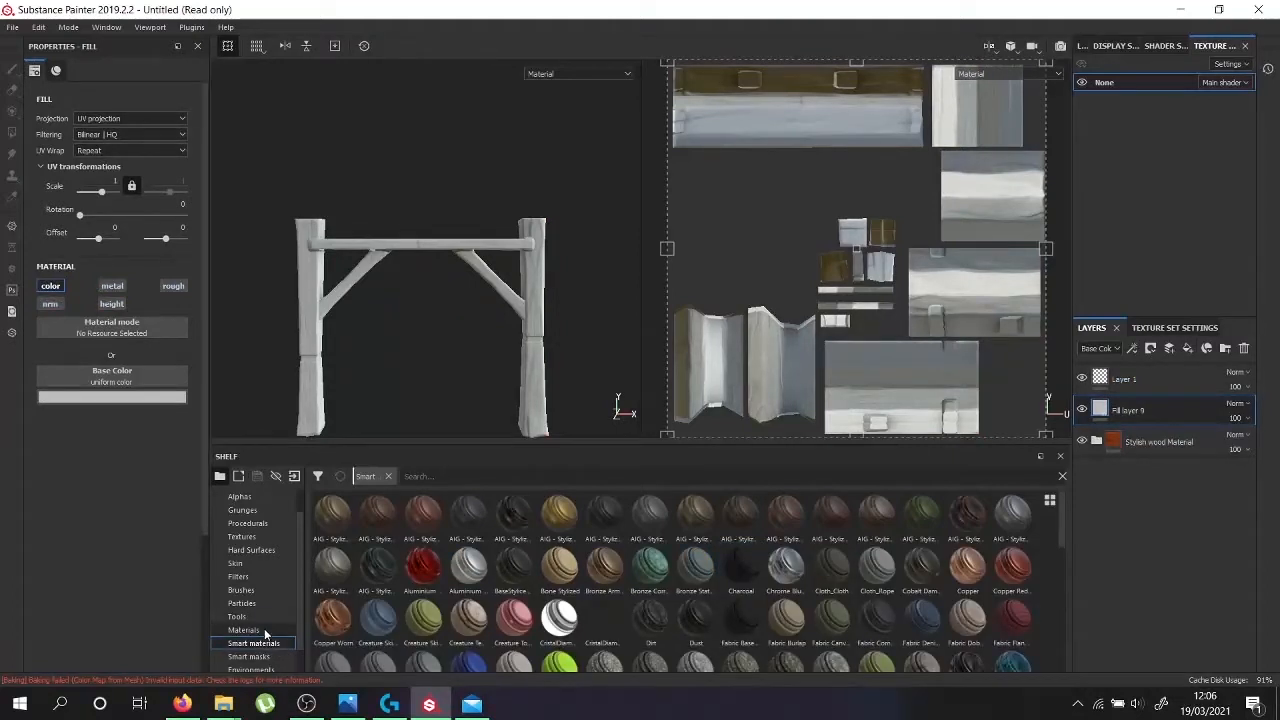
{"action": "left_click", "coordinate": [264, 537]}
{"action": "left_click_drag", "start_coordinate": [335, 515], "coordinate": [148, 383]}
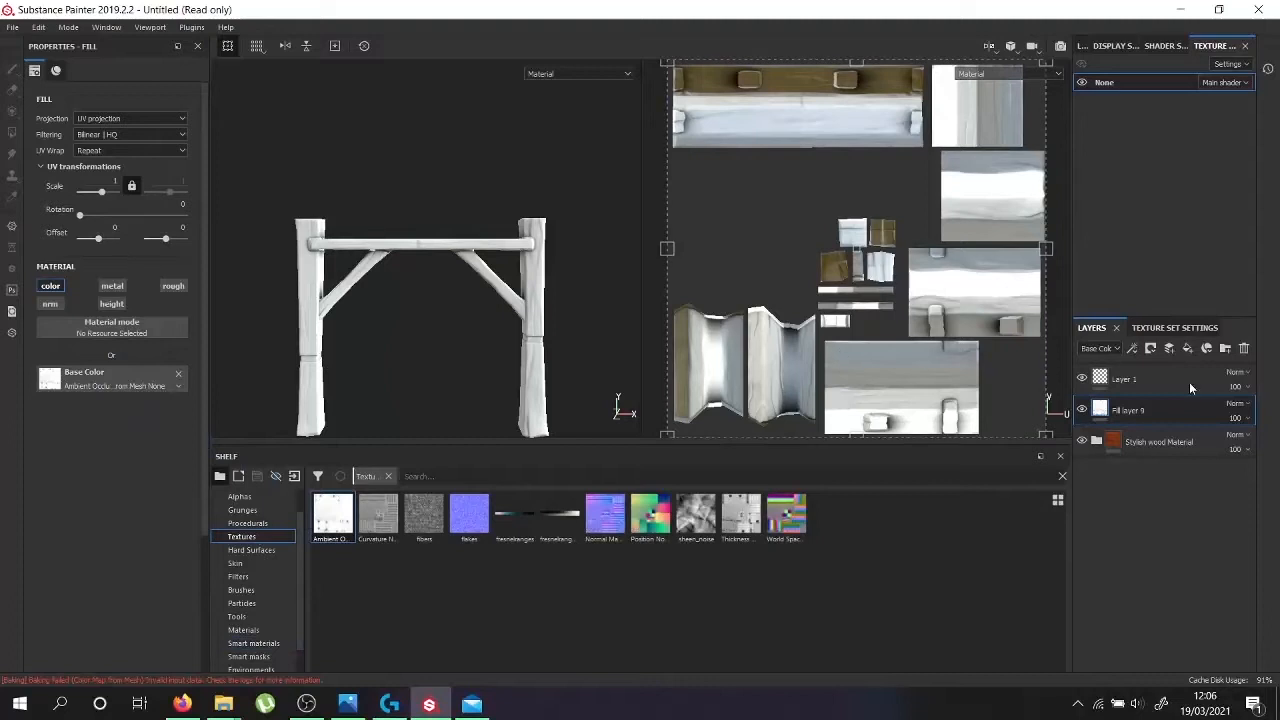
Set the ambient occlusion fill layer to Multiply at 50 opacity and delete the empty Layer 1
{"action": "left_click", "coordinate": [1236, 403]}
{"action": "left_click", "coordinate": [1226, 57]}
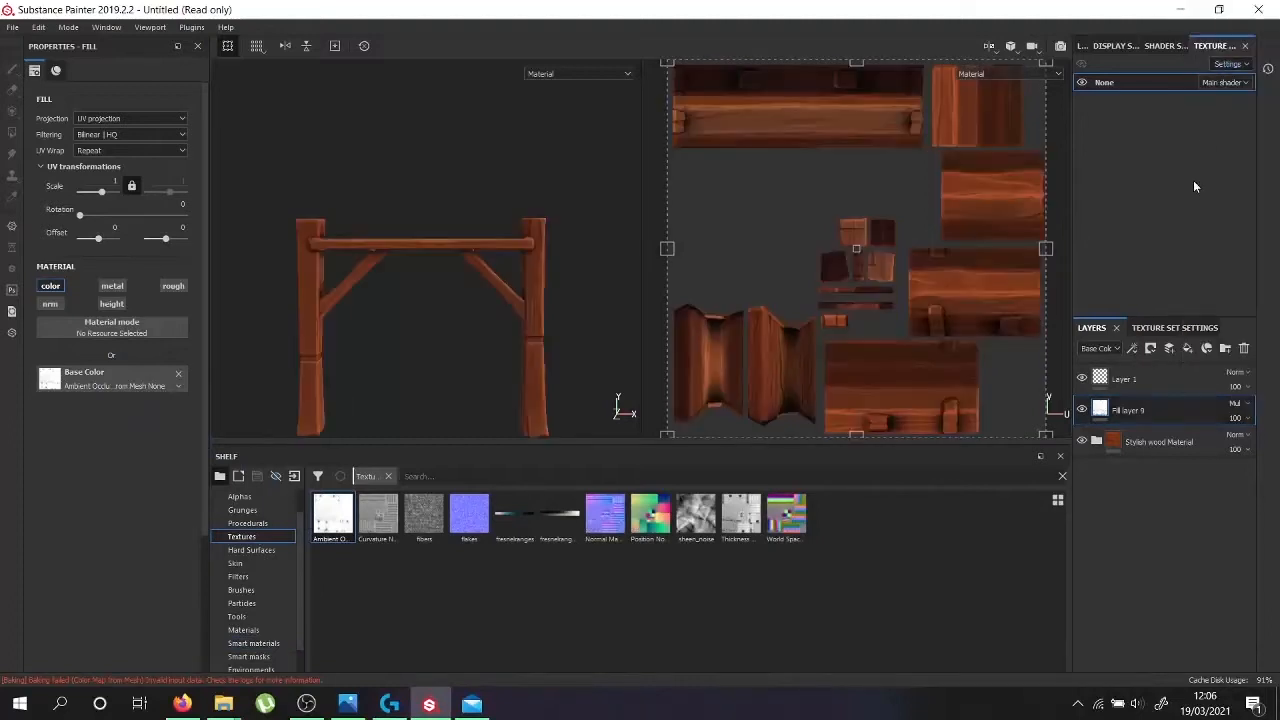
{"action": "left_click", "coordinate": [1175, 380]}
{"action": "left_click", "coordinate": [1244, 348]}
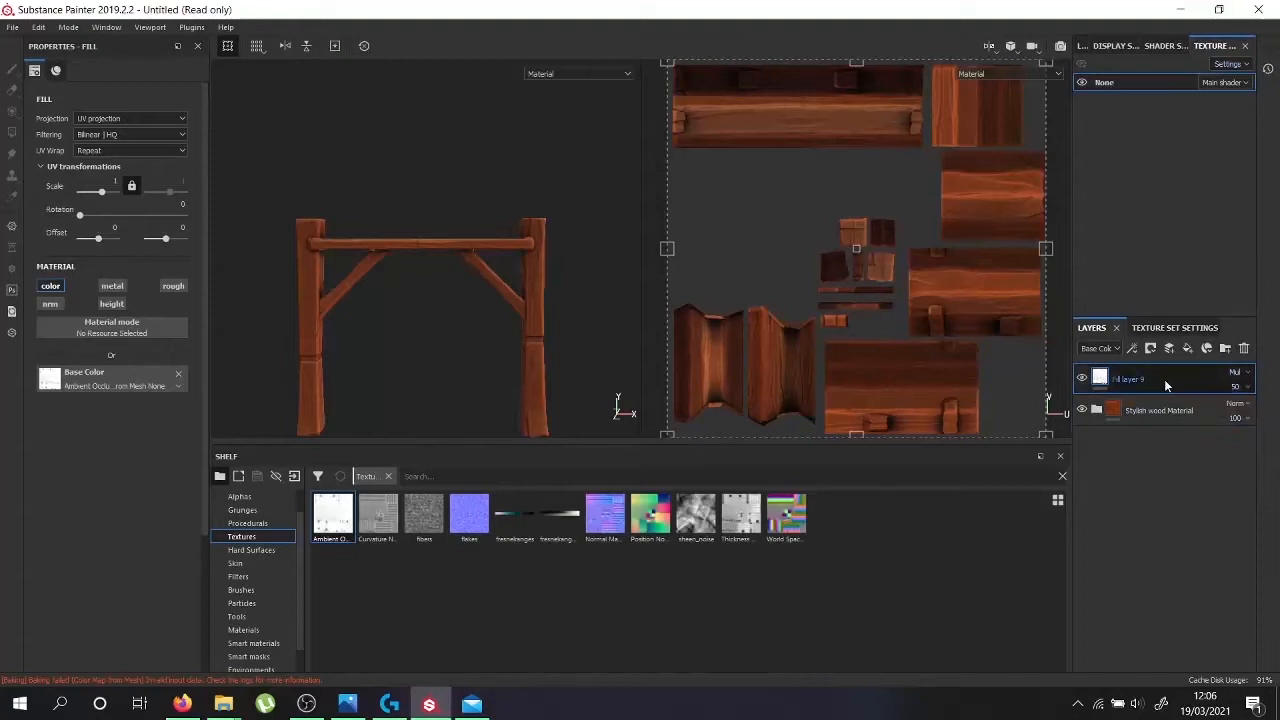
Duplicate the ambient occlusion fill layer, replace its base color with the Curvature texture, and set it to Soft light at 10 opacity
{"action": "key", "text": "ctrl+d"}
{"action": "left_click_drag", "start_coordinate": [378, 515], "coordinate": [100, 378]}
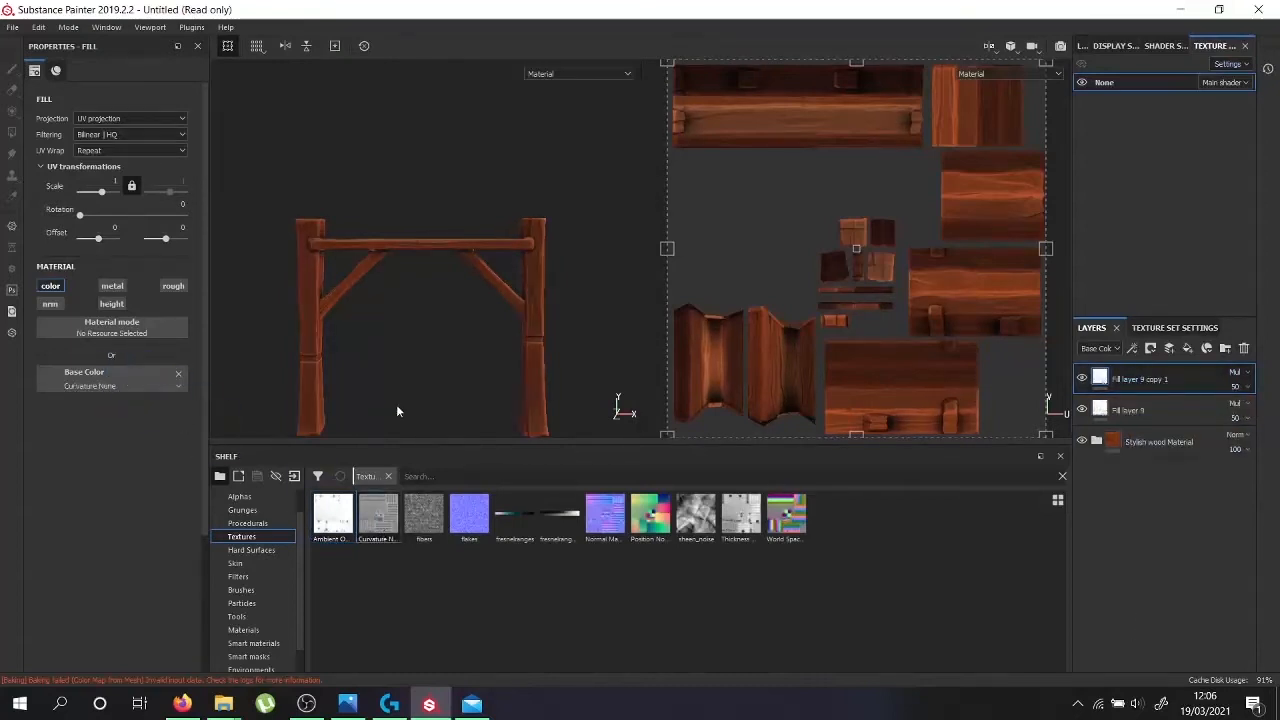
{"action": "left_click", "coordinate": [1238, 372]}
{"action": "left_click", "coordinate": [1236, 258]}
{"action": "left_click", "coordinate": [1246, 390]}
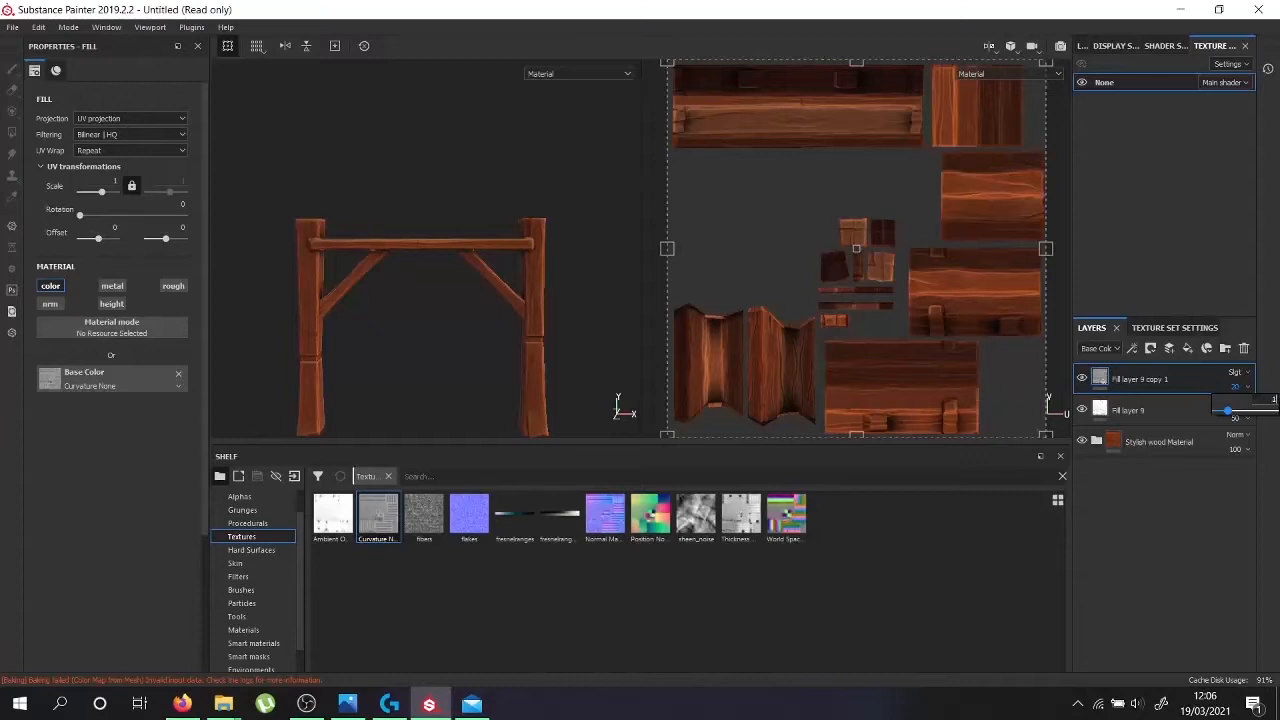
Examine the shading and edge highlights on the wooden frame, both close up and as a whole
{"action": "scroll", "coordinate": [434, 251], "scroll_direction": "up", "scroll_amount": 5}
{"action": "left_click_drag", "start_coordinate": [457, 280], "coordinate": [312, 281], "text": "alt"}
{"action": "scroll", "coordinate": [400, 274], "scroll_direction": "down", "scroll_amount": 5}
{"action": "scroll", "coordinate": [327, 254], "scroll_direction": "up", "scroll_amount": 5}
{"action": "scroll", "coordinate": [312, 286], "scroll_direction": "down", "scroll_amount": 5}
{"action": "middle_click_drag", "start_coordinate": [406, 334], "coordinate": [420, 268], "text": "alt"}
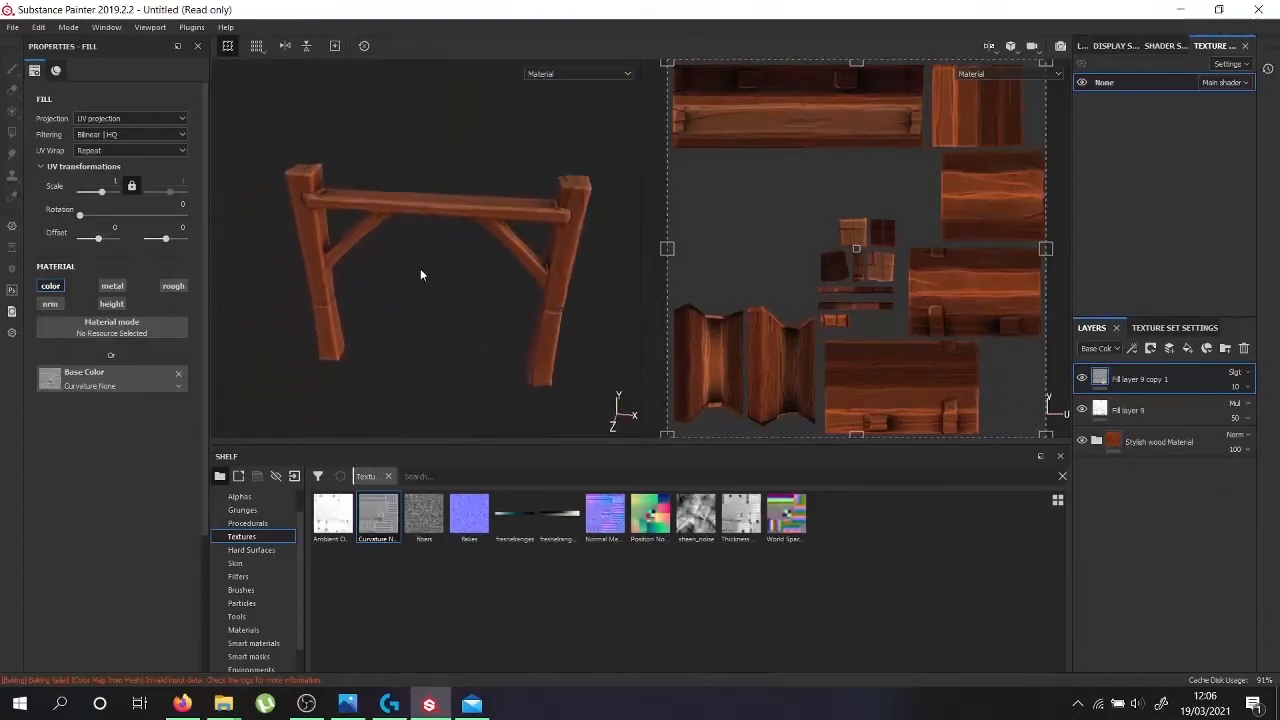
{"action": "scroll", "coordinate": [424, 269], "scroll_direction": "up", "scroll_amount": 3}
{"action": "left_click_drag", "start_coordinate": [427, 274], "coordinate": [478, 354], "text": "alt"}
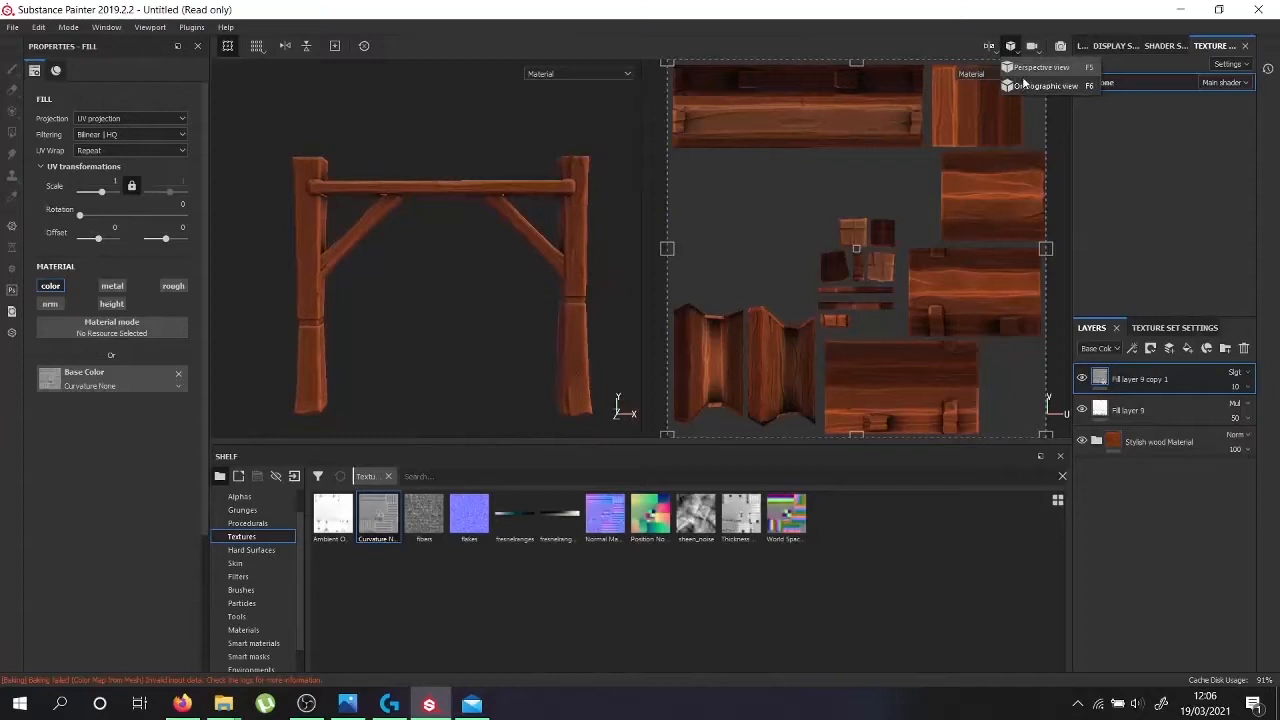
Switch the 3D viewport to the orthographic view and check the frame at an angle
{"action": "left_click", "coordinate": [1024, 86]}
{"action": "scroll", "coordinate": [498, 319], "scroll_direction": "up", "scroll_amount": 3}
{"action": "scroll", "coordinate": [515, 329], "scroll_direction": "down", "scroll_amount": 2}
{"action": "left_click_drag", "start_coordinate": [515, 336], "coordinate": [489, 317], "text": "alt"}
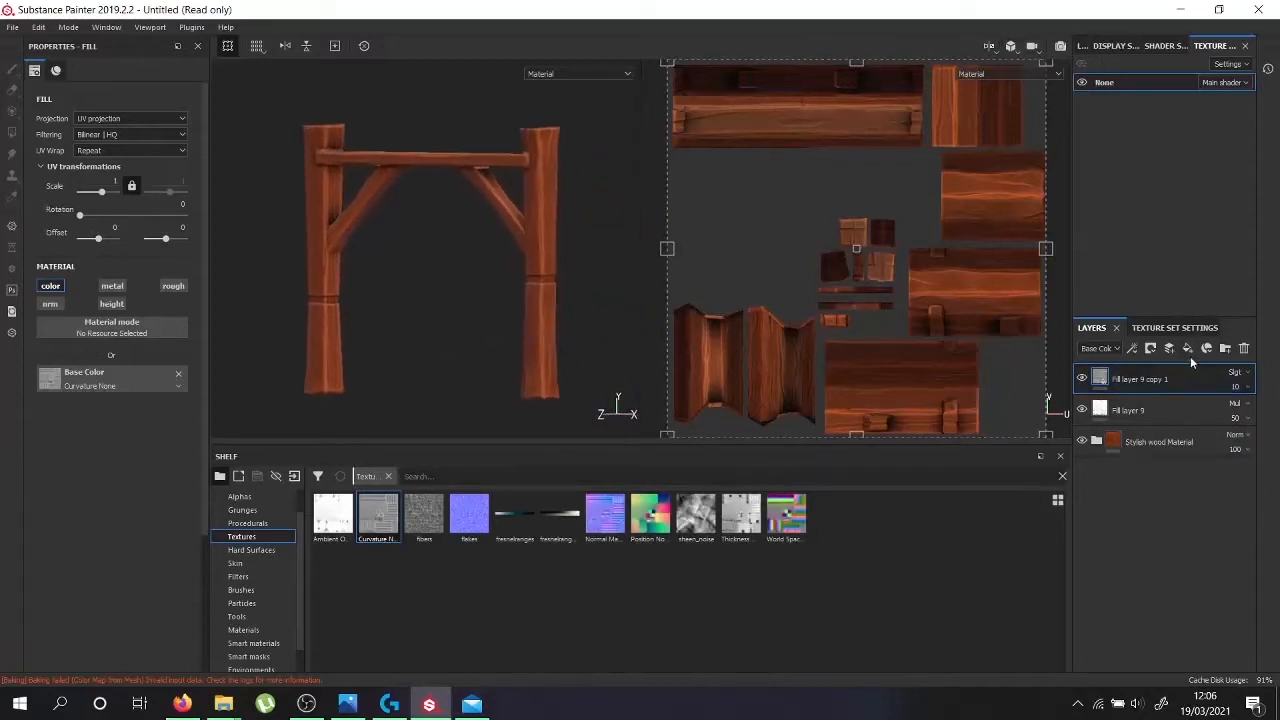
Add a second fill layer directly above Stylish wood Material and leave only its color channel active
{"action": "left_click", "coordinate": [1142, 443]}
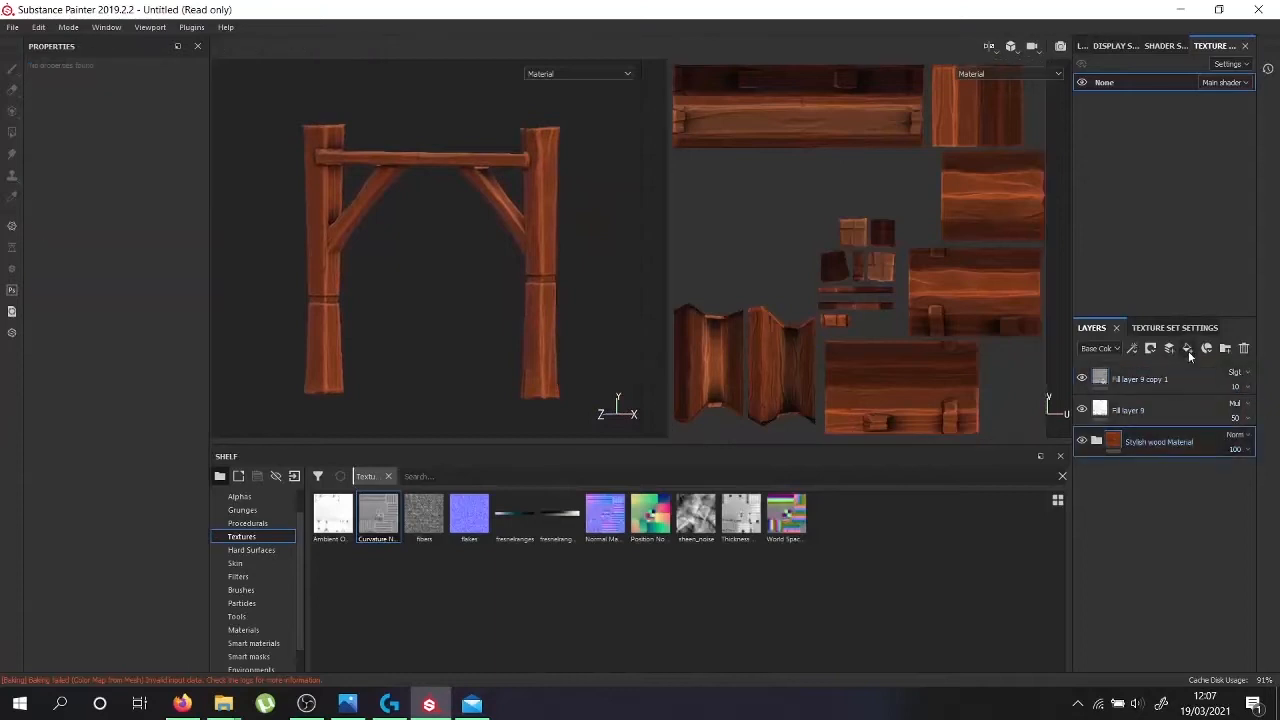
{"action": "left_click", "coordinate": [1188, 348]}
{"action": "left_click", "coordinate": [104, 288]}
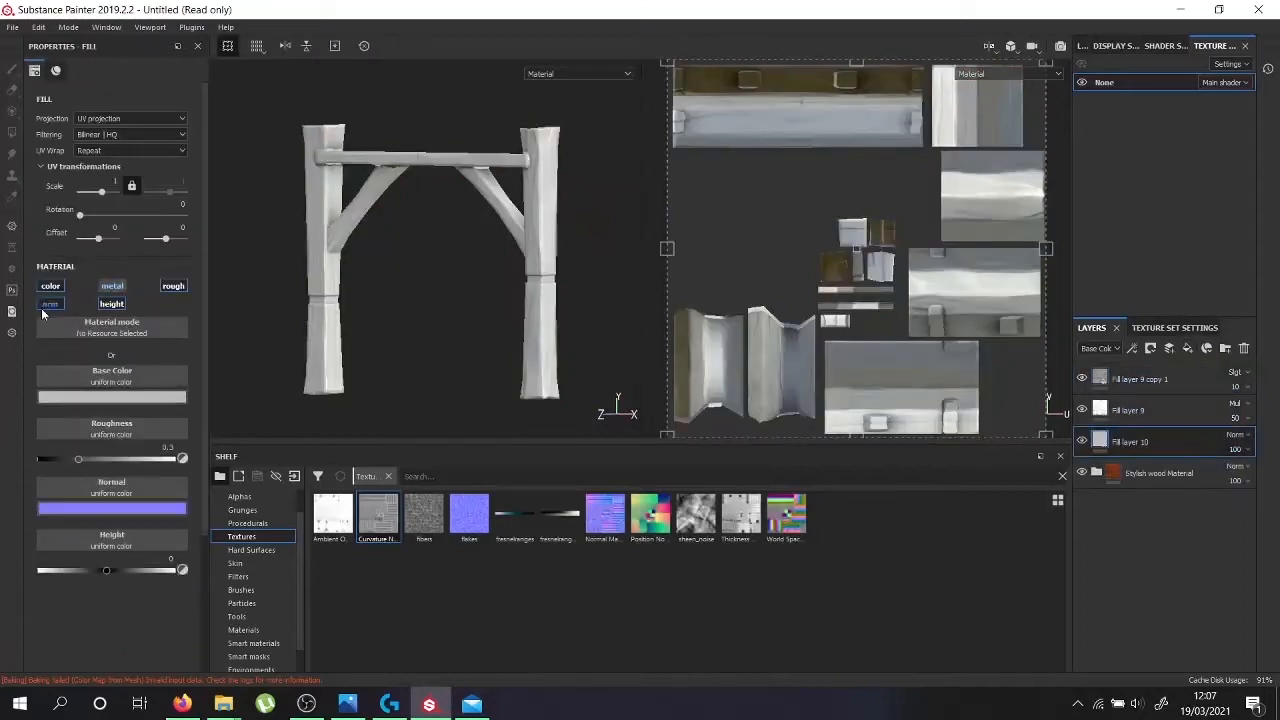
{"action": "left_click", "coordinate": [47, 305]}
{"action": "left_click", "coordinate": [110, 304]}
{"action": "left_click", "coordinate": [173, 291]}
{"action": "right_click", "coordinate": [1128, 443]}
{"action": "left_click", "coordinate": [1130, 500]}
{"action": "left_click", "coordinate": [137, 118]}
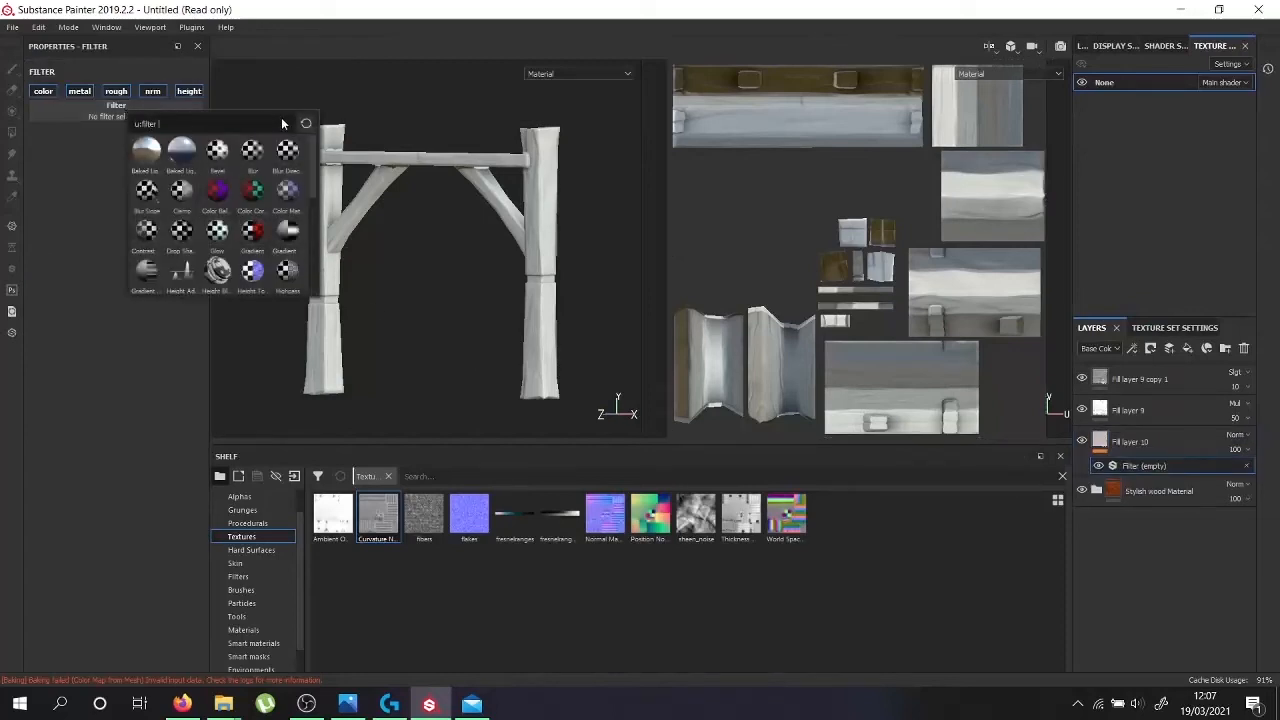
{"action": "left_click", "coordinate": [54, 221]}
{"action": "left_click", "coordinate": [1246, 466]}
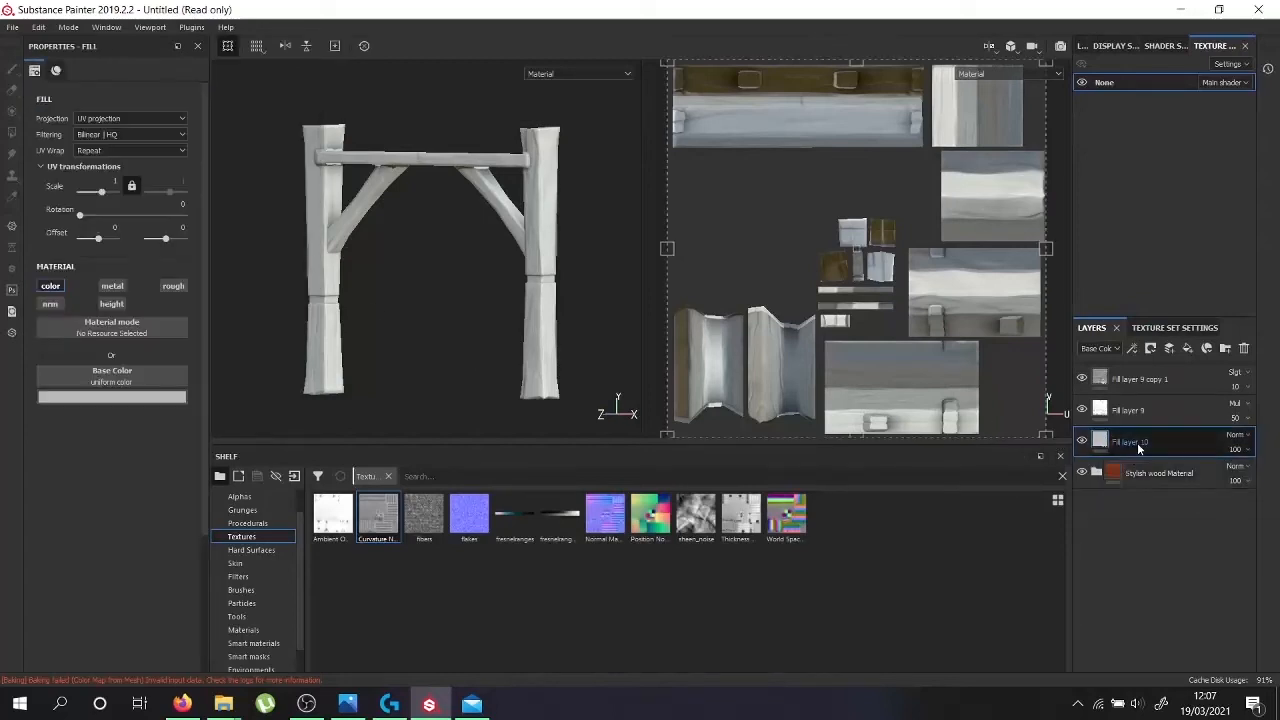
Add a 3D Linear Gradient generator to Fill layer 10, affecting only the color channel, and turn on Invert
{"action": "right_click", "coordinate": [1137, 444]}
{"action": "left_click", "coordinate": [1133, 409]}
{"action": "left_click", "coordinate": [170, 114]}
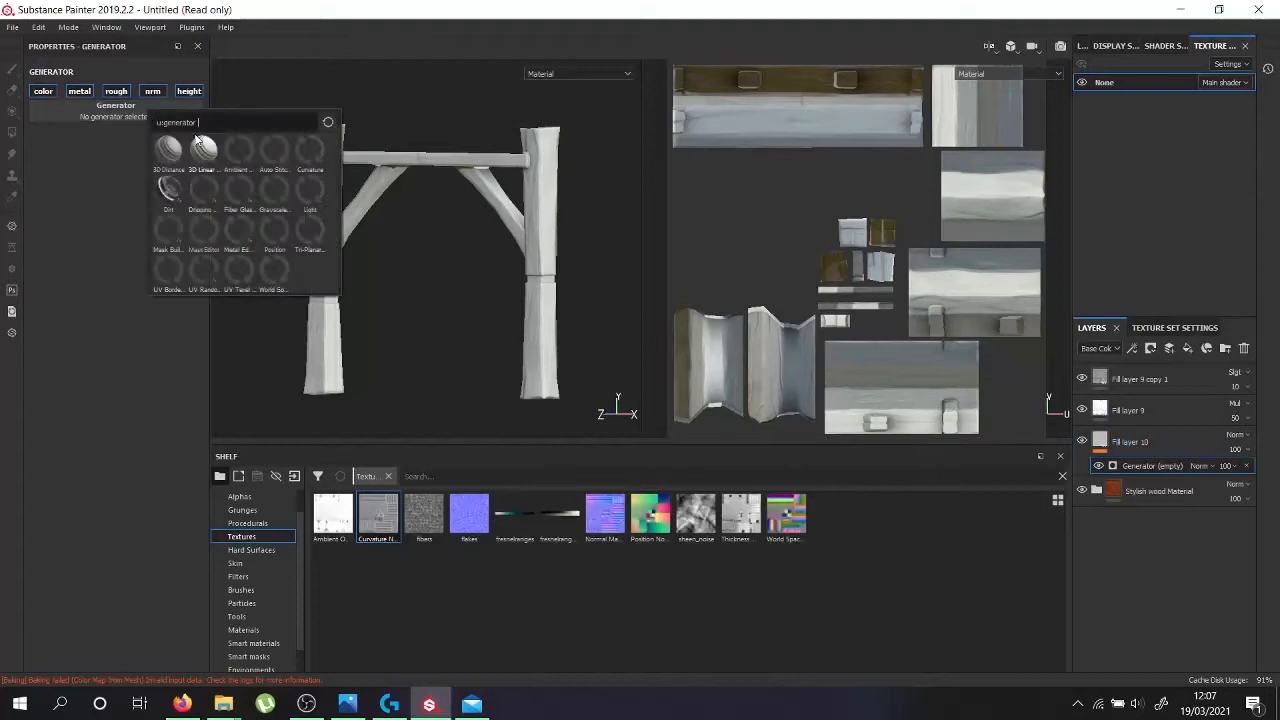
{"action": "left_click", "coordinate": [212, 155]}
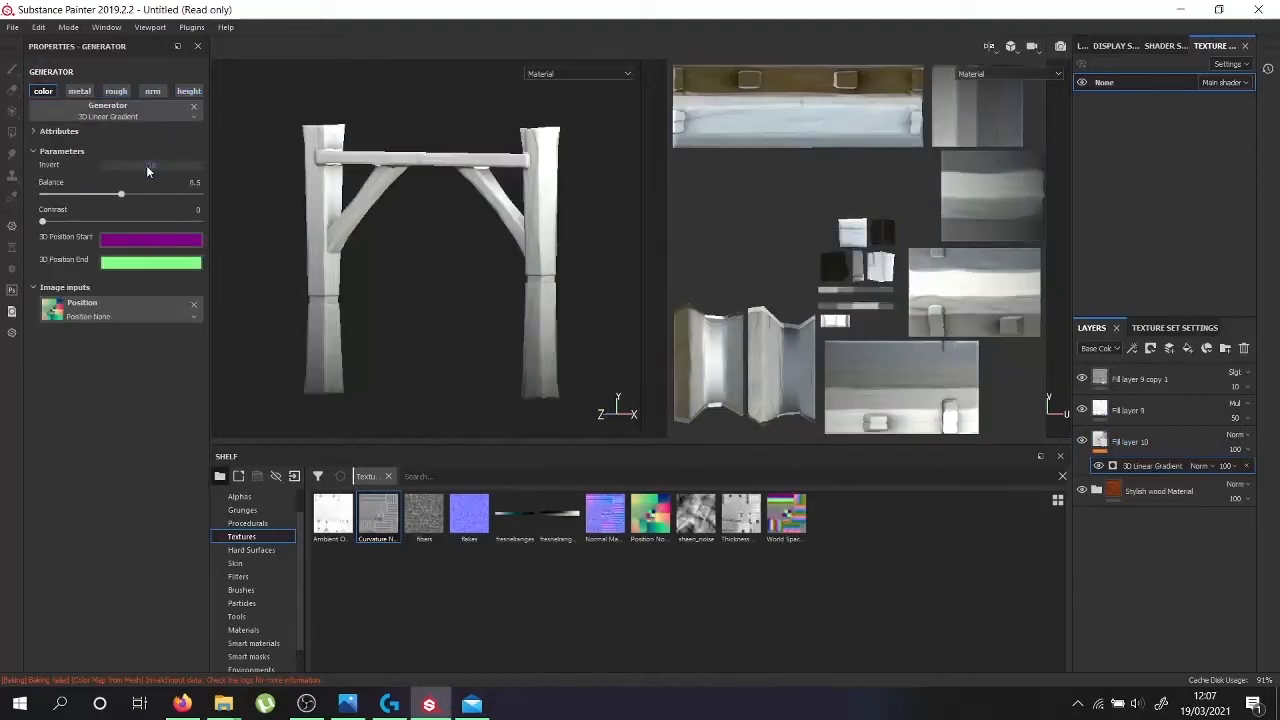
{"action": "left_click", "coordinate": [149, 165]}
{"action": "left_click_drag", "start_coordinate": [411, 240], "coordinate": [571, 277], "text": "alt"}
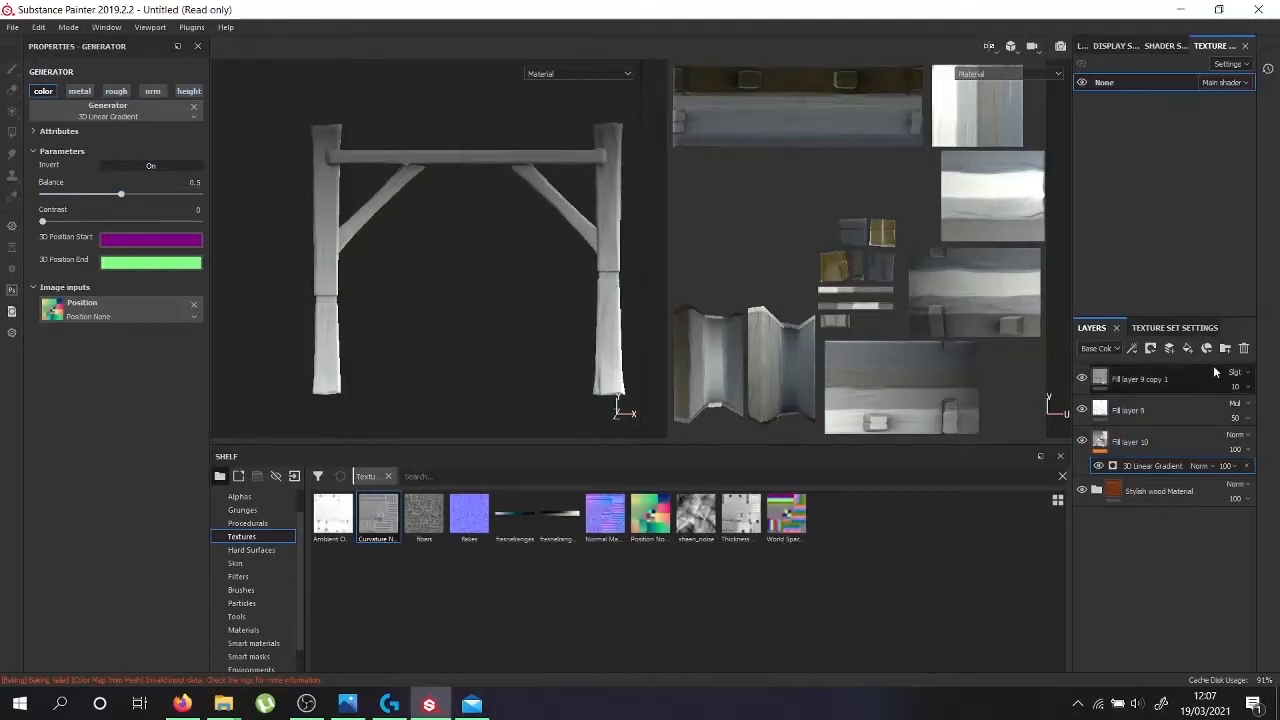
Set Fill layer 10 to Multiply and turn off Invert on its gradient so the post bases darken
{"action": "left_click", "coordinate": [1246, 435]}
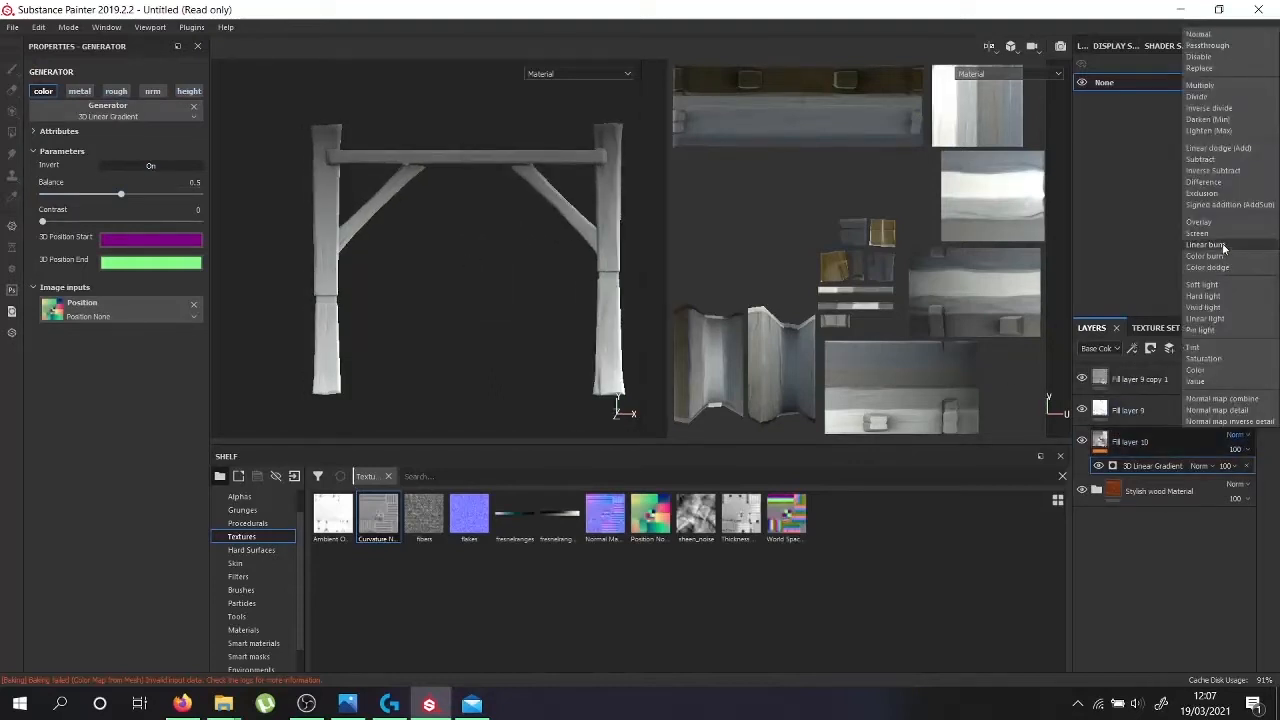
{"action": "left_click", "coordinate": [1212, 86]}
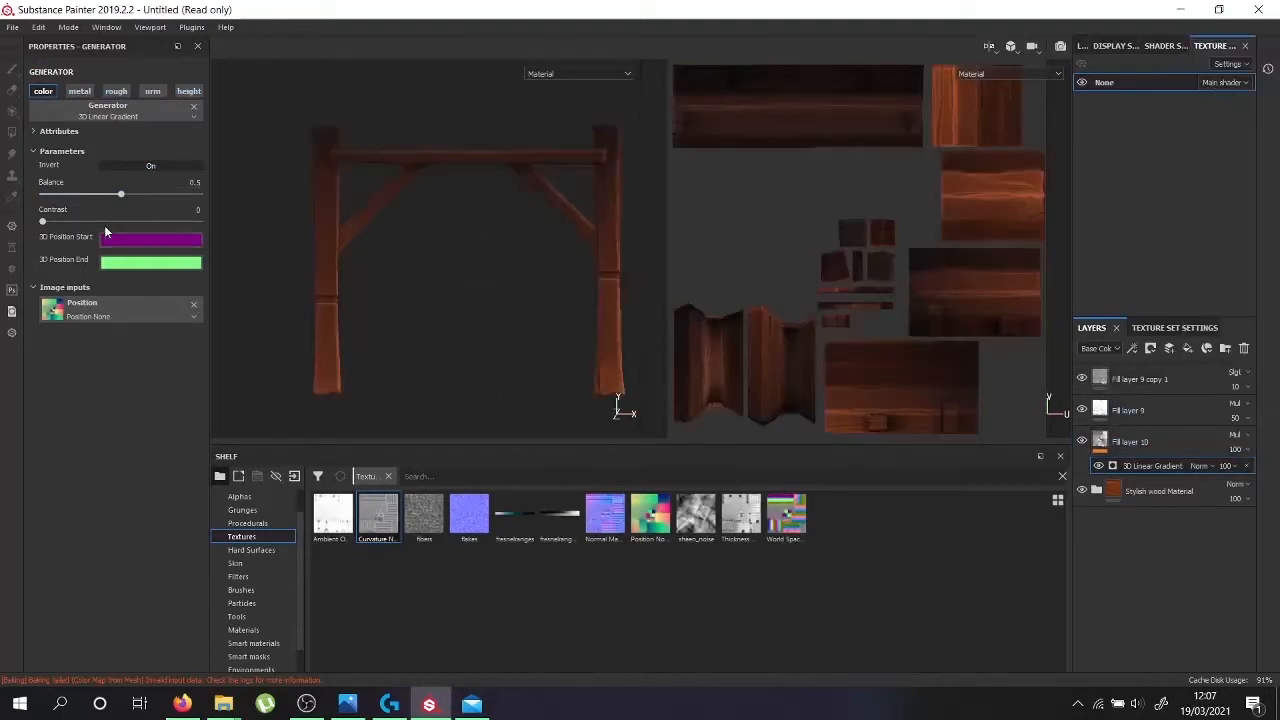
{"action": "left_click", "coordinate": [146, 166]}
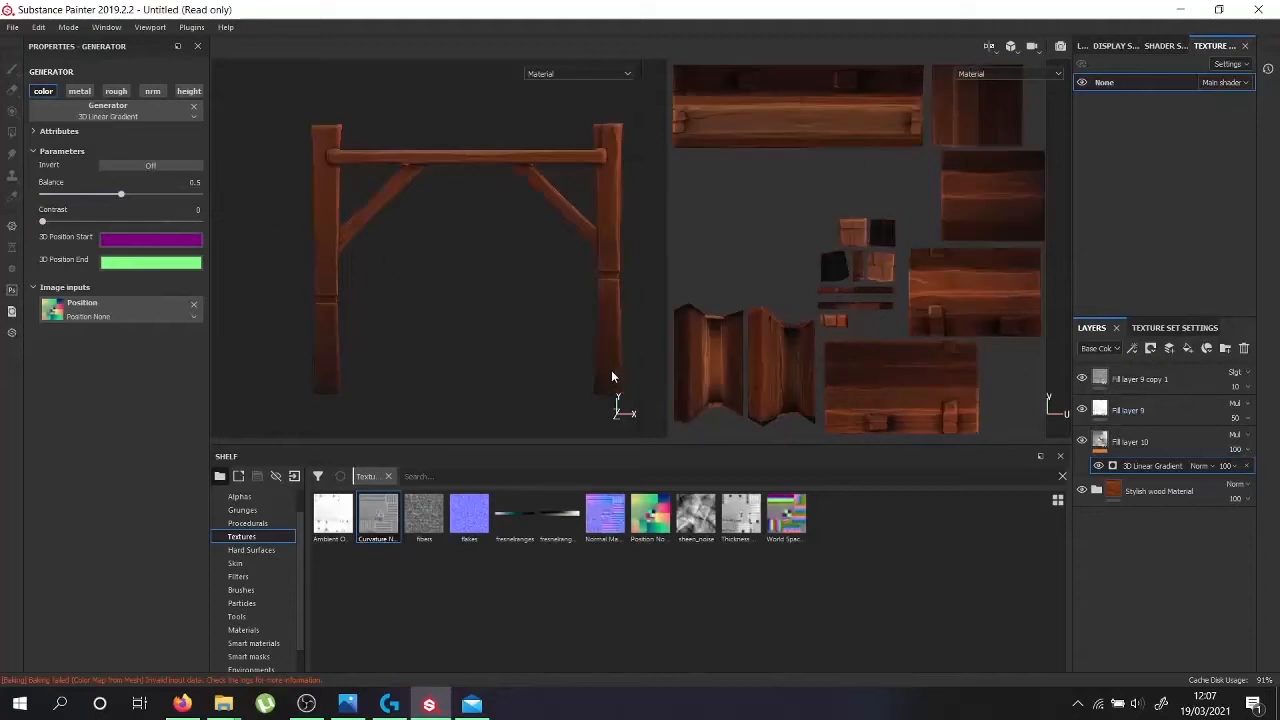
Set the 3D Linear Gradient's balance to 0.75 and its contrast to 0.18
{"action": "mouse_move", "coordinate": [422, 369]}
{"action": "left_mouse_down", "text": "alt"}
{"action": "mouse_move", "coordinate": [356, 312]}
{"action": "mouse_move", "coordinate": [399, 278]}
{"action": "left_mouse_up", "text": "alt"}
{"action": "mouse_move", "coordinate": [120, 191]}
{"action": "left_mouse_down"}
{"action": "mouse_move", "coordinate": [41, 208]}
{"action": "mouse_move", "coordinate": [161, 211]}
{"action": "left_mouse_up"}
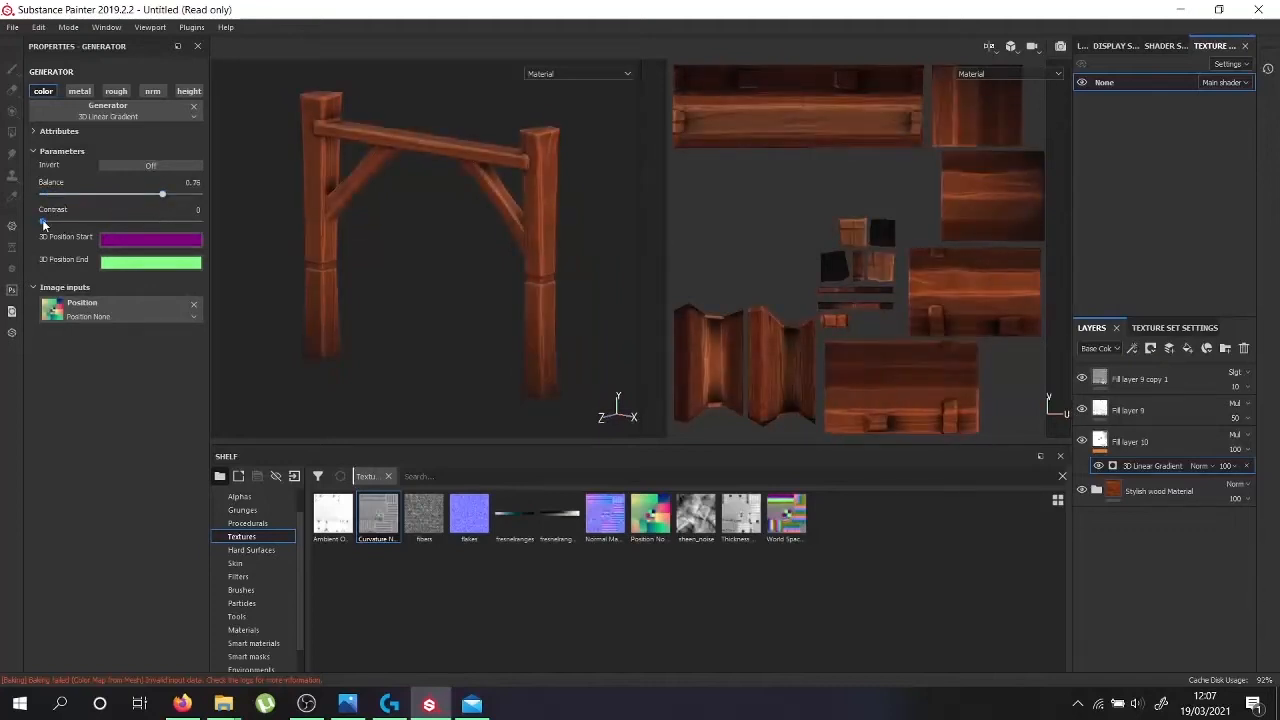
{"action": "left_click", "coordinate": [165, 221]}
{"action": "left_click_drag", "start_coordinate": [81, 230], "coordinate": [67, 223]}
{"action": "mouse_move", "coordinate": [154, 193]}
{"action": "left_mouse_down"}
{"action": "mouse_move", "coordinate": [167, 188]}
{"action": "mouse_move", "coordinate": [151, 192]}
{"action": "left_mouse_up"}
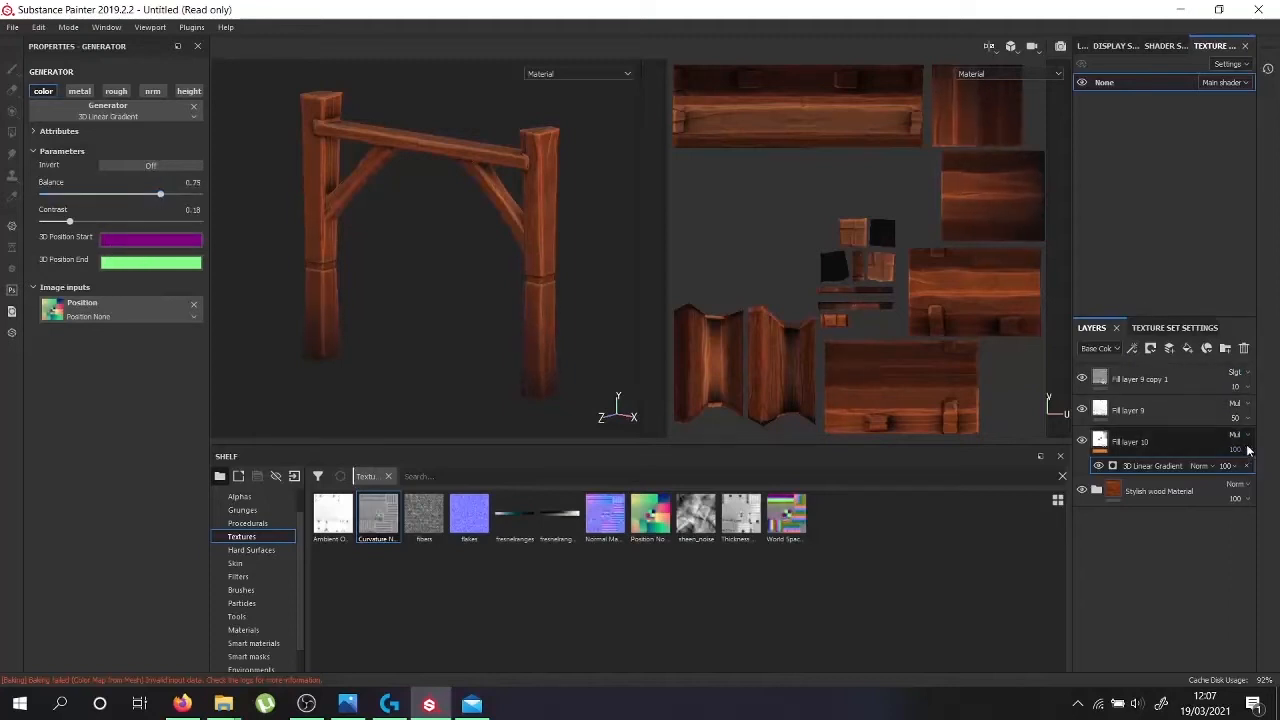
Lower the opacity of Fill layer 10 to 60 and check the gradient on the posts
{"action": "left_click_drag", "start_coordinate": [1274, 481], "coordinate": [1248, 476]}
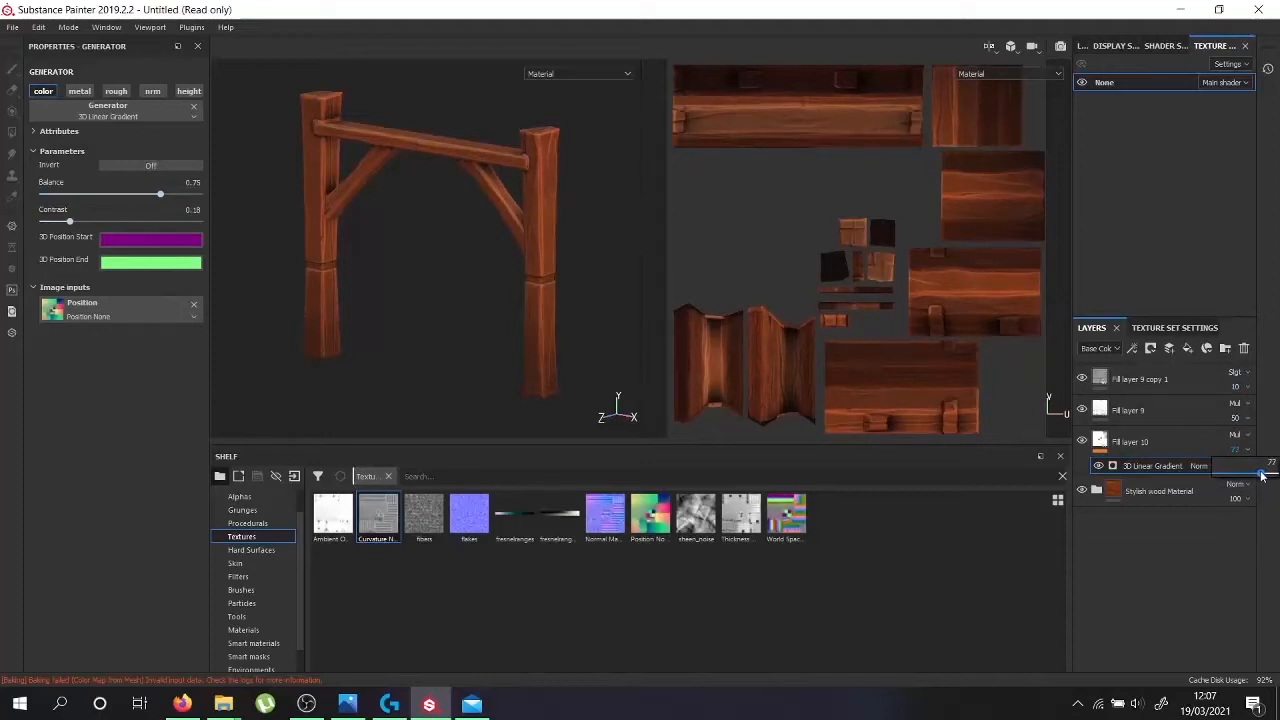
{"action": "left_click_drag", "start_coordinate": [580, 230], "coordinate": [531, 257], "text": "alt"}
{"action": "scroll", "coordinate": [532, 262], "scroll_direction": "up", "scroll_amount": 5}
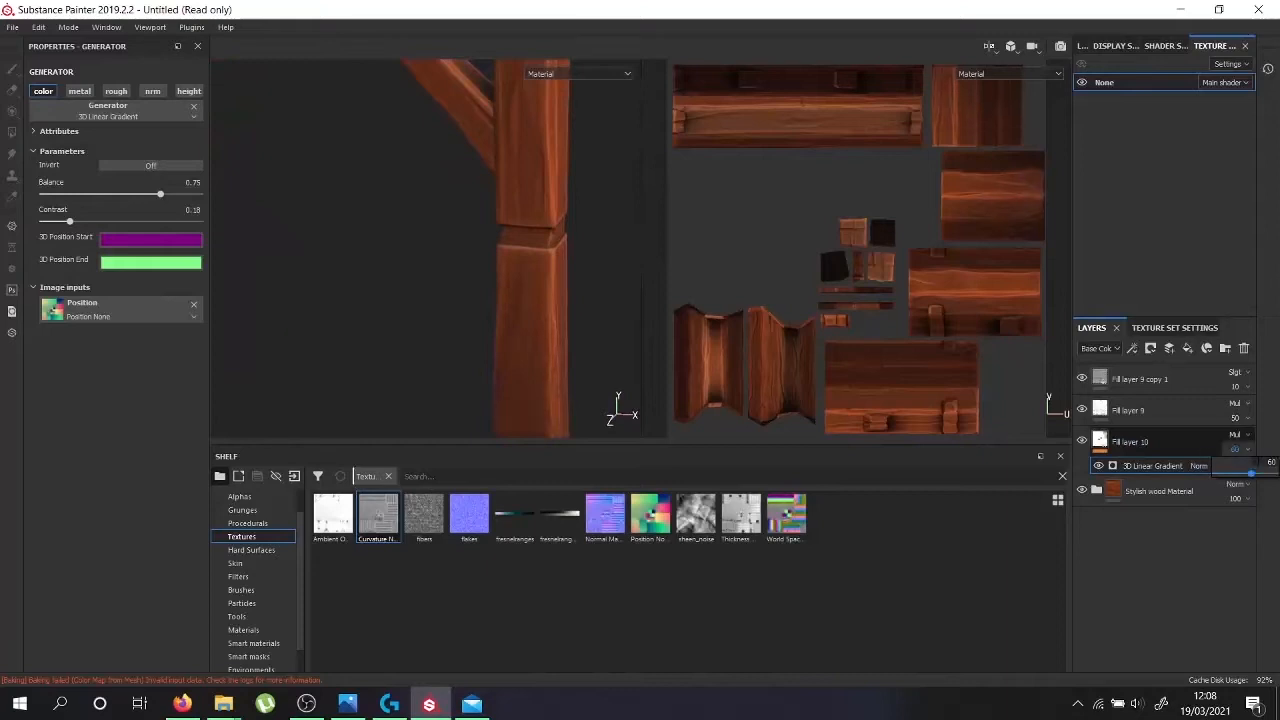
{"action": "scroll", "coordinate": [395, 248], "scroll_direction": "down", "scroll_amount": 5}
{"action": "middle_click_drag", "start_coordinate": [370, 246], "coordinate": [446, 236], "text": "alt"}
{"action": "scroll", "coordinate": [440, 240], "scroll_direction": "up", "scroll_amount": 1}
{"action": "left_click_drag", "start_coordinate": [378, 286], "coordinate": [390, 290], "text": "alt"}
Open the texture export settings and choose the Unity 5 My configuration
{"action": "left_click", "coordinate": [12, 27]}
{"action": "left_click", "coordinate": [62, 262]}
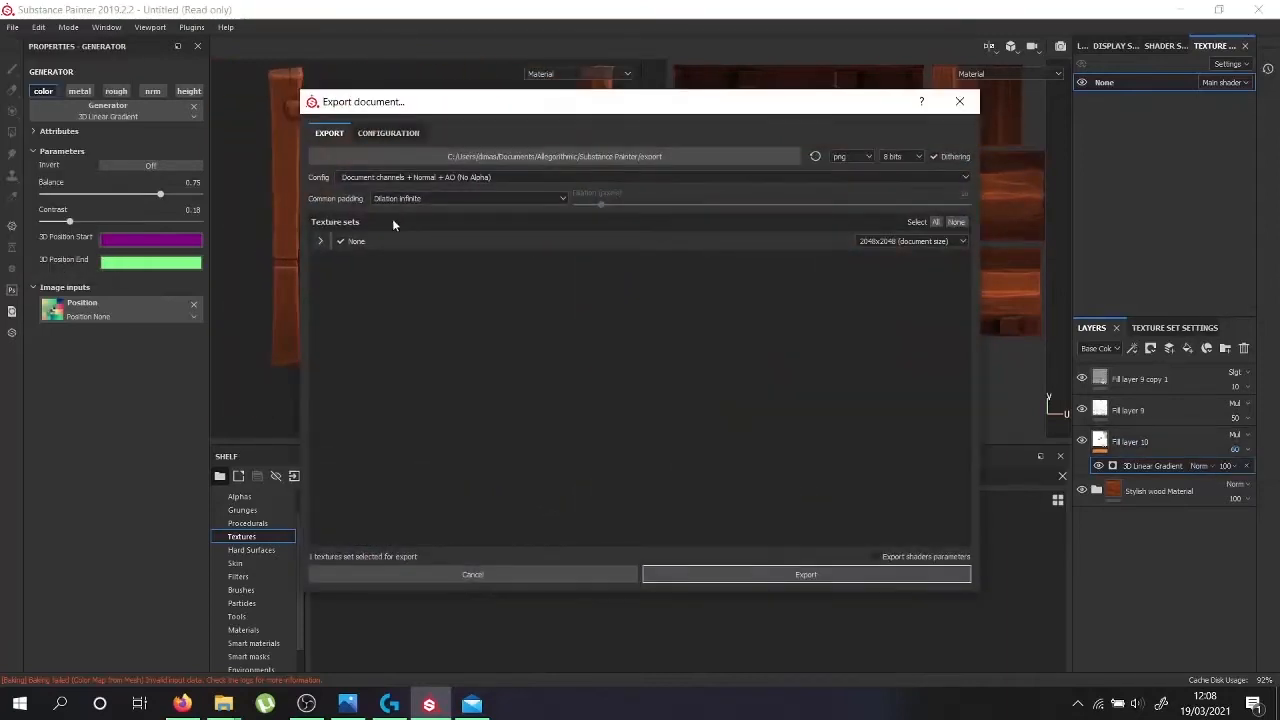
{"action": "left_click", "coordinate": [530, 177]}
{"action": "scroll", "coordinate": [450, 230], "scroll_direction": "up", "scroll_amount": 3}
{"action": "scroll", "coordinate": [430, 240], "scroll_direction": "down", "scroll_amount": 6}
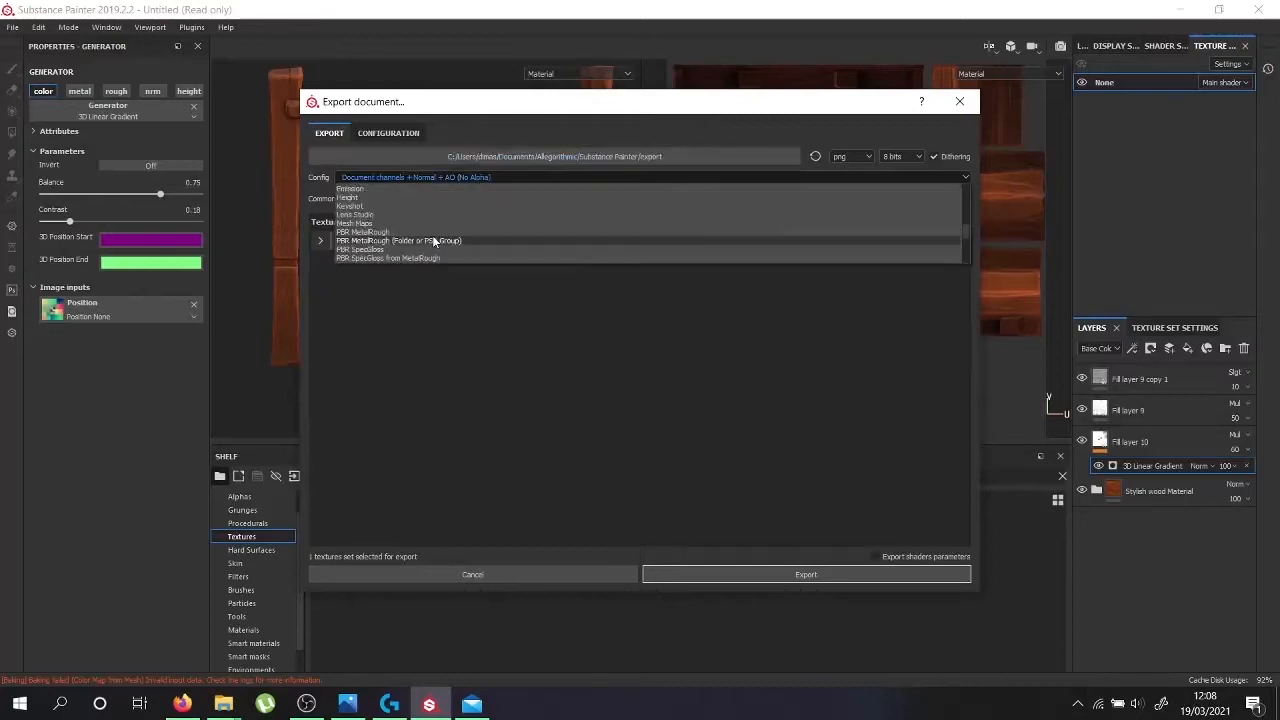
{"action": "left_click", "coordinate": [404, 244]}
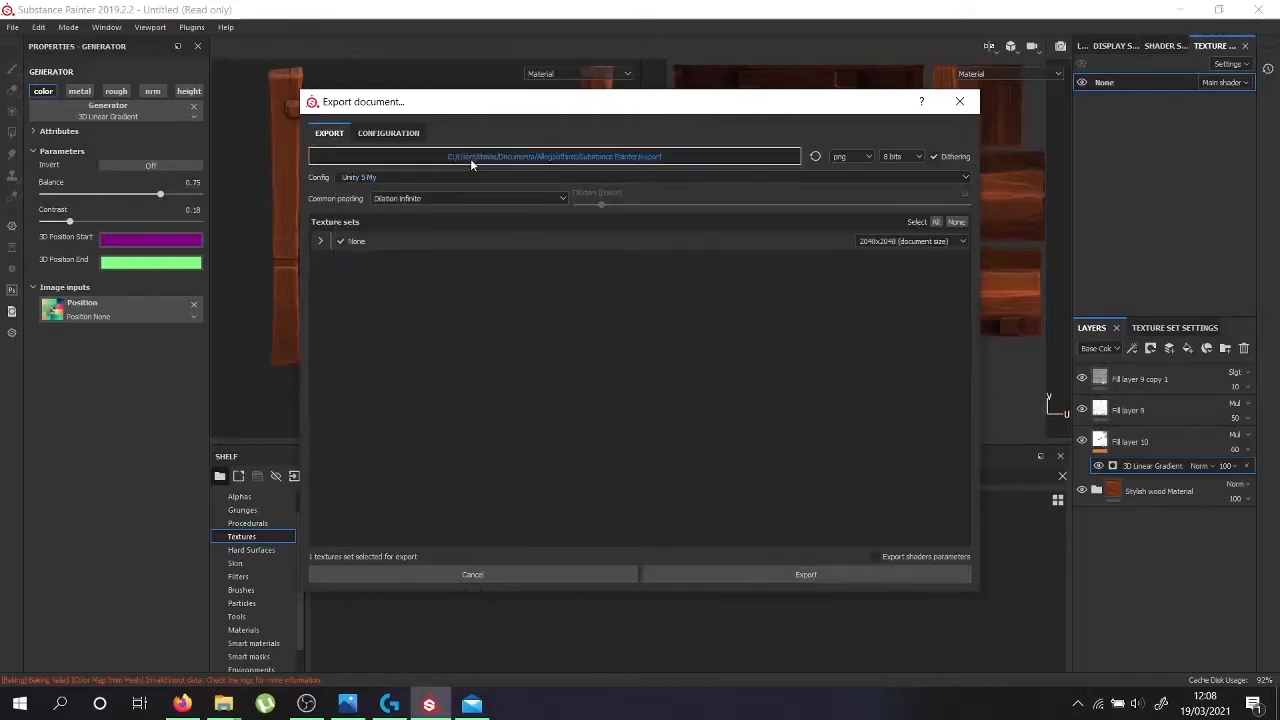
Create a Textura_01 folder inside Viga as the export destination and export the textures there
{"action": "left_click", "coordinate": [470, 158]}
{"action": "scroll", "coordinate": [370, 320], "scroll_direction": "up", "scroll_amount": 5}
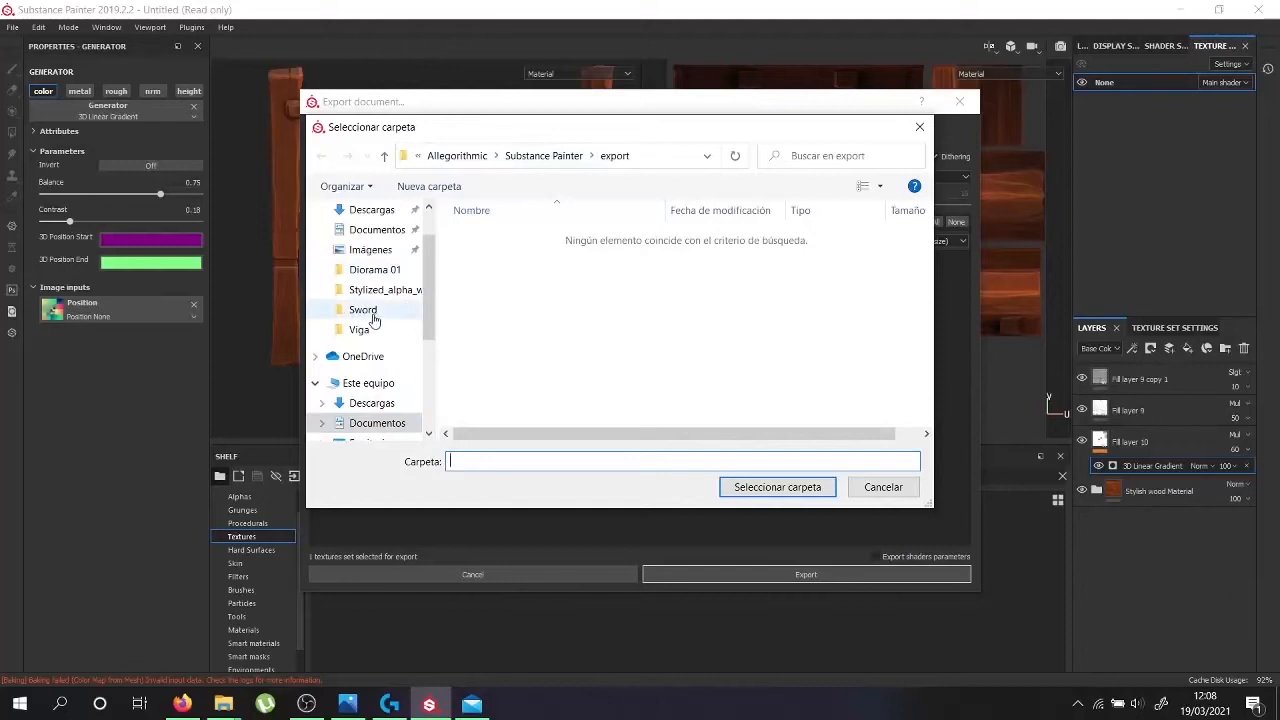
{"action": "left_click", "coordinate": [362, 329]}
{"action": "left_click", "coordinate": [440, 189]}
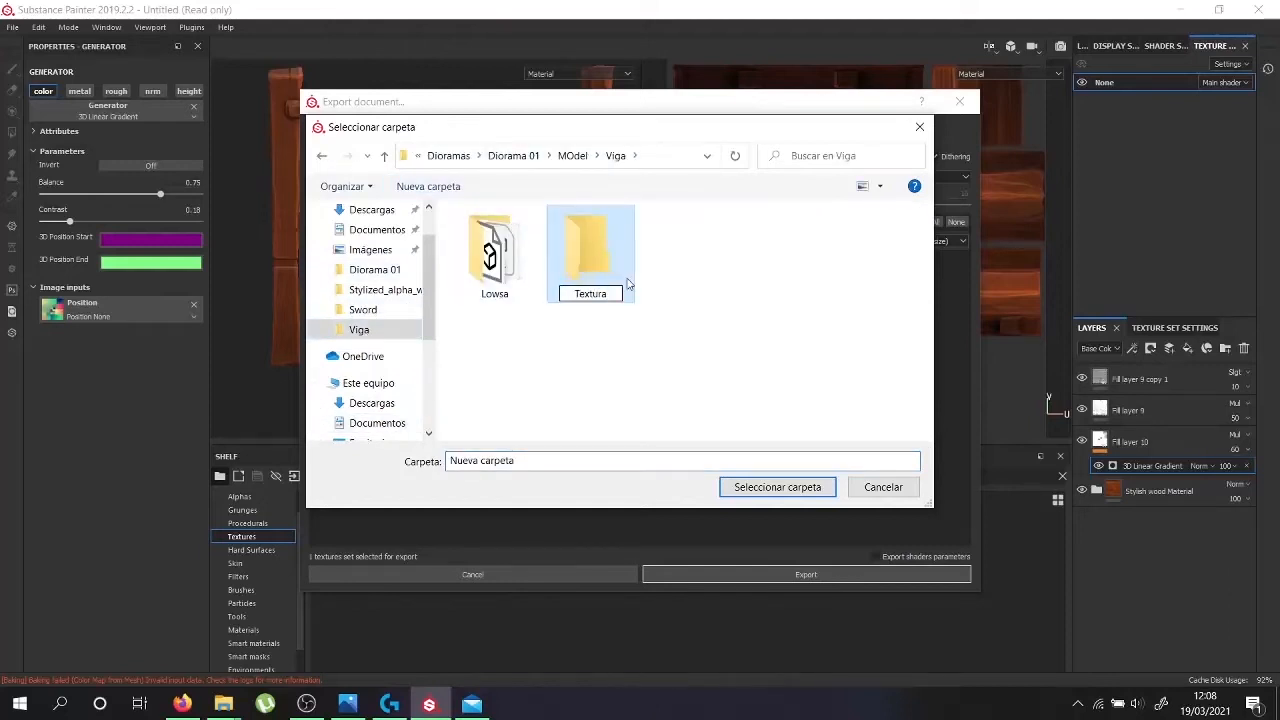
{"action": "double_click", "coordinate": [575, 277]}
{"action": "left_click", "coordinate": [755, 487]}
{"action": "left_click", "coordinate": [765, 577]}
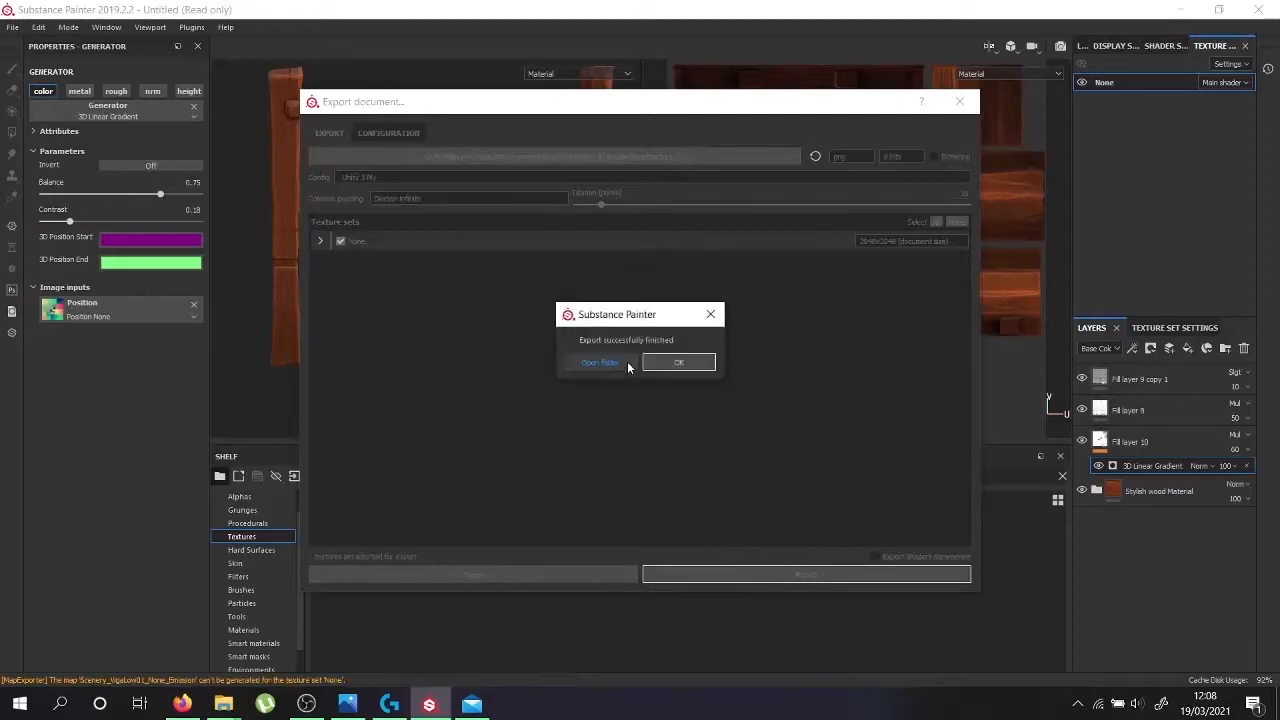
Open the export folder and rename the AlbedoTransparency texture to Scenery_VigaLow01_None_Albedo01
{"action": "left_click", "coordinate": [624, 365]}
{"action": "left_click", "coordinate": [240, 178]}
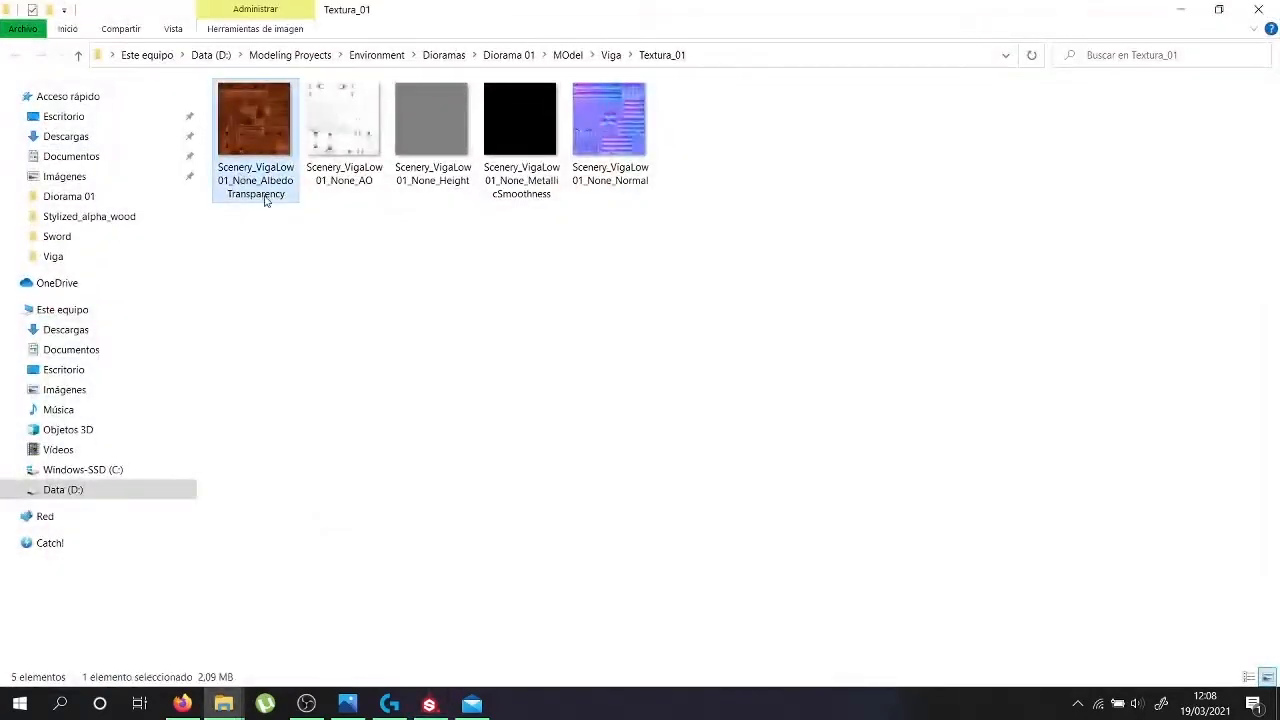
{"action": "left_click", "coordinate": [264, 196]}
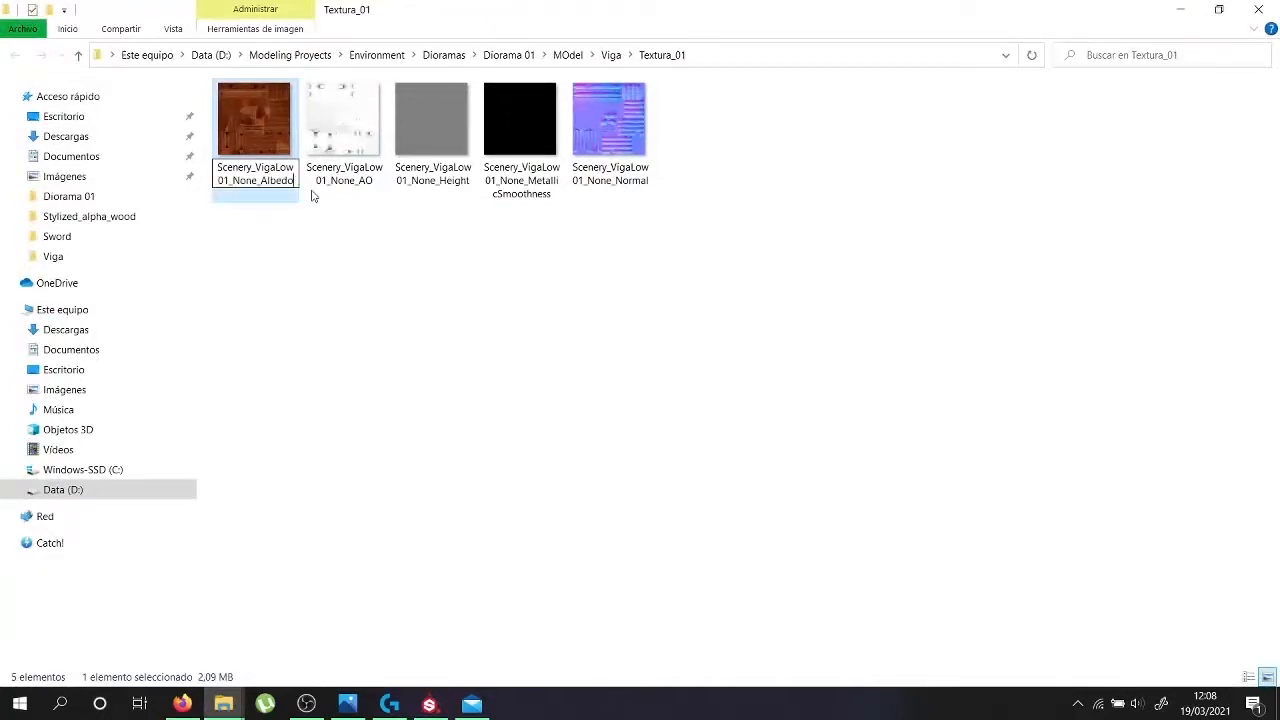
{"action": "type", "text": "01"}
{"action": "key", "text": "Return"}
Back in Substance Painter, hide the Stylish wood Material and add the second stylish wood smart material at the bottom of the layer stack
{"action": "left_click", "coordinate": [429, 704]}
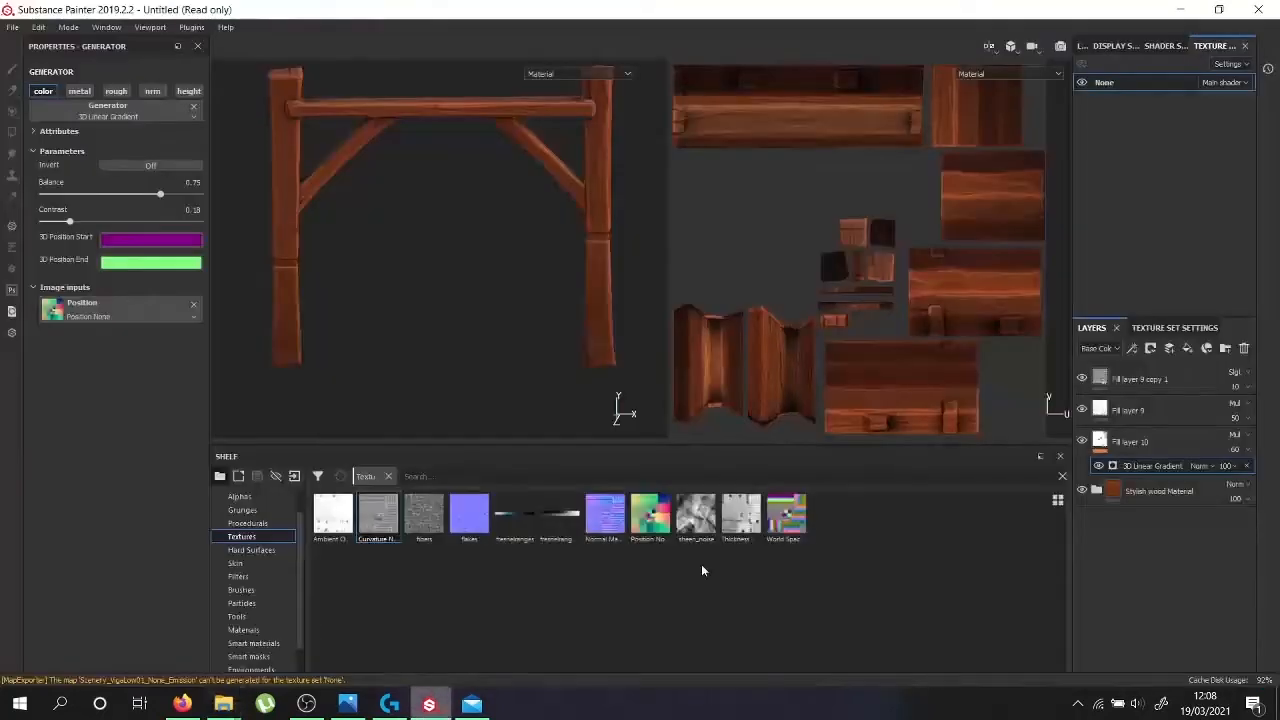
{"action": "left_click", "coordinate": [1082, 491]}
{"action": "left_click", "coordinate": [274, 645]}
{"action": "left_click", "coordinate": [507, 477]}
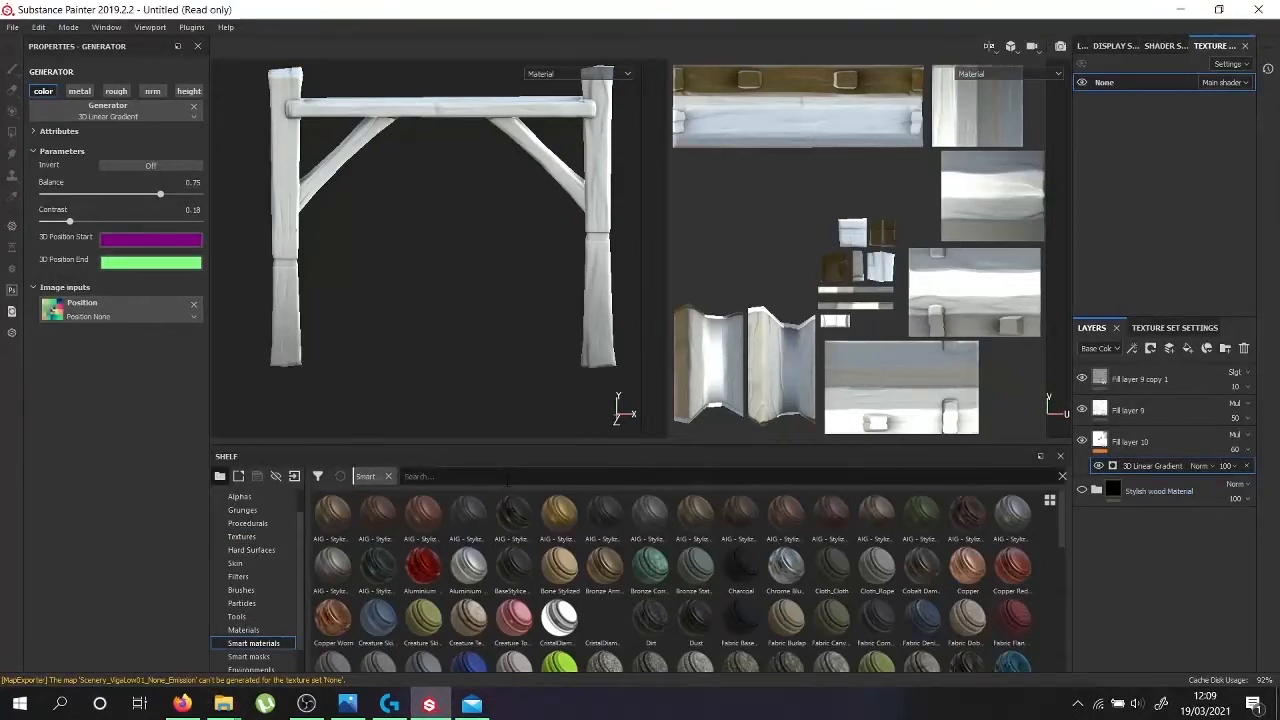
{"action": "type", "text": "sty"}
{"action": "left_click_drag", "start_coordinate": [695, 567], "coordinate": [1118, 578]}
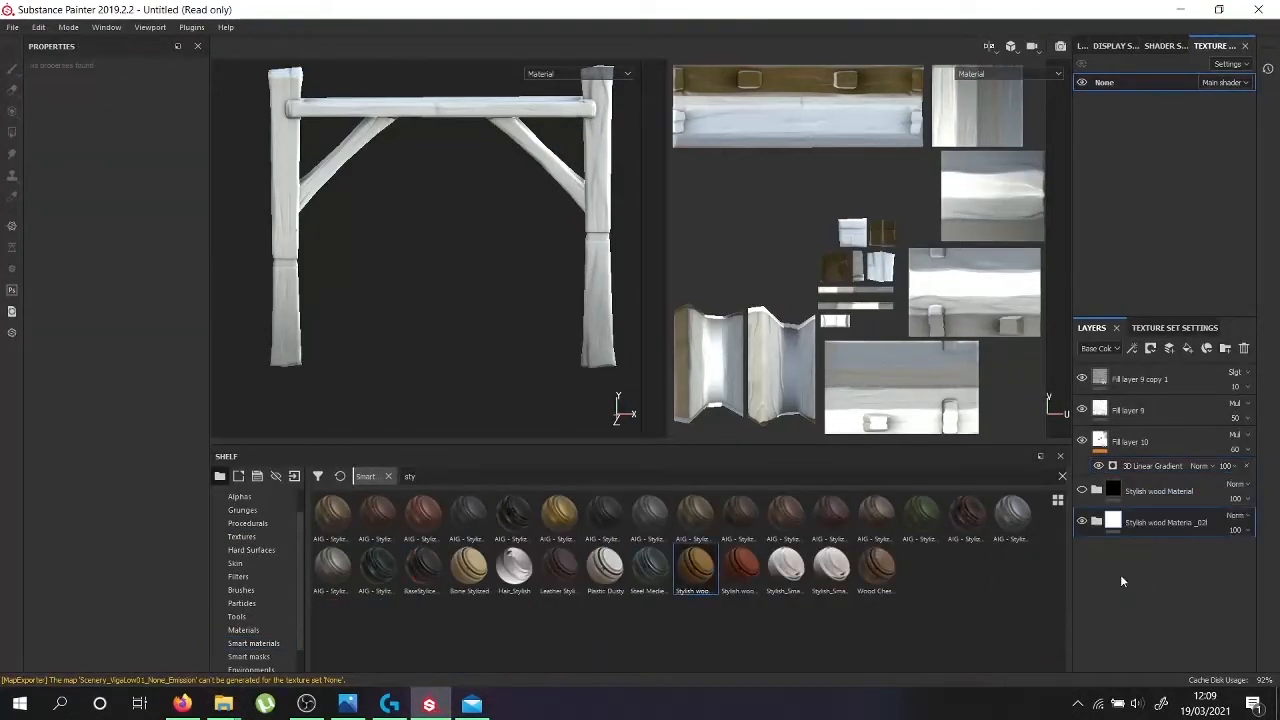
Export only the lighter wood's colour texture with the Diffuse configuration to Textura_01, cancelling the Unity 5 My export, and open the output folder
{"action": "left_click", "coordinate": [13, 27]}
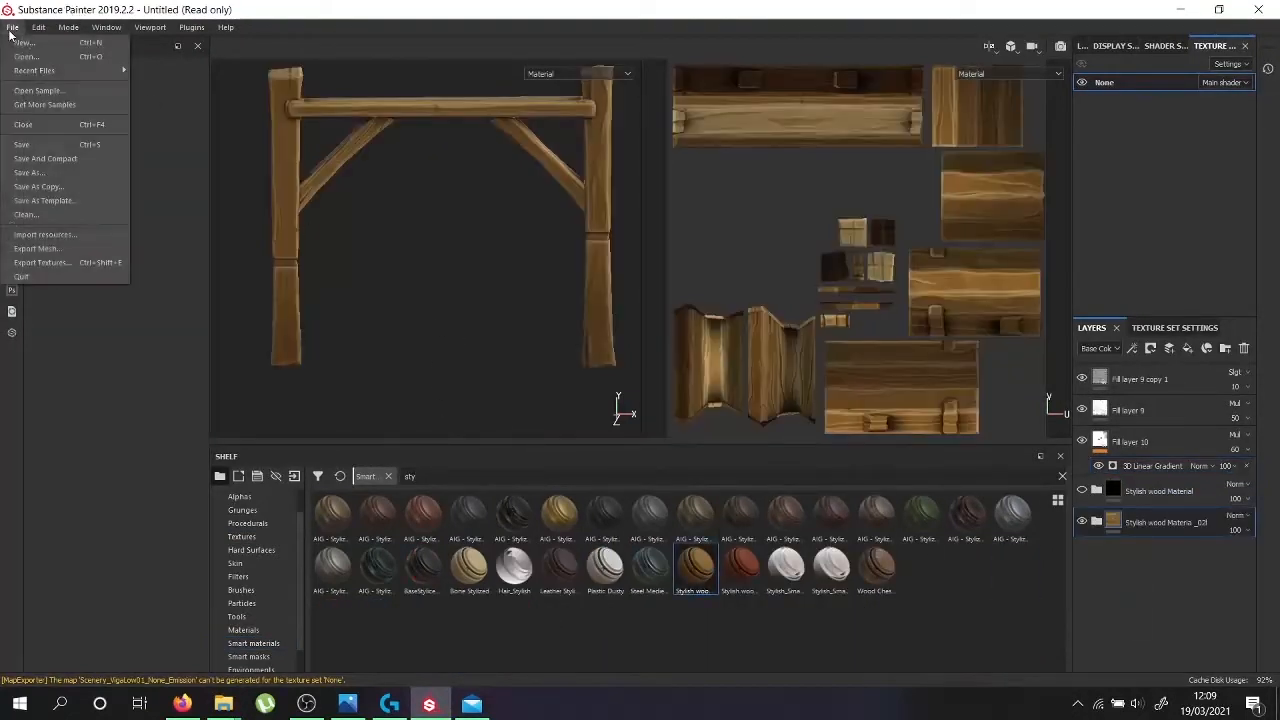
{"action": "left_click", "coordinate": [60, 264]}
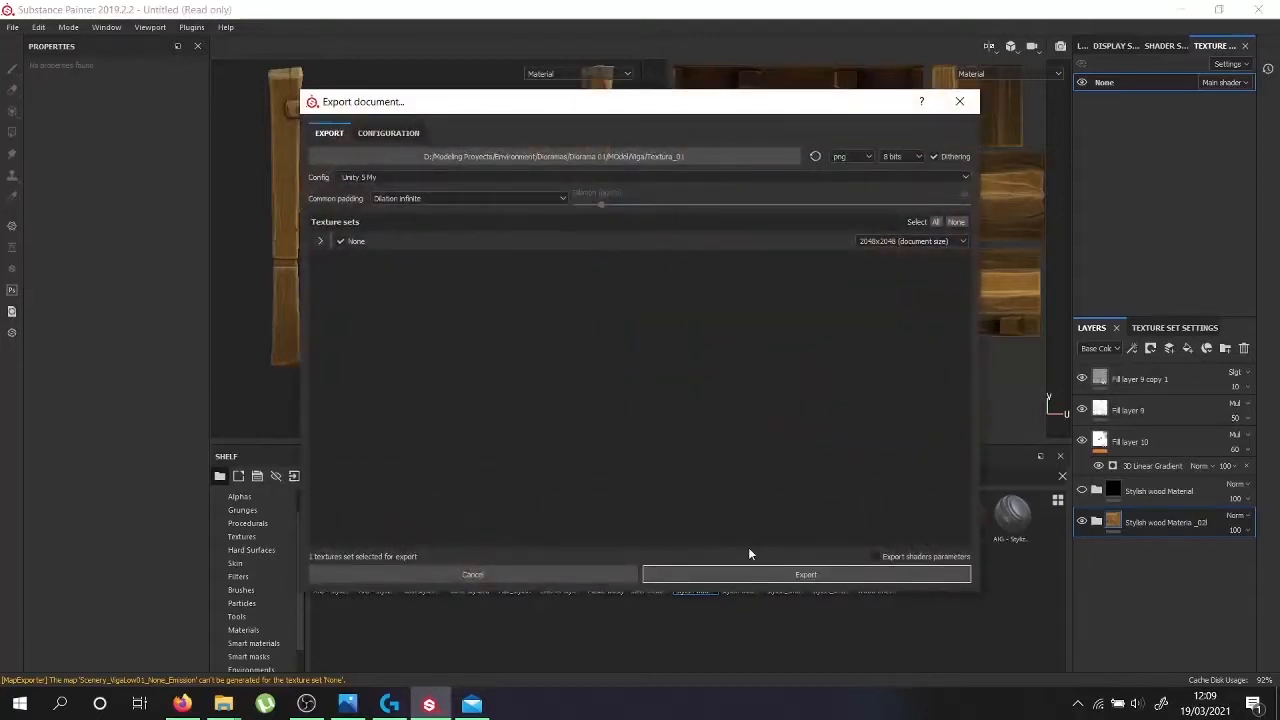
{"action": "left_click", "coordinate": [710, 574]}
{"action": "left_click", "coordinate": [752, 386]}
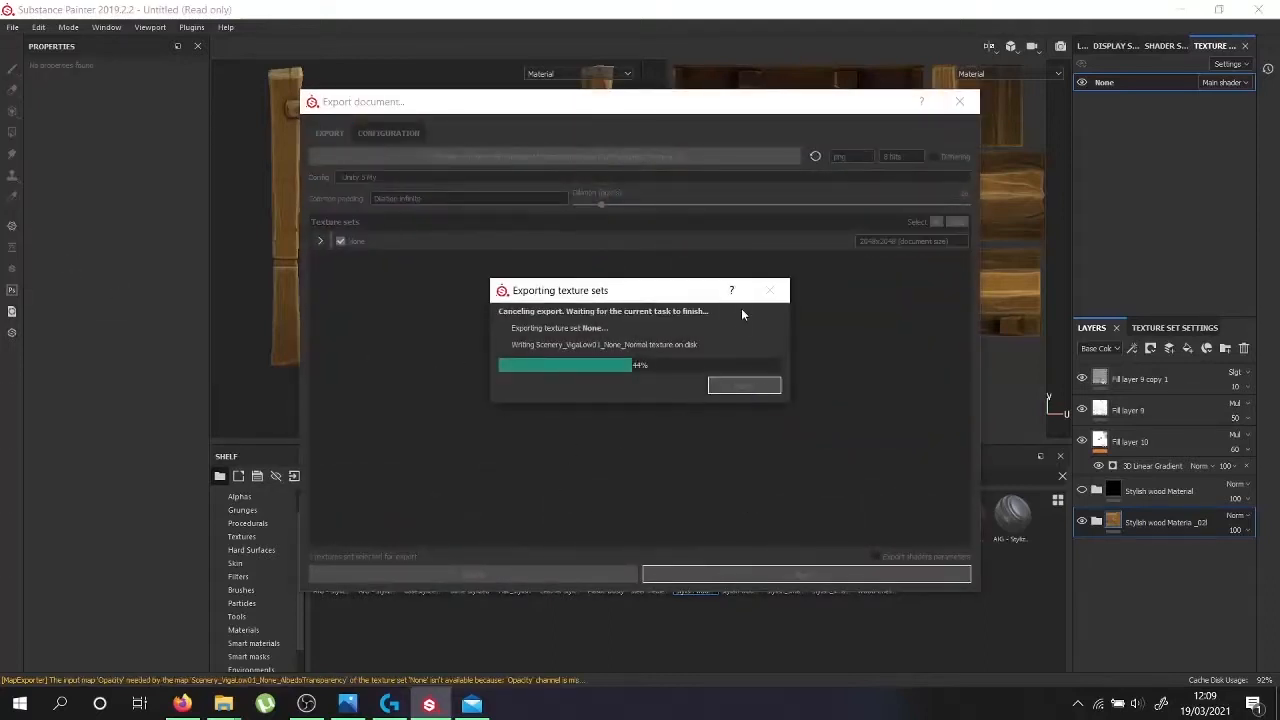
{"action": "left_click", "coordinate": [600, 177]}
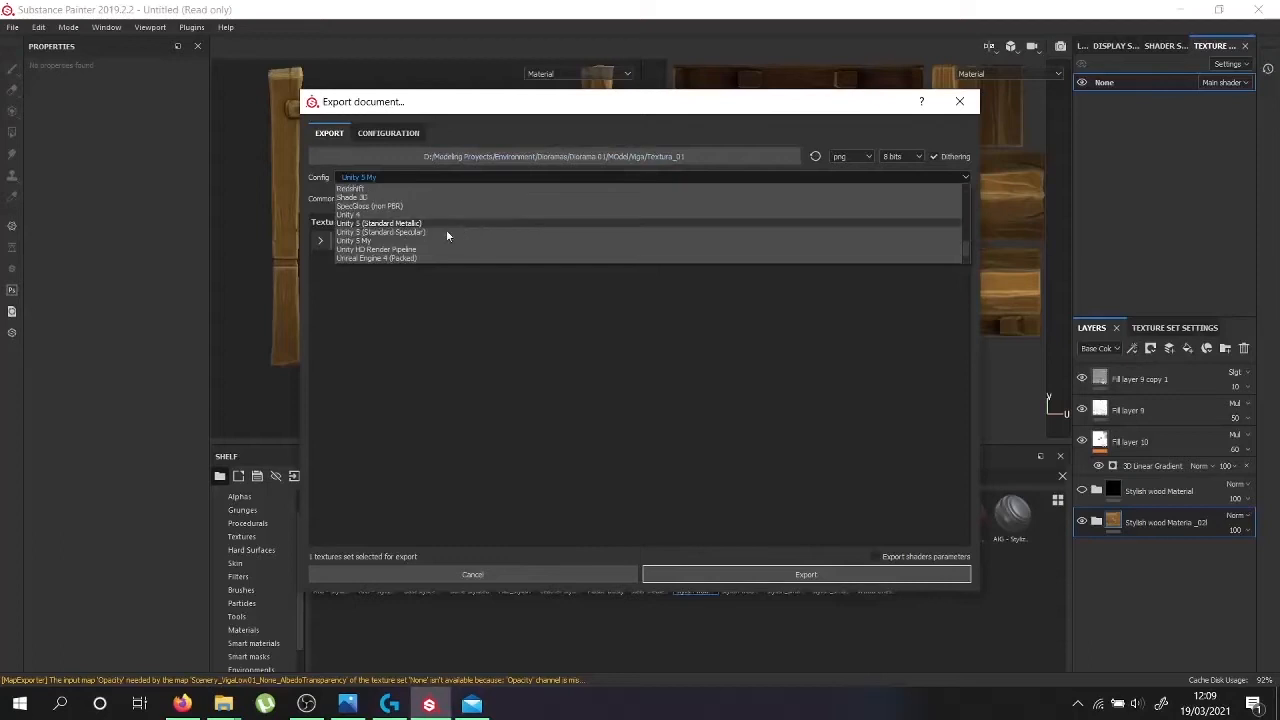
{"action": "scroll", "coordinate": [429, 240], "scroll_direction": "up", "scroll_amount": 6}
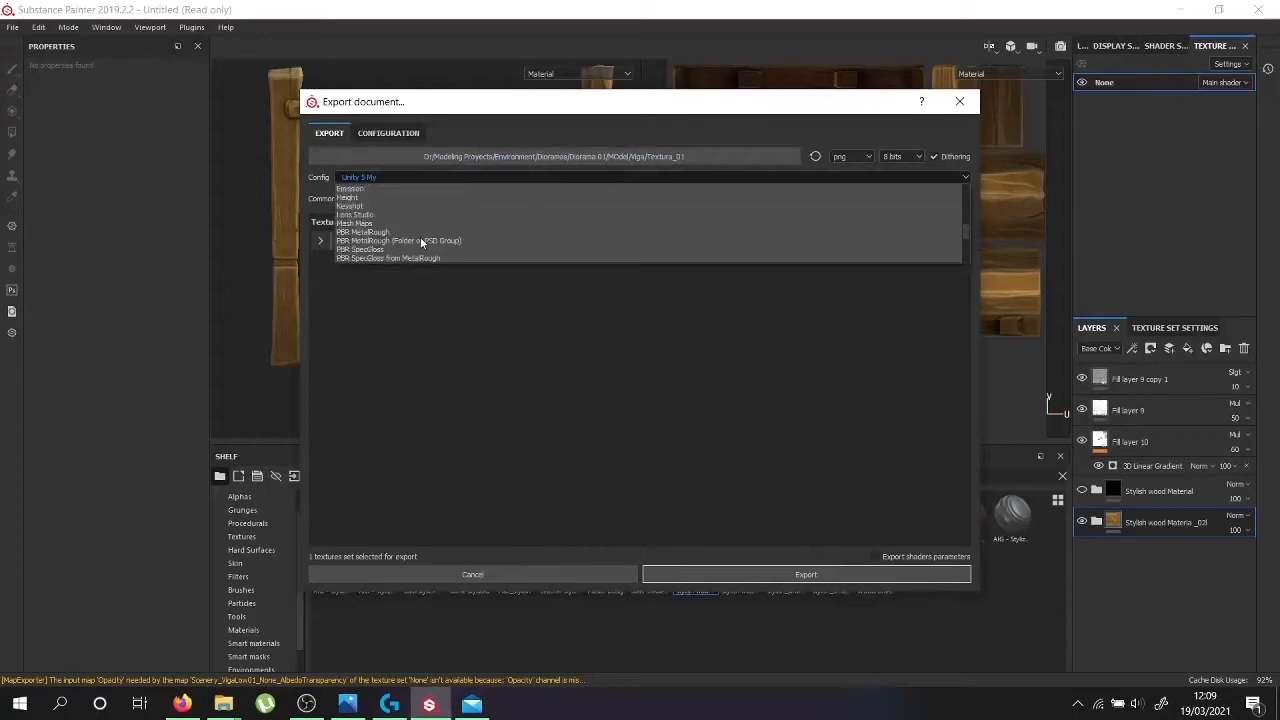
{"action": "left_click", "coordinate": [400, 216]}
{"action": "left_click", "coordinate": [792, 566]}
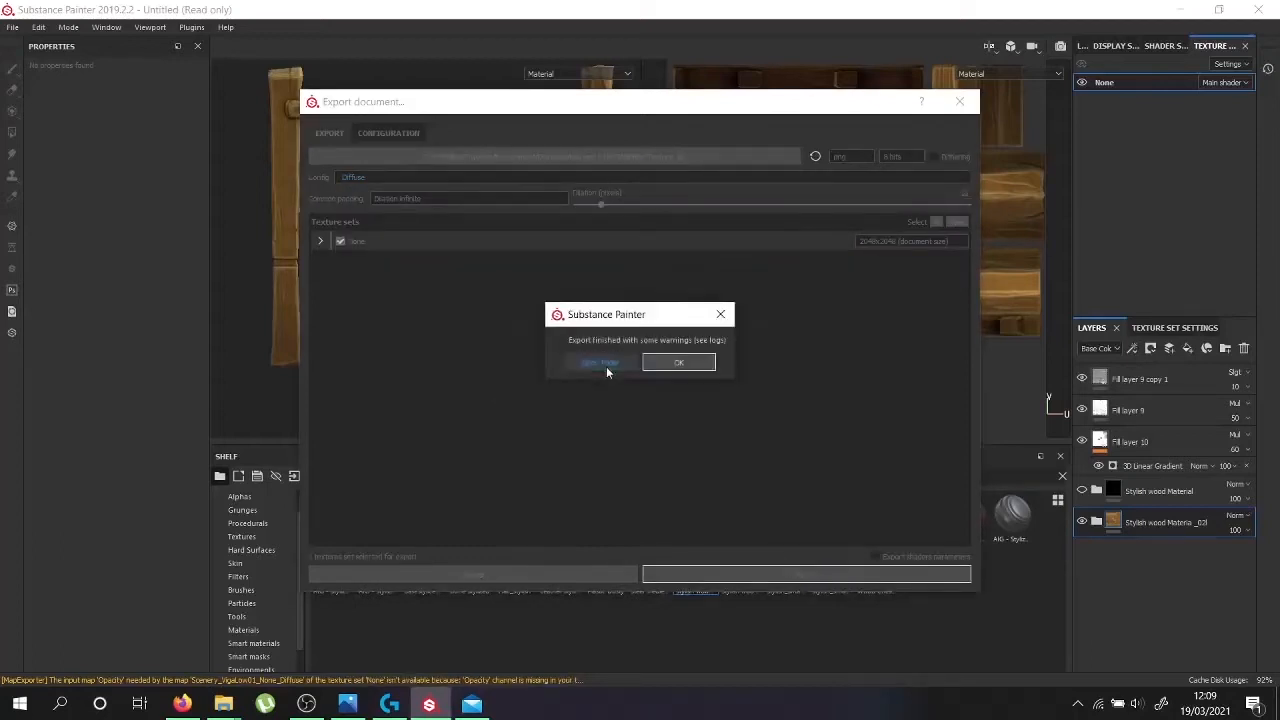
{"action": "left_click", "coordinate": [606, 366]}
Delete the leftover AlbedoTransparency texture from Textura_01 and preview the MetallicSmoothness map
{"action": "left_click", "coordinate": [938, 199]}
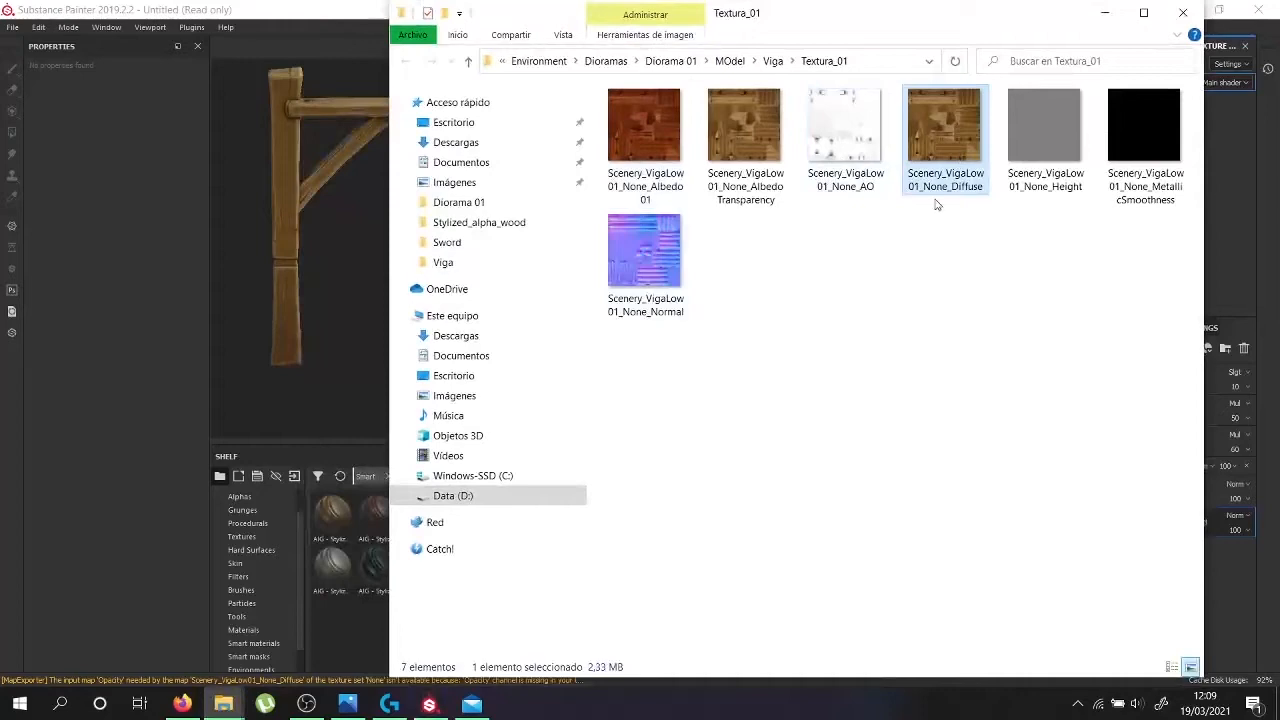
{"action": "left_click", "coordinate": [745, 130]}
{"action": "key", "text": "Delete"}
{"action": "left_click", "coordinate": [845, 130]}
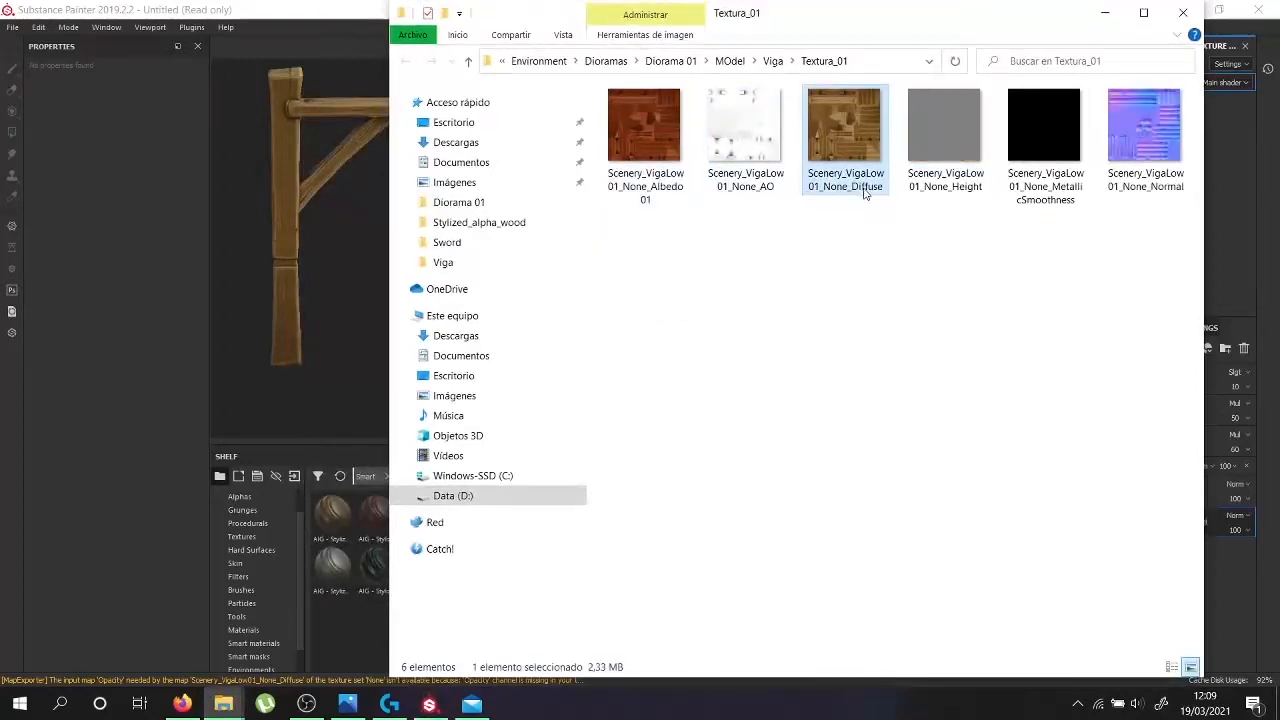
{"action": "double_click", "coordinate": [1070, 142]}
{"action": "left_click", "coordinate": [1259, 9]}
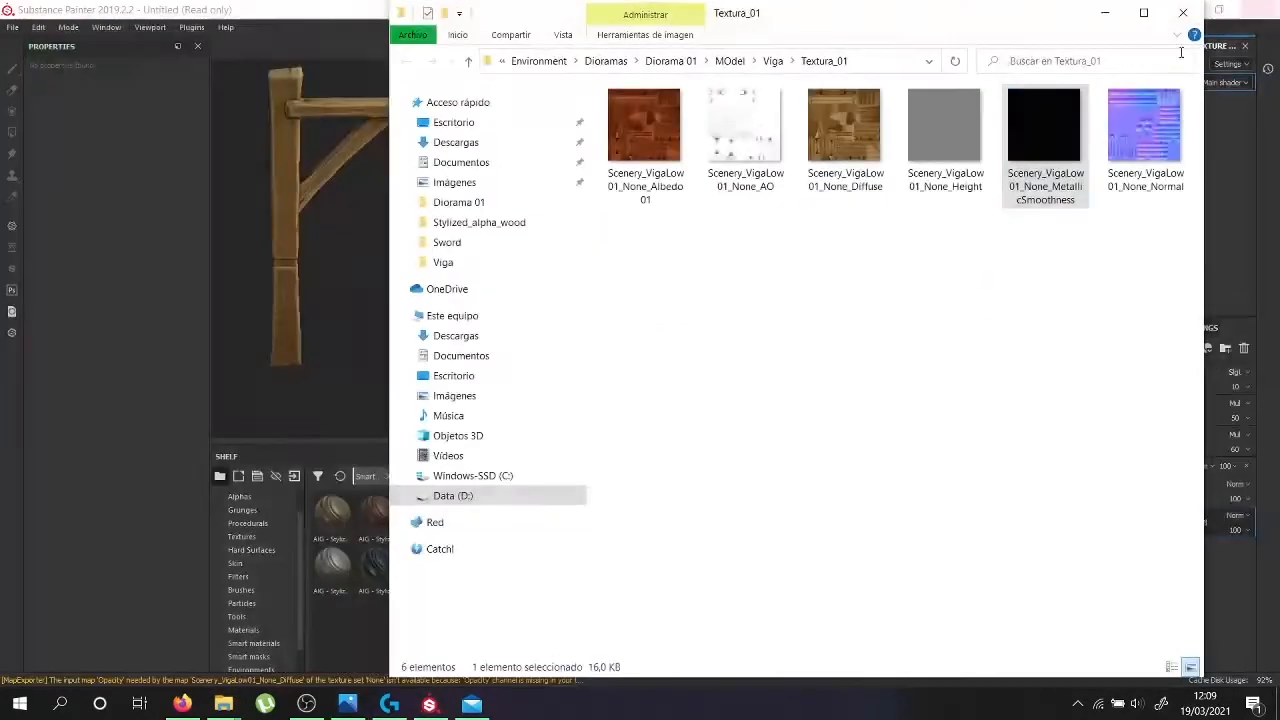
Rename the Diffuse texture to Scenery_VigaLow01_None_Albedo02, following the naming of the first albedo
{"action": "left_click", "coordinate": [860, 160]}
{"action": "left_click_drag", "start_coordinate": [860, 160], "coordinate": [829, 177]}
{"action": "left_click", "coordinate": [665, 195]}
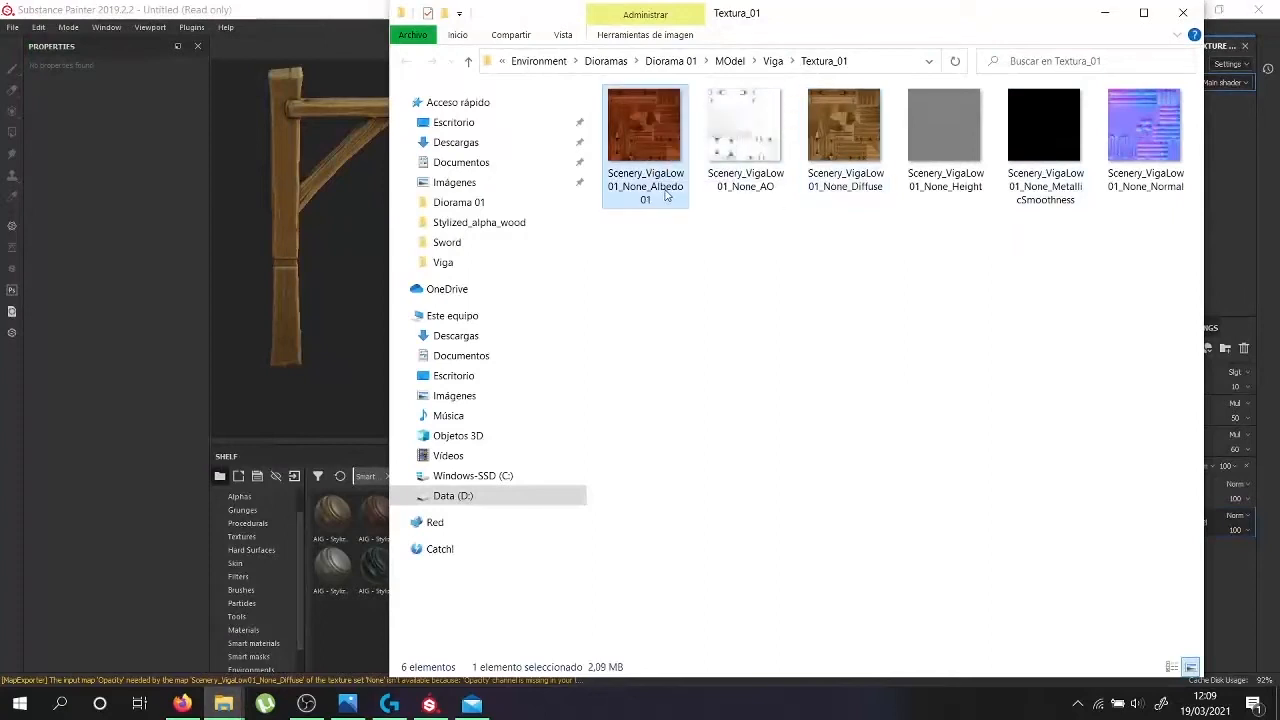
{"action": "left_click", "coordinate": [661, 195]}
{"action": "left_click", "coordinate": [857, 189]}
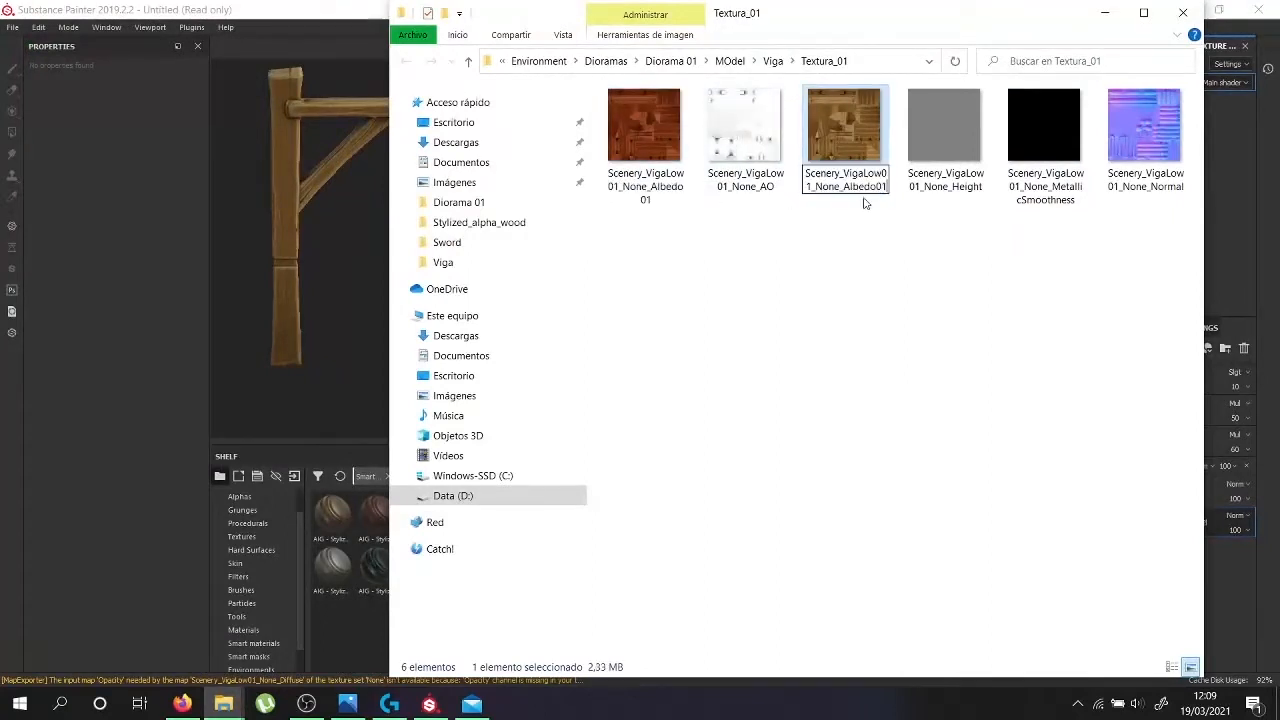
{"action": "key", "text": "BackSpace"}
{"action": "type", "text": "2"}
{"action": "key", "text": "Return"}
{"action": "left_click", "coordinate": [852, 262]}
Return to Substance Painter, switch the project mesh to the roped beam variant and open its mesh map baking settings
{"action": "left_click", "coordinate": [88, 434]}
{"action": "mouse_move", "coordinate": [508, 325]}
{"action": "left_mouse_down", "text": "alt"}
{"action": "mouse_move", "coordinate": [486, 280]}
{"action": "mouse_move", "coordinate": [418, 274]}
{"action": "left_mouse_up", "text": "alt"}
{"action": "left_click", "coordinate": [46, 31]}
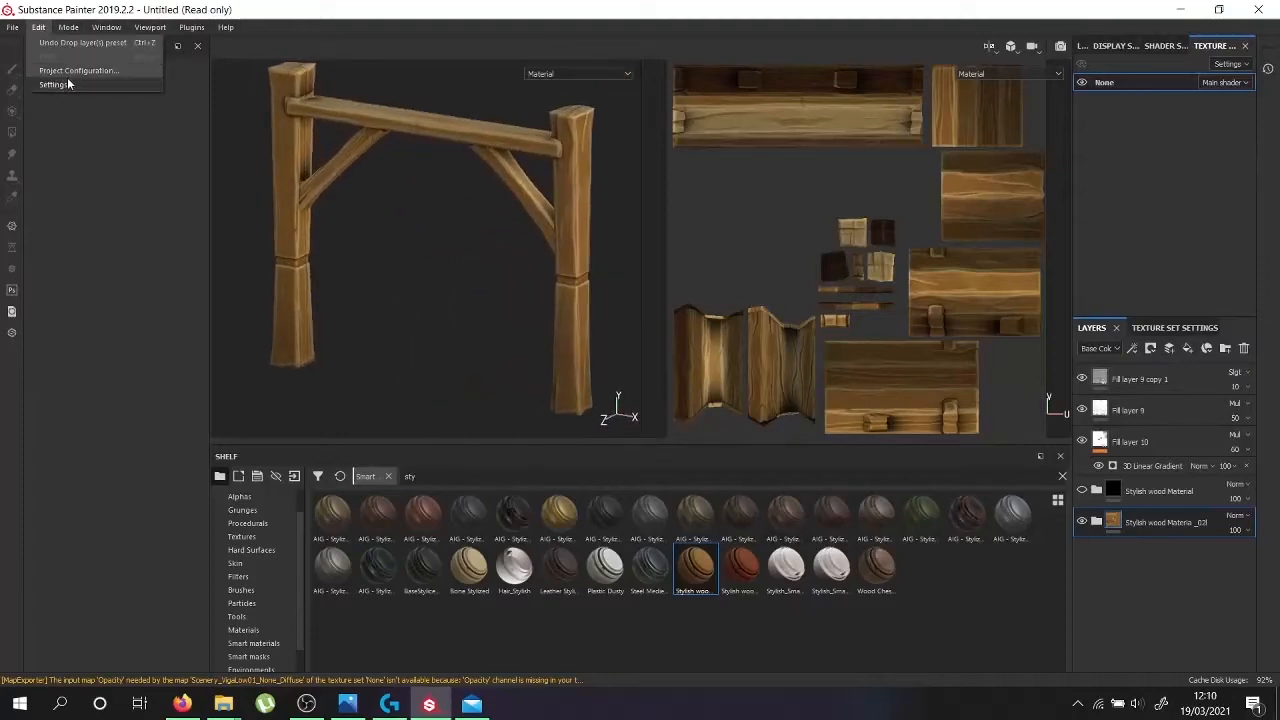
{"action": "left_click", "coordinate": [61, 73]}
{"action": "left_click", "coordinate": [740, 268]}
{"action": "double_click", "coordinate": [690, 340]}
{"action": "left_click", "coordinate": [651, 437]}
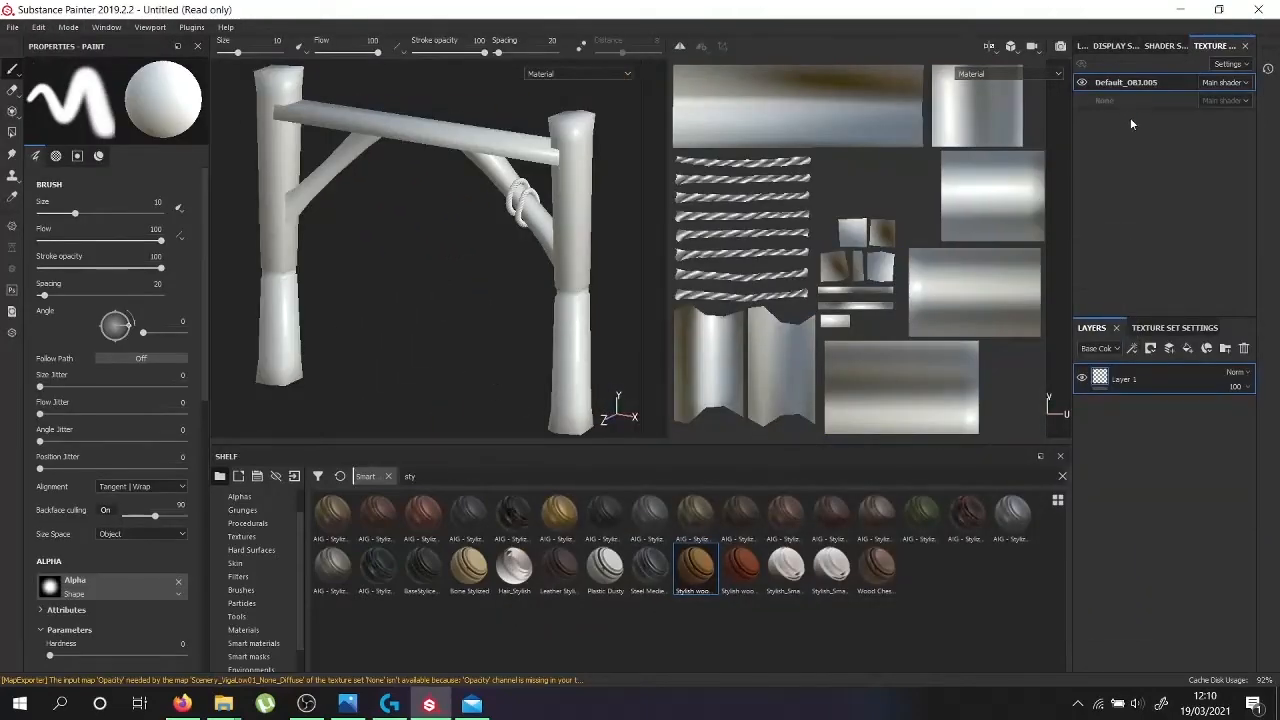
{"action": "left_click", "coordinate": [1174, 329]}
{"action": "left_click", "coordinate": [1204, 561]}
{"action": "left_click", "coordinate": [823, 124]}
Switch the project mesh back to the plain beam without rope in the project configuration
{"action": "left_click", "coordinate": [39, 28]}
{"action": "mouse_move", "coordinate": [39, 28]}
{"action": "left_click", "coordinate": [67, 72]}
{"action": "left_click", "coordinate": [740, 268]}
{"action": "double_click", "coordinate": [746, 358]}
{"action": "left_click", "coordinate": [651, 432]}
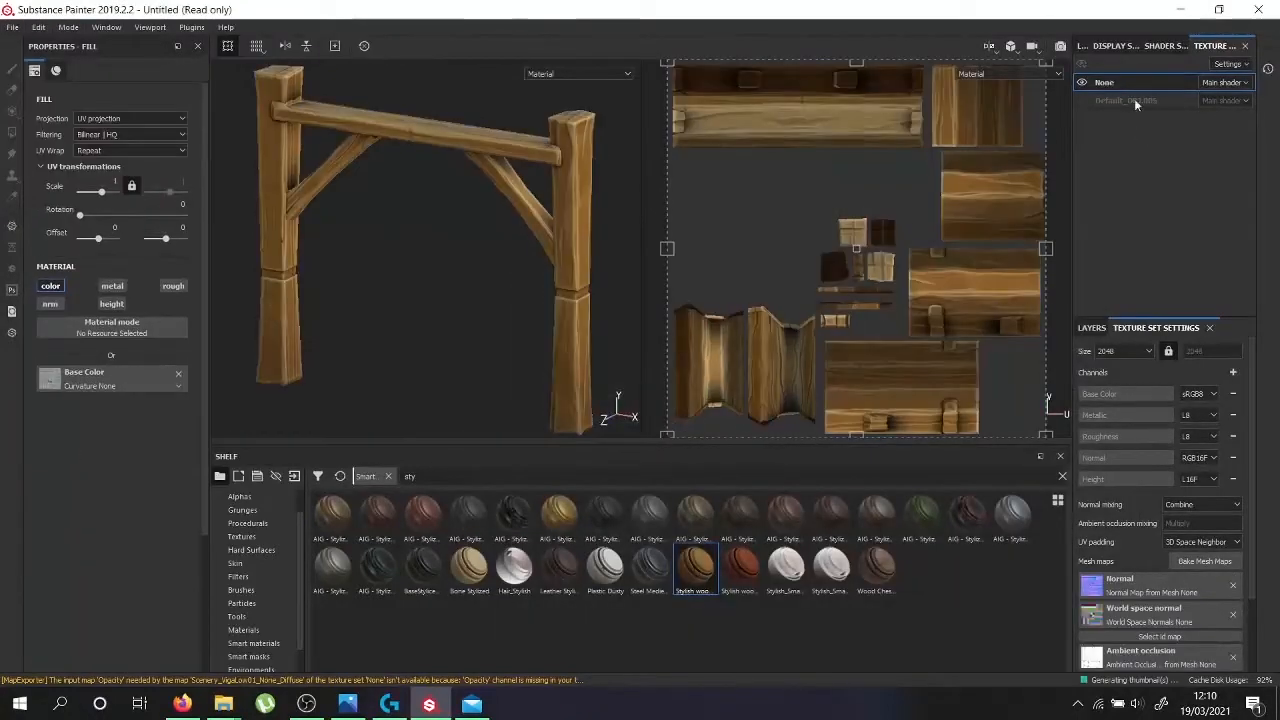
Create a named folder at the top of the layer stack and save it as a smart material
{"action": "left_click", "coordinate": [1091, 328]}
{"action": "left_click", "coordinate": [1225, 348]}
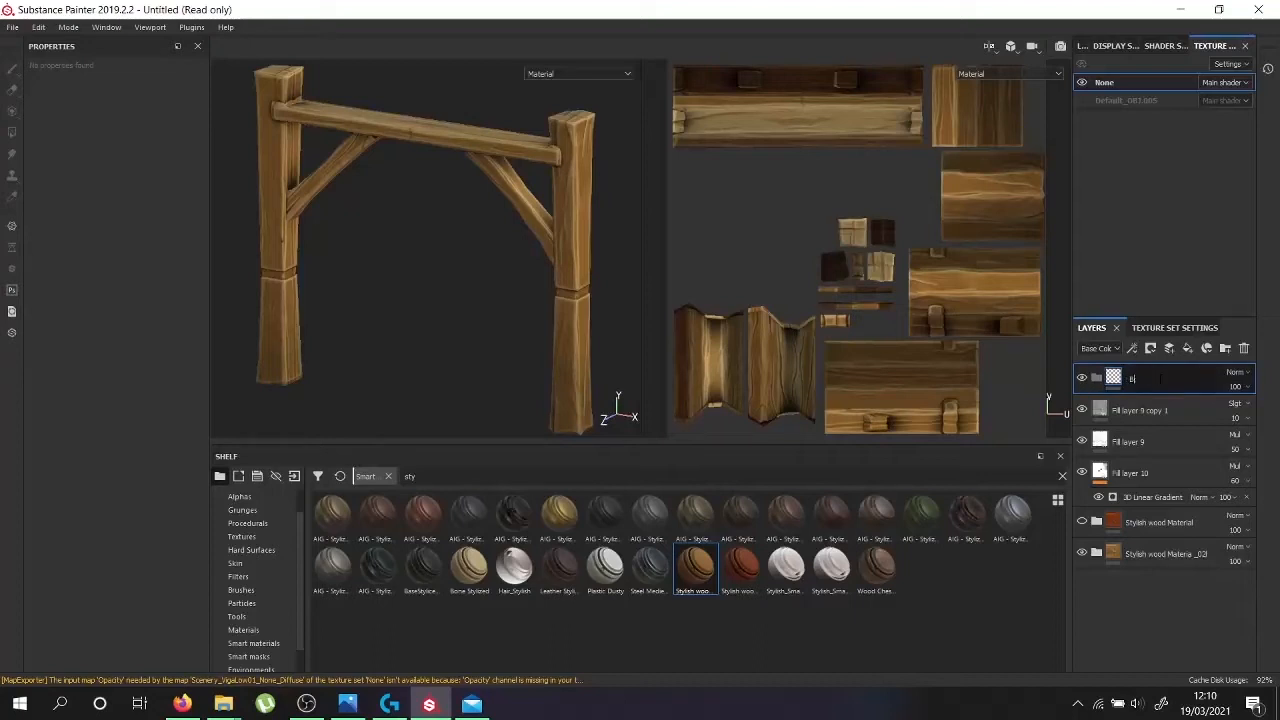
{"action": "key", "text": "Return"}
{"action": "right_click", "coordinate": [1157, 380]}
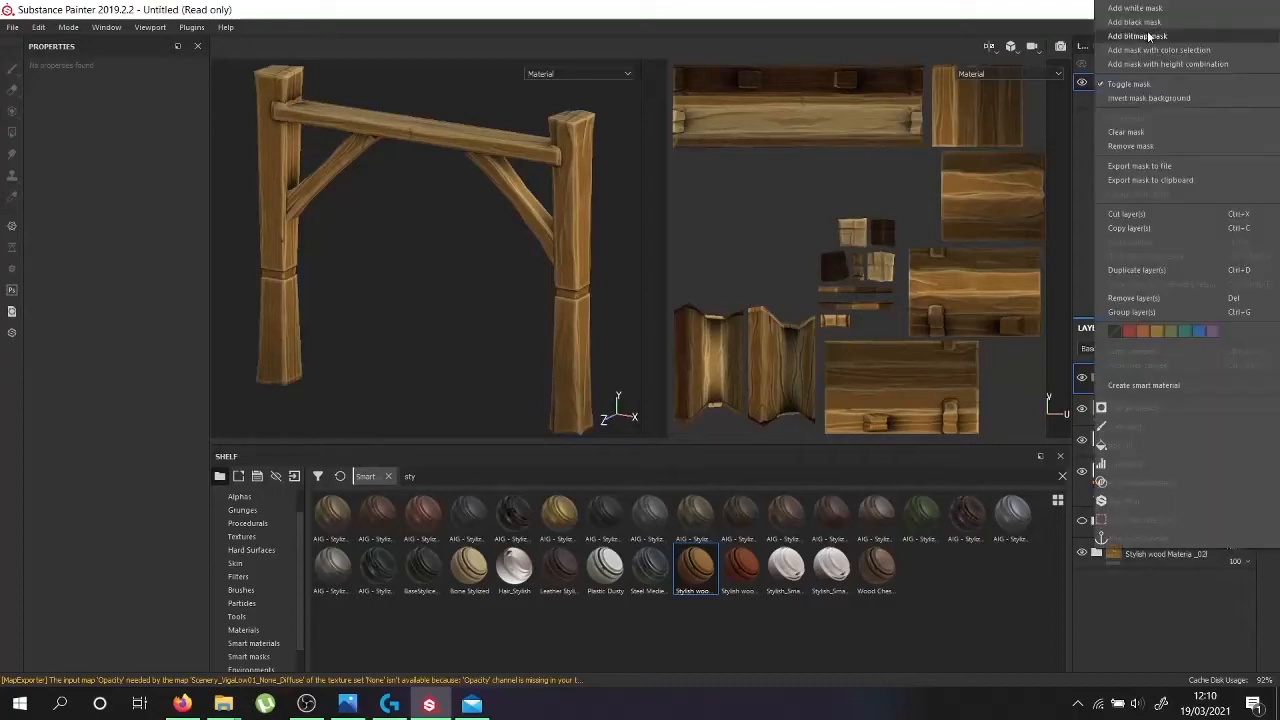
{"action": "left_click", "coordinate": [1157, 383]}
Replace the project mesh with the low-poly roped beam variant in the project configuration
{"action": "left_click", "coordinate": [13, 27]}
{"action": "mouse_move", "coordinate": [38, 28]}
{"action": "left_click", "coordinate": [72, 70]}
{"action": "left_click", "coordinate": [725, 269]}
{"action": "double_click", "coordinate": [740, 368]}
{"action": "left_click", "coordinate": [653, 433]}
Open the mesh map baking settings for Default_OBJ.005 and browse the Viga folder for high definition meshes
{"action": "left_click", "coordinate": [1174, 328]}
{"action": "left_click", "coordinate": [1213, 561]}
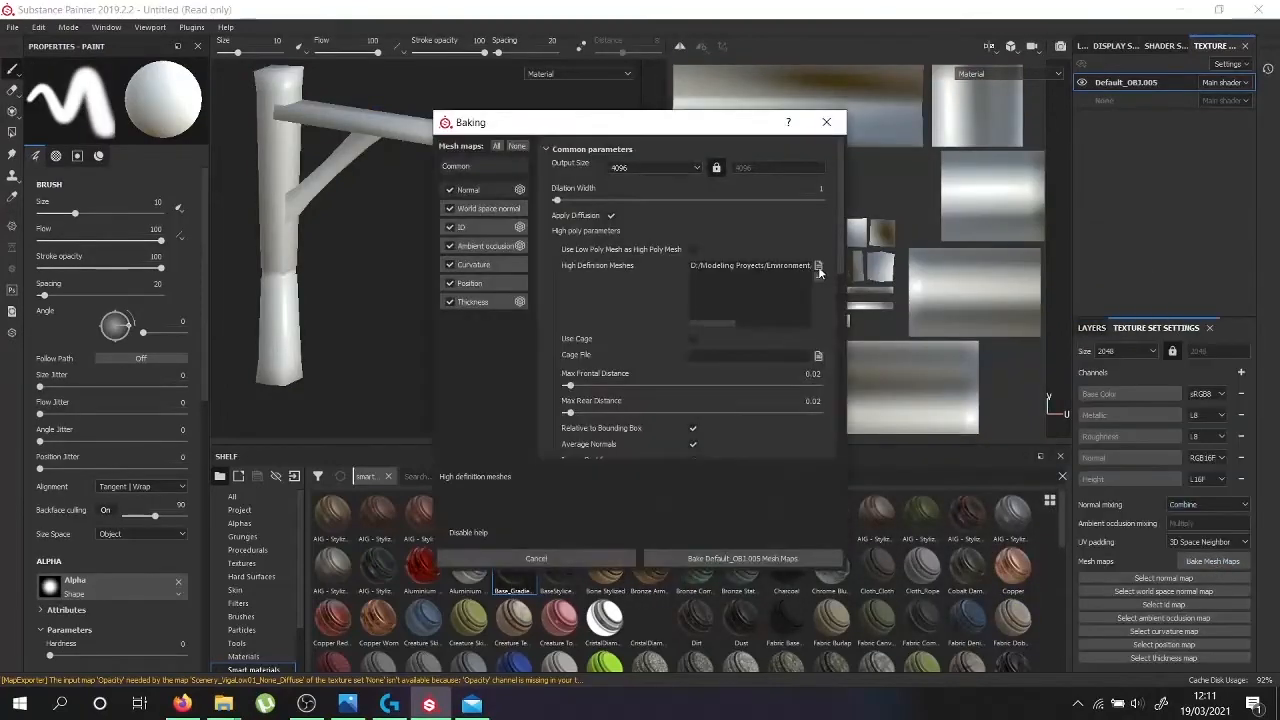
{"action": "left_click", "coordinate": [817, 263]}
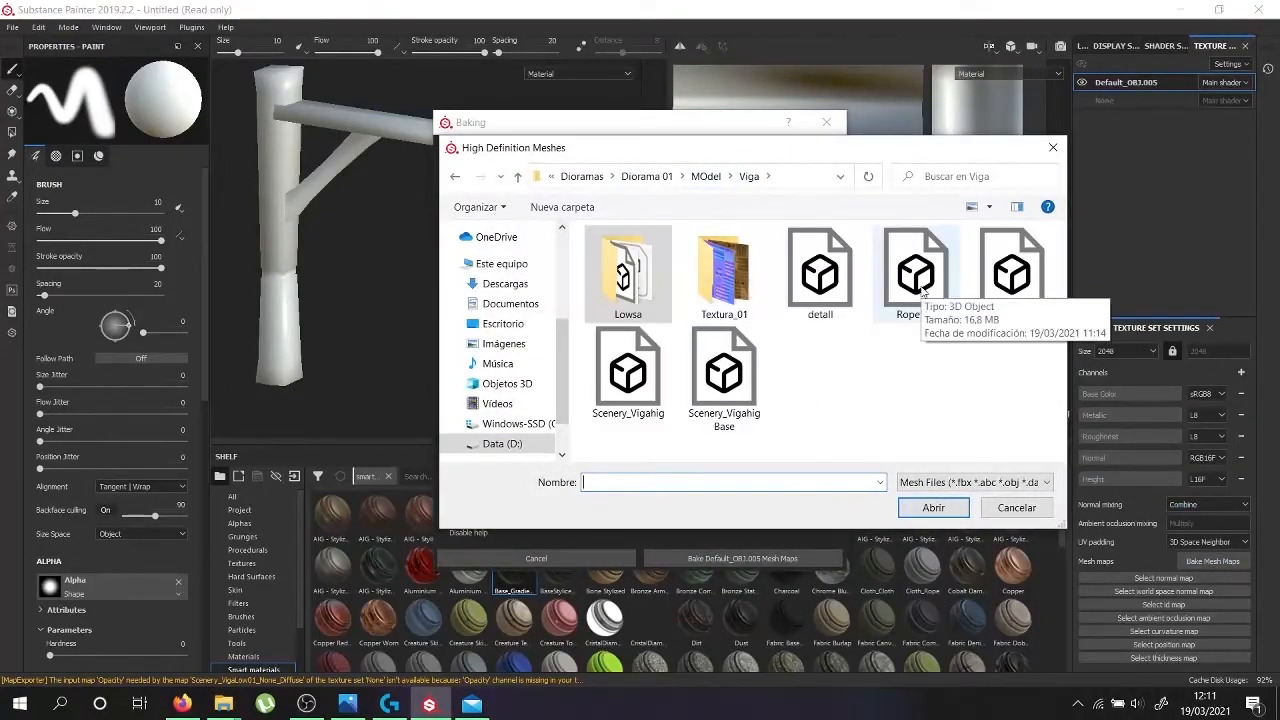
Open Scenery_Exercice.blend in Blender and exclude the Viga collection from the view layer
{"action": "mouse_move", "coordinate": [223, 703]}
{"action": "left_click", "coordinate": [244, 635]}
{"action": "double_click", "coordinate": [877, 122]}
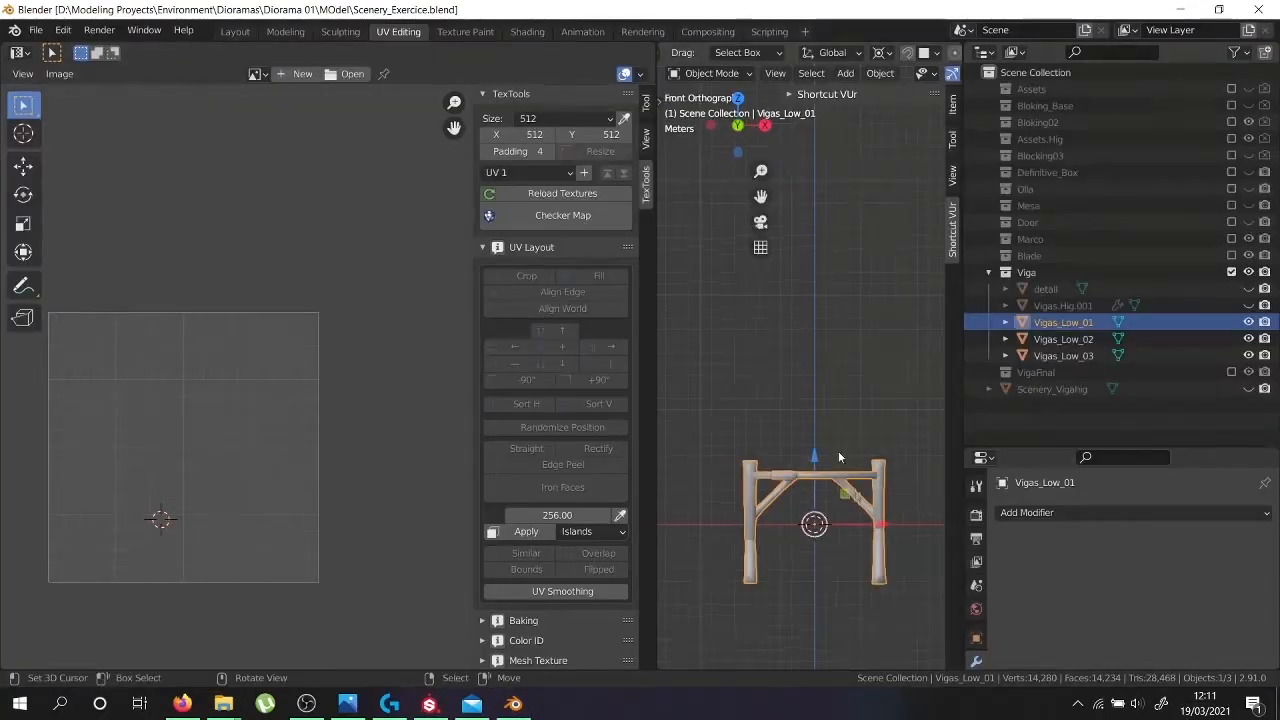
{"action": "left_click", "coordinate": [1231, 272]}
Import RopeHig.OBJ from the Viga folder into the scene
{"action": "left_click", "coordinate": [36, 30]}
{"action": "mouse_move", "coordinate": [124, 258]}
{"action": "left_click", "coordinate": [284, 385]}
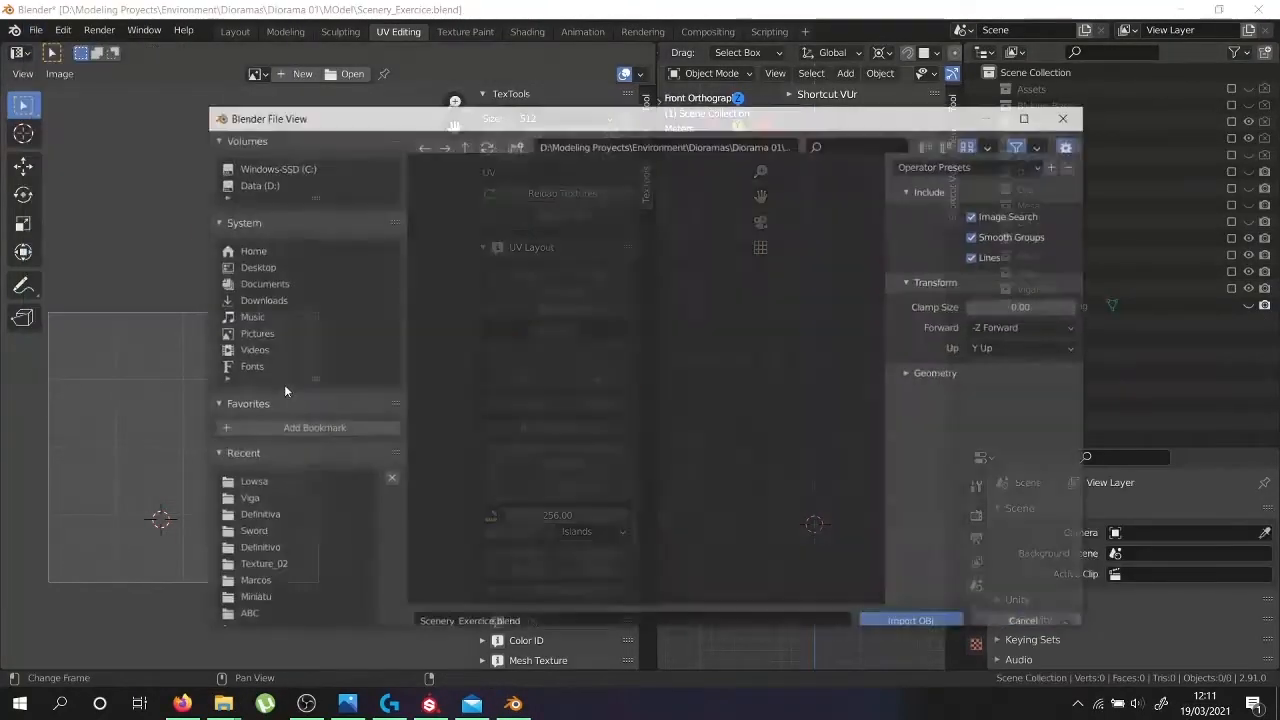
{"action": "left_click", "coordinate": [264, 482]}
{"action": "left_click", "coordinate": [262, 498]}
{"action": "double_click", "coordinate": [494, 383]}
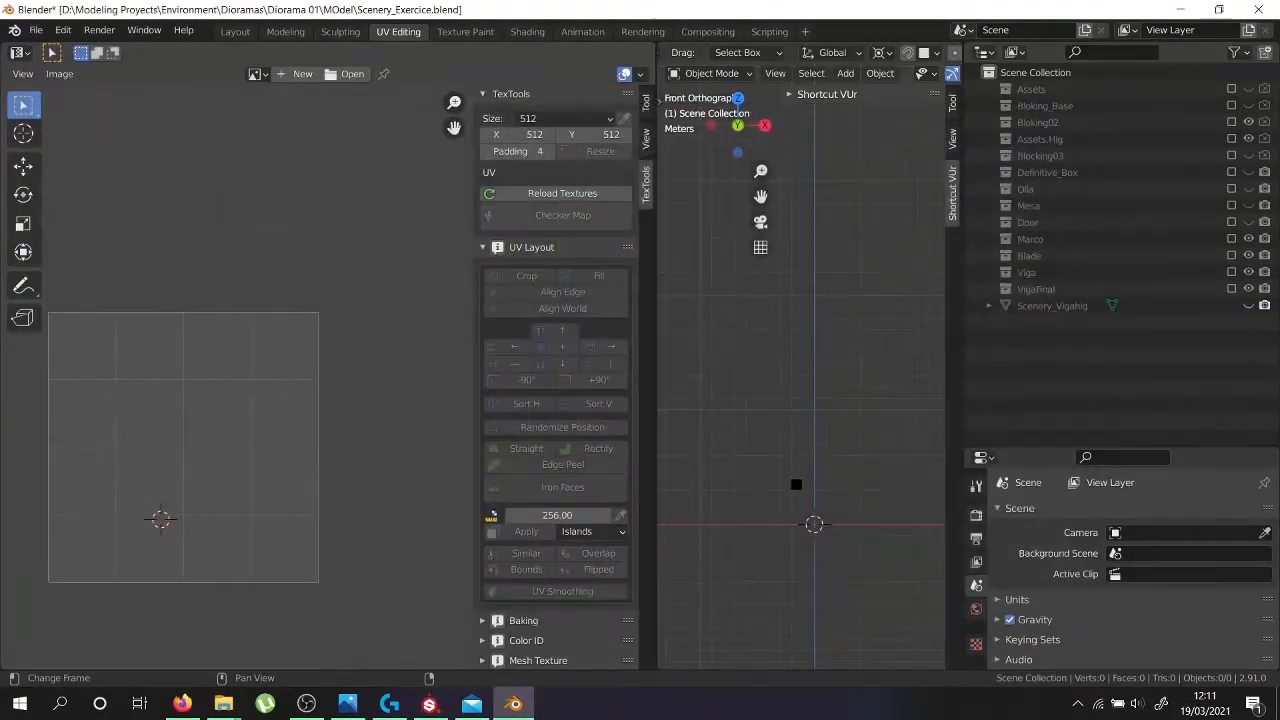
Inspect the imported high-poly rope up close and apply Shade Smooth to it
{"action": "scroll", "coordinate": [872, 467], "scroll_direction": "up", "scroll_amount": 5}
{"action": "right_click", "coordinate": [868, 463]}
{"action": "scroll", "coordinate": [868, 463], "scroll_direction": "up", "scroll_amount": 7}
{"action": "middle_click_drag", "start_coordinate": [868, 440], "coordinate": [825, 470]}
{"action": "left_click", "coordinate": [880, 74]}
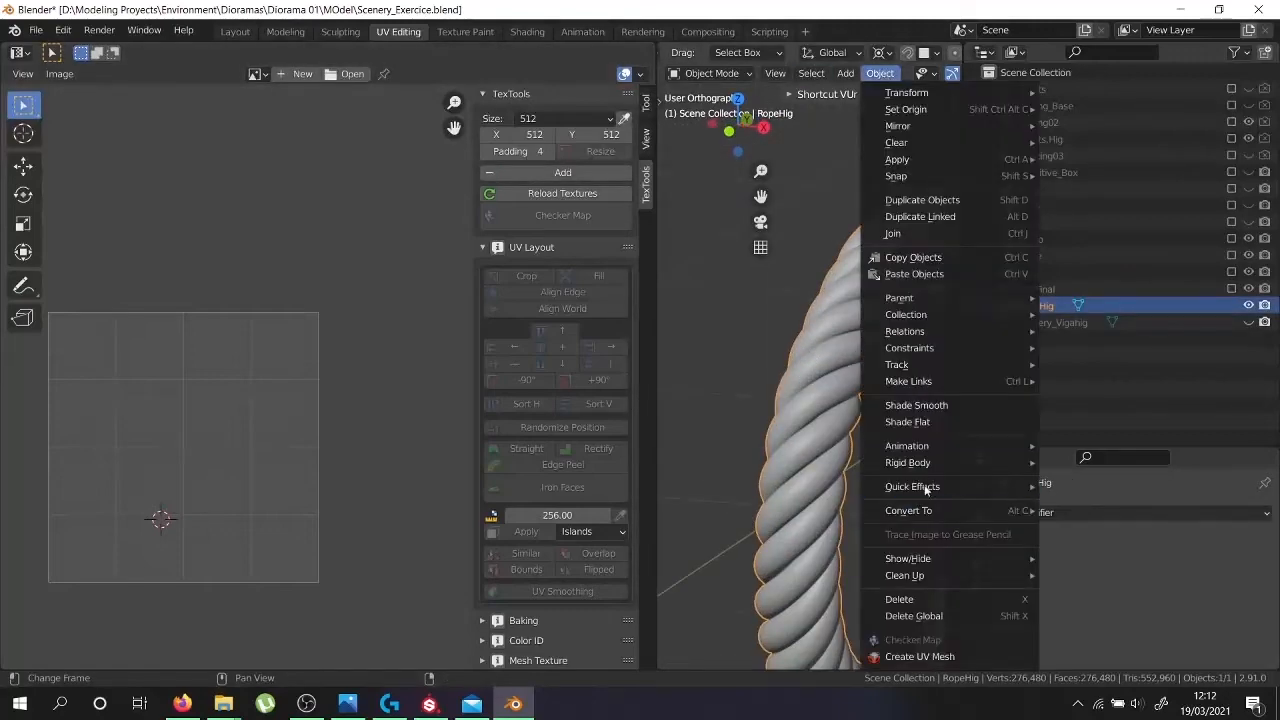
{"action": "left_click", "coordinate": [900, 405]}
Export the smooth-shaded rope as an OBJ to the Viga folder, overwriting RopeHig.OBJ
{"action": "scroll", "coordinate": [765, 371], "scroll_direction": "down", "scroll_amount": 4}
{"action": "left_click", "coordinate": [36, 30]}
{"action": "mouse_move", "coordinate": [60, 275]}
{"action": "left_click", "coordinate": [270, 392]}
{"action": "double_click", "coordinate": [470, 490]}
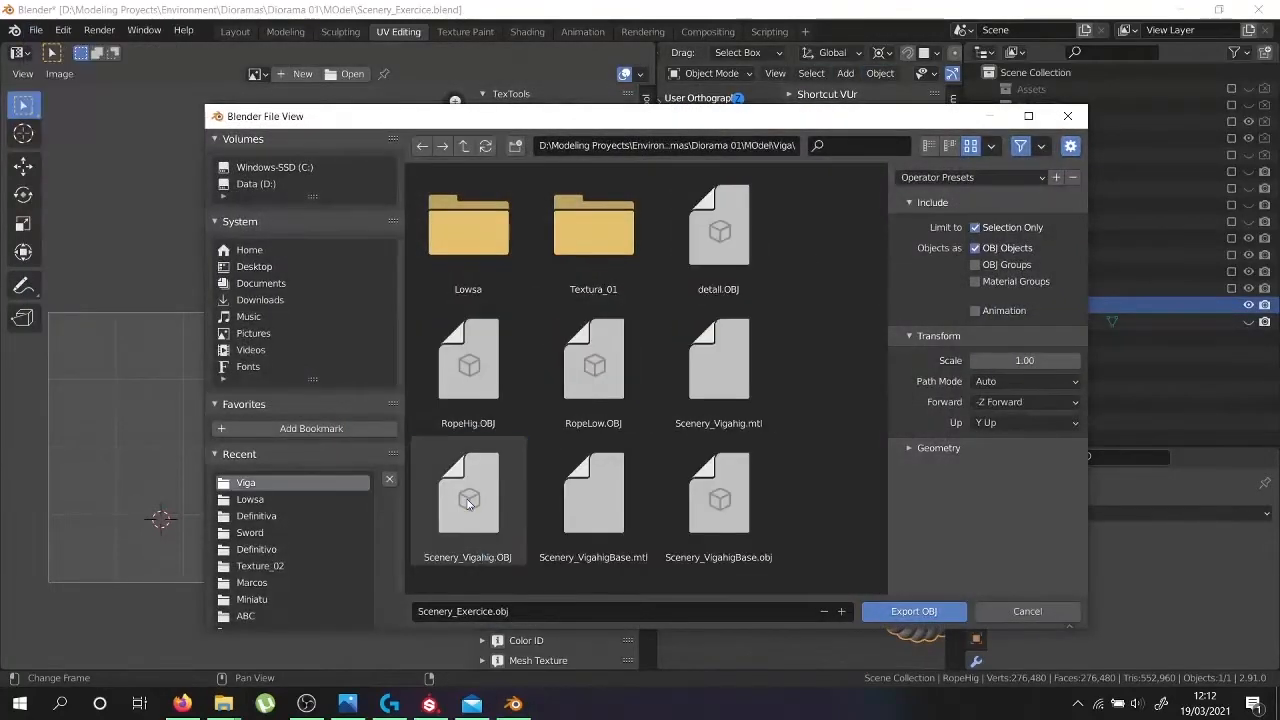
{"action": "double_click", "coordinate": [470, 365]}
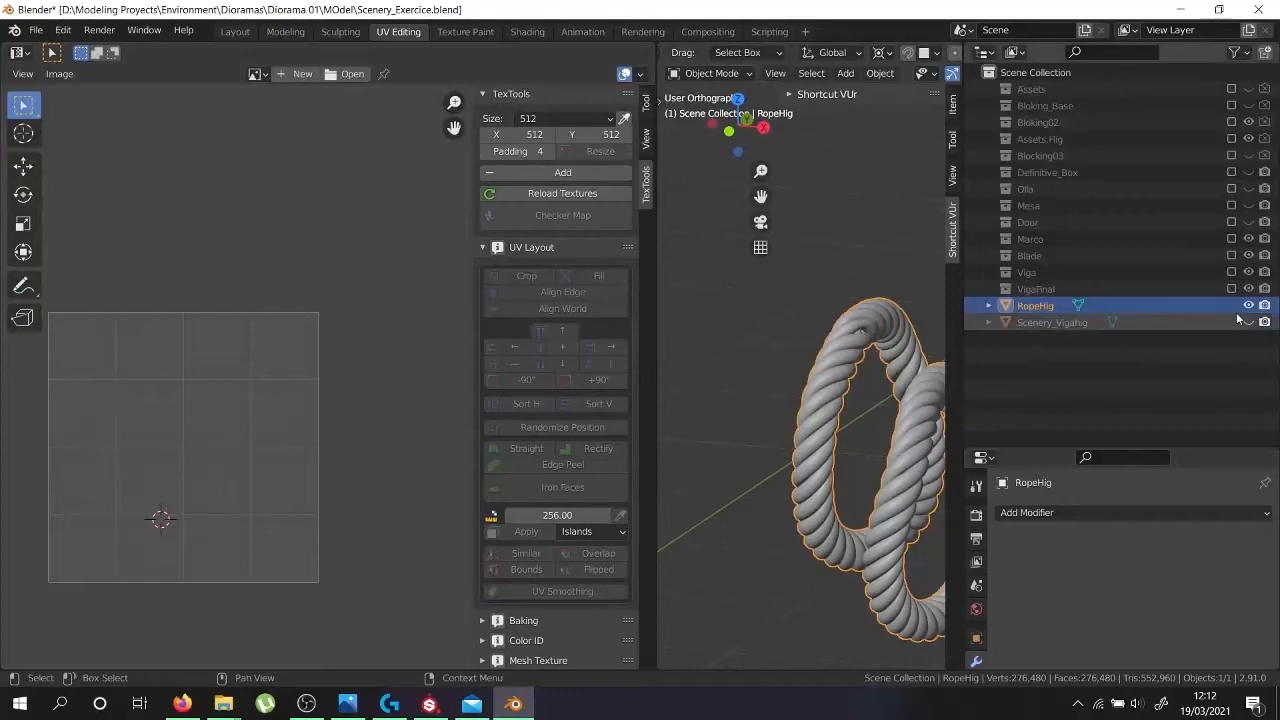
Hide the rope and import detall.OBJ from the Viga folder
{"action": "left_click", "coordinate": [36, 30]}
{"action": "mouse_move", "coordinate": [60, 259]}
{"action": "left_click", "coordinate": [245, 389]}
{"action": "scroll", "coordinate": [497, 528], "scroll_direction": "up", "scroll_amount": 3}
{"action": "double_click", "coordinate": [719, 362]}
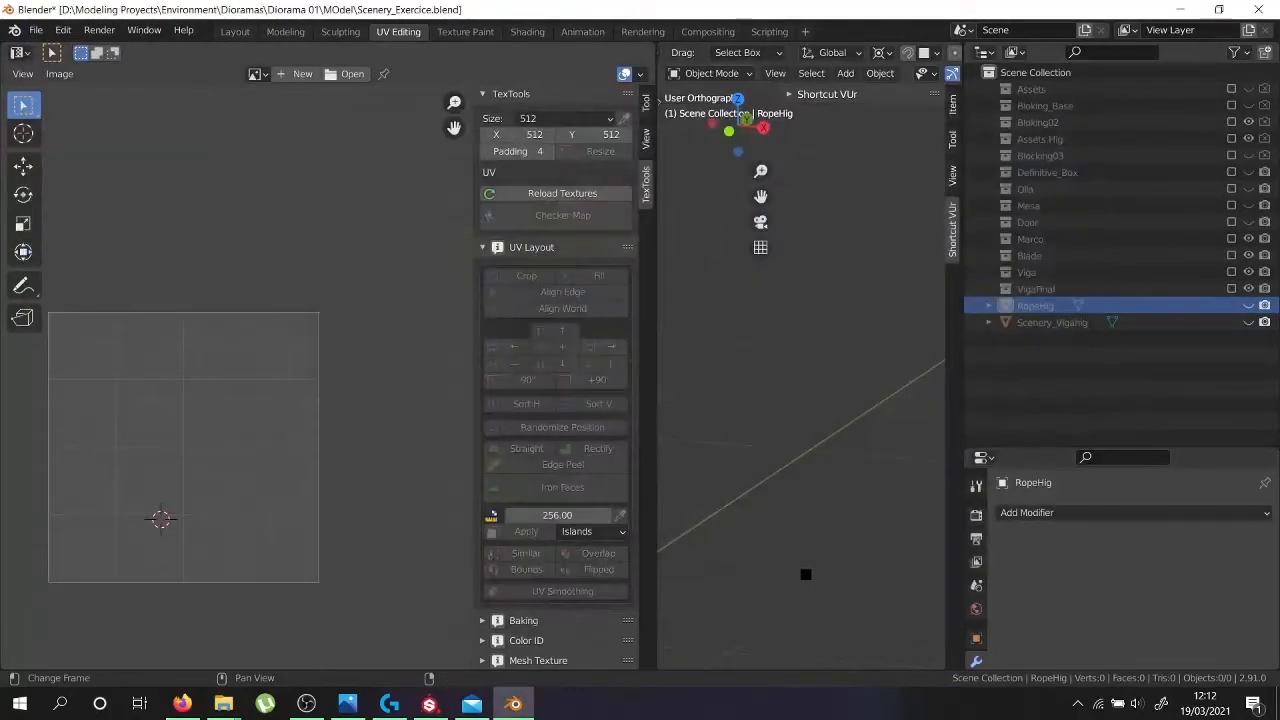
Apply Shade Smooth to the imported detail mesh and export it as an OBJ
{"action": "left_click", "coordinate": [880, 73]}
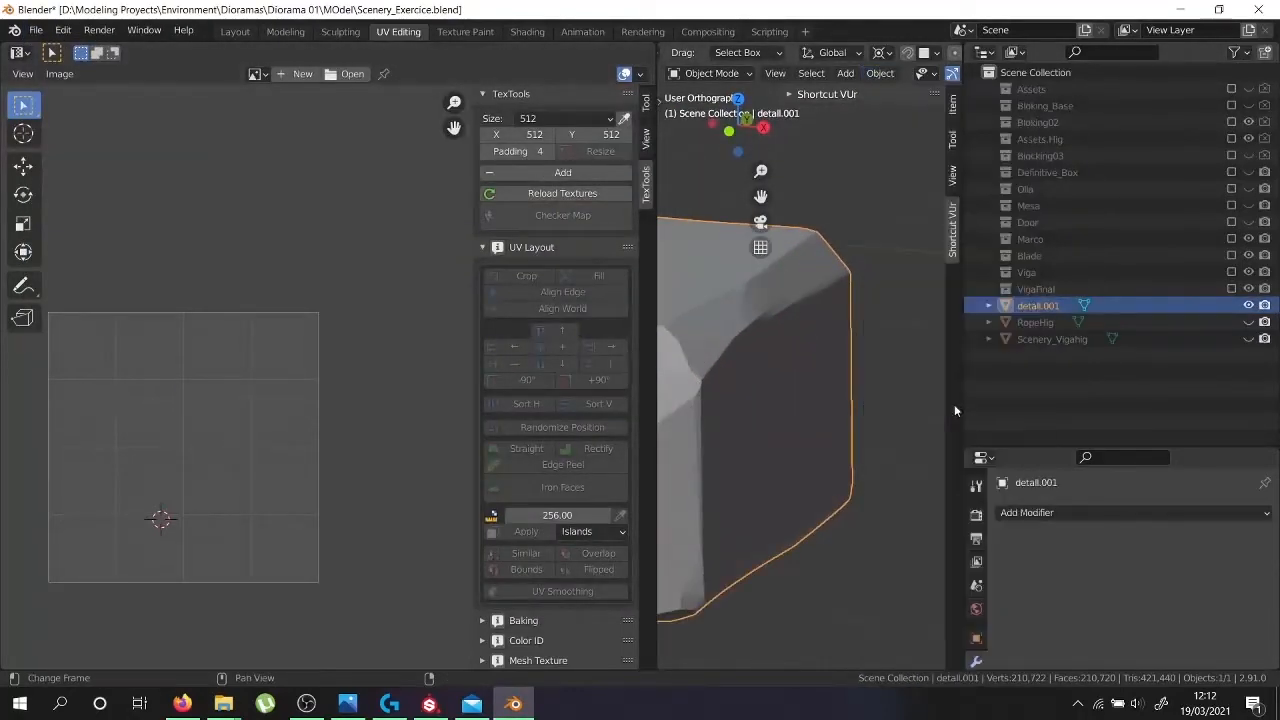
{"action": "left_click", "coordinate": [28, 32]}
{"action": "mouse_move", "coordinate": [60, 262]}
{"action": "left_click", "coordinate": [245, 389]}
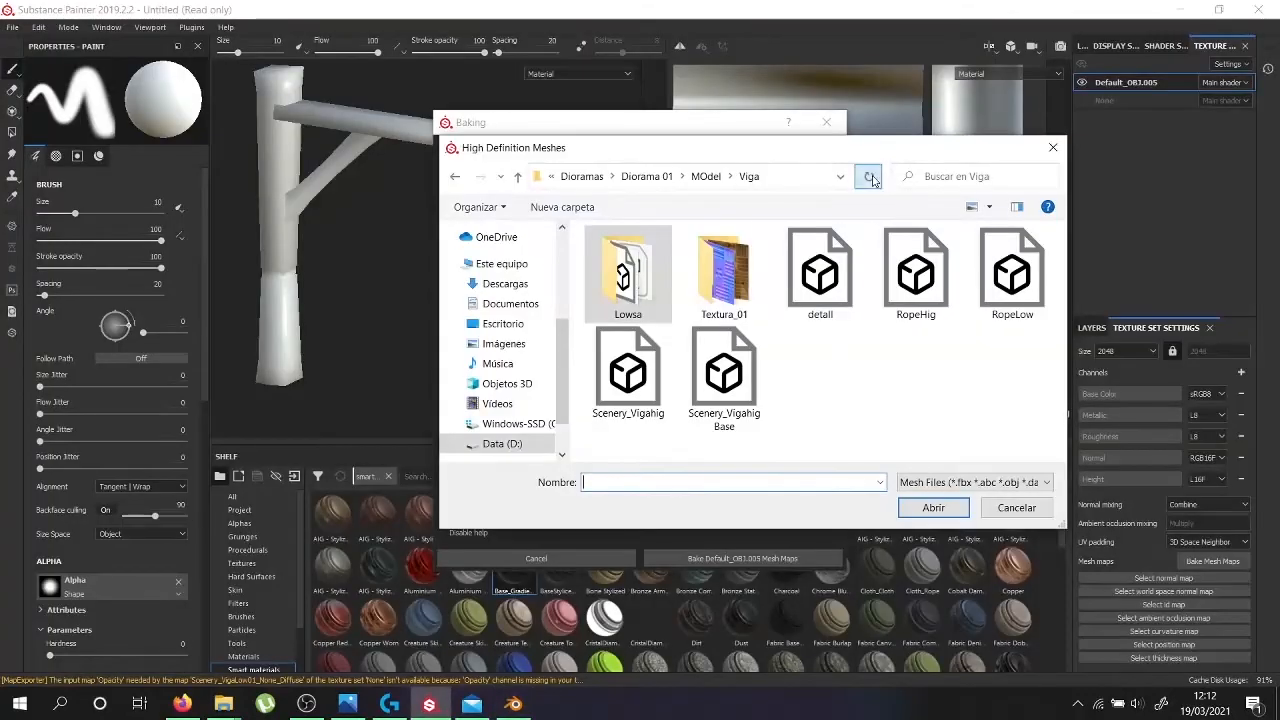
Load RopeHig as a high definition mesh and bake the Default_OBJ.005 mesh maps
{"action": "double_click", "coordinate": [914, 280]}
{"action": "left_click", "coordinate": [724, 556]}
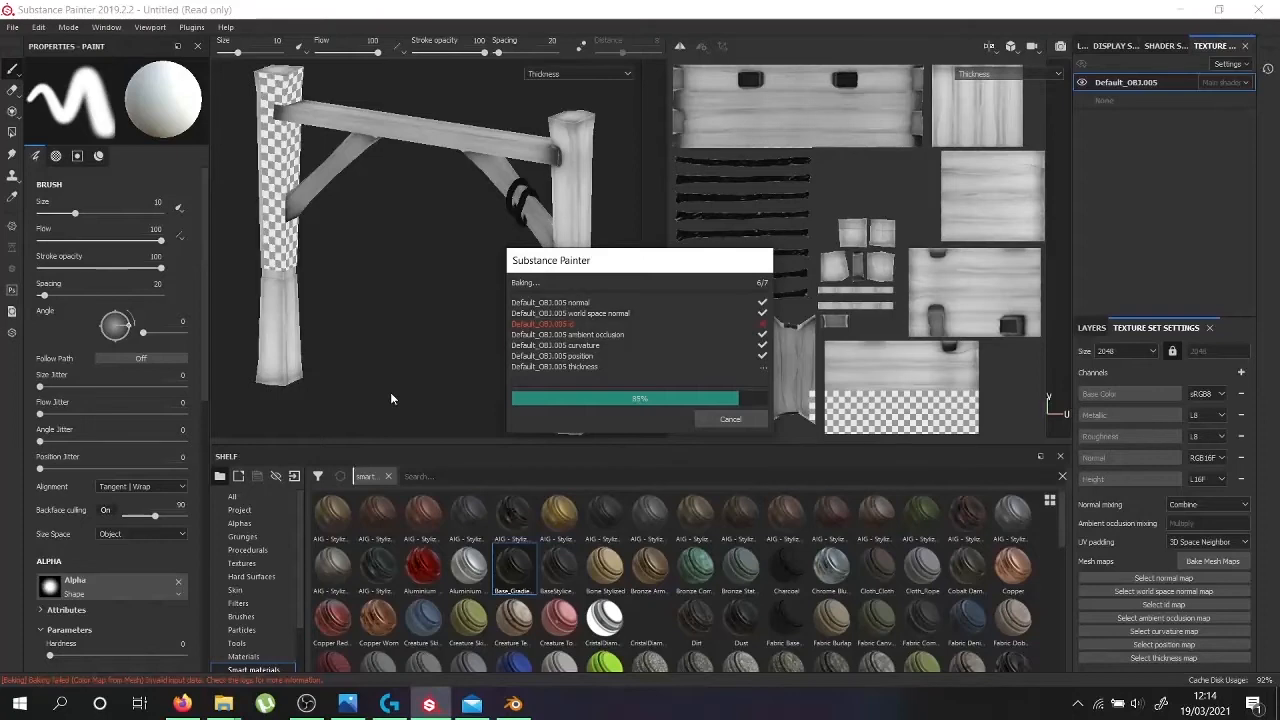
{"action": "left_click", "coordinate": [737, 420]}
Examine the baked rope loops on the diagonal brace up close and from below
{"action": "scroll", "coordinate": [466, 251], "scroll_direction": "up", "scroll_amount": 10}
{"action": "mouse_move", "coordinate": [433, 280]}
{"action": "left_mouse_down", "text": "alt"}
{"action": "mouse_move", "coordinate": [464, 240]}
{"action": "mouse_move", "coordinate": [623, 228]}
{"action": "mouse_move", "coordinate": [366, 294]}
{"action": "mouse_move", "coordinate": [445, 235]}
{"action": "mouse_move", "coordinate": [443, 215]}
{"action": "mouse_move", "coordinate": [531, 191]}
{"action": "mouse_move", "coordinate": [514, 232]}
{"action": "left_mouse_up", "text": "alt"}
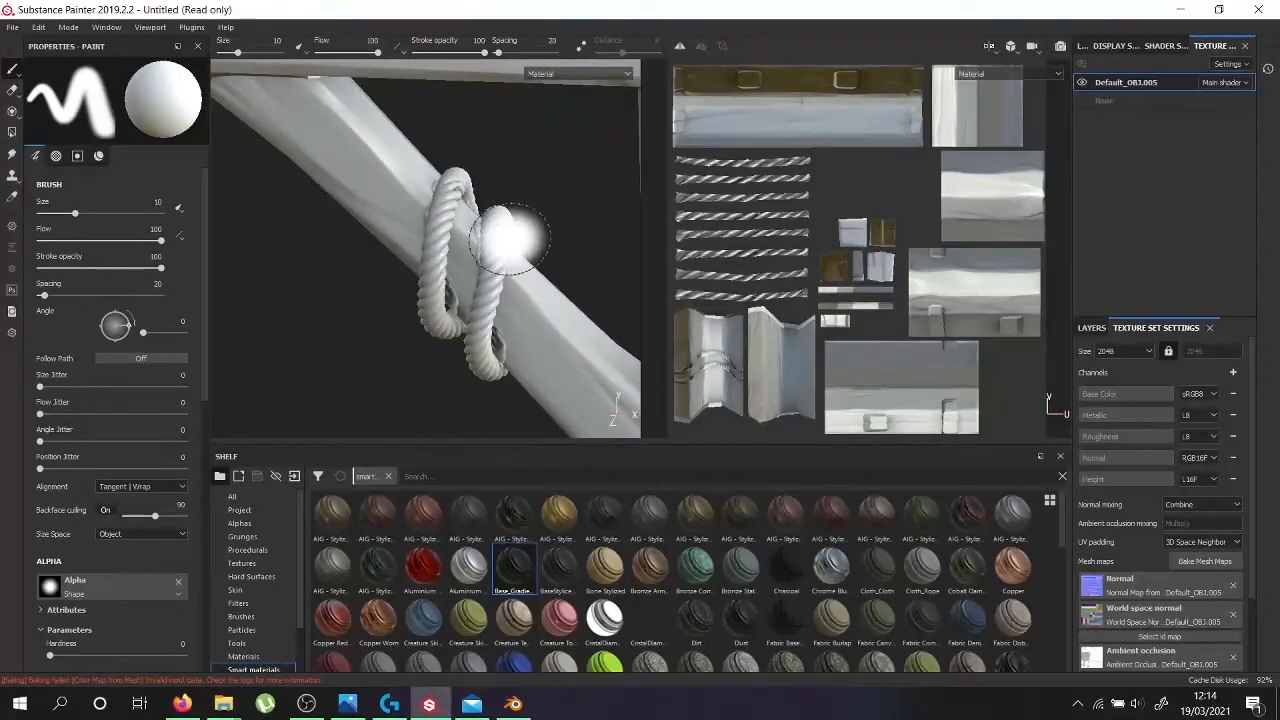
{"action": "scroll", "coordinate": [510, 238], "scroll_direction": "down", "scroll_amount": 5}
{"action": "scroll", "coordinate": [508, 238], "scroll_direction": "down", "scroll_amount": 3}
{"action": "scroll", "coordinate": [500, 271], "scroll_direction": "up", "scroll_amount": 8}
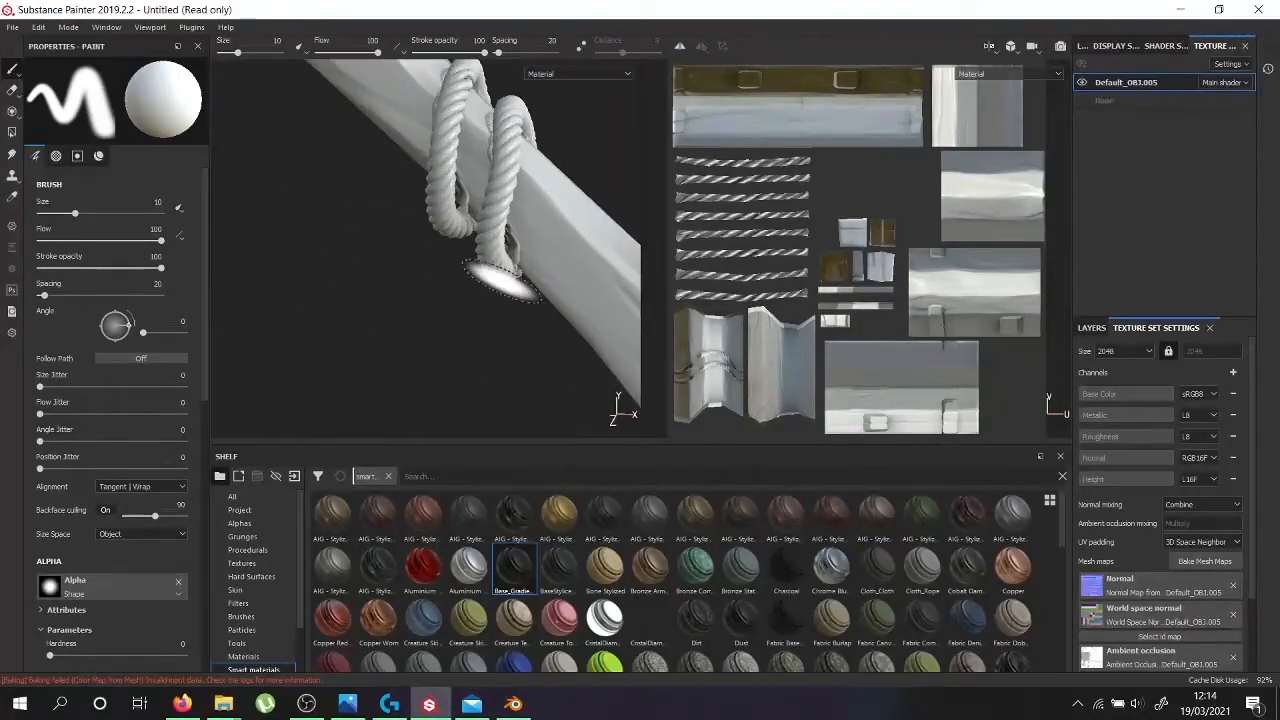
{"action": "scroll", "coordinate": [500, 280], "scroll_direction": "down", "scroll_amount": 2}
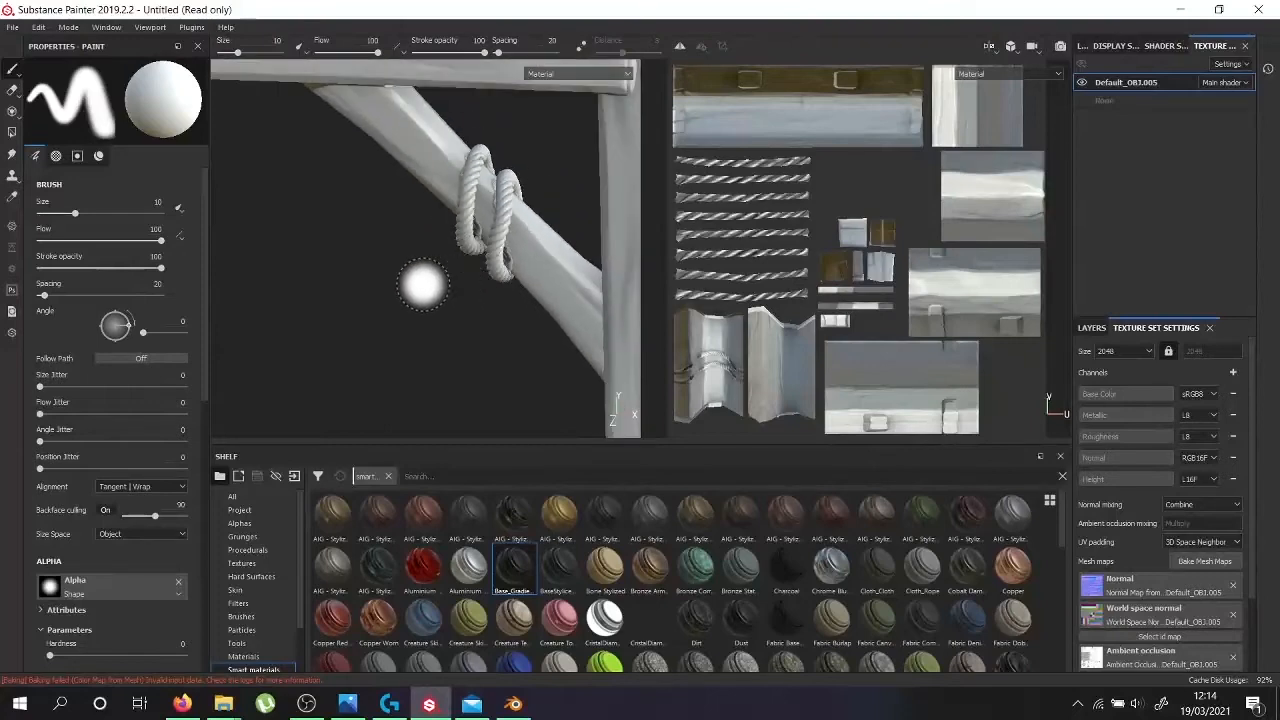
{"action": "left_click_drag", "start_coordinate": [380, 274], "coordinate": [375, 197], "text": "alt"}
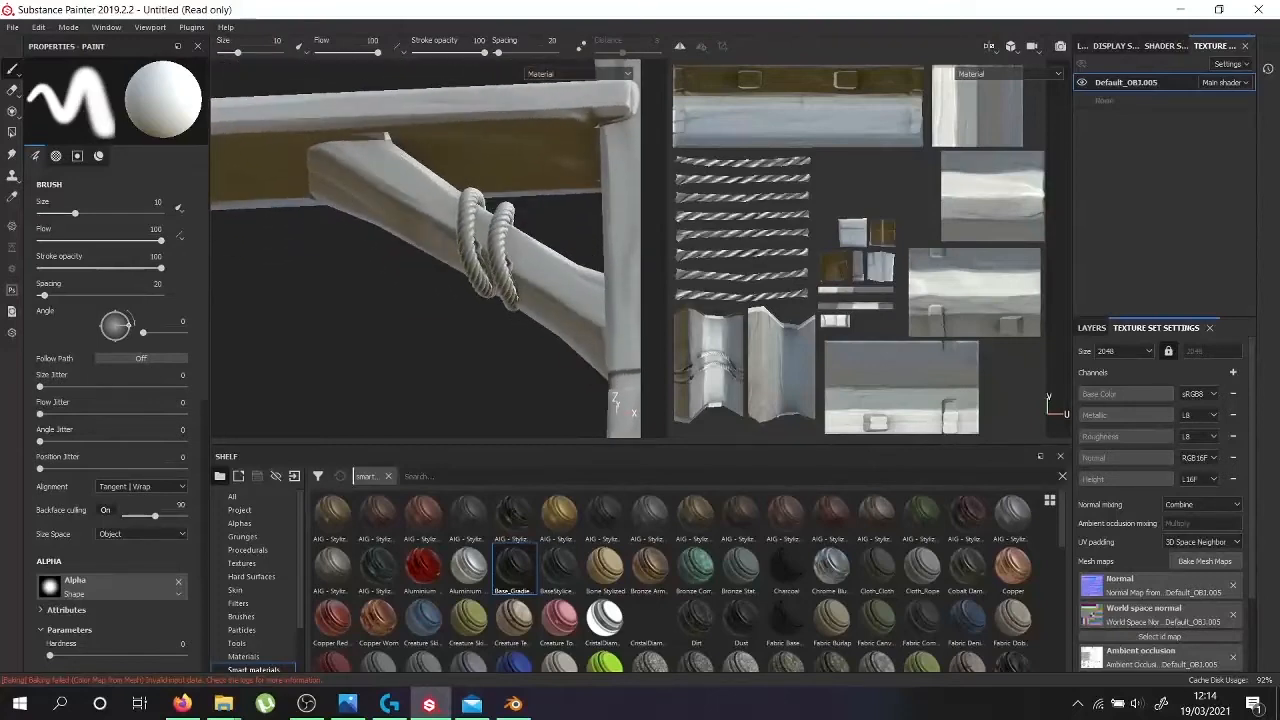
Rebake the mesh maps at 4096 output size with a max rear distance of 0.02, and check the beam
{"action": "left_click", "coordinate": [1206, 561]}
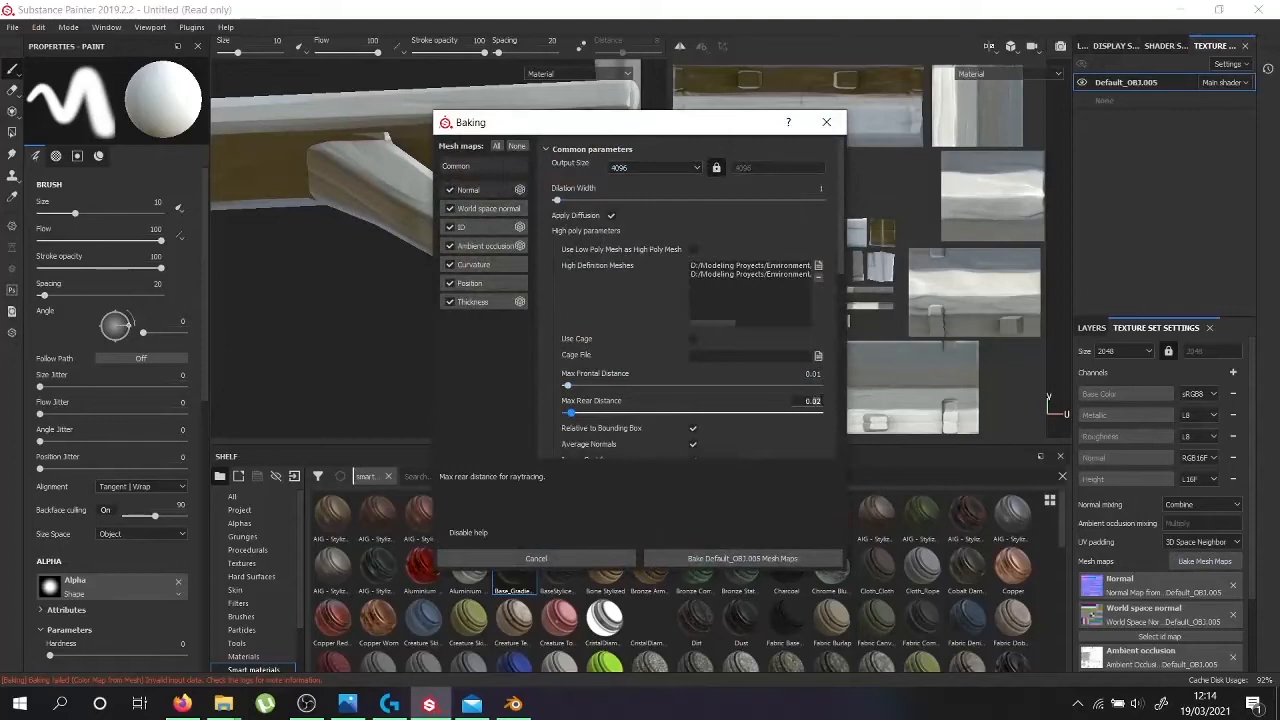
{"action": "left_click", "coordinate": [742, 558]}
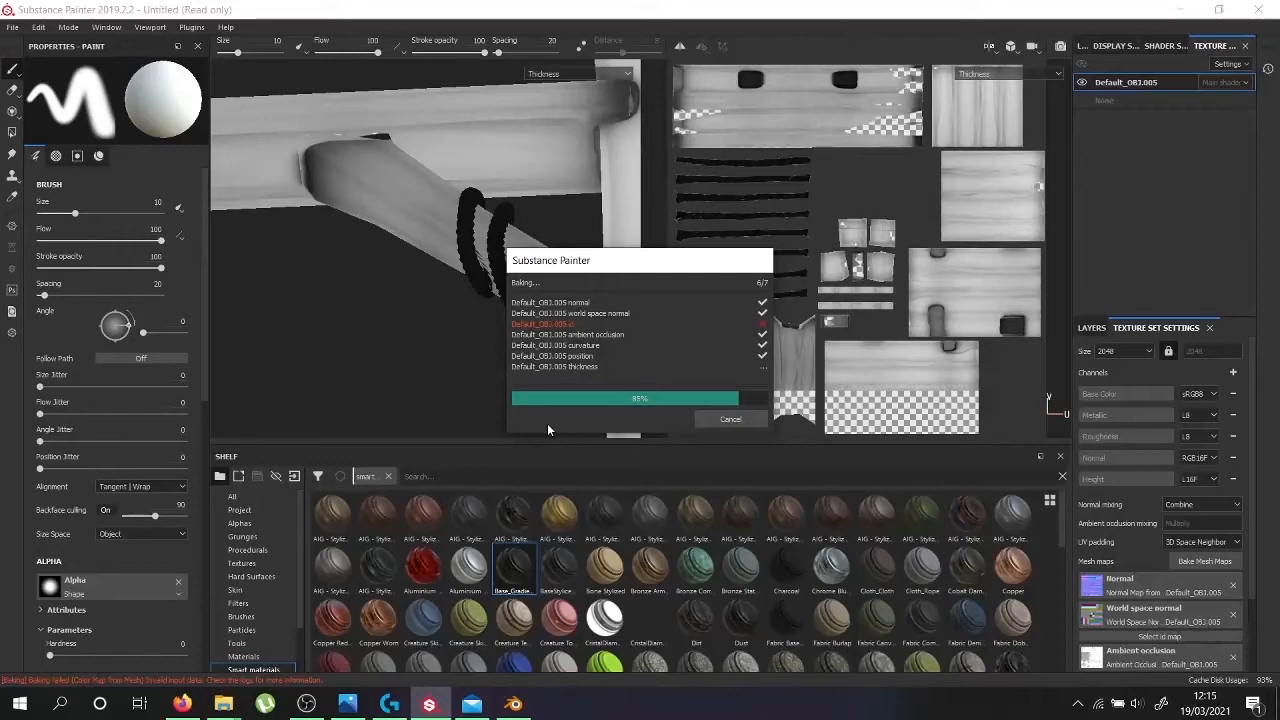
{"action": "left_click", "coordinate": [755, 422]}
{"action": "scroll", "coordinate": [460, 310], "scroll_direction": "down", "scroll_amount": 3}
{"action": "left_click_drag", "start_coordinate": [447, 299], "coordinate": [540, 228], "text": "alt"}
{"action": "scroll", "coordinate": [420, 230], "scroll_direction": "down", "scroll_amount": 3}
{"action": "scroll", "coordinate": [437, 306], "scroll_direction": "up", "scroll_amount": 3}
{"action": "scroll", "coordinate": [489, 196], "scroll_direction": "down", "scroll_amount": 3}
Find the Stylish wood Material smart material with the search term "sty" and add it to the layer stack
{"action": "left_click", "coordinate": [1097, 329]}
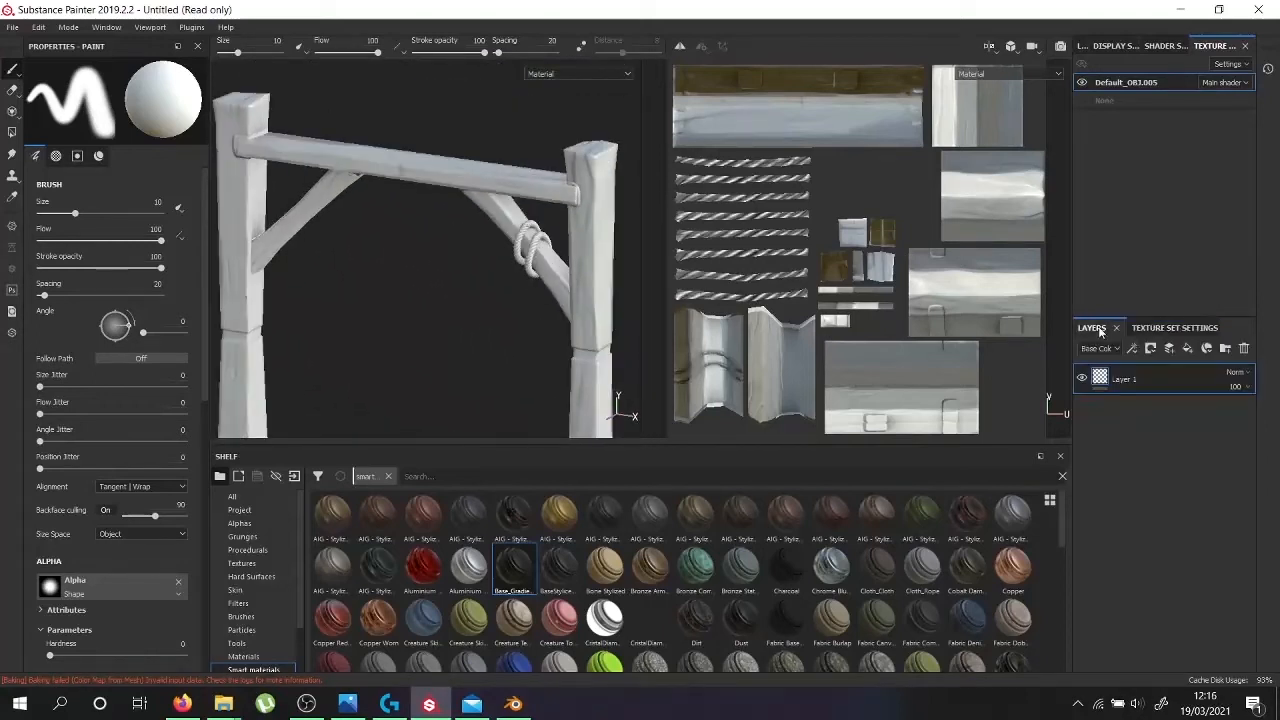
{"action": "left_click", "coordinate": [477, 477]}
{"action": "type", "text": "sty"}
{"action": "left_click_drag", "start_coordinate": [740, 567], "coordinate": [1162, 492]}
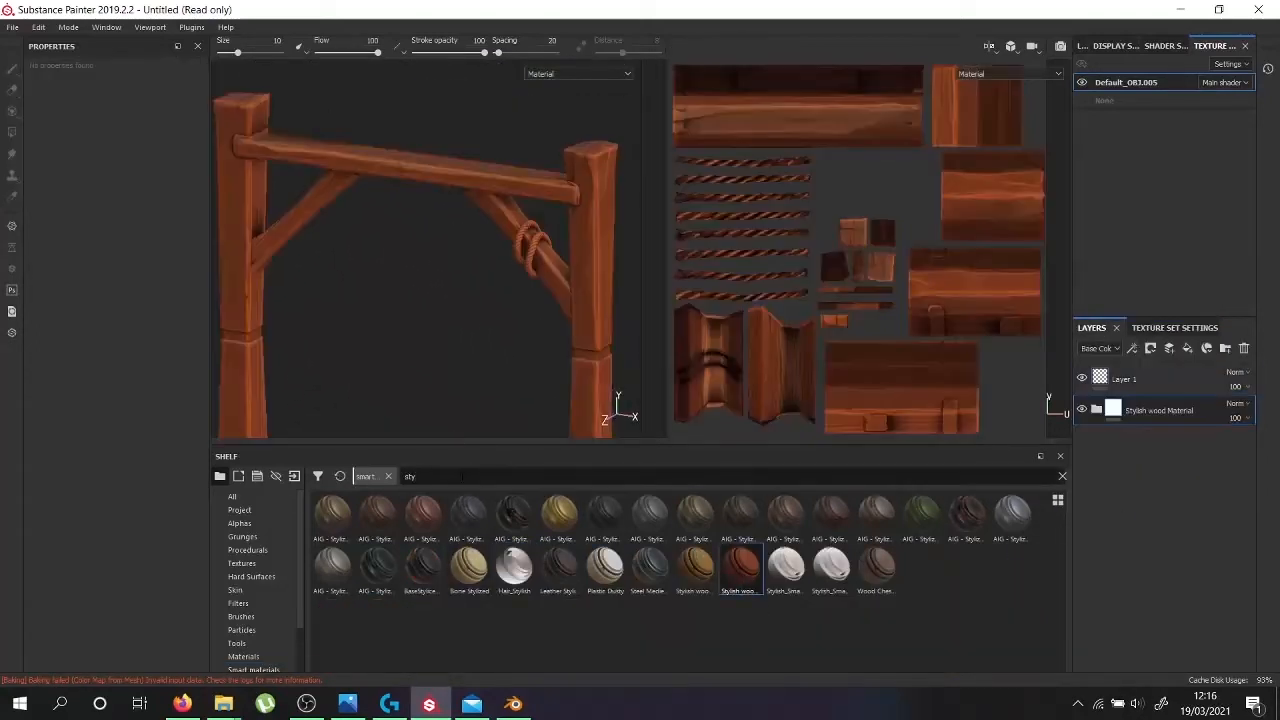
Add the Base_Gradient smart material above the Stylish wood Material and delete Layer 1
{"action": "left_click", "coordinate": [462, 477]}
{"action": "key", "text": "BackSpace"}
{"action": "key", "text": "BackSpace"}
{"action": "key", "text": "BackSpace"}
{"action": "type", "text": "base"}
{"action": "left_click_drag", "start_coordinate": [332, 514], "coordinate": [1148, 456]}
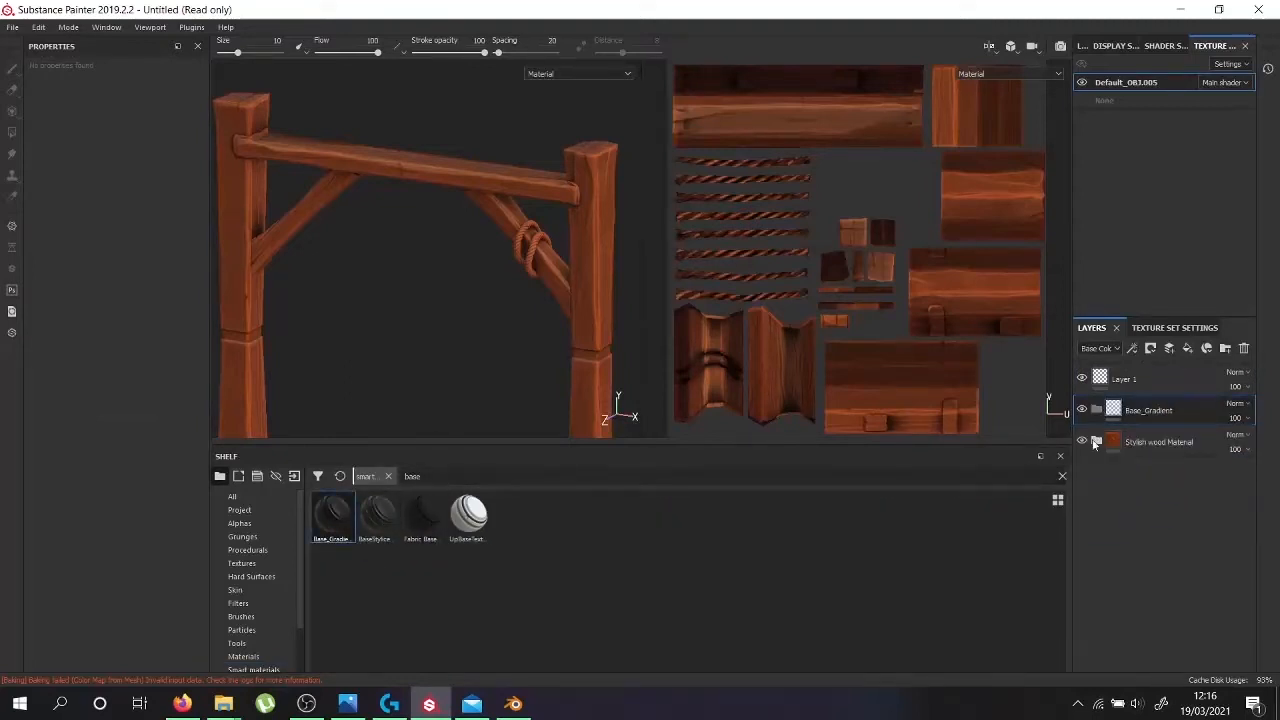
{"action": "scroll", "coordinate": [507, 328], "scroll_direction": "down", "scroll_amount": 2}
{"action": "left_click", "coordinate": [1110, 380]}
{"action": "key", "text": "Delete"}
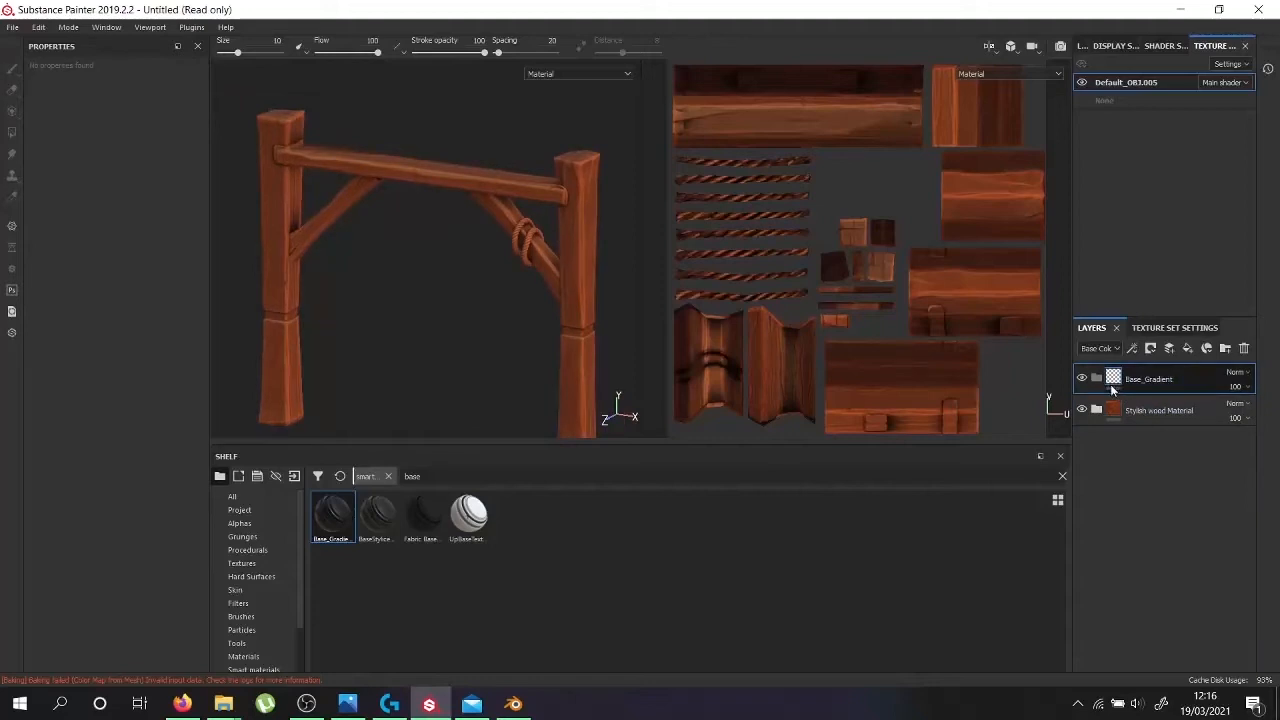
Add a fill layer below Base_Gradient with the Ambient Occlusion from Mesh None map as base color, set to Multiply at 60 opacity
{"action": "left_click", "coordinate": [1188, 348]}
{"action": "left_click_drag", "start_coordinate": [1124, 380], "coordinate": [1129, 427]}
{"action": "left_click", "coordinate": [251, 567]}
{"action": "left_click_drag", "start_coordinate": [382, 521], "coordinate": [106, 379]}
{"action": "left_click", "coordinate": [1244, 405]}
{"action": "key", "text": "m"}
{"action": "key", "text": "Return"}
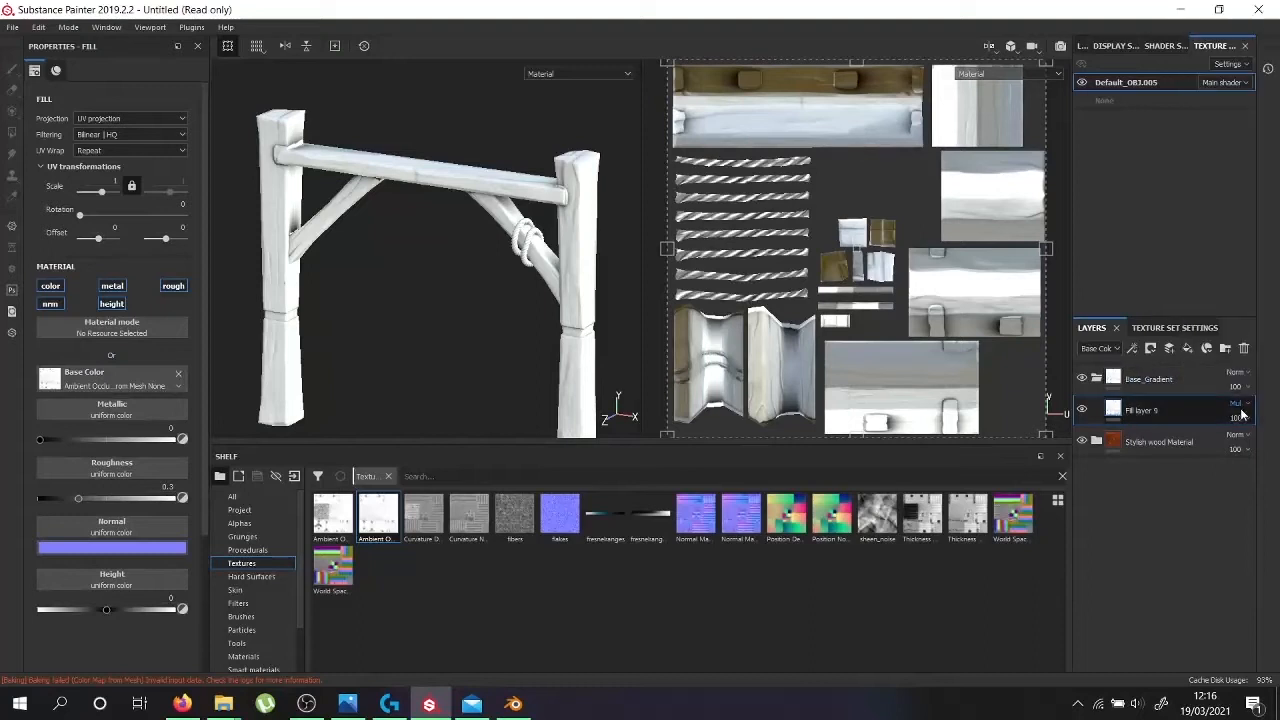
{"action": "left_click_drag", "start_coordinate": [1273, 442], "coordinate": [1250, 442]}
Move the ambient occlusion fill layer above Base_Gradient and limit it to the color channel
{"action": "left_click", "coordinate": [1173, 379]}
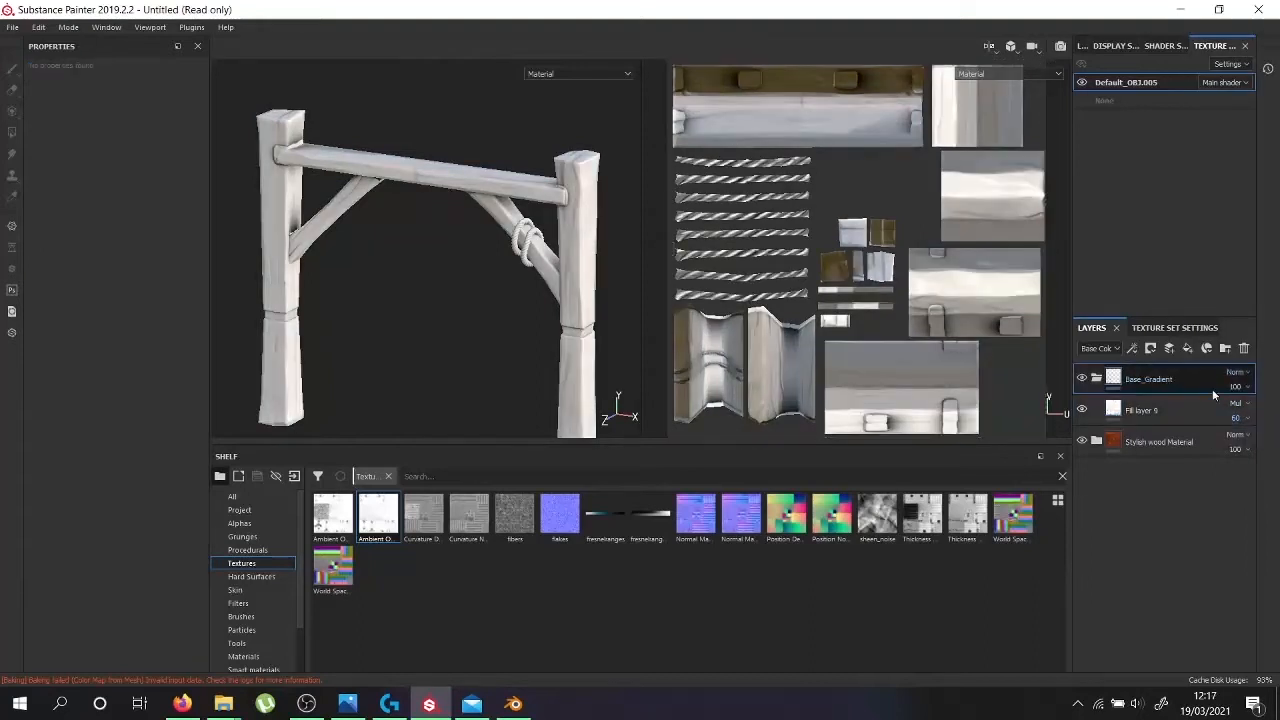
{"action": "left_click_drag", "start_coordinate": [1141, 410], "coordinate": [1138, 373]}
{"action": "left_click", "coordinate": [112, 286]}
{"action": "left_click", "coordinate": [52, 304]}
{"action": "left_click", "coordinate": [120, 305]}
{"action": "left_click", "coordinate": [172, 287]}
{"action": "left_click_drag", "start_coordinate": [437, 334], "coordinate": [471, 311], "text": "alt"}
{"action": "scroll", "coordinate": [466, 195], "scroll_direction": "up", "scroll_amount": 4}
{"action": "scroll", "coordinate": [480, 196], "scroll_direction": "down", "scroll_amount": 5}
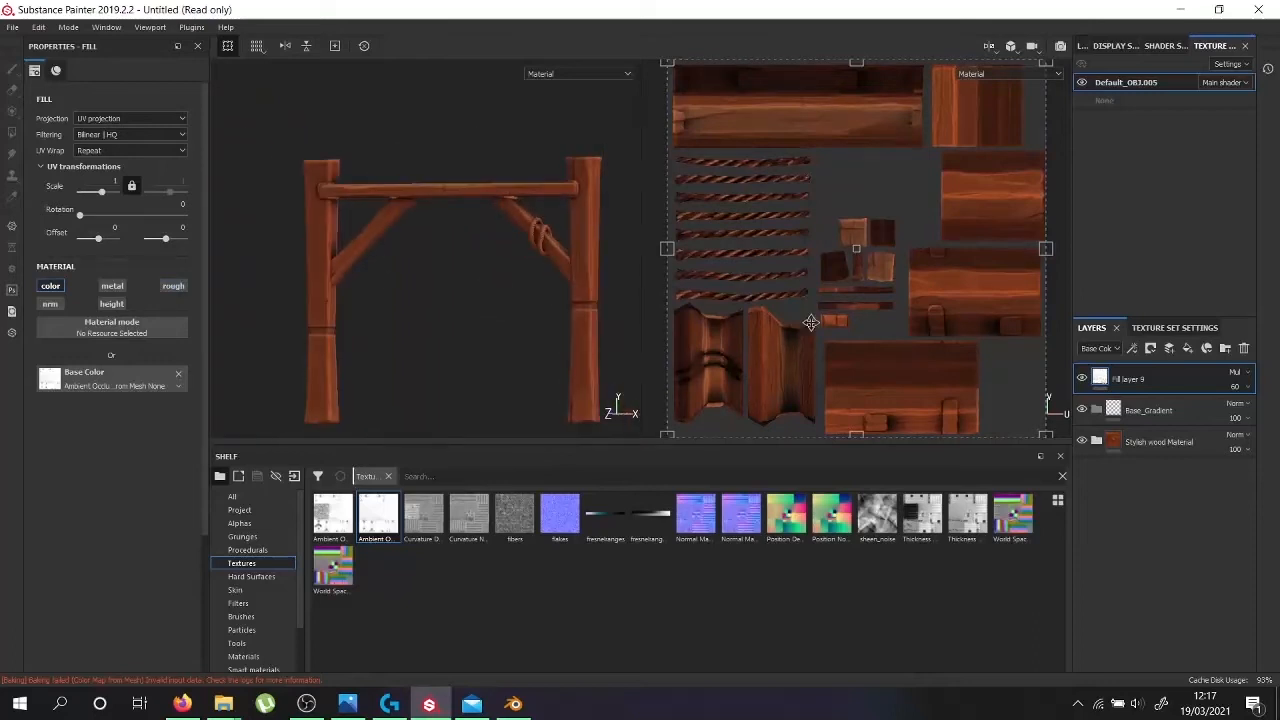
Duplicate the ambient occlusion fill layer, assign the Curvature Default_OBJ.005 map as base color, and blend it as Soft light at 20 opacity
{"action": "left_click", "coordinate": [1236, 420]}
{"action": "left_click", "coordinate": [1211, 387]}
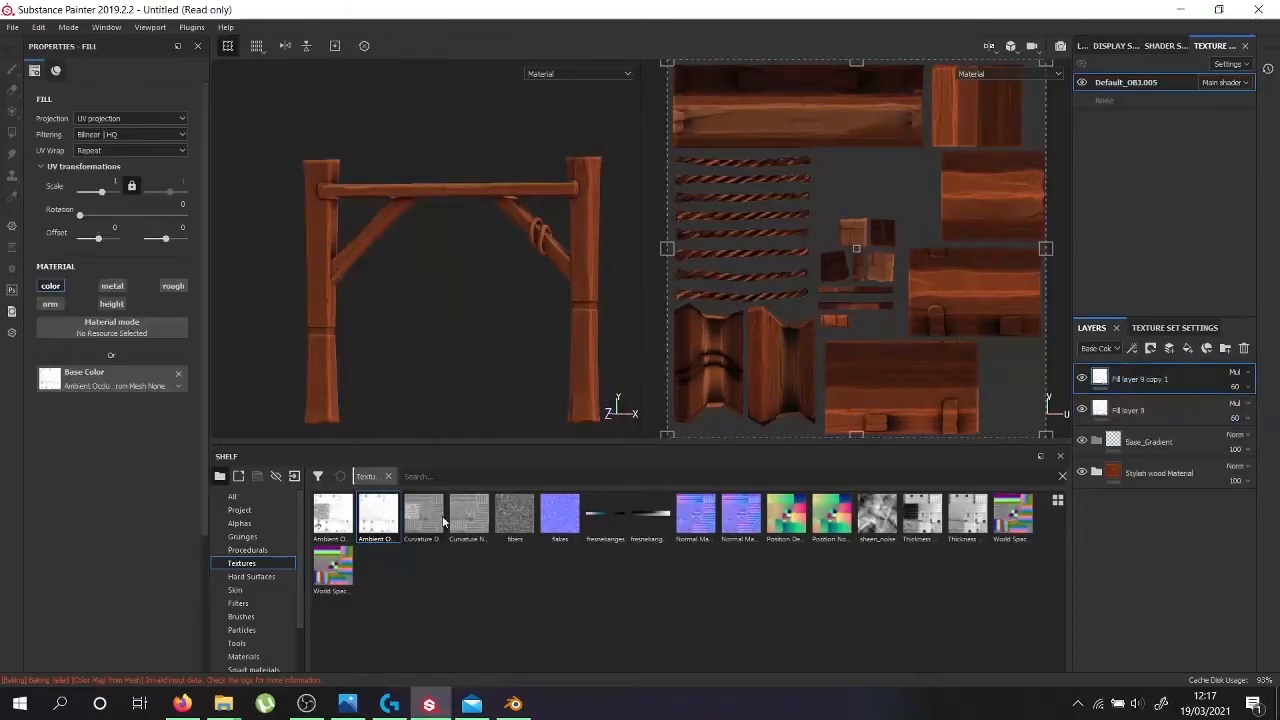
{"action": "left_click_drag", "start_coordinate": [443, 521], "coordinate": [96, 380]}
{"action": "left_click", "coordinate": [1234, 371]}
{"action": "left_click", "coordinate": [1204, 331]}
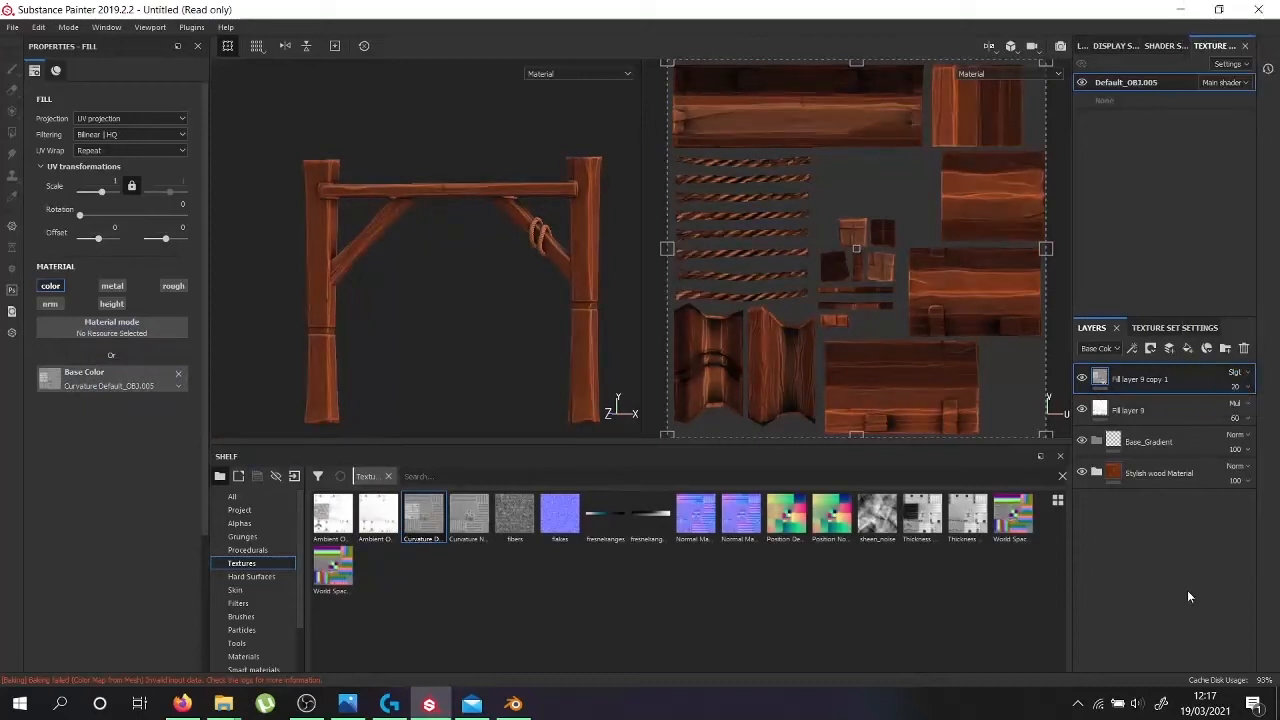
Add a color-only fill layer above Base_Gradient and try a 3D Linear Gradient generator directly on its content
{"action": "left_click", "coordinate": [1186, 349]}
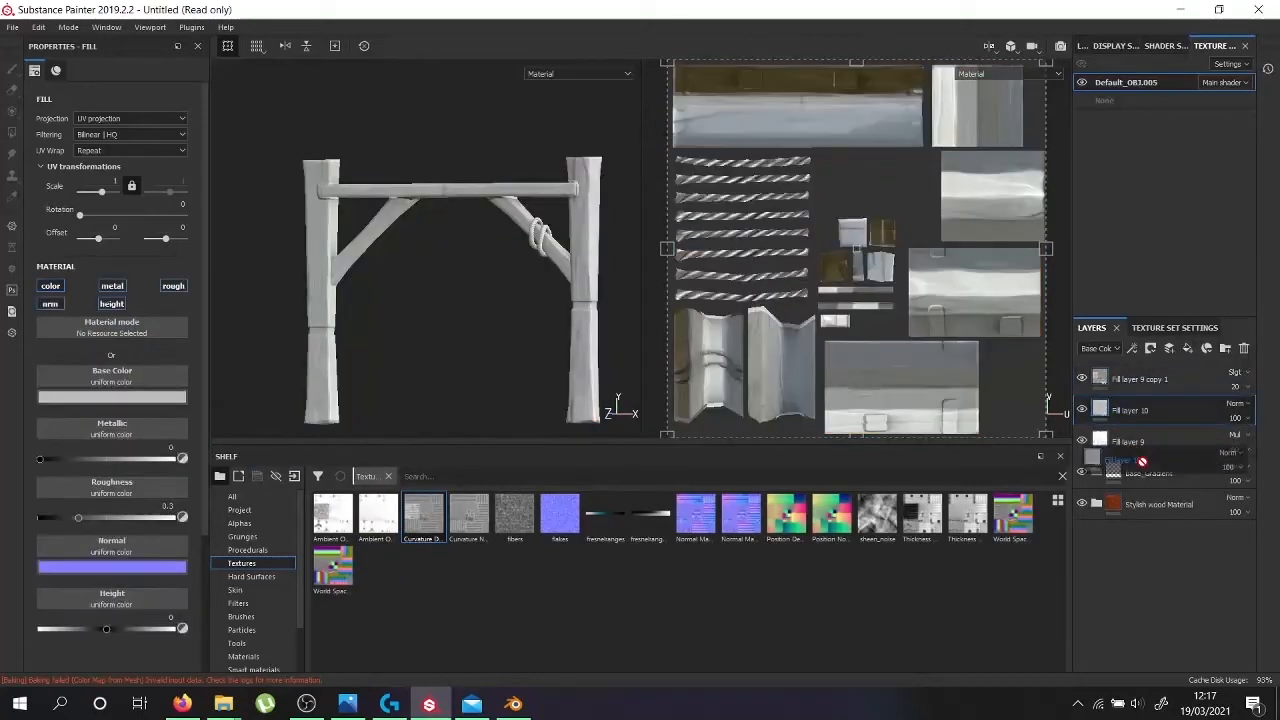
{"action": "right_click", "coordinate": [1130, 441]}
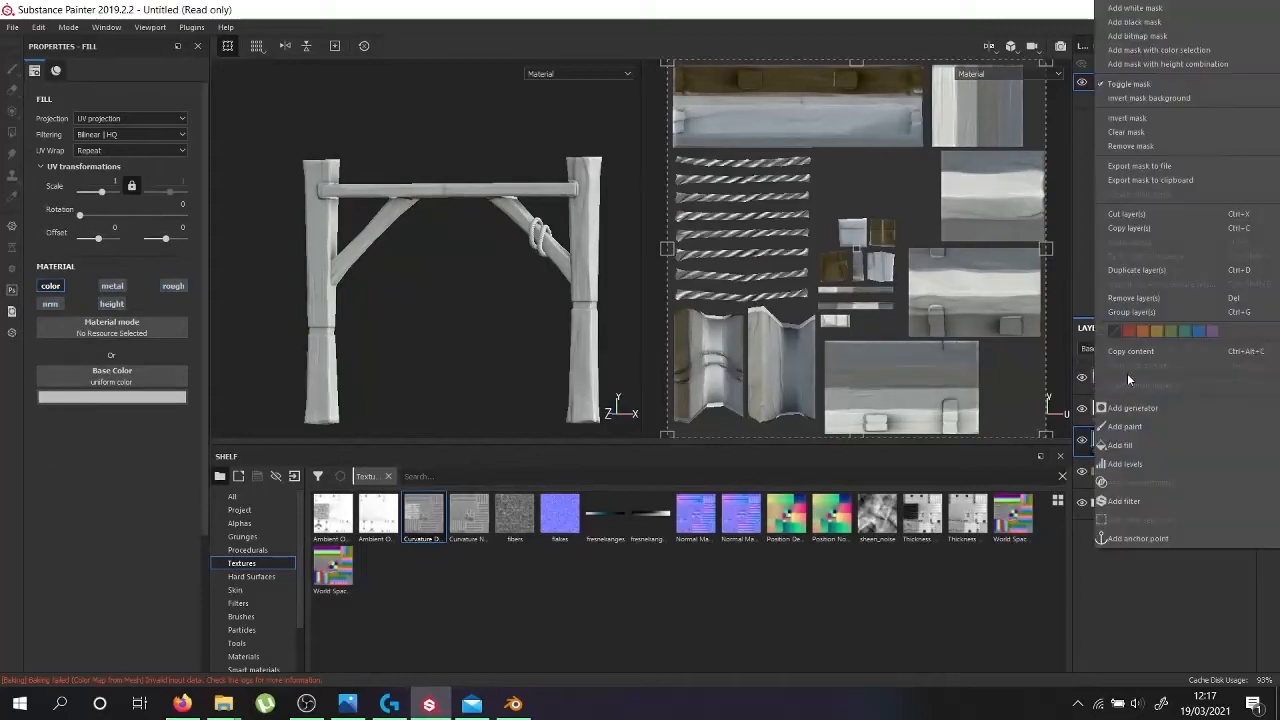
{"action": "left_click", "coordinate": [1131, 378]}
{"action": "left_click", "coordinate": [110, 112]}
{"action": "left_click", "coordinate": [176, 158]}
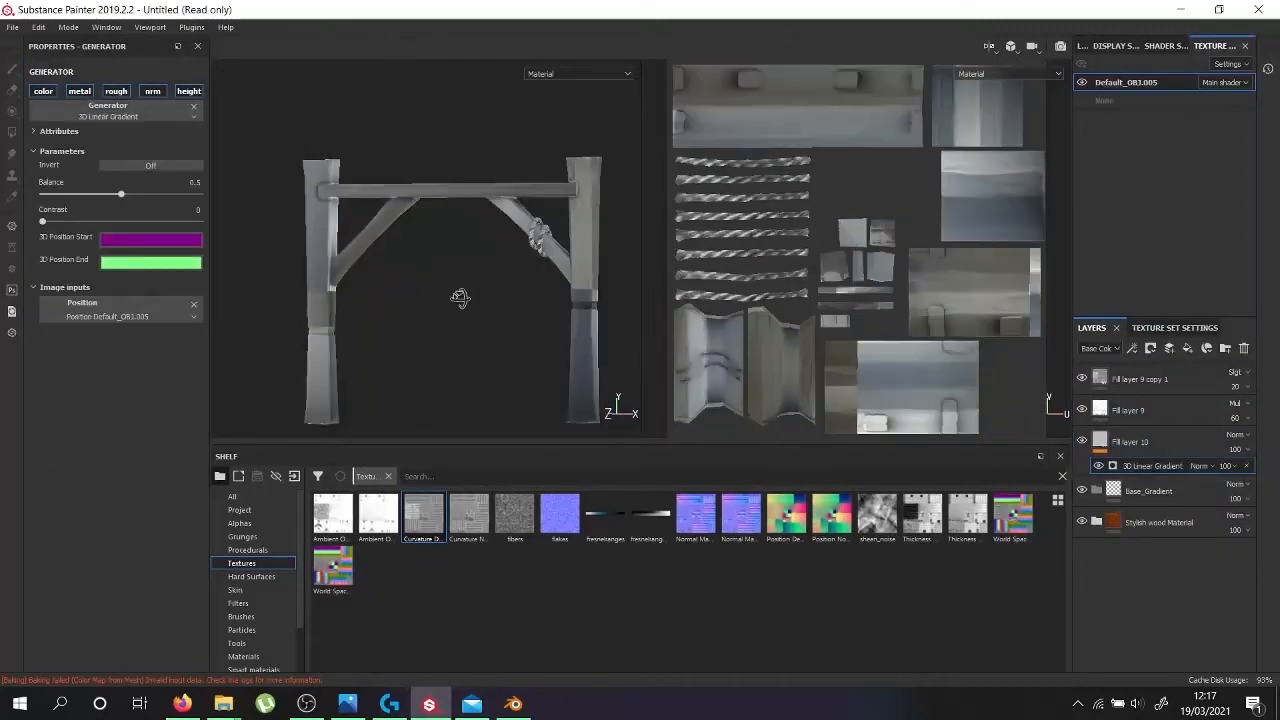
{"action": "left_click_drag", "start_coordinate": [460, 298], "coordinate": [493, 307], "text": "alt"}
{"action": "left_click_drag", "start_coordinate": [121, 194], "coordinate": [87, 196]}
{"action": "left_click", "coordinate": [1246, 466]}
Give Fill layer 10 a black mask driven by a 3D Linear Gradient generator
{"action": "right_click", "coordinate": [1132, 441]}
{"action": "left_click", "coordinate": [1151, 31]}
{"action": "right_click", "coordinate": [1126, 441]}
{"action": "left_click", "coordinate": [1144, 300]}
{"action": "left_click", "coordinate": [148, 97]}
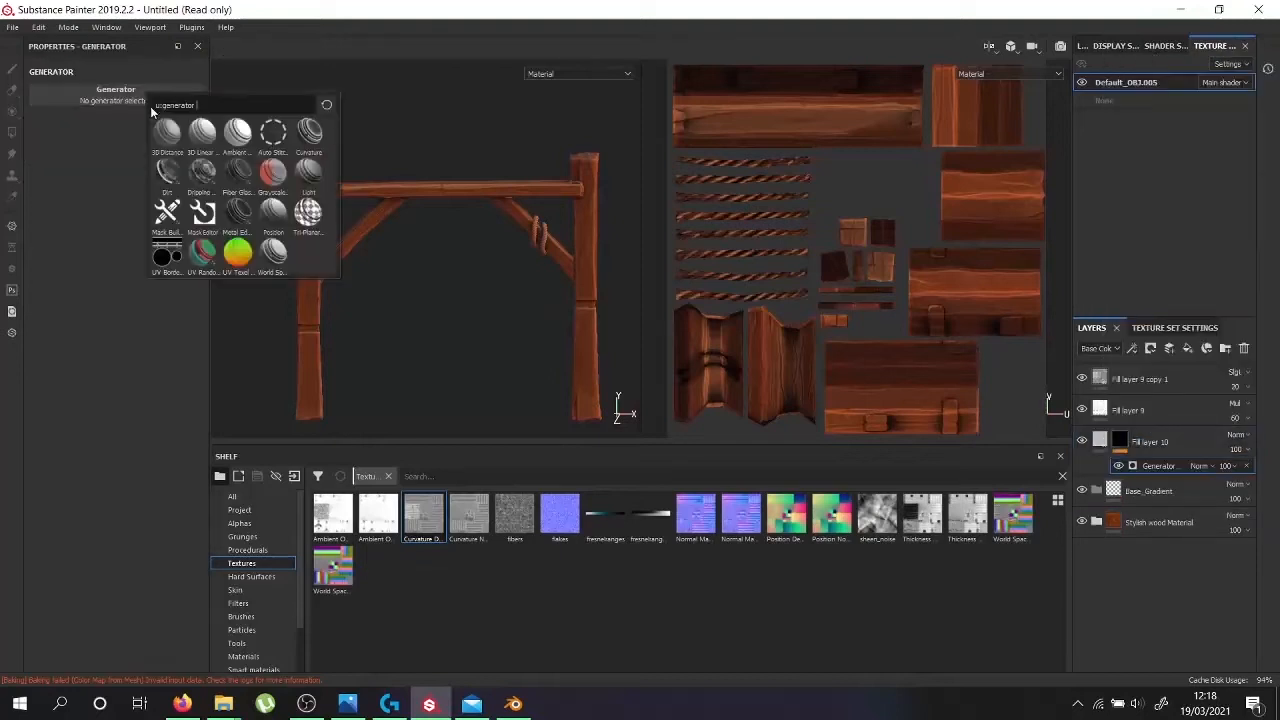
{"action": "left_click", "coordinate": [202, 132]}
Set Fill layer 10 to Multiply and invert its mask gradient, with balance 0.74 and contrast 0.46
{"action": "left_click", "coordinate": [1236, 434]}
{"action": "left_click", "coordinate": [1216, 89]}
{"action": "left_click", "coordinate": [146, 148]}
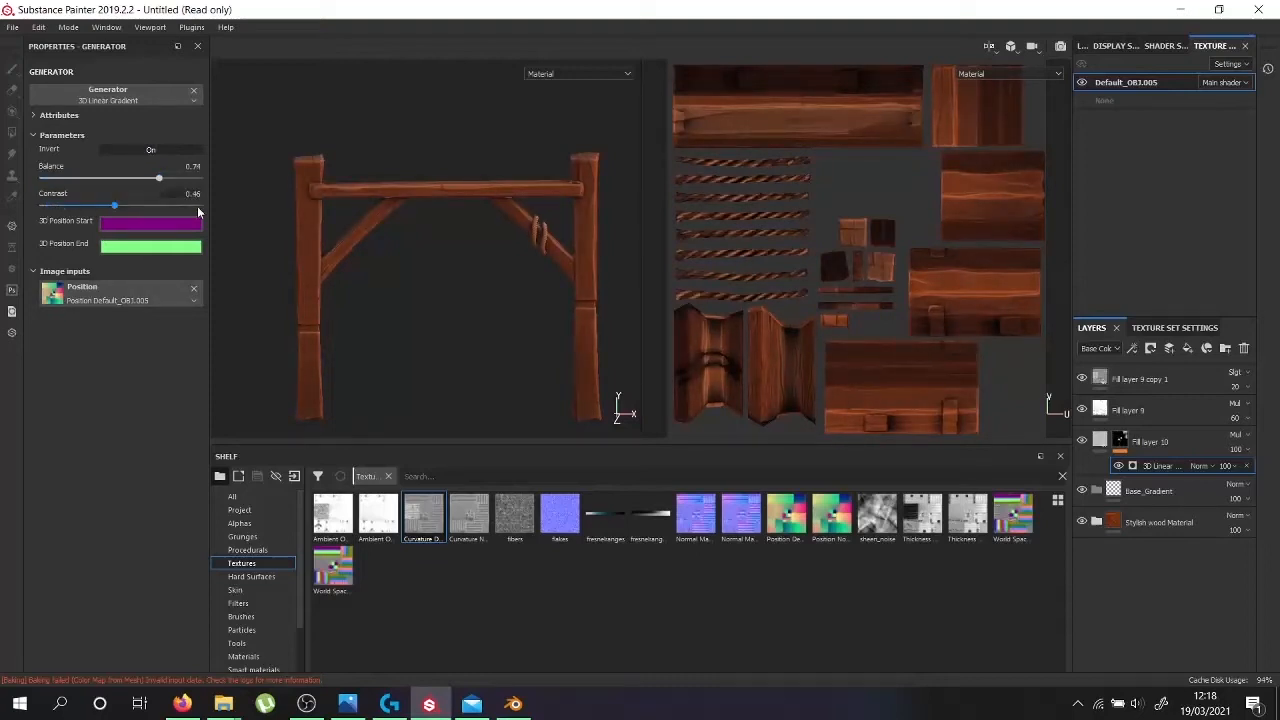
Try the Cloth_Rope smart material with a black mask above the wood material
{"action": "left_click", "coordinate": [1141, 523]}
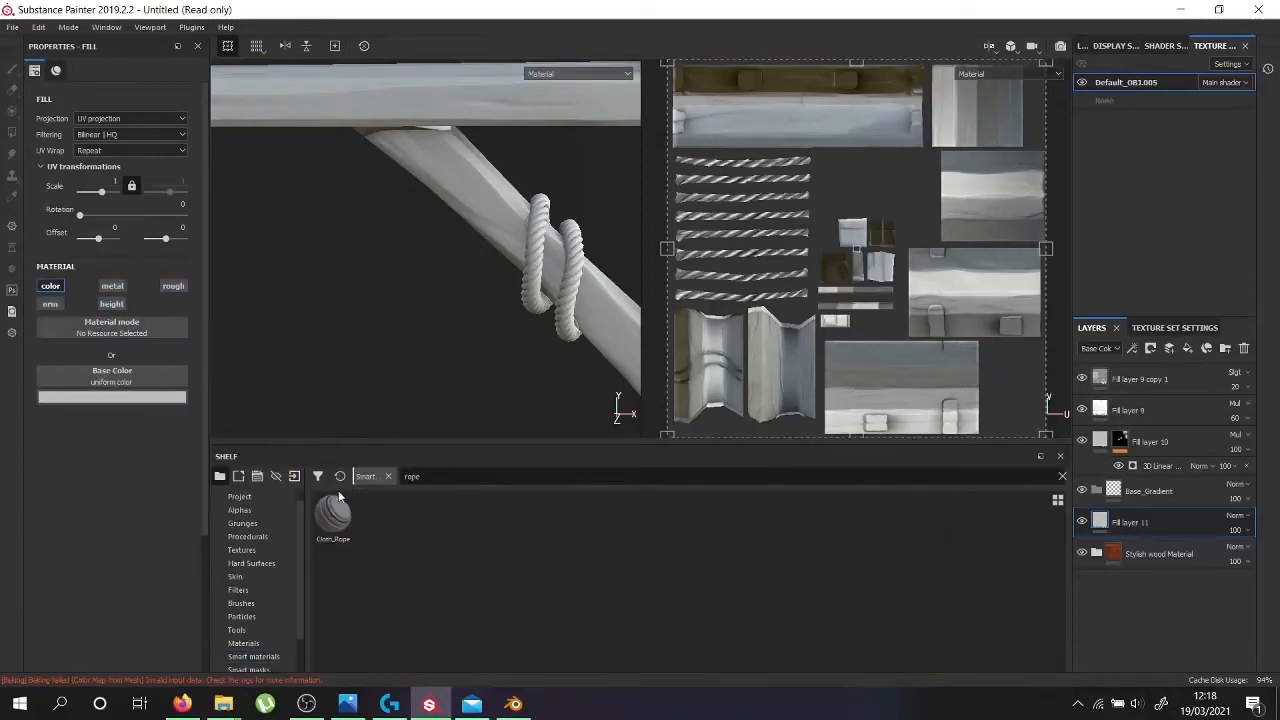
{"action": "left_click_drag", "start_coordinate": [333, 515], "coordinate": [1132, 525]}
{"action": "right_click", "coordinate": [1132, 527]}
{"action": "left_click", "coordinate": [1134, 28]}
Reveal Cloth_Rope on the two rope loops with Polygon Fill and inspect its Fill layer 2 and BaseColor layers
{"action": "left_click", "coordinate": [12, 132]}
{"action": "left_click", "coordinate": [445, 195]}
{"action": "key", "text": "ctrl+z"}
{"action": "left_click", "coordinate": [525, 230]}
{"action": "left_click", "coordinate": [612, 245]}
{"action": "scroll", "coordinate": [528, 279], "scroll_direction": "up", "scroll_amount": 4}
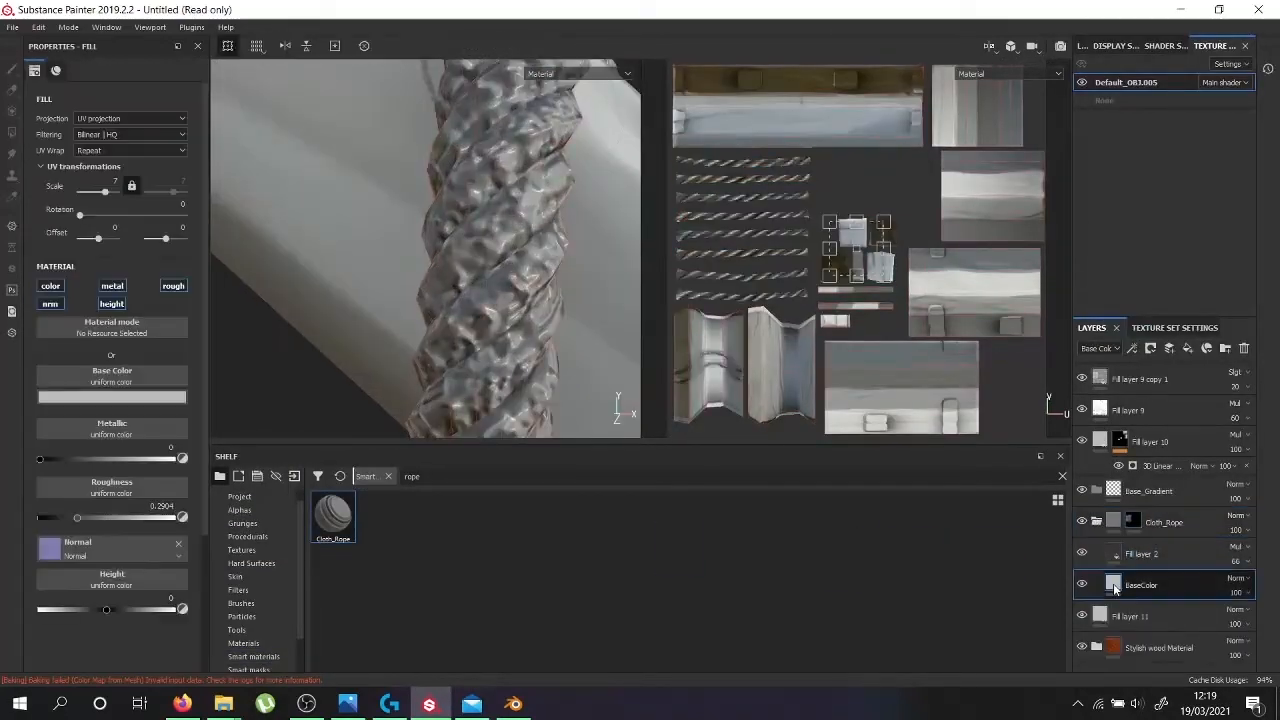
{"action": "left_click", "coordinate": [1120, 562]}
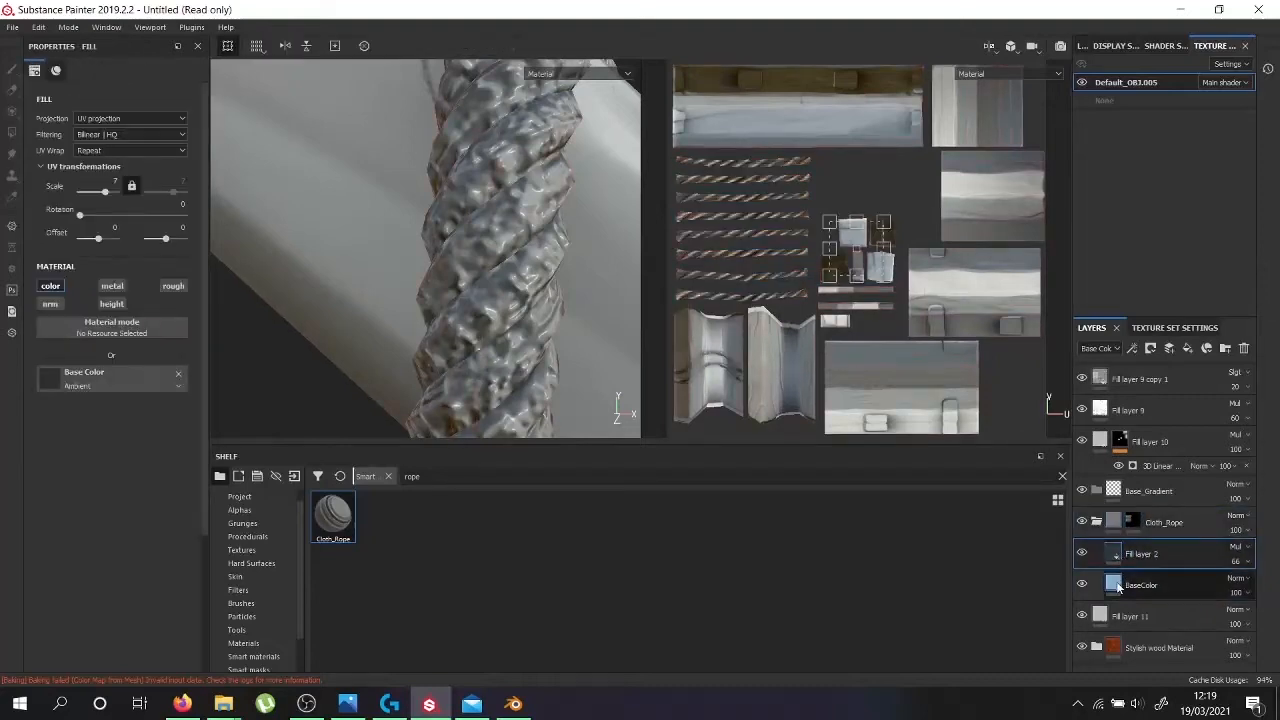
{"action": "left_click", "coordinate": [1118, 588]}
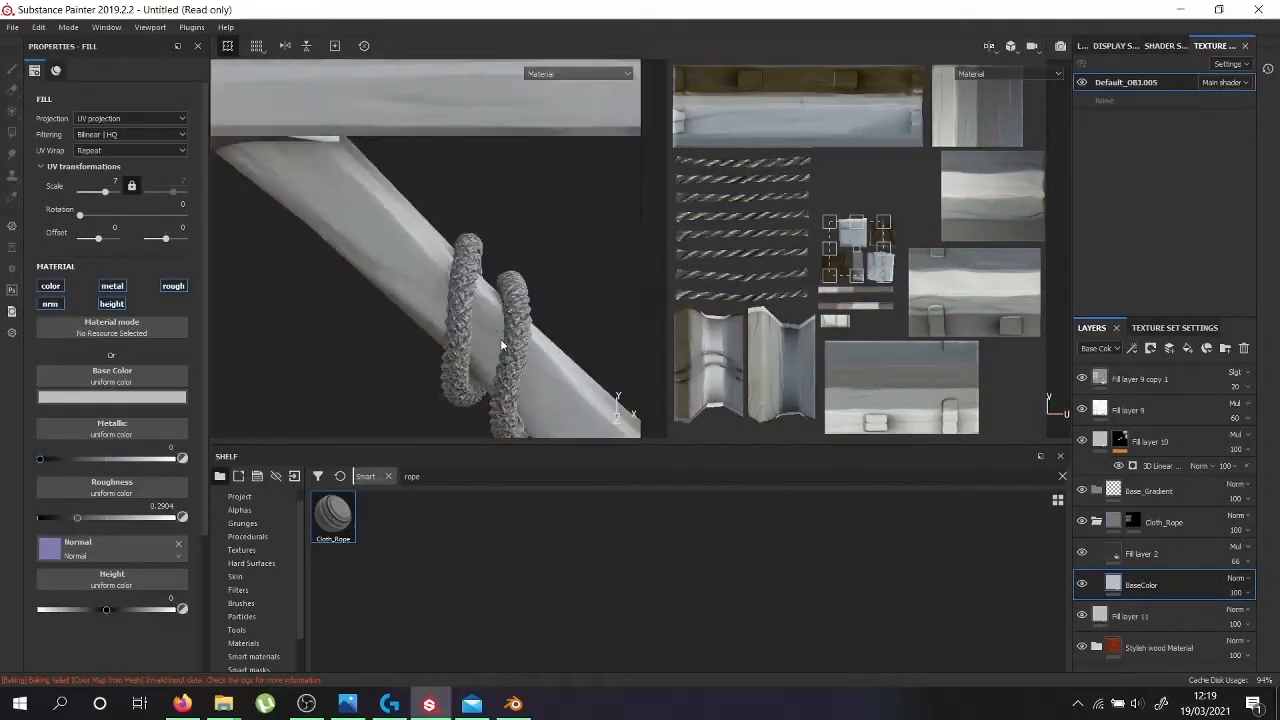
Set the rope fill layer's base color to golden brown and blend it as Color at 42 opacity
{"action": "left_click", "coordinate": [1248, 523]}
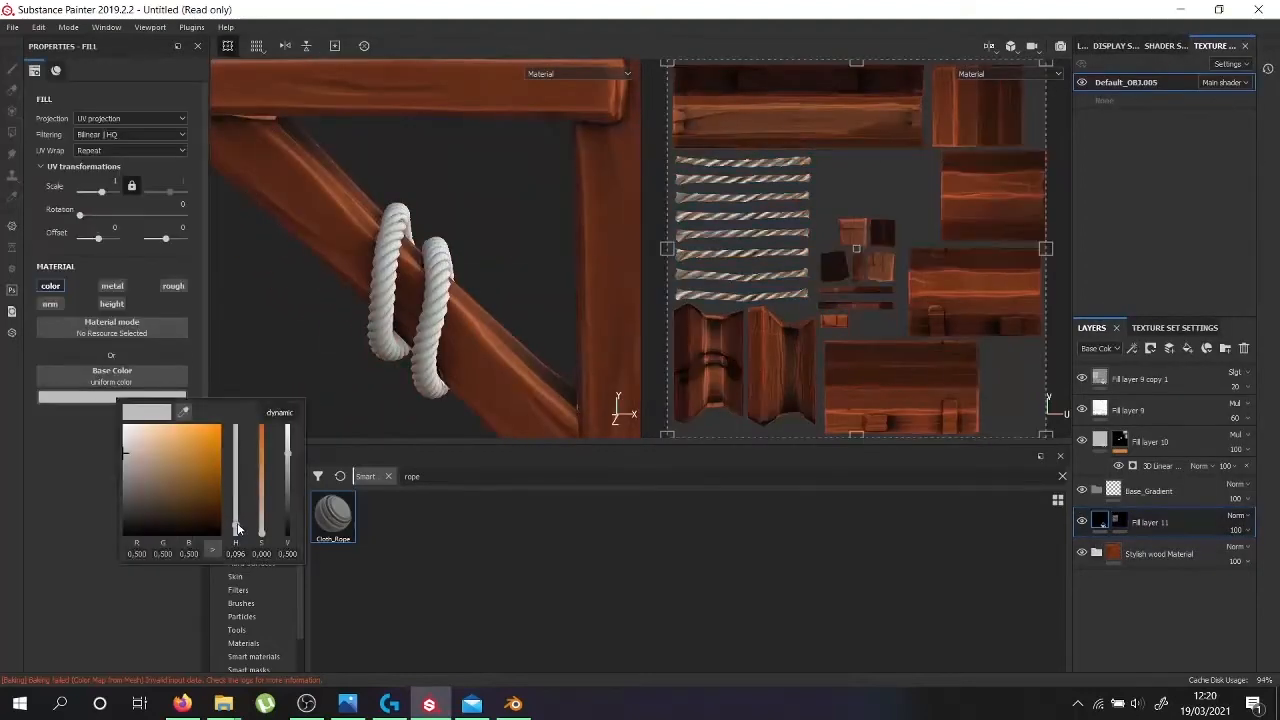
{"action": "left_click_drag", "start_coordinate": [186, 454], "coordinate": [270, 502]}
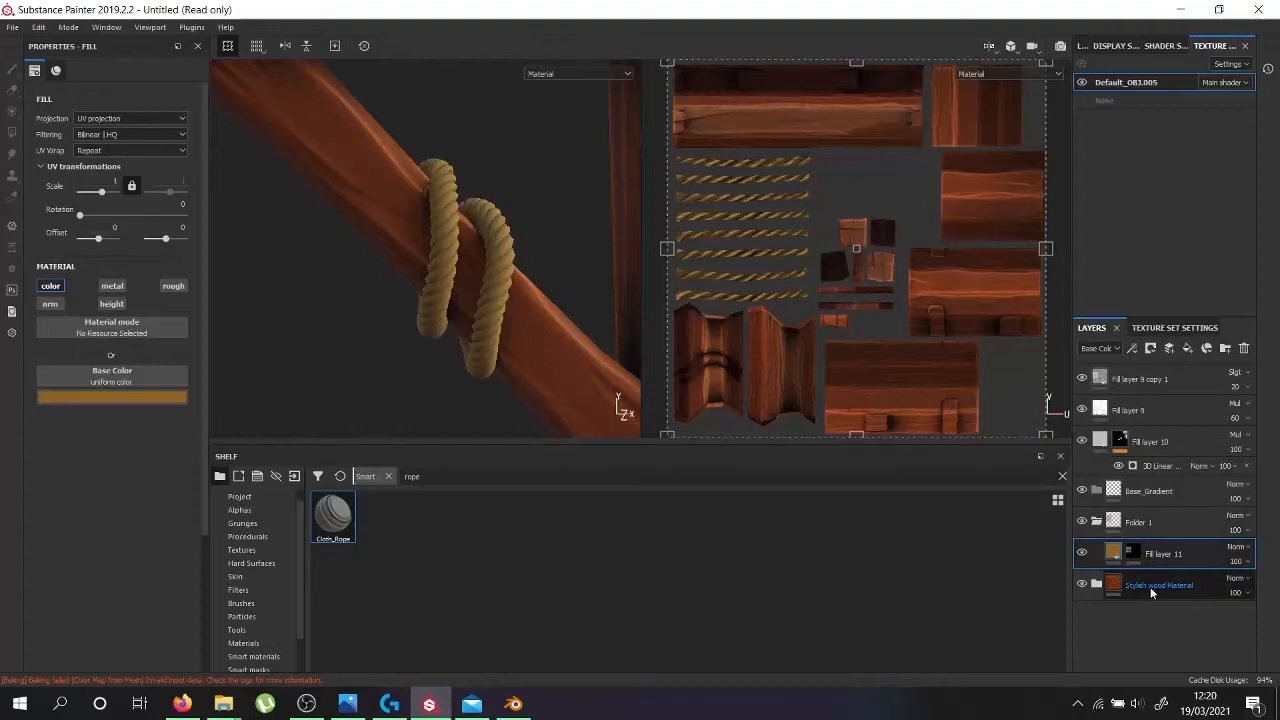
{"action": "mouse_move", "coordinate": [1150, 590]}
{"action": "left_mouse_down"}
{"action": "mouse_move", "coordinate": [1146, 517]}
{"action": "mouse_move", "coordinate": [1152, 575]}
{"action": "left_mouse_up"}
{"action": "left_click", "coordinate": [1238, 547]}
{"action": "left_click", "coordinate": [1236, 483]}
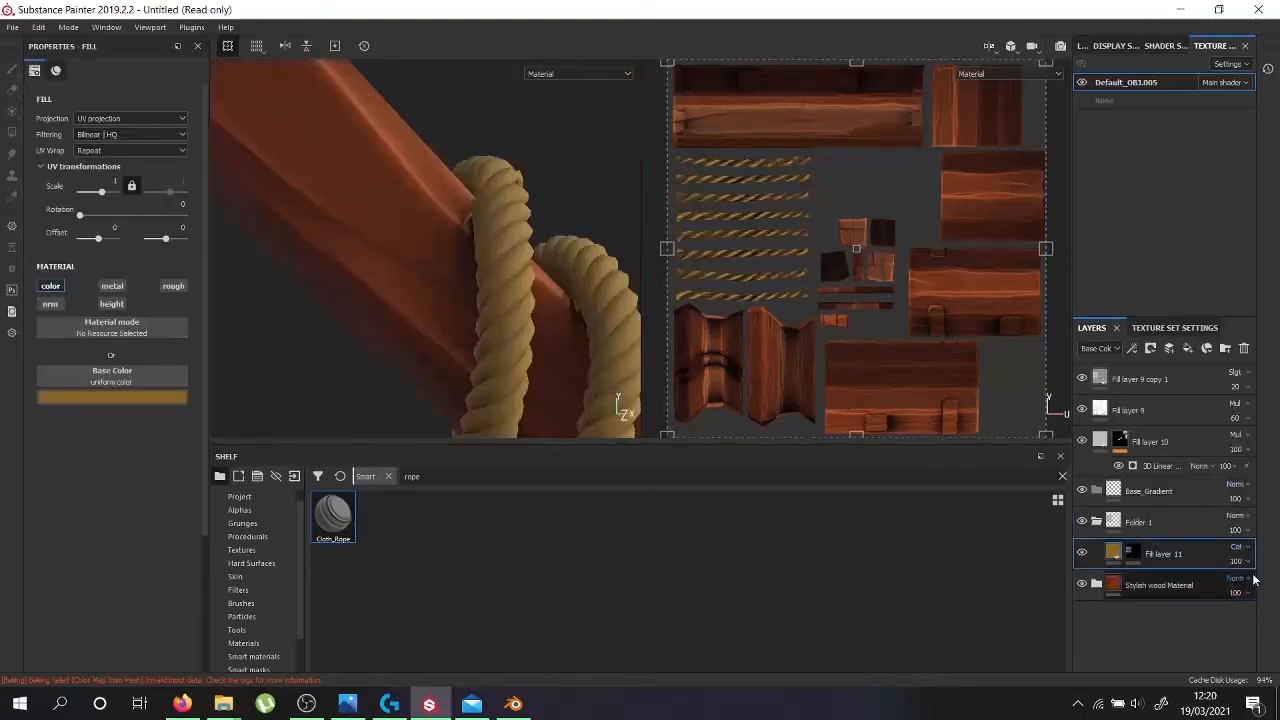
{"action": "left_click", "coordinate": [1241, 561]}
{"action": "left_click_drag", "start_coordinate": [1270, 587], "coordinate": [1237, 588]}
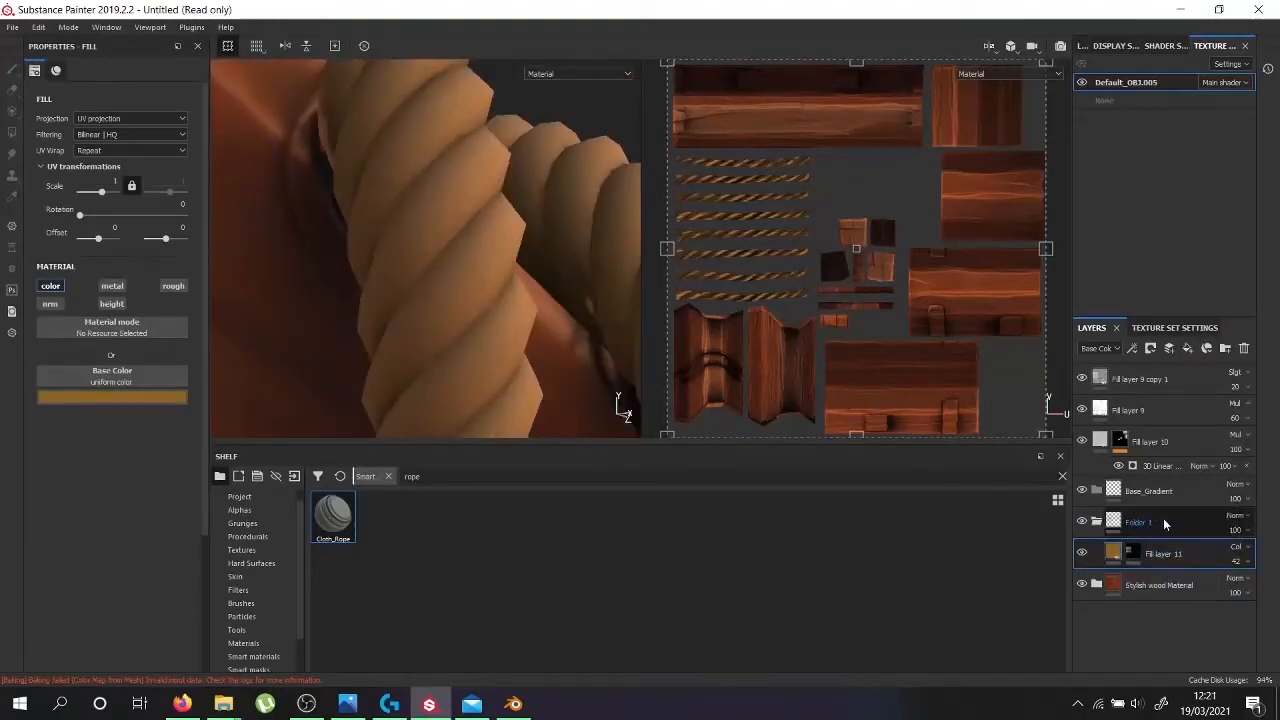
Place the rope fill layer in a new subfolder inside Folder 1 and give that subfolder a black mask
{"action": "right_click", "coordinate": [1166, 558]}
{"action": "left_click", "coordinate": [1225, 348]}
{"action": "left_click_drag", "start_coordinate": [1171, 583], "coordinate": [1171, 553]}
{"action": "right_click", "coordinate": [1171, 553]}
{"action": "left_click", "coordinate": [1134, 22]}
Duplicate the rope fill layer and set the copy's base color to a darker brown
{"action": "left_click", "coordinate": [1177, 584]}
{"action": "key", "text": "ctrl+d"}
{"action": "left_click", "coordinate": [130, 397]}
{"action": "left_click_drag", "start_coordinate": [300, 471], "coordinate": [308, 509]}
Delete the Base_Gradient layer and check the effect of Fill layer 10's visibility
{"action": "left_click", "coordinate": [1082, 491]}
{"action": "left_click", "coordinate": [1150, 491]}
{"action": "left_click", "coordinate": [1244, 348]}
{"action": "left_click", "coordinate": [1082, 441]}
Transfer the rope mask from the duplicated fill layer to the mask of Folder 2
{"action": "left_click", "coordinate": [1128, 553]}
{"action": "right_click", "coordinate": [1146, 549]}
{"action": "left_click", "coordinate": [1146, 549]}
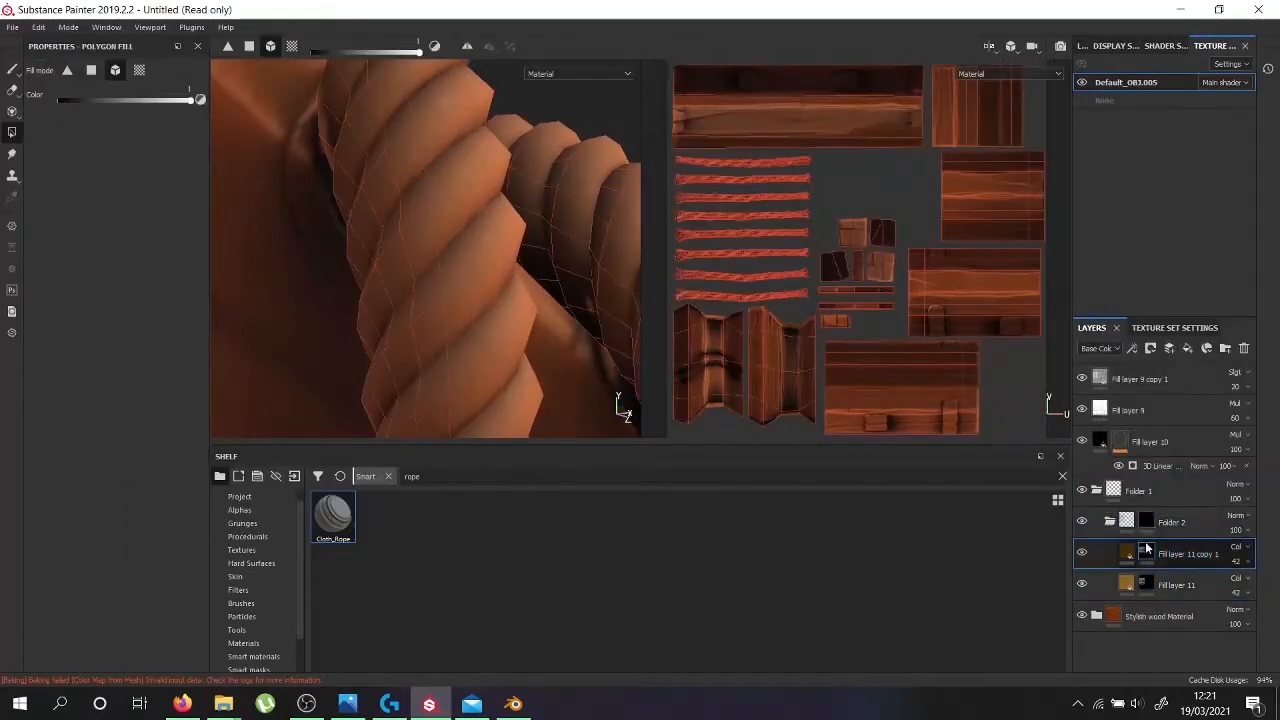
{"action": "right_click", "coordinate": [1146, 549]}
{"action": "left_click", "coordinate": [1172, 358]}
Add a fill with the Anisotropic Noise grayscale texture to the mask of Fill layer 11 copy 1
{"action": "right_click", "coordinate": [1146, 553]}
{"action": "left_click", "coordinate": [1130, 449]}
{"action": "left_click", "coordinate": [126, 290]}
{"action": "left_click", "coordinate": [157, 345]}
Remove the mask from the lighter Fill layer 11, then reselect its darker copy
{"action": "right_click", "coordinate": [1143, 612]}
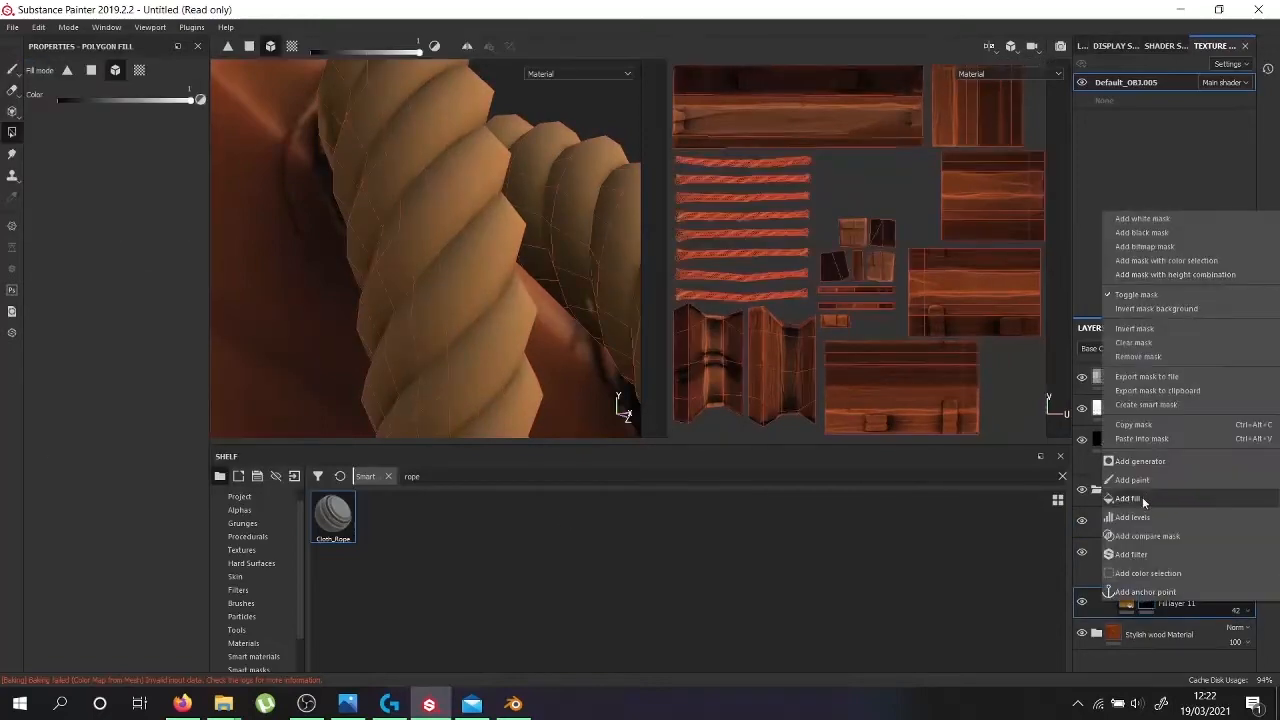
{"action": "left_click", "coordinate": [1151, 357]}
{"action": "scroll", "coordinate": [480, 260], "scroll_direction": "down", "scroll_amount": 5}
{"action": "left_click", "coordinate": [1147, 556]}
{"action": "left_click", "coordinate": [1127, 554]}
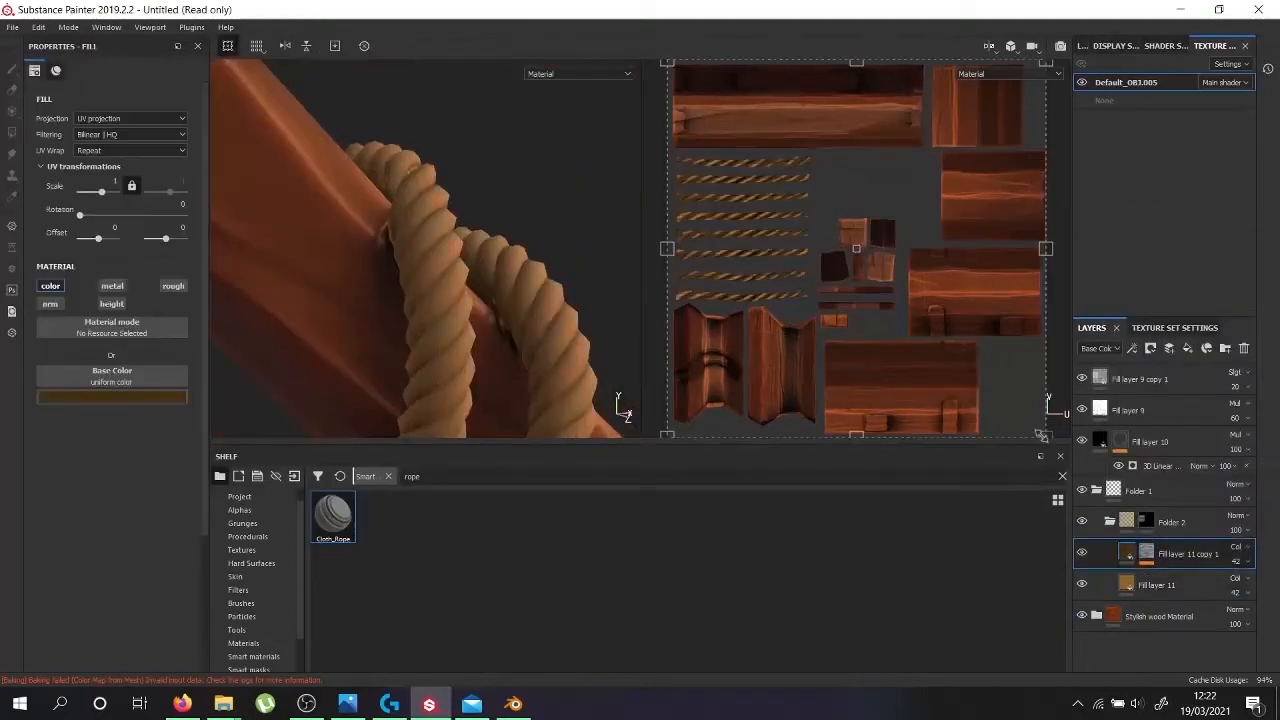
Raise the opacity of both rope fill layers in Folder 2 to 100
{"action": "left_click", "coordinate": [1150, 549]}
{"action": "left_click_drag", "start_coordinate": [1243, 586], "coordinate": [1278, 587]}
{"action": "left_click", "coordinate": [1238, 610]}
{"action": "left_click_drag", "start_coordinate": [1242, 635], "coordinate": [1278, 636]}
Scale the Anisotropic Noise mask fill to about 30.08 with offsets of 0.4834, and set its balance to 0.63
{"action": "left_click", "coordinate": [1188, 556]}
{"action": "left_click", "coordinate": [1174, 579]}
{"action": "left_click_drag", "start_coordinate": [1001, 149], "coordinate": [998, 154]}
{"action": "left_click_drag", "start_coordinate": [1083, 66], "coordinate": [1025, 82]}
{"action": "left_click_drag", "start_coordinate": [560, 225], "coordinate": [462, 206], "text": "alt"}
{"action": "scroll", "coordinate": [462, 206], "scroll_direction": "up", "scroll_amount": 4}
{"action": "scroll", "coordinate": [1022, 90], "scroll_direction": "up", "scroll_amount": 8}
{"action": "middle_click_drag", "start_coordinate": [1010, 130], "coordinate": [828, 291], "text": "alt"}
{"action": "scroll", "coordinate": [820, 297], "scroll_direction": "up", "scroll_amount": 3}
{"action": "left_click_drag", "start_coordinate": [790, 296], "coordinate": [888, 178]}
{"action": "left_click_drag", "start_coordinate": [117, 393], "coordinate": [132, 384]}
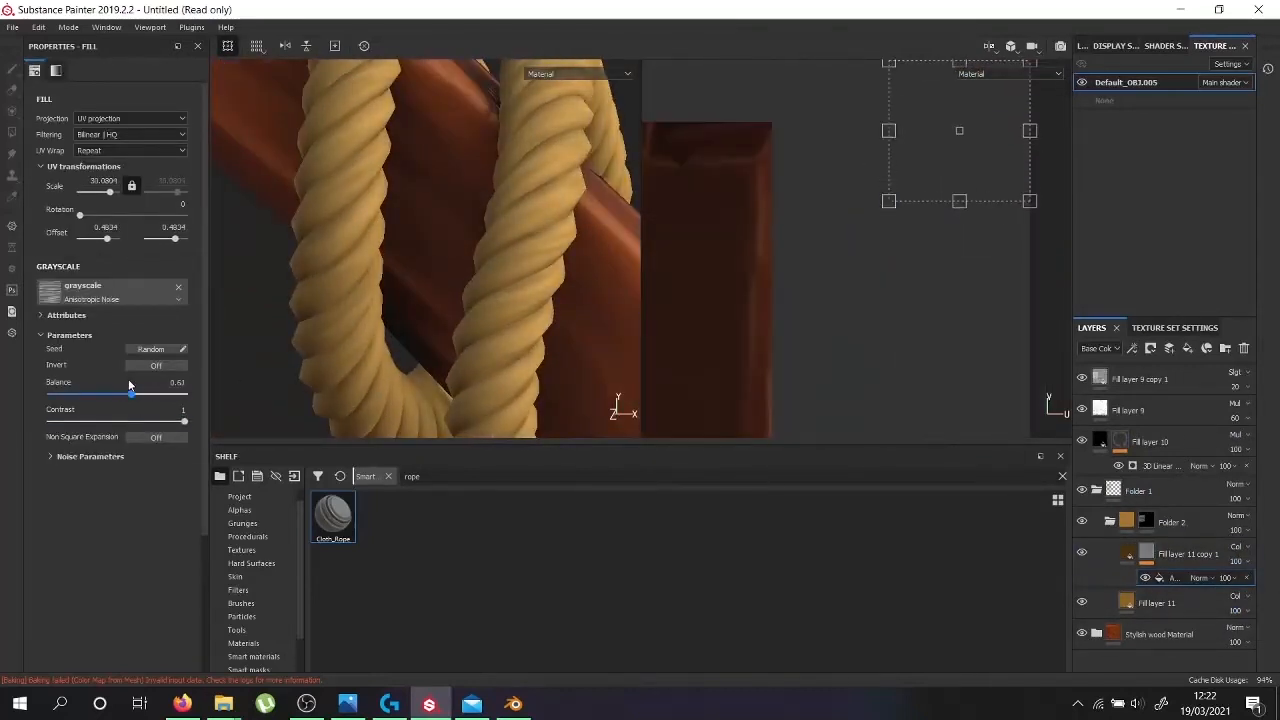
Examine the fibre noise on the rope loops from several distances and angles
{"action": "scroll", "coordinate": [486, 263], "scroll_direction": "down", "scroll_amount": 8}
{"action": "left_click_drag", "start_coordinate": [486, 263], "coordinate": [446, 317], "text": "alt"}
{"action": "scroll", "coordinate": [446, 317], "scroll_direction": "up", "scroll_amount": 5}
{"action": "scroll", "coordinate": [446, 317], "scroll_direction": "down", "scroll_amount": 5}
{"action": "left_click", "coordinate": [1109, 522]}
{"action": "left_click", "coordinate": [1146, 521]}
{"action": "mouse_move", "coordinate": [420, 262]}
{"action": "left_mouse_down", "text": "alt"}
{"action": "mouse_move", "coordinate": [346, 242]}
{"action": "mouse_move", "coordinate": [420, 283]}
{"action": "left_mouse_up", "text": "alt"}
{"action": "scroll", "coordinate": [346, 242], "scroll_direction": "up", "scroll_amount": 6}
{"action": "left_click", "coordinate": [1126, 521]}
{"action": "scroll", "coordinate": [382, 221], "scroll_direction": "up", "scroll_amount": 5}
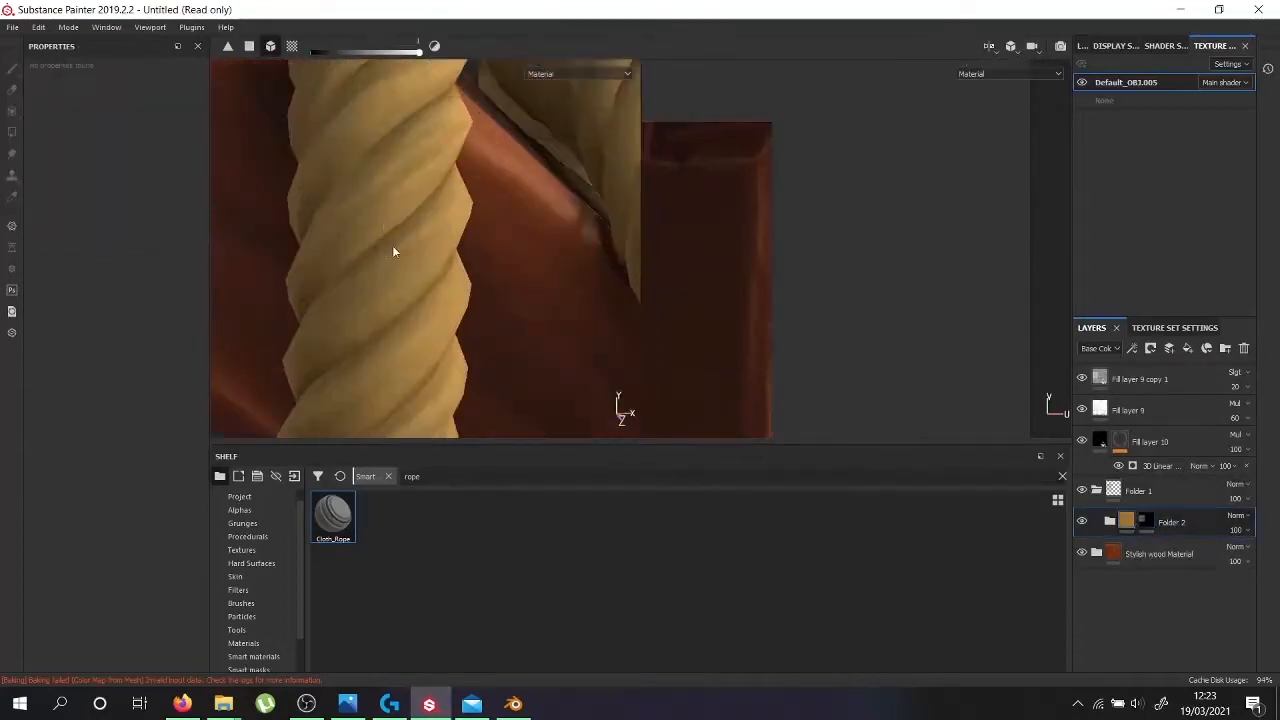
{"action": "scroll", "coordinate": [382, 221], "scroll_direction": "down", "scroll_amount": 5}
{"action": "left_click_drag", "start_coordinate": [382, 221], "coordinate": [440, 215], "text": "alt"}
Change the base color of Fill layer 11 to a lighter orange-tan for the rope
{"action": "left_click", "coordinate": [1109, 522]}
{"action": "left_click", "coordinate": [1130, 603]}
{"action": "left_click", "coordinate": [150, 399]}
{"action": "left_click_drag", "start_coordinate": [292, 507], "coordinate": [293, 460]}
{"action": "left_click_drag", "start_coordinate": [319, 474], "coordinate": [318, 451]}
Adjust the dark brown base color of Fill layer 11 copy 1 and set its blending mode to Normal
{"action": "left_click", "coordinate": [1127, 554]}
{"action": "left_click", "coordinate": [150, 399]}
{"action": "left_click_drag", "start_coordinate": [319, 506], "coordinate": [338, 463]}
{"action": "left_click", "coordinate": [1238, 547]}
{"action": "left_click", "coordinate": [1210, 146]}
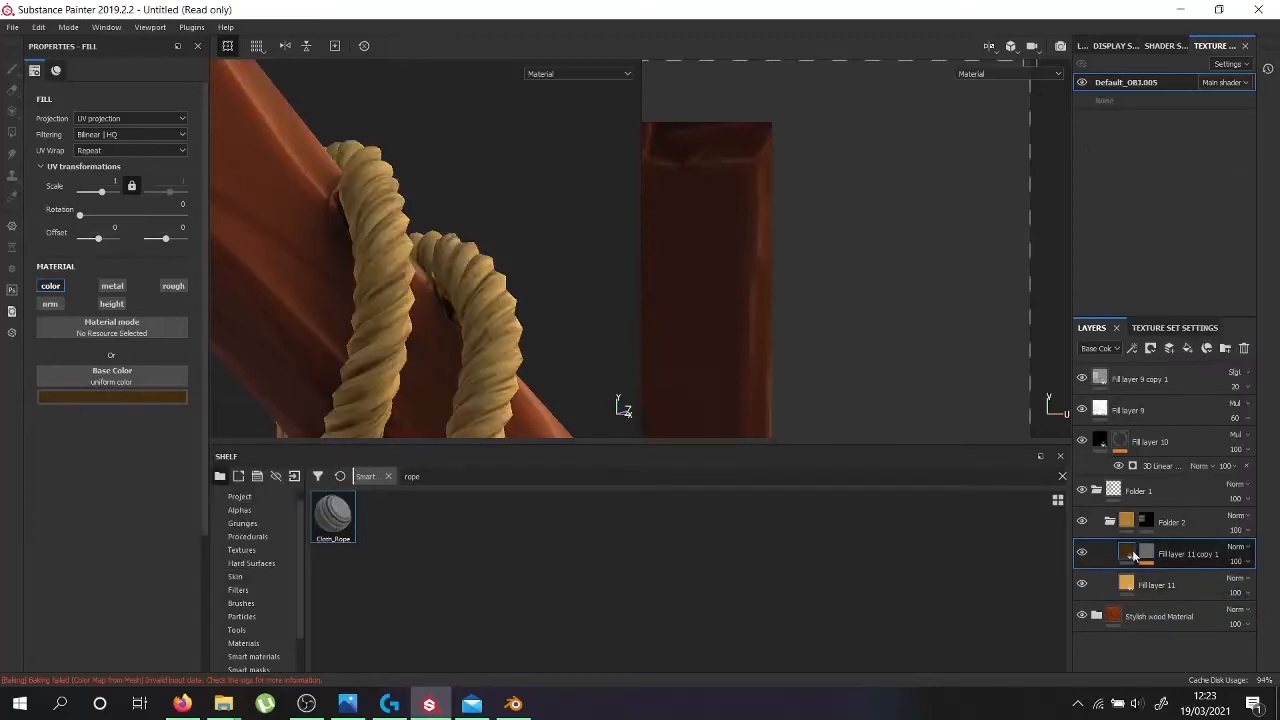
Change the base color of Fill layer 11 copy 1 to a brighter golden brown and check it on the rope
{"action": "left_click", "coordinate": [150, 399]}
{"action": "left_click_drag", "start_coordinate": [318, 462], "coordinate": [326, 478]}
{"action": "left_click_drag", "start_coordinate": [288, 352], "coordinate": [417, 309], "text": "alt"}
{"action": "scroll", "coordinate": [417, 309], "scroll_direction": "down", "scroll_amount": 5}
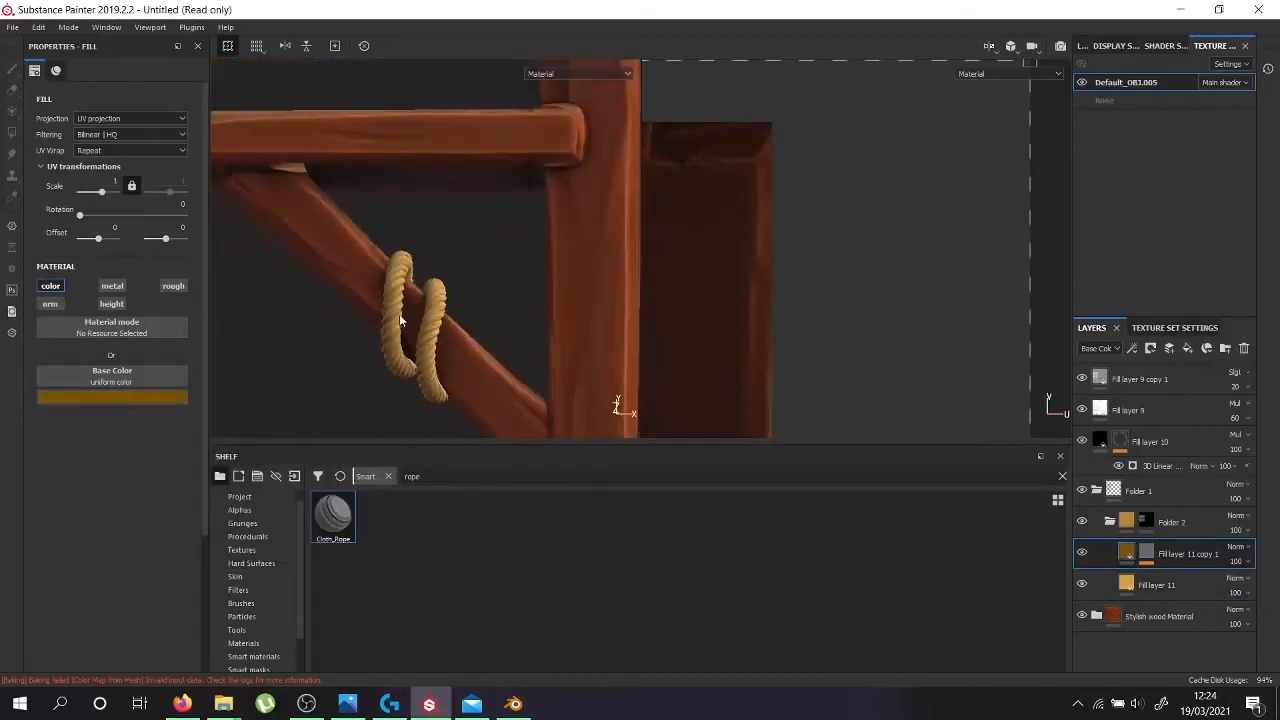
{"action": "scroll", "coordinate": [417, 309], "scroll_direction": "up", "scroll_amount": 7}
Rename Fill layer 11 copy 1 as Detail01, Fill layer 11 as Detail02, and Folder 2 as RopeMaterial
{"action": "left_click", "coordinate": [1172, 524]}
{"action": "left_click", "coordinate": [1181, 560]}
{"action": "type", "text": "Detail01"}
{"action": "double_click", "coordinate": [1168, 588]}
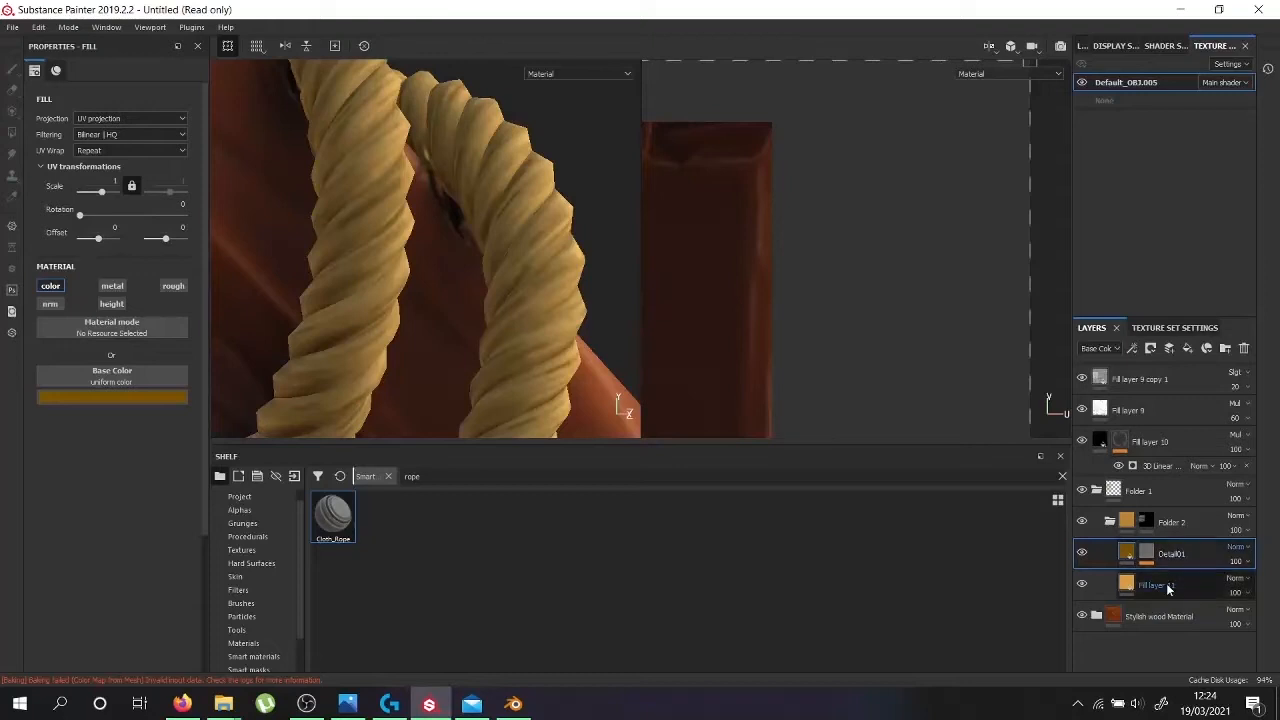
{"action": "type", "text": "Detail02"}
{"action": "double_click", "coordinate": [1171, 525]}
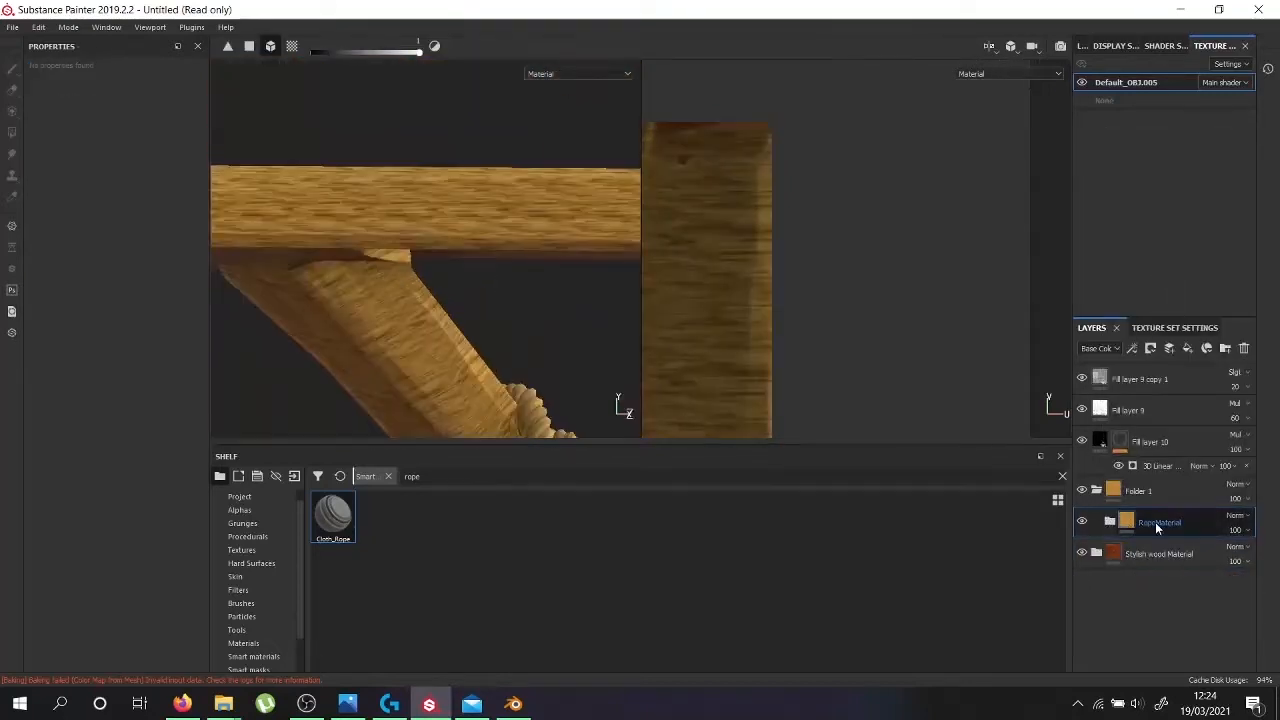
Move the RopeMaterial folder out of Folder 1 and remove its mask
{"action": "left_click", "coordinate": [1152, 522]}
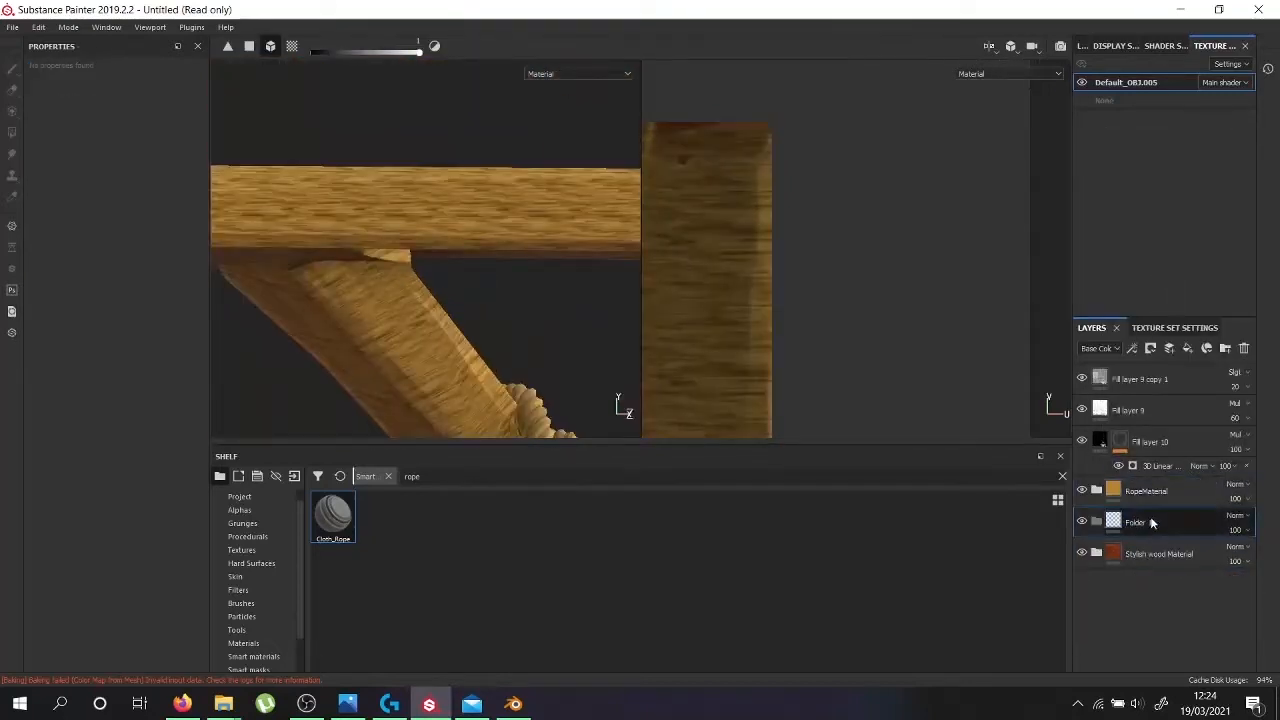
{"action": "right_click", "coordinate": [1142, 491]}
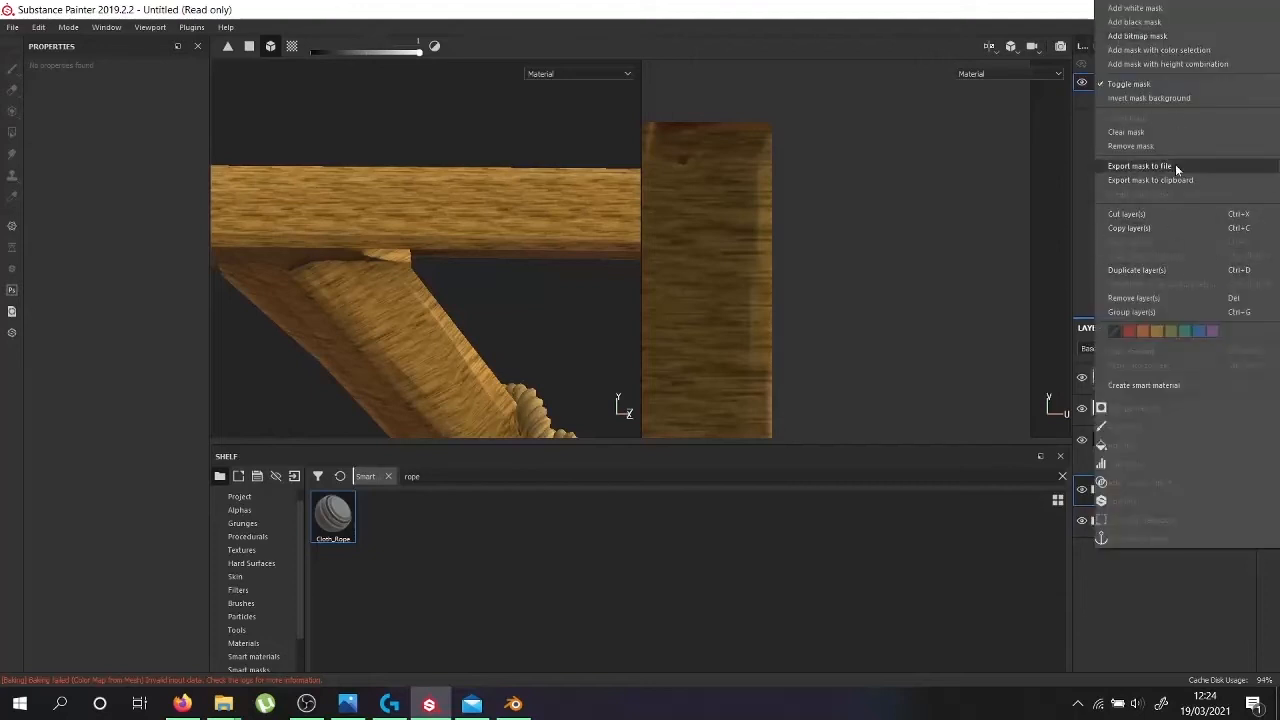
{"action": "left_click", "coordinate": [1168, 146]}
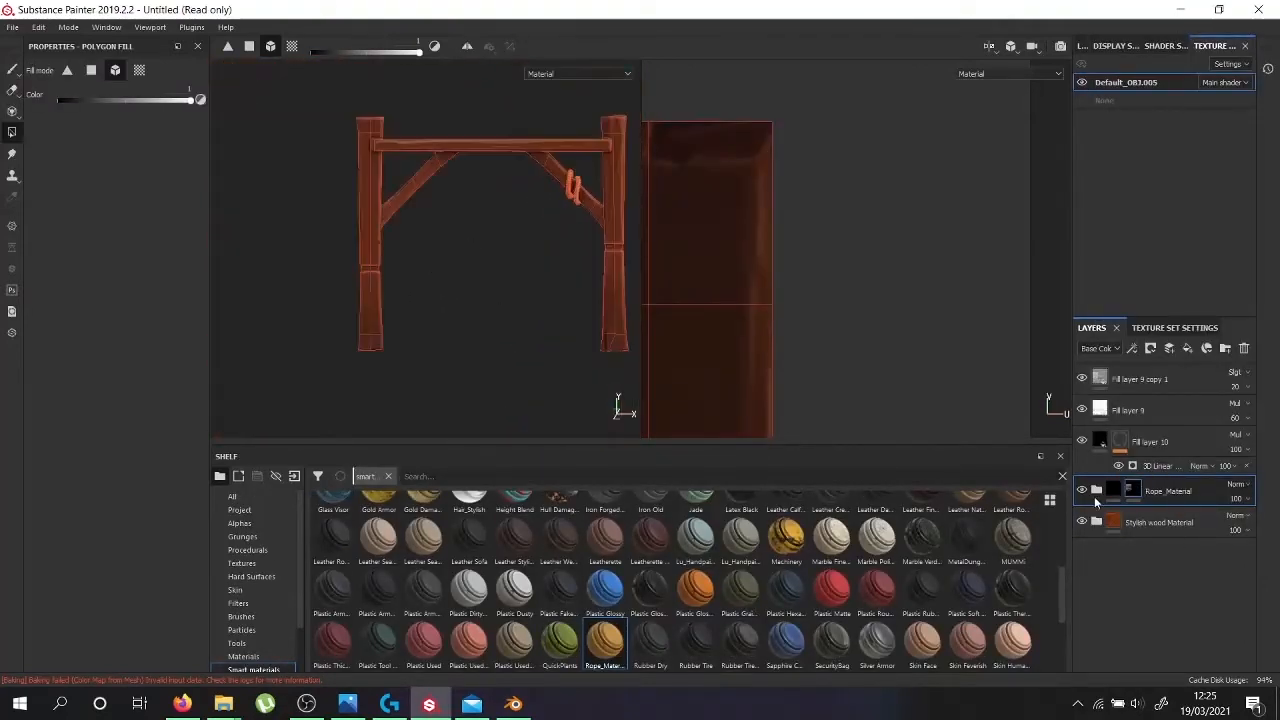
Export the textures with the Diffuse configuration to a new Texture_02 folder inside Viga
{"action": "left_click", "coordinate": [12, 27]}
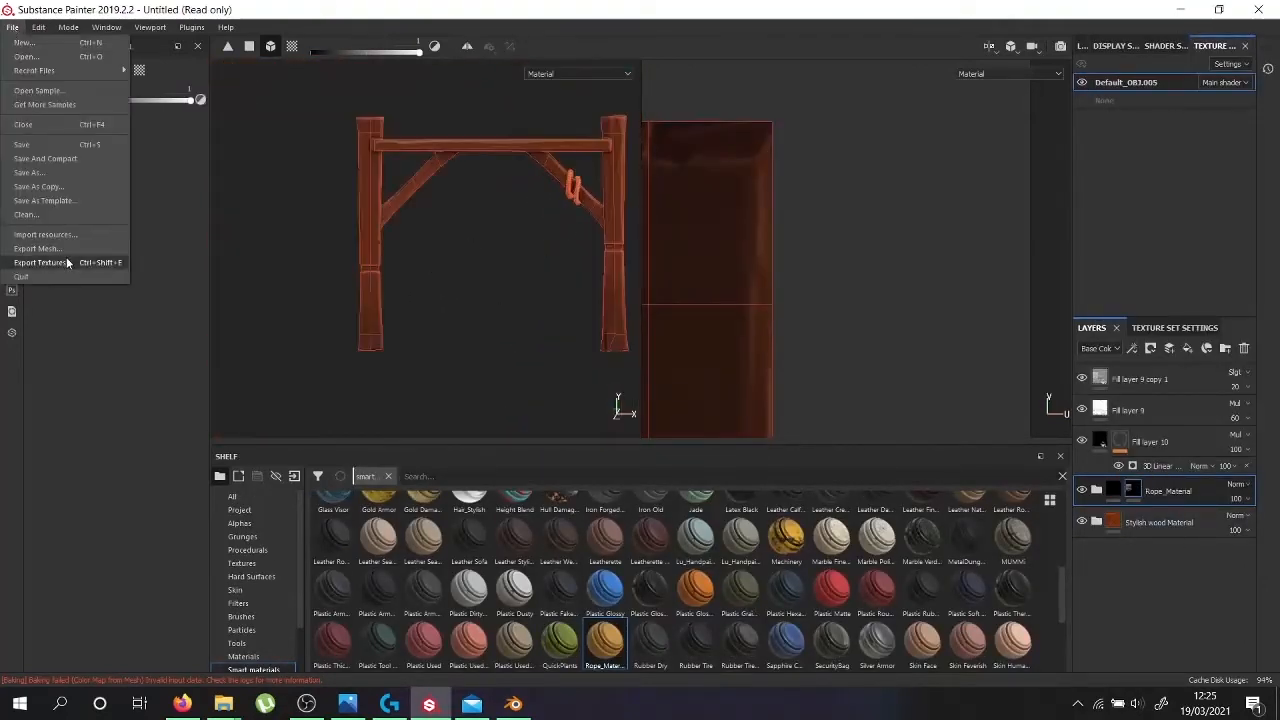
{"action": "left_click", "coordinate": [67, 262]}
{"action": "left_click", "coordinate": [614, 160]}
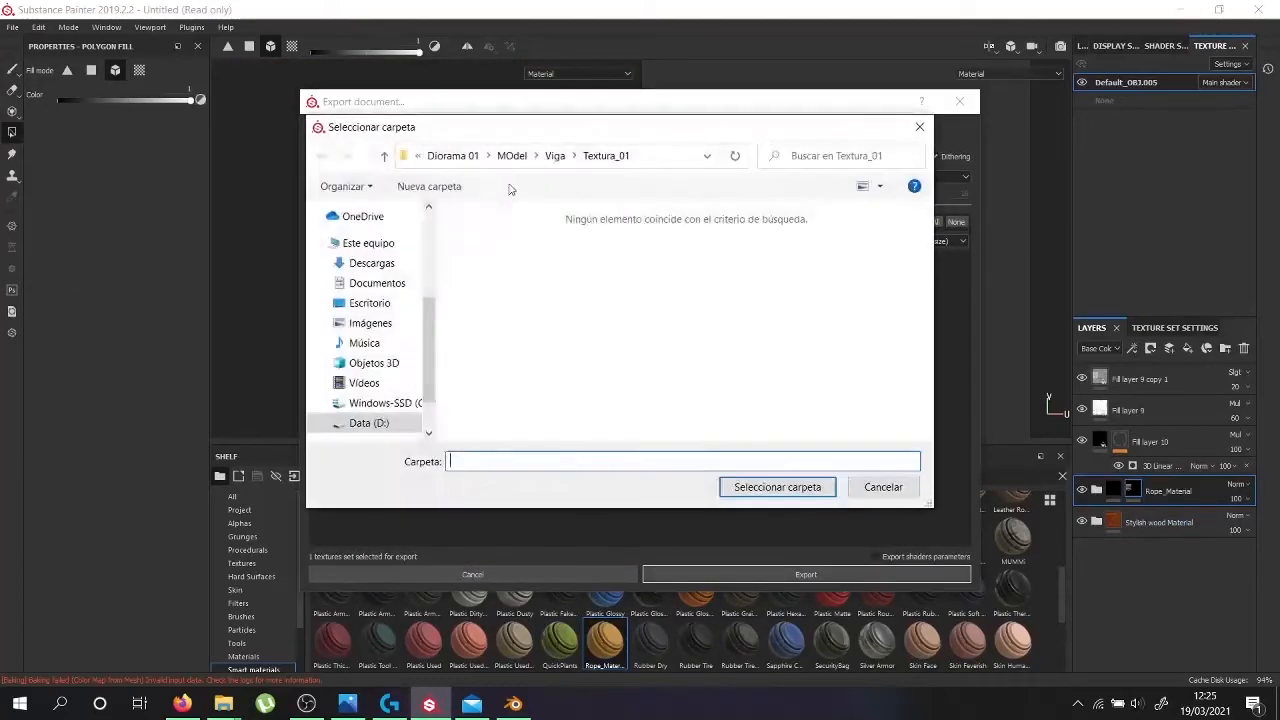
{"action": "left_click", "coordinate": [556, 156]}
{"action": "left_click", "coordinate": [442, 188]}
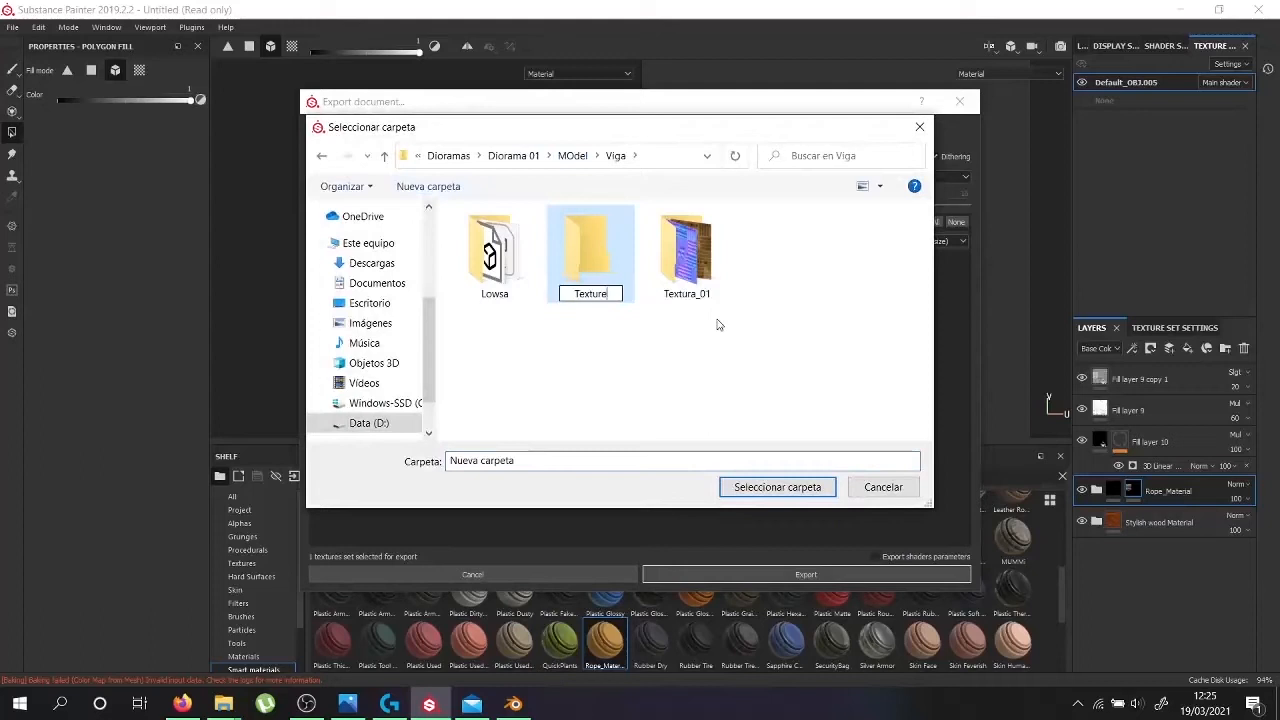
{"action": "type", "text": "Texture_02"}
{"action": "key", "text": "Return"}
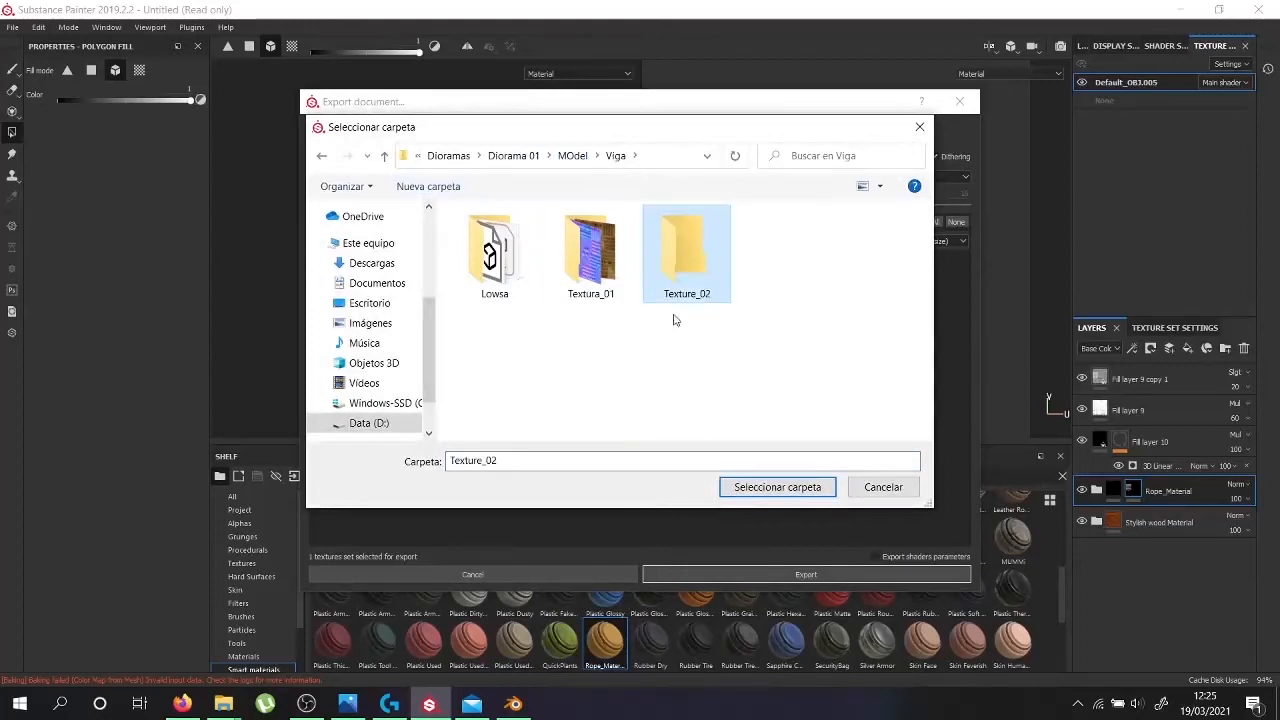
{"action": "key", "text": "Return"}
{"action": "key", "text": "Return"}
{"action": "left_click", "coordinate": [780, 575]}
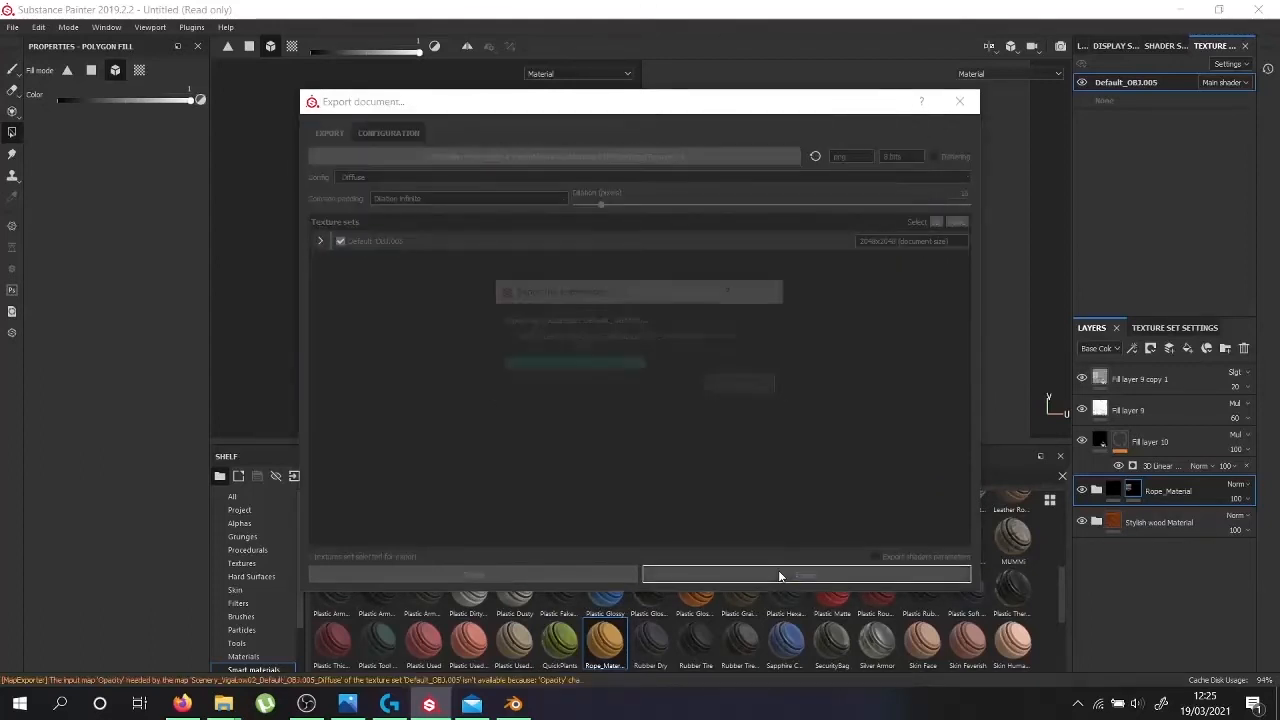
{"action": "left_click", "coordinate": [665, 364]}
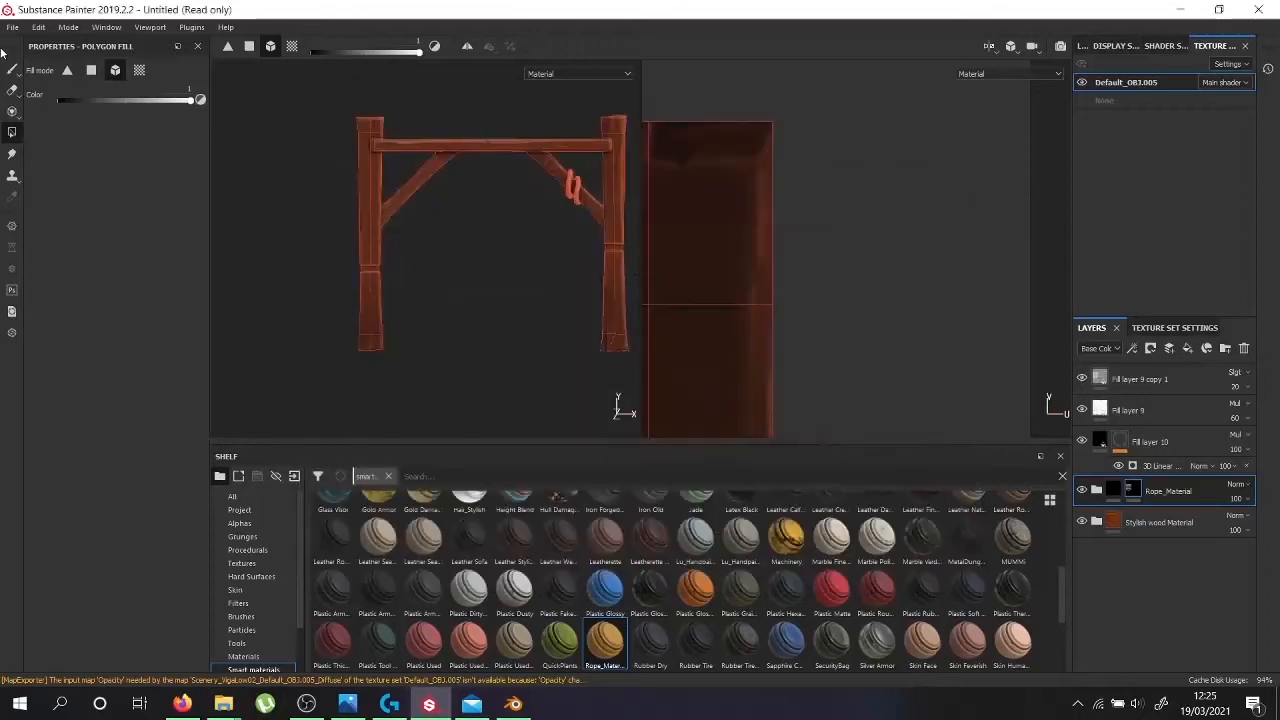
{"action": "left_click", "coordinate": [12, 27]}
{"action": "left_click", "coordinate": [60, 275]}
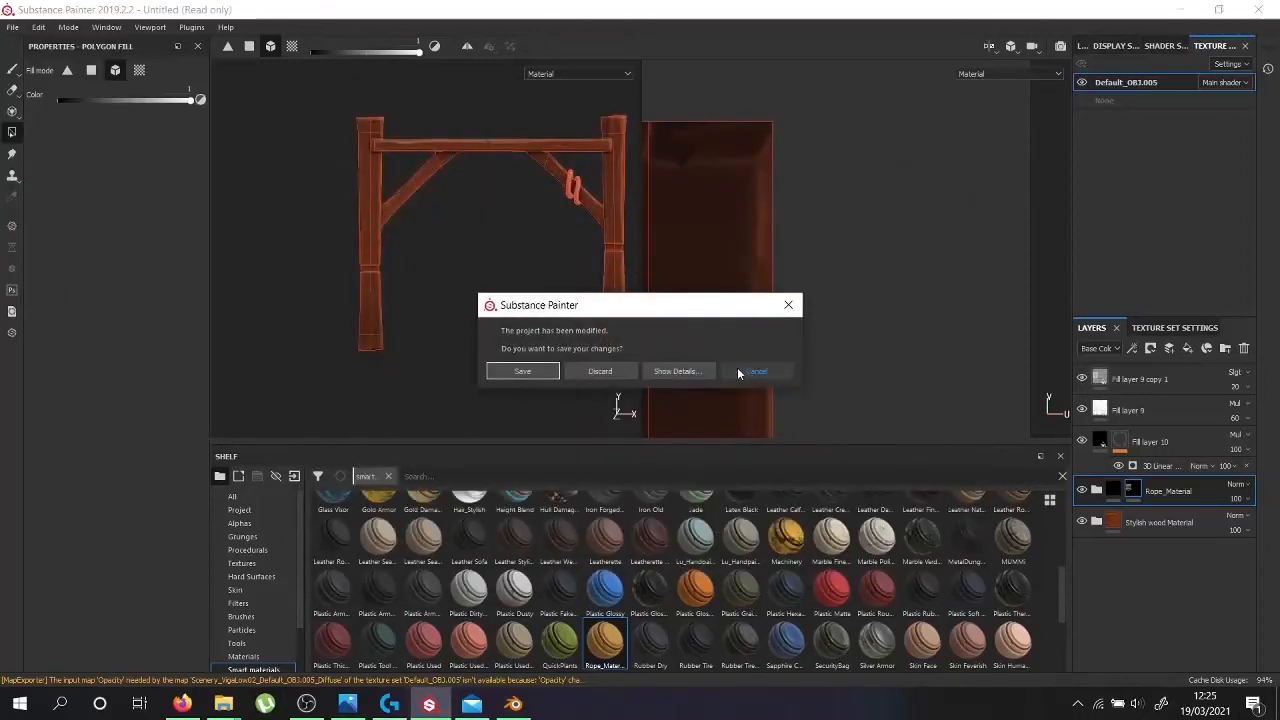
{"action": "left_click", "coordinate": [747, 370]}
Export the textures to the Texture_02 folder with the Unity 5 My configuration
{"action": "left_click", "coordinate": [12, 27]}
{"action": "left_click", "coordinate": [40, 262]}
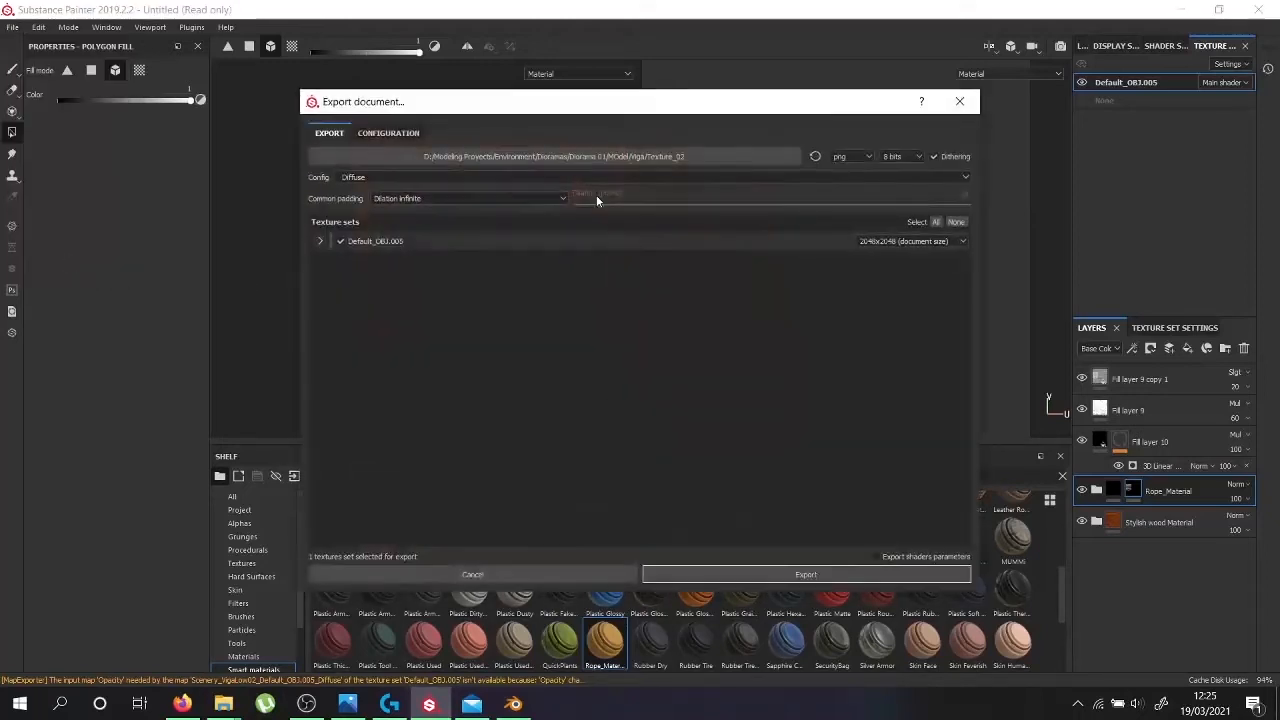
{"action": "left_click", "coordinate": [448, 178]}
{"action": "scroll", "coordinate": [446, 233], "scroll_direction": "down", "scroll_amount": 6}
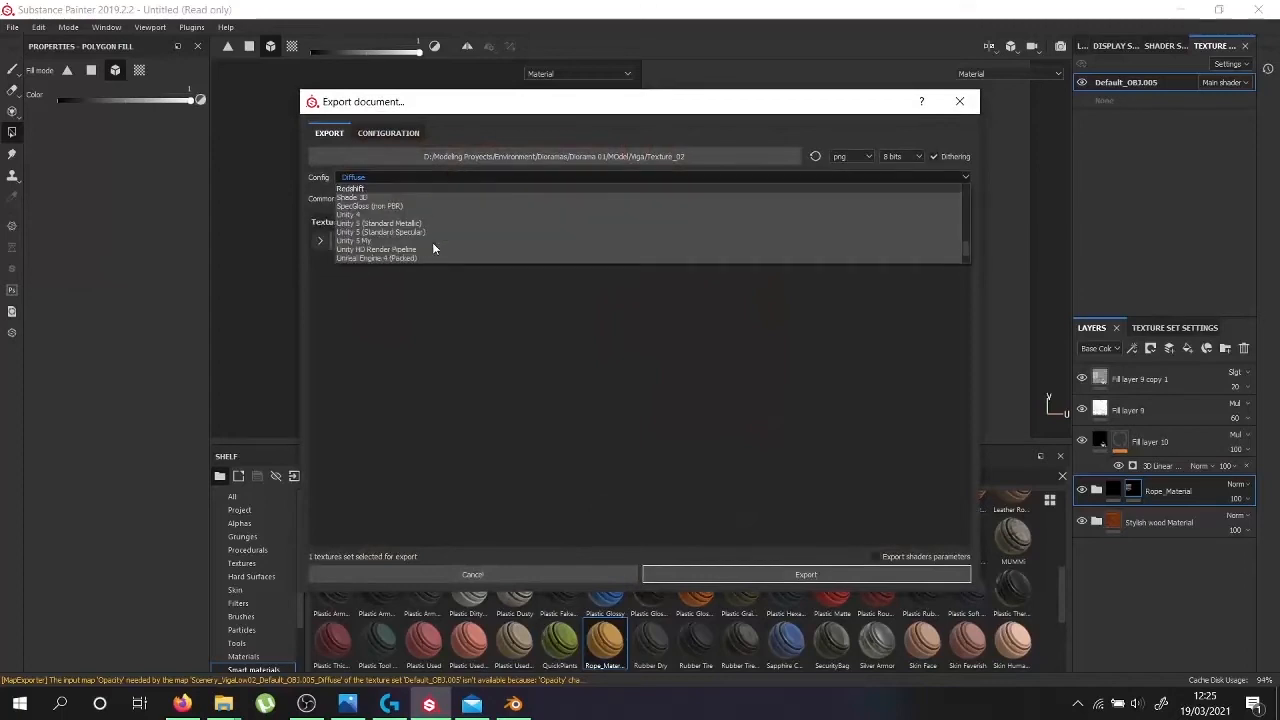
{"action": "left_click", "coordinate": [419, 214]}
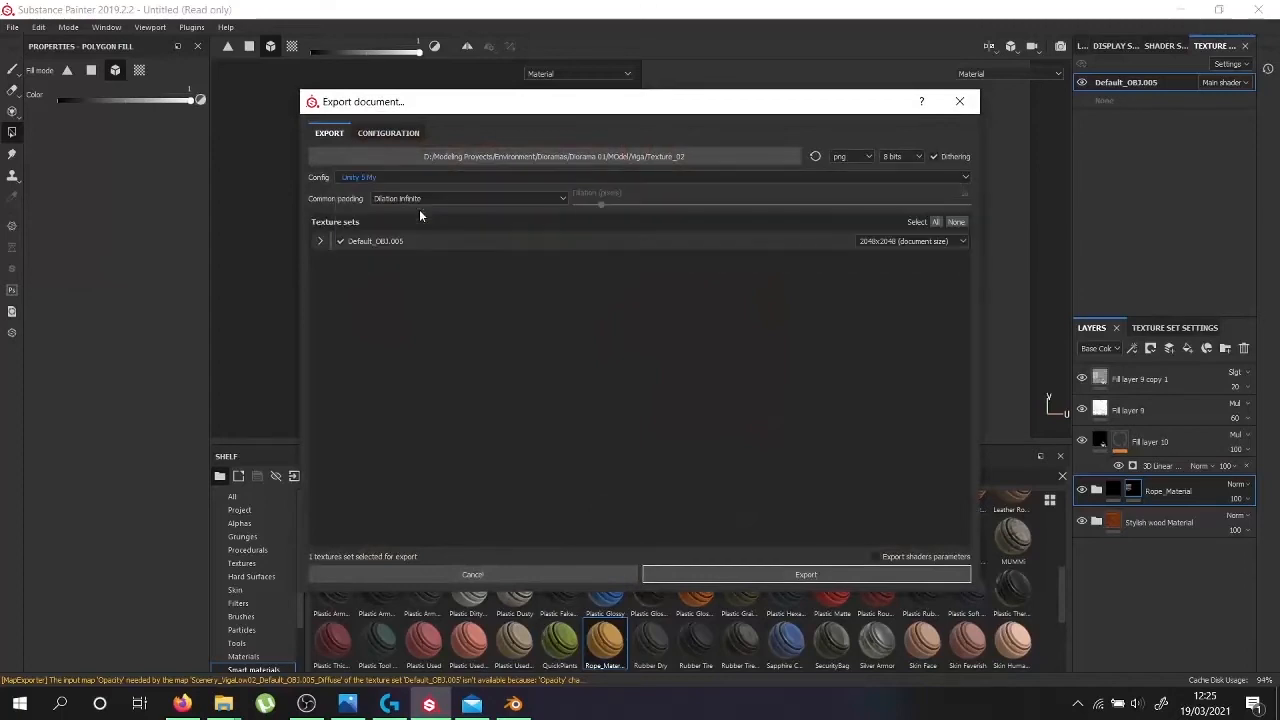
{"action": "left_click", "coordinate": [702, 575]}
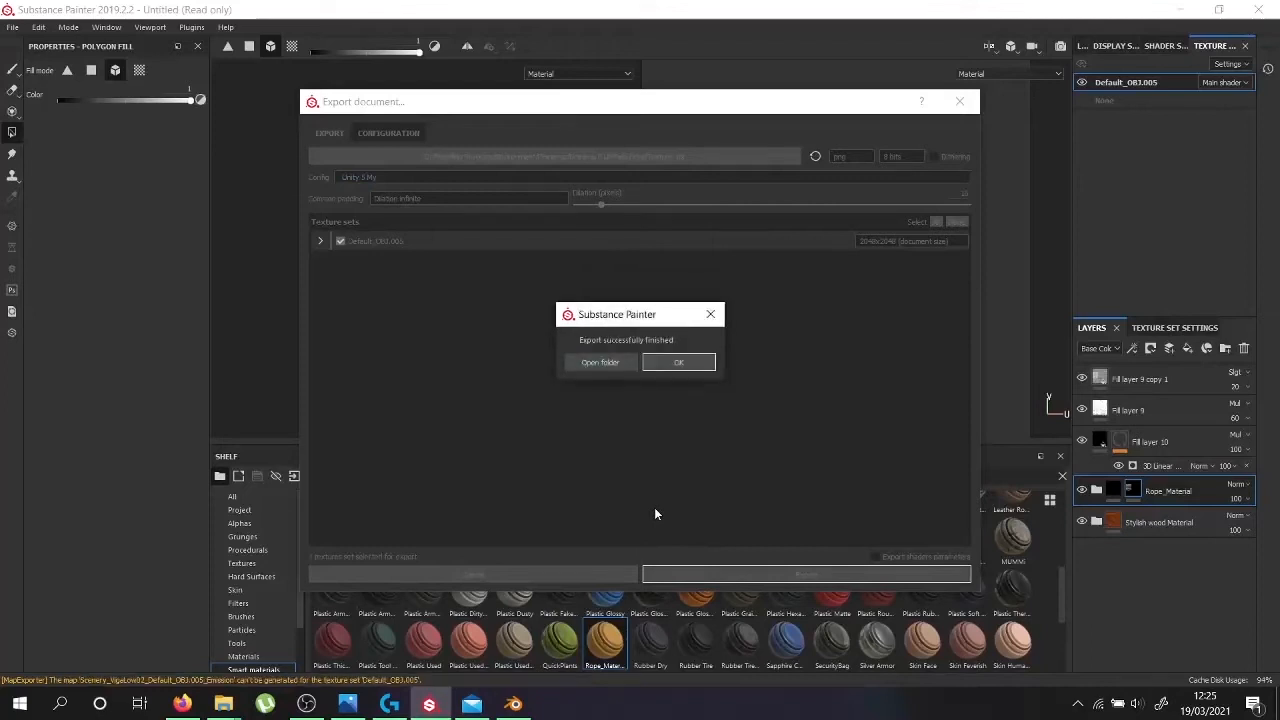
{"action": "left_click", "coordinate": [699, 365]}
Save the project as Viga in the Viga folder
{"action": "key", "text": "ctrl+s"}
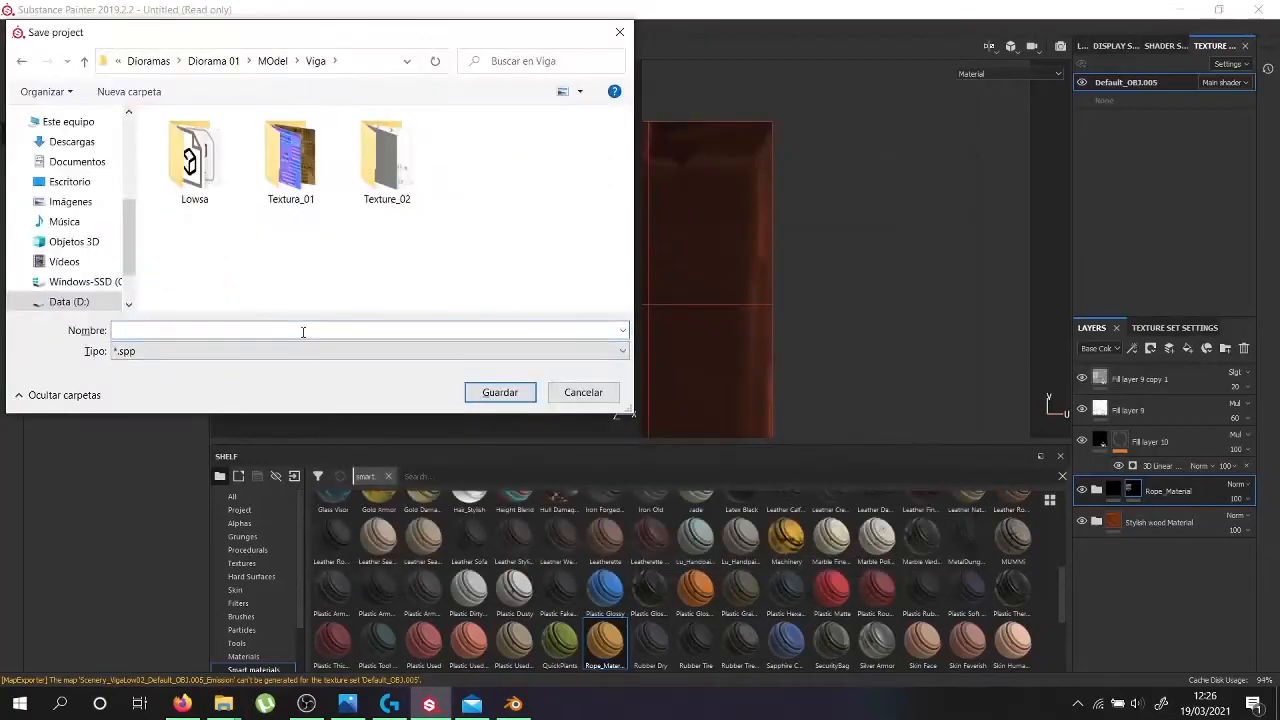
{"action": "key", "text": "Return"}
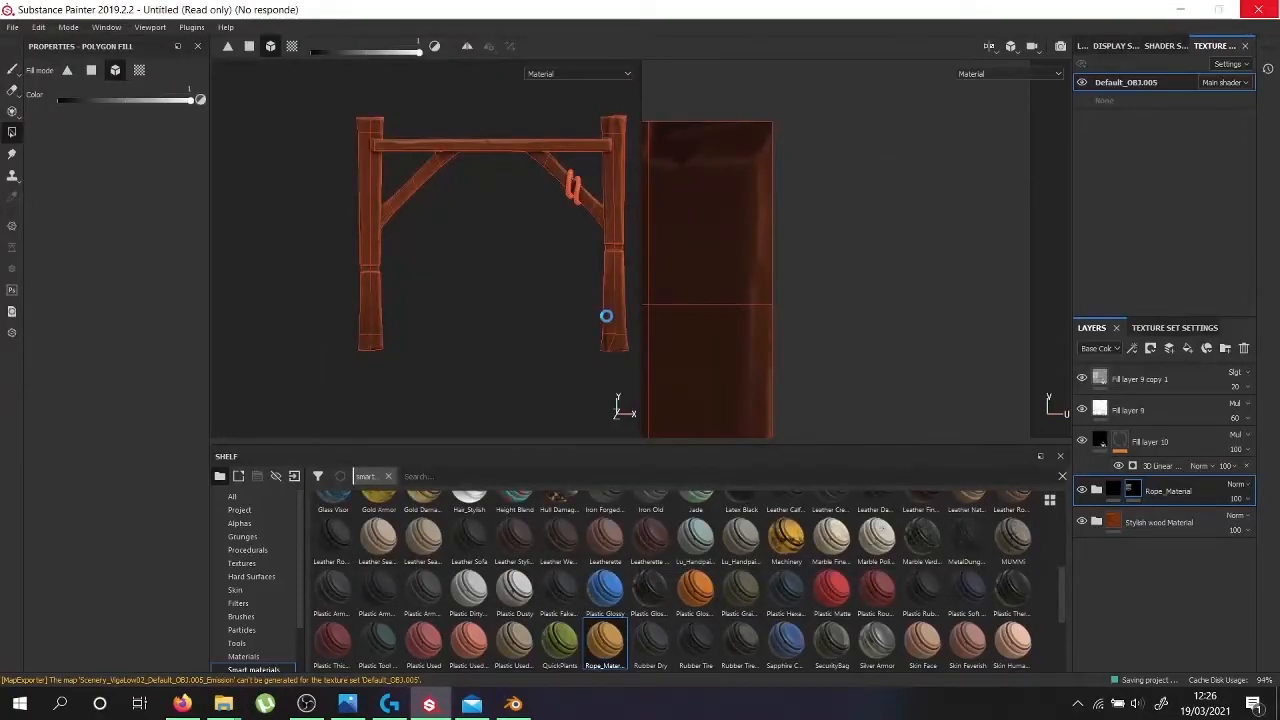
{"action": "left_click_drag", "start_coordinate": [480, 375], "coordinate": [520, 290], "text": "alt"}
Group Fill layer 9 copy 1, Fill layer 9 and Fill layer 10 in a new folder with Passthrough blending
{"action": "left_click", "coordinate": [1191, 348]}
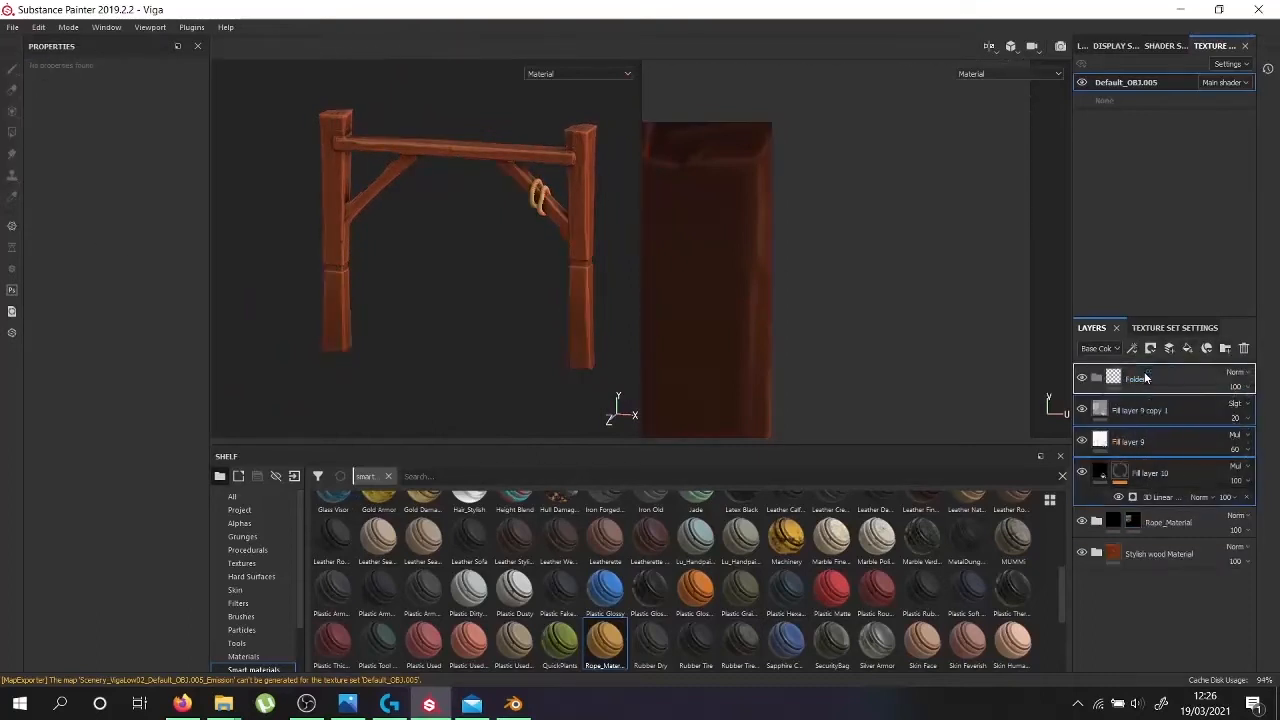
{"action": "left_click", "coordinate": [1236, 374]}
{"action": "left_click", "coordinate": [1223, 57]}
{"action": "scroll", "coordinate": [571, 161], "scroll_direction": "up", "scroll_amount": 6}
{"action": "left_click", "coordinate": [1236, 374]}
{"action": "left_click", "coordinate": [1220, 343]}
{"action": "left_click", "coordinate": [1236, 374]}
{"action": "left_click", "coordinate": [1220, 18]}
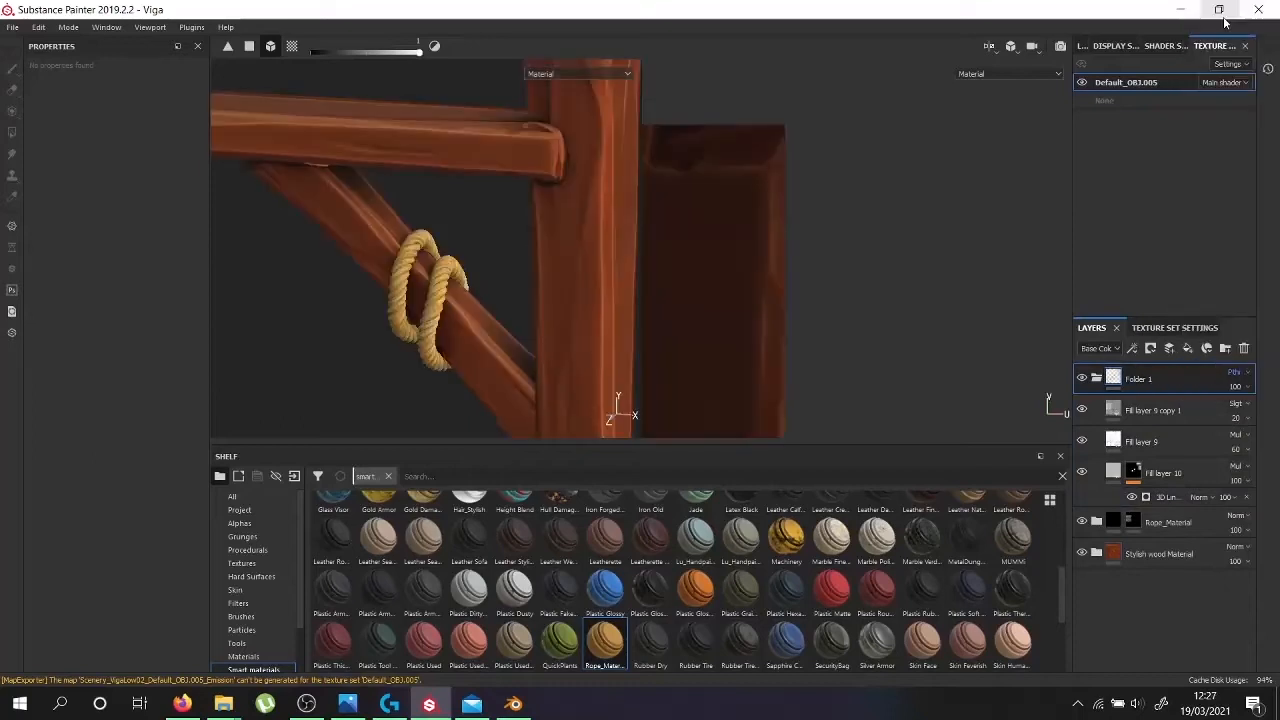
Rename the new folder holding the three top fill layers as Base_Material
{"action": "left_click", "coordinate": [1144, 386]}
{"action": "type", "text": "Base_Materi"}
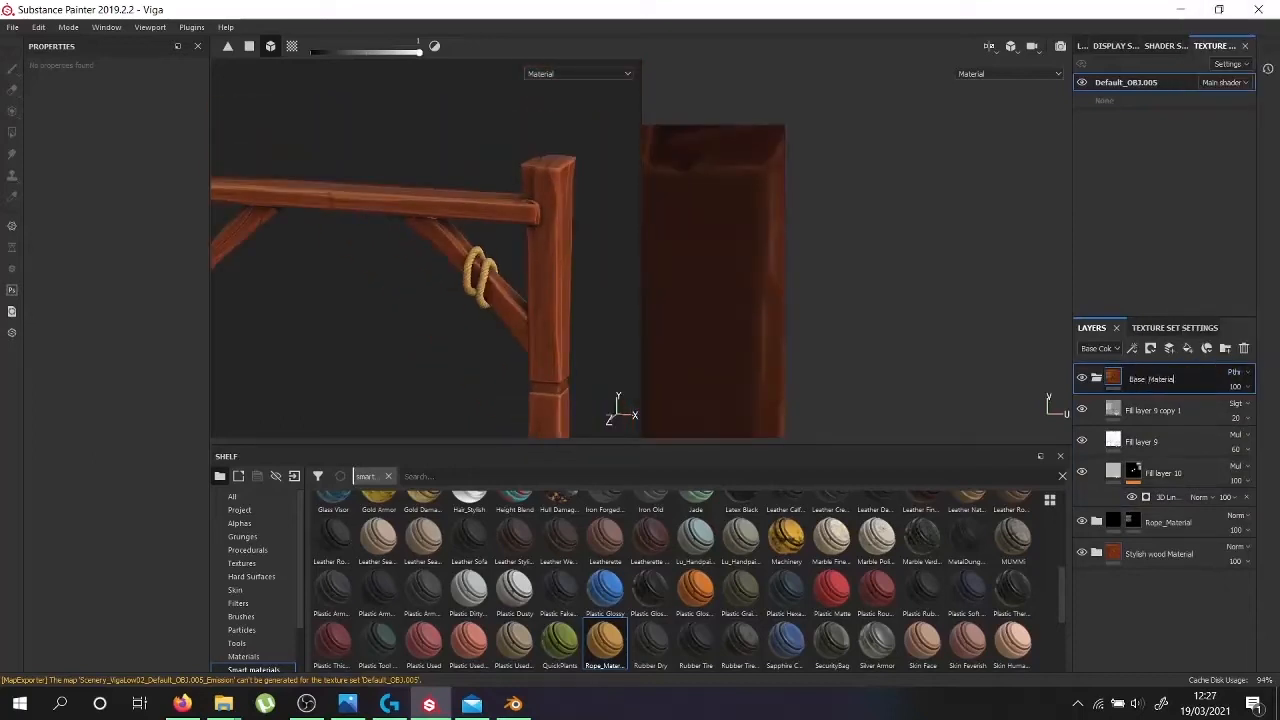
{"action": "type", "text": "al"}
{"action": "key", "text": "Return"}
Search the shelf's smart materials for "base" and open the options of the first result
{"action": "left_click", "coordinate": [426, 476]}
{"action": "type", "text": "base"}
{"action": "right_click", "coordinate": [326, 500]}
{"action": "left_click", "coordinate": [379, 626]}
Rename the Base_Material folder as Base_Gradient
{"action": "key", "text": "BackSpace"}
{"action": "key", "text": "BackSpace"}
{"action": "key", "text": "BackSpace"}
{"action": "key", "text": "BackSpace"}
{"action": "key", "text": "BackSpace"}
{"action": "key", "text": "BackSpace"}
{"action": "key", "text": "BackSpace"}
{"action": "key", "text": "BackSpace"}
{"action": "type", "text": "Gradient"}
{"action": "key", "text": "Return"}
Create a smart material from the Base_Gradient folder and delete the duplicate preset from the shelf
{"action": "right_click", "coordinate": [1137, 382]}
{"action": "left_click", "coordinate": [1150, 384]}
{"action": "right_click", "coordinate": [527, 573]}
Replace the project mesh with the Scenery_VigaLow03 mesh in the project configuration
{"action": "left_click", "coordinate": [20, 34]}
{"action": "left_click", "coordinate": [18, 30]}
{"action": "mouse_move", "coordinate": [38, 28]}
{"action": "left_click", "coordinate": [69, 71]}
{"action": "left_click", "coordinate": [740, 268]}
{"action": "double_click", "coordinate": [882, 440]}
{"action": "key", "text": "Return"}
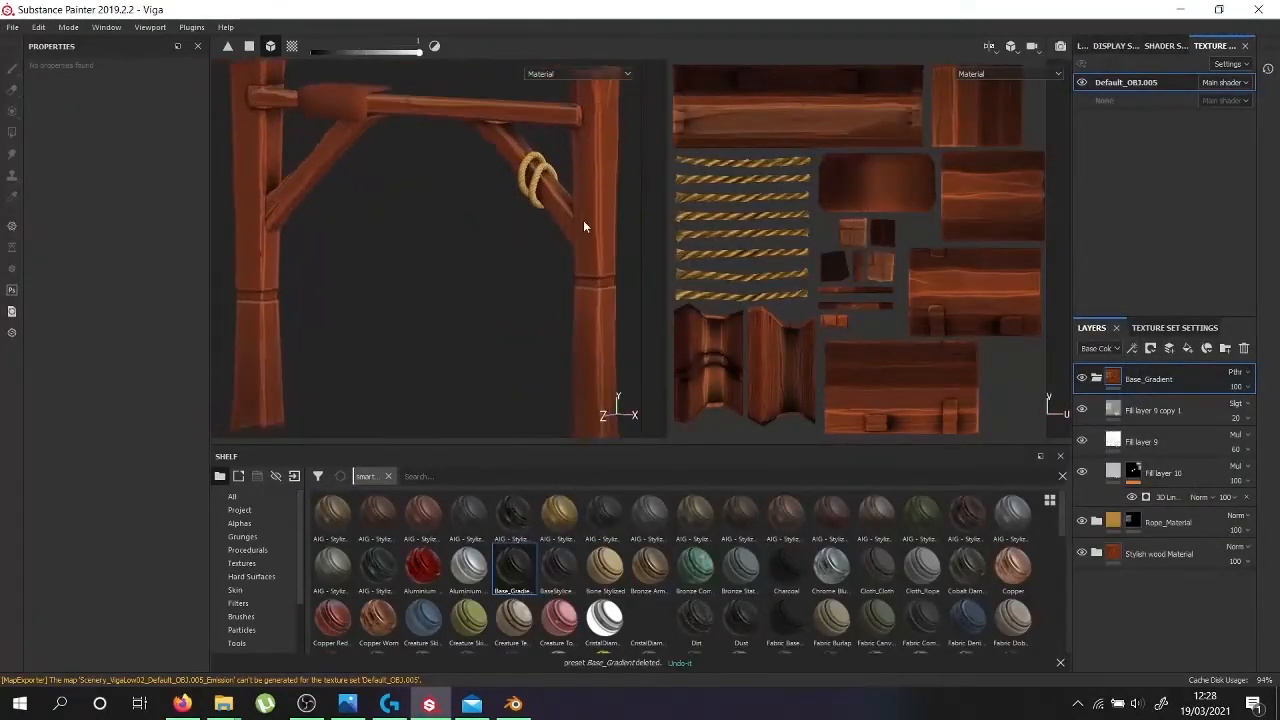
Choose the high-poly mesh and bake new mesh maps for the Default_OBJ.005 texture set
{"action": "scroll", "coordinate": [350, 150], "scroll_direction": "up", "scroll_amount": 5}
{"action": "left_click", "coordinate": [1174, 328]}
{"action": "left_click", "coordinate": [1205, 561]}
{"action": "left_click", "coordinate": [823, 268]}
{"action": "double_click", "coordinate": [914, 275]}
{"action": "left_click", "coordinate": [758, 558]}
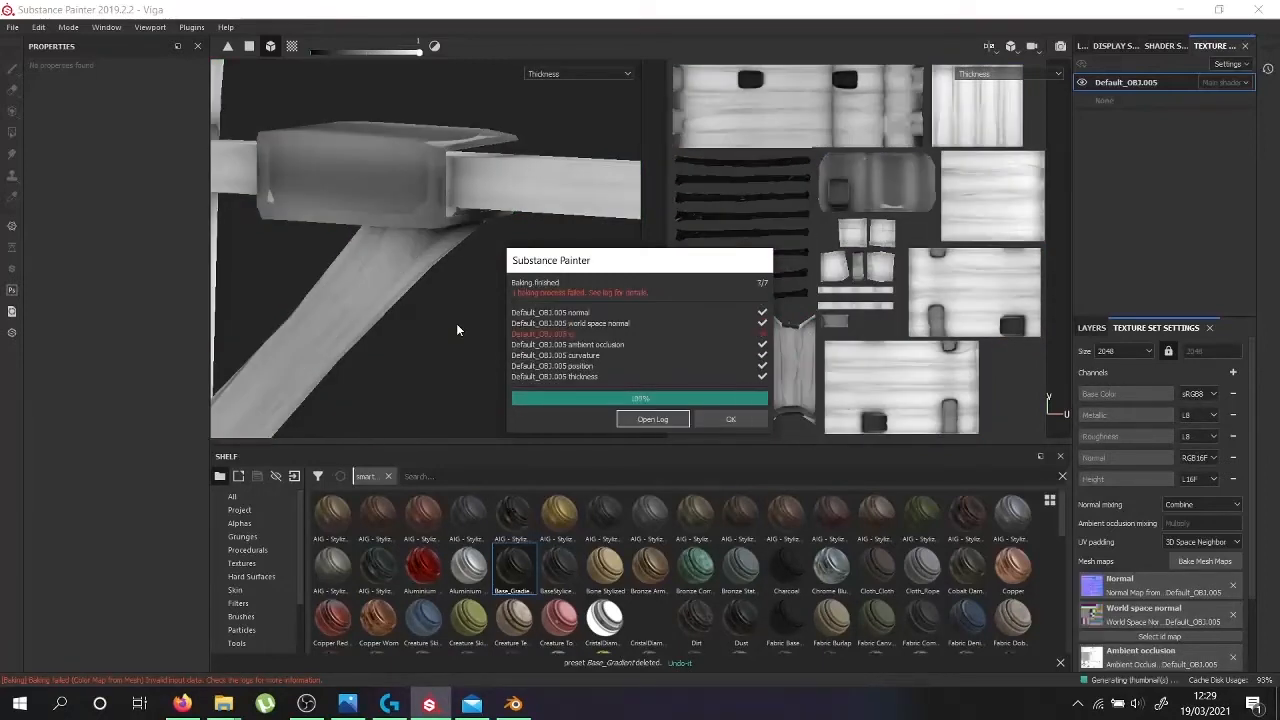
{"action": "left_click", "coordinate": [731, 418]}
Examine the rebaked beam and the new crossbeam block in material view from several distances and angles
{"action": "key", "text": "m"}
{"action": "scroll", "coordinate": [404, 247], "scroll_direction": "down", "scroll_amount": 4}
{"action": "scroll", "coordinate": [430, 218], "scroll_direction": "up", "scroll_amount": 3}
{"action": "left_click_drag", "start_coordinate": [430, 216], "coordinate": [398, 310], "text": "alt"}
{"action": "left_click", "coordinate": [1092, 328]}
{"action": "middle_click_drag", "start_coordinate": [440, 330], "coordinate": [220, 276], "text": "alt"}
{"action": "scroll", "coordinate": [532, 258], "scroll_direction": "up", "scroll_amount": 5}
{"action": "scroll", "coordinate": [532, 258], "scroll_direction": "down", "scroll_amount": 6}
{"action": "left_click", "coordinate": [1178, 523]}
{"action": "left_click", "coordinate": [1187, 349]}
{"action": "key", "text": "ctrl+z"}
Search the materials for "fabri" and add Fabric Soft Denim as a layer above Rope_Material
{"action": "scroll", "coordinate": [258, 565], "scroll_direction": "down", "scroll_amount": 2}
{"action": "left_click", "coordinate": [243, 590]}
{"action": "left_click", "coordinate": [415, 476]}
{"action": "type", "text": "fabri"}
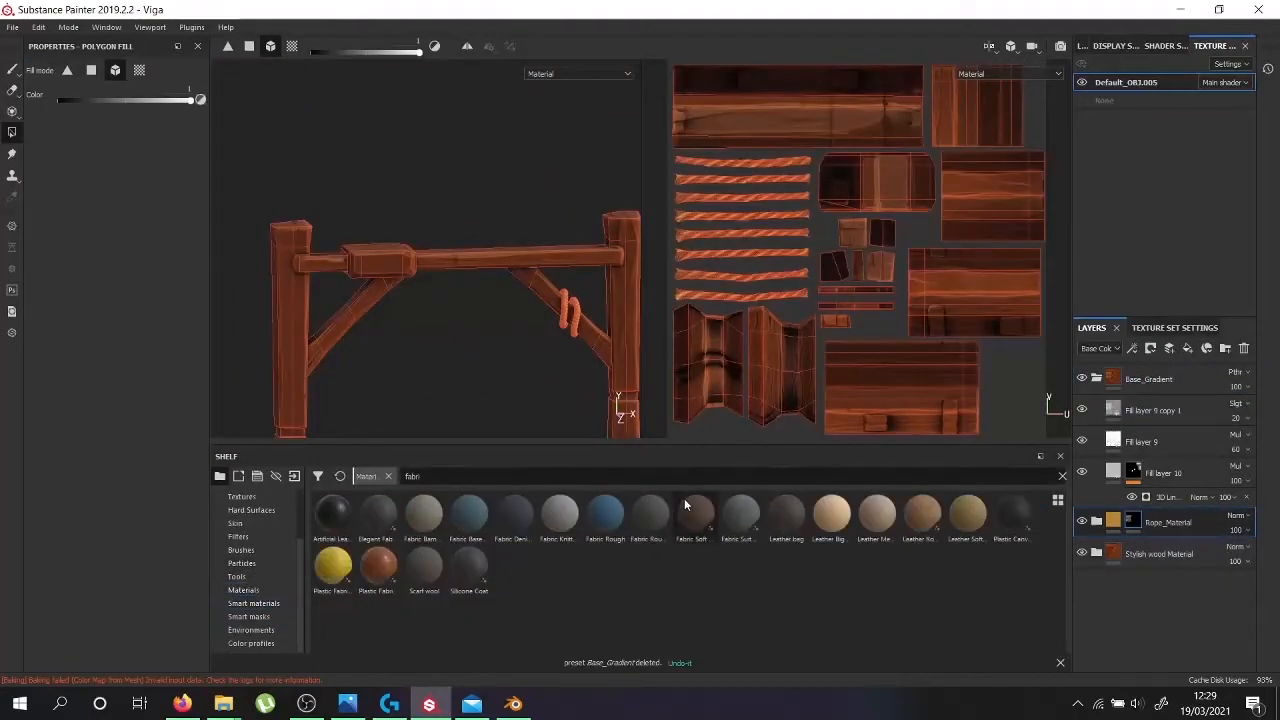
{"action": "left_click_drag", "start_coordinate": [695, 515], "coordinate": [1178, 508]}
Add a black mask to the Fabric Soft Denim layer and reveal the fabric only on the crossbeam block
{"action": "scroll", "coordinate": [350, 256], "scroll_direction": "up", "scroll_amount": 6}
{"action": "right_click", "coordinate": [1168, 522]}
{"action": "left_click", "coordinate": [1150, 32]}
{"action": "left_click", "coordinate": [487, 256]}
Scale the Fabric Soft Denim fill to about 1.8567 with offsets of 0.2307
{"action": "left_click", "coordinate": [1113, 521]}
{"action": "left_click_drag", "start_coordinate": [666, 431], "coordinate": [842, 263]}
{"action": "left_click_drag", "start_coordinate": [500, 290], "coordinate": [405, 262], "text": "alt"}
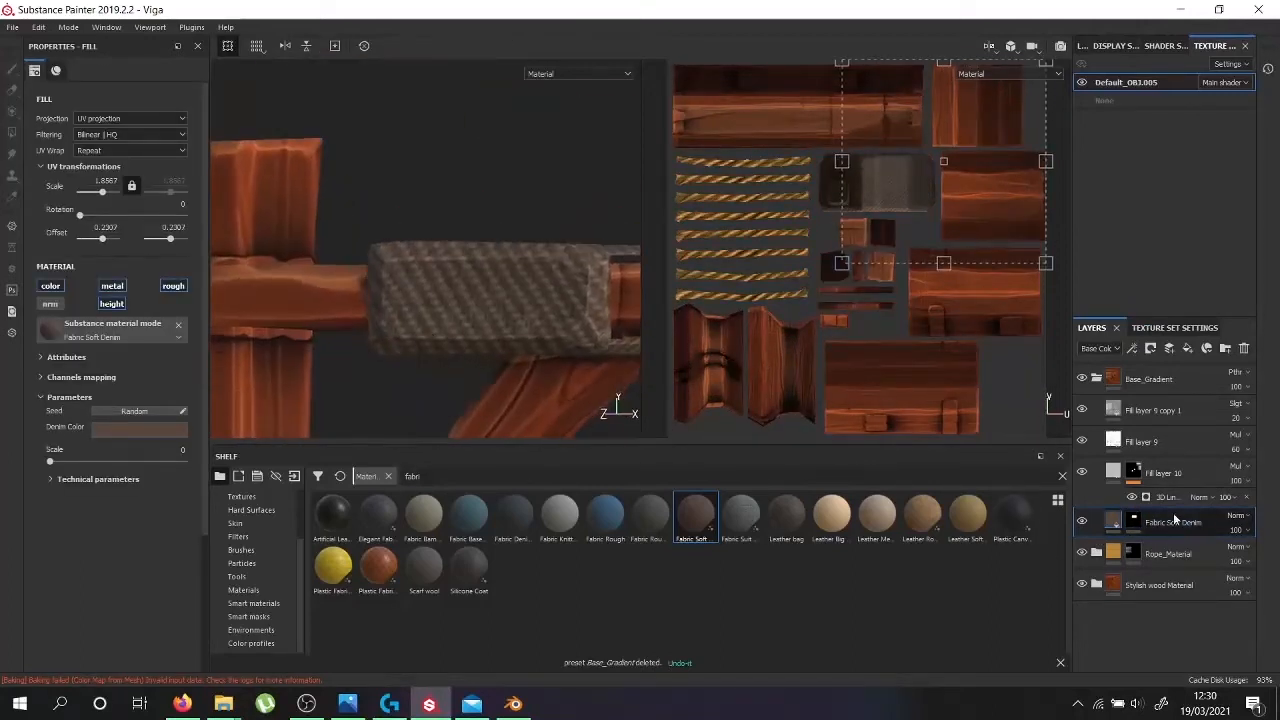
Set the Fabric Soft Denim layer's blending mode to Multiply and change its denim color to orange
{"action": "left_click", "coordinate": [1237, 517]}
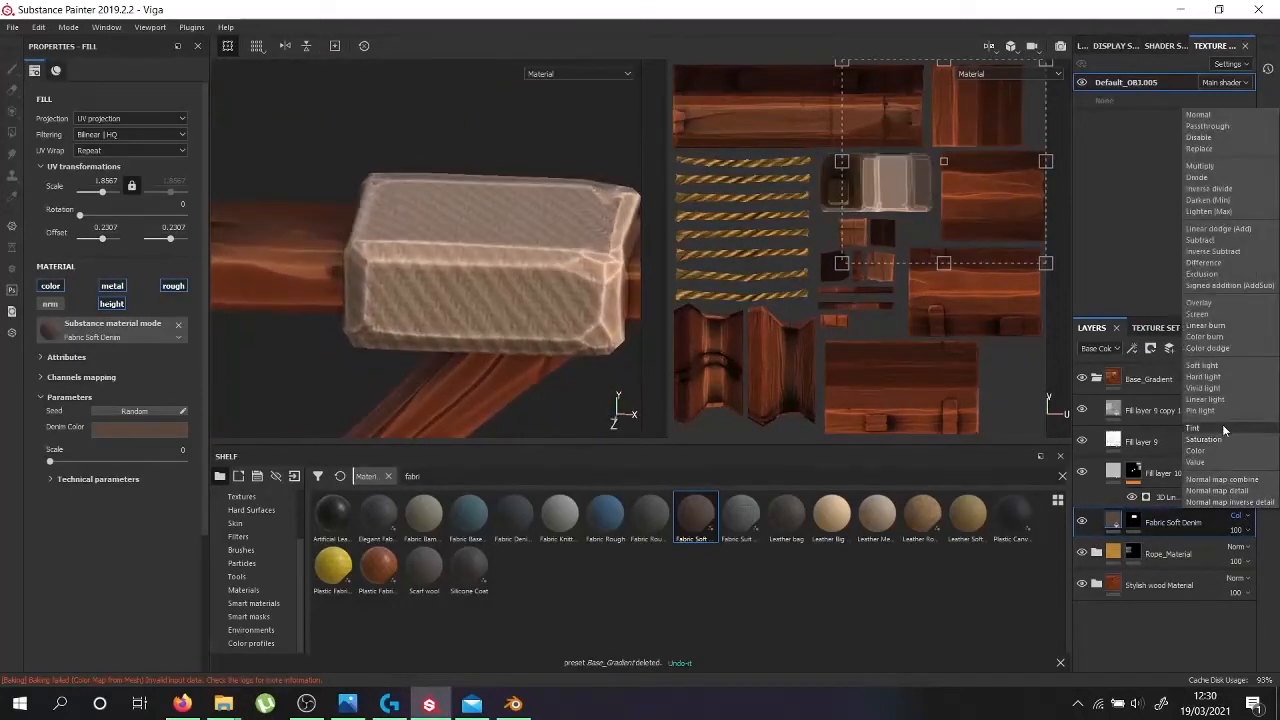
{"action": "left_click", "coordinate": [1226, 251]}
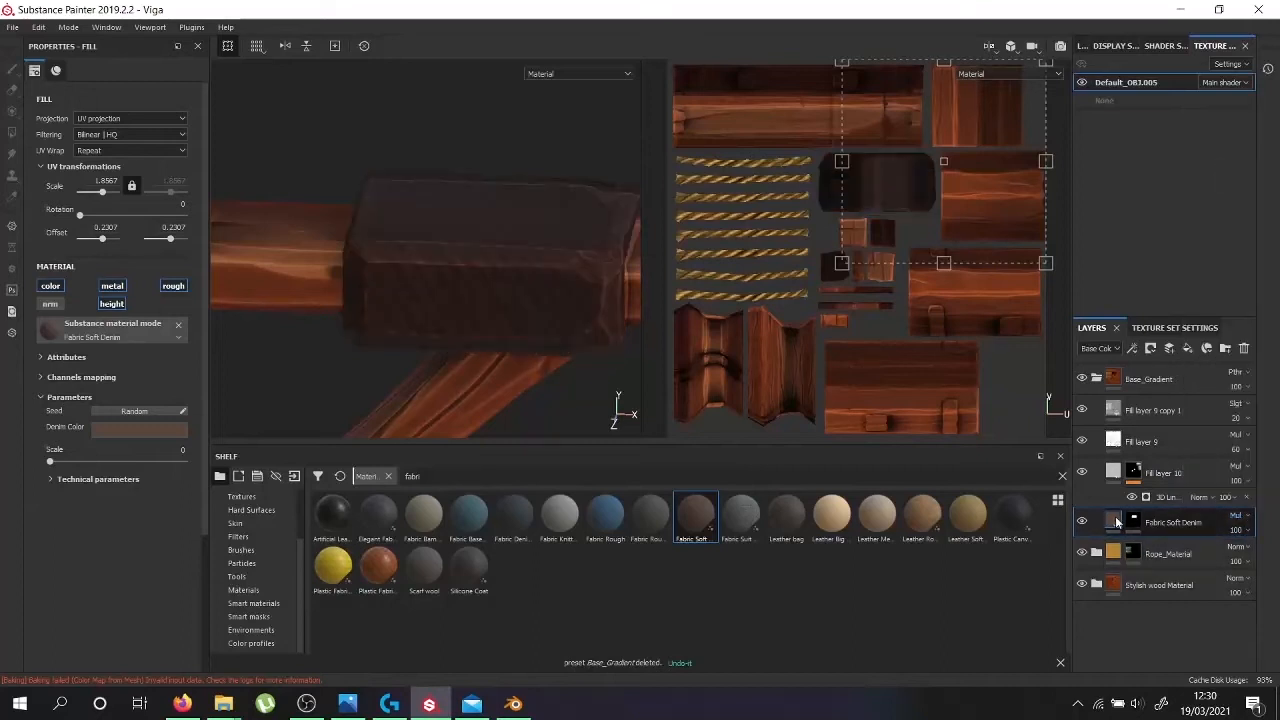
{"action": "left_click", "coordinate": [140, 427]}
{"action": "left_click", "coordinate": [278, 500]}
{"action": "scroll", "coordinate": [440, 290], "scroll_direction": "up", "scroll_amount": 5}
{"action": "left_click_drag", "start_coordinate": [491, 266], "coordinate": [550, 290], "text": "alt"}
{"action": "scroll", "coordinate": [499, 341], "scroll_direction": "down", "scroll_amount": 3}
{"action": "scroll", "coordinate": [550, 290], "scroll_direction": "down", "scroll_amount": 5}
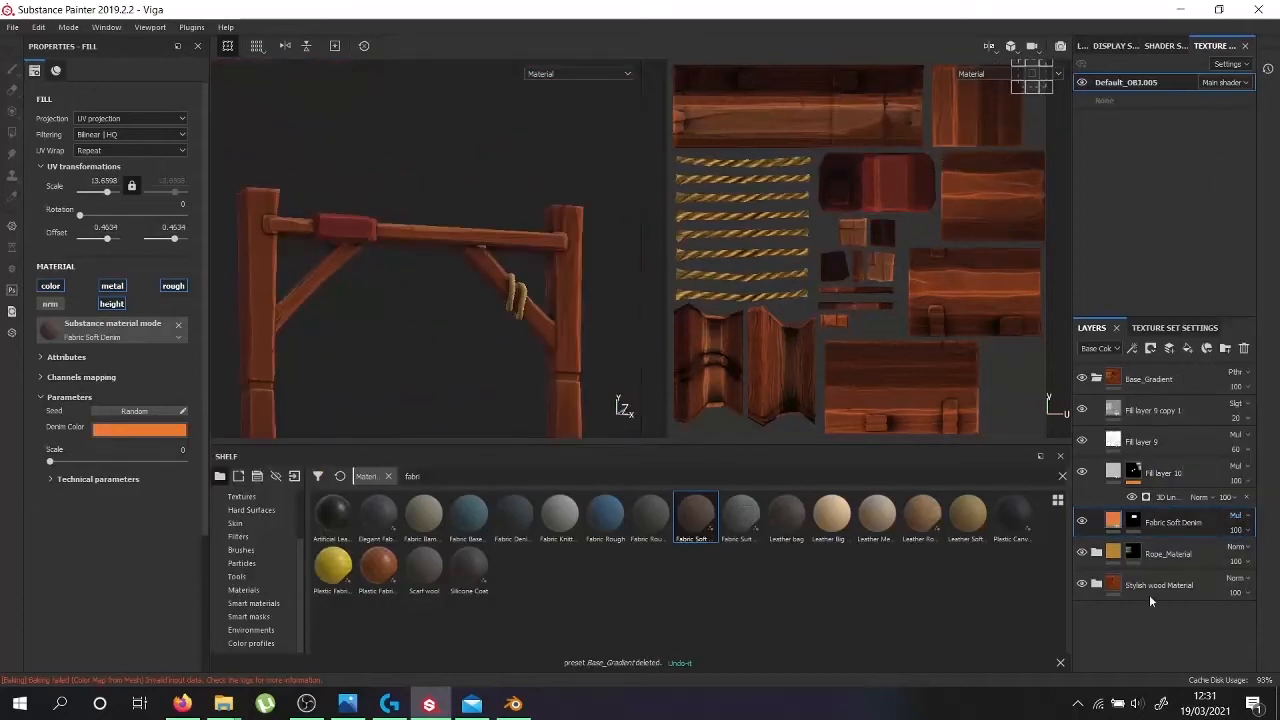
Change the denim color to bright blue and check the wrapped block on the crossbeam
{"action": "left_click", "coordinate": [150, 431]}
{"action": "left_click_drag", "start_coordinate": [275, 507], "coordinate": [298, 458]}
{"action": "mouse_move", "coordinate": [321, 470]}
{"action": "left_mouse_down"}
{"action": "mouse_move", "coordinate": [328, 522]}
{"action": "mouse_move", "coordinate": [320, 458]}
{"action": "left_mouse_up"}
{"action": "left_click_drag", "start_coordinate": [267, 497], "coordinate": [268, 512]}
{"action": "scroll", "coordinate": [370, 290], "scroll_direction": "up", "scroll_amount": 5}
{"action": "left_click_drag", "start_coordinate": [461, 285], "coordinate": [521, 242], "text": "alt"}
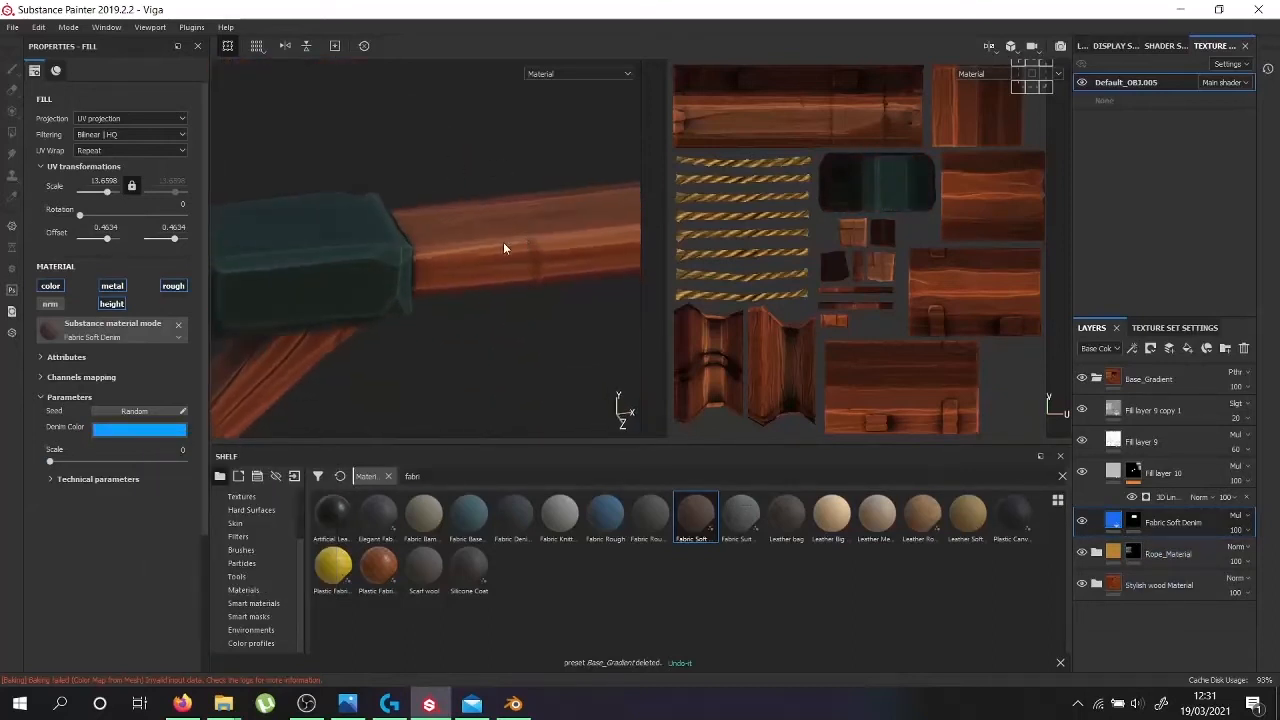
{"action": "scroll", "coordinate": [480, 340], "scroll_direction": "down", "scroll_amount": 5}
{"action": "left_click_drag", "start_coordinate": [470, 362], "coordinate": [441, 232], "text": "alt"}
Export the textures to a new Texture_03 folder inside Viga
{"action": "left_click", "coordinate": [12, 27]}
{"action": "left_click", "coordinate": [75, 270]}
{"action": "left_click", "coordinate": [549, 155]}
{"action": "left_click", "coordinate": [428, 186]}
{"action": "type", "text": "Te"}
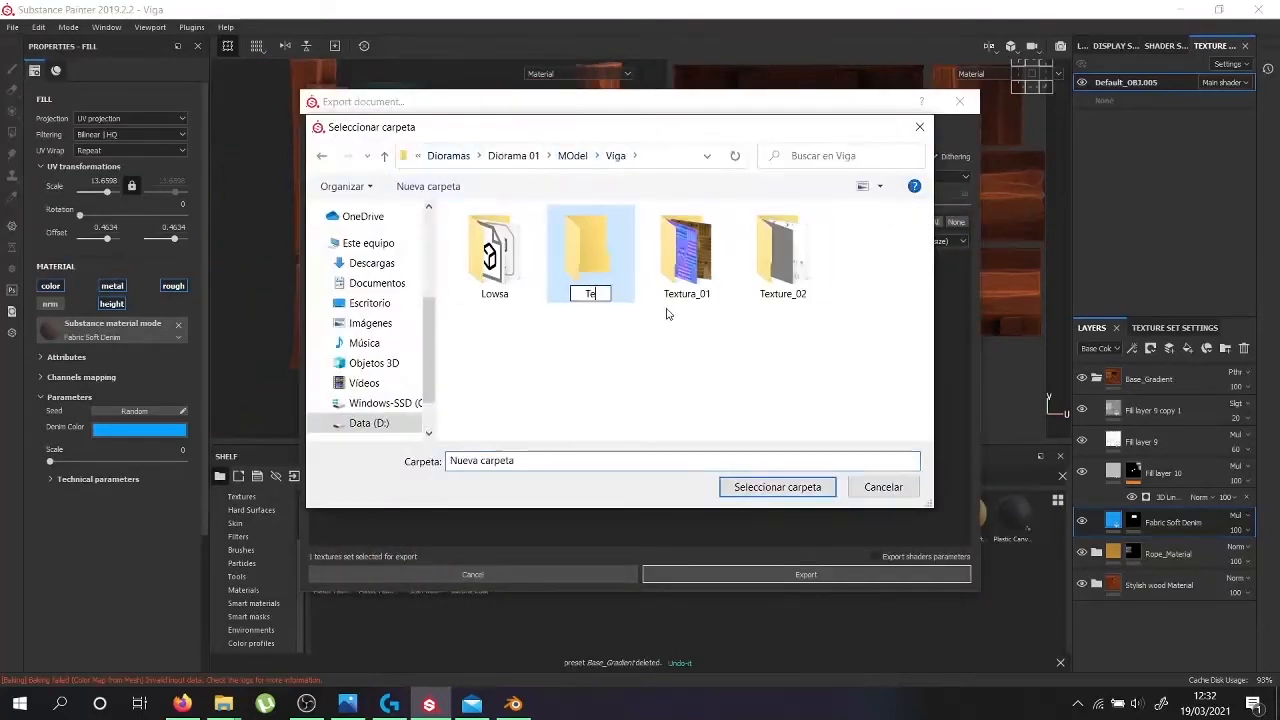
{"action": "left_click", "coordinate": [777, 487]}
{"action": "left_click", "coordinate": [806, 574]}
Hide the Stylish wood Material folder and add the Stylish wood Material_02 smart material above it
{"action": "left_click", "coordinate": [1158, 586]}
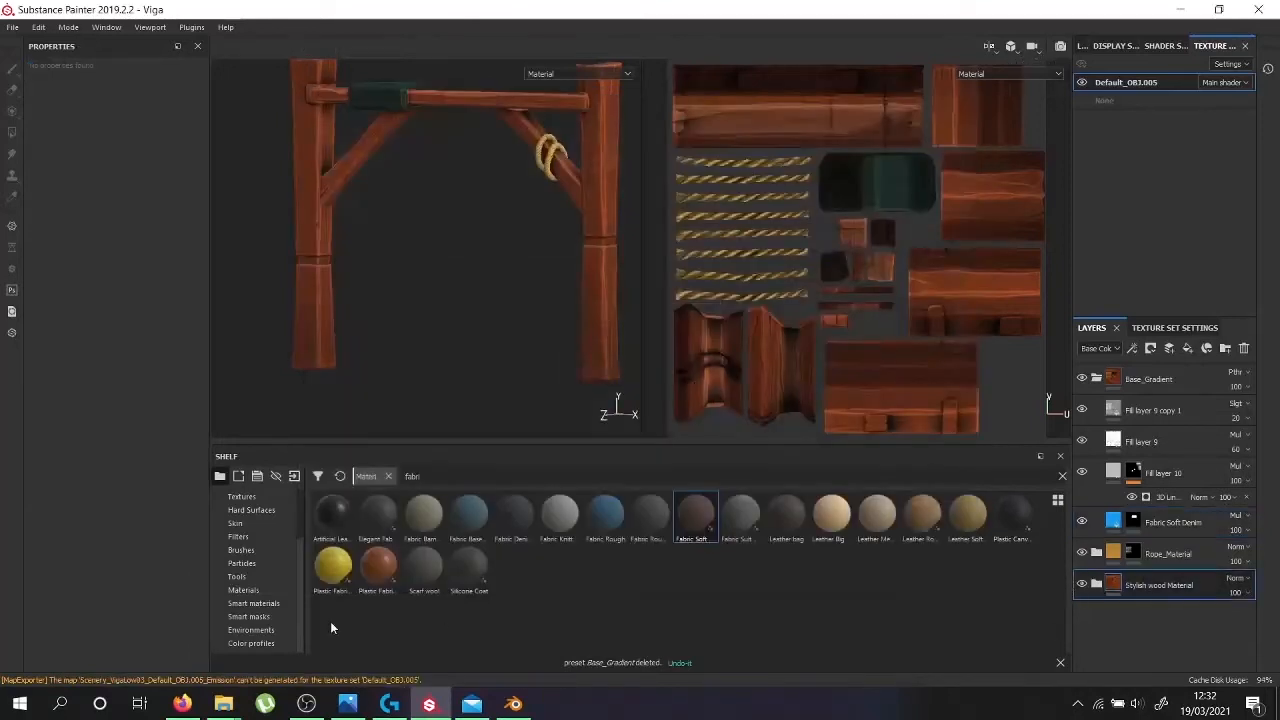
{"action": "left_click", "coordinate": [254, 603]}
{"action": "left_click", "coordinate": [440, 477]}
{"action": "type", "text": "styl"}
{"action": "left_click_drag", "start_coordinate": [648, 568], "coordinate": [1160, 582]}
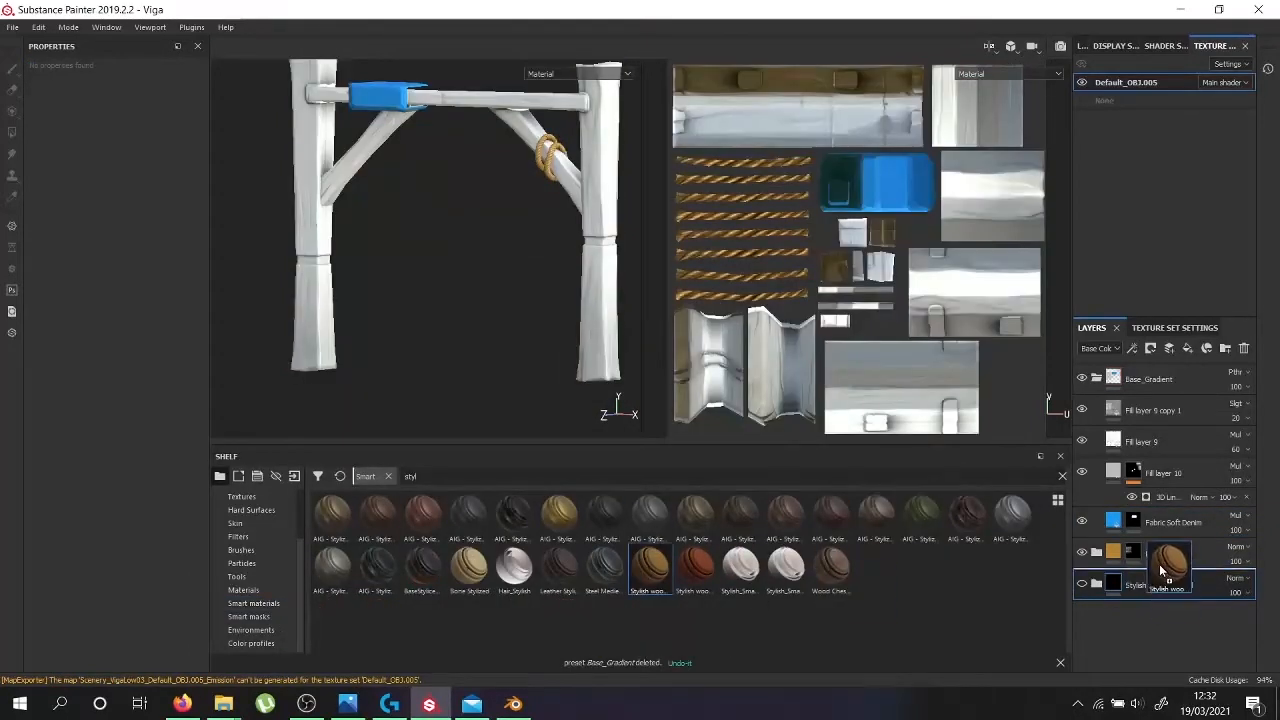
Export the second wood variant to the Texture_03 folder with the Diffuse configuration
{"action": "left_click", "coordinate": [548, 157]}
{"action": "left_click", "coordinate": [777, 487]}
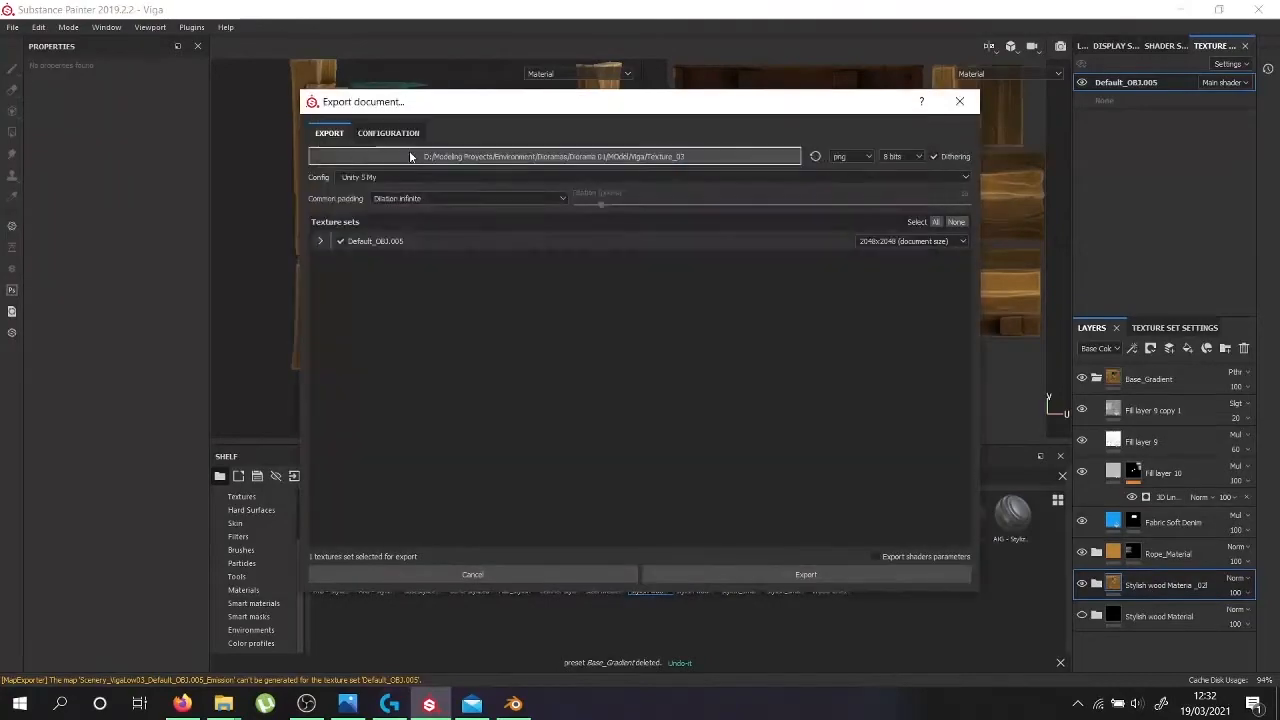
{"action": "left_click", "coordinate": [410, 177]}
{"action": "scroll", "coordinate": [408, 236], "scroll_direction": "up", "scroll_amount": 5}
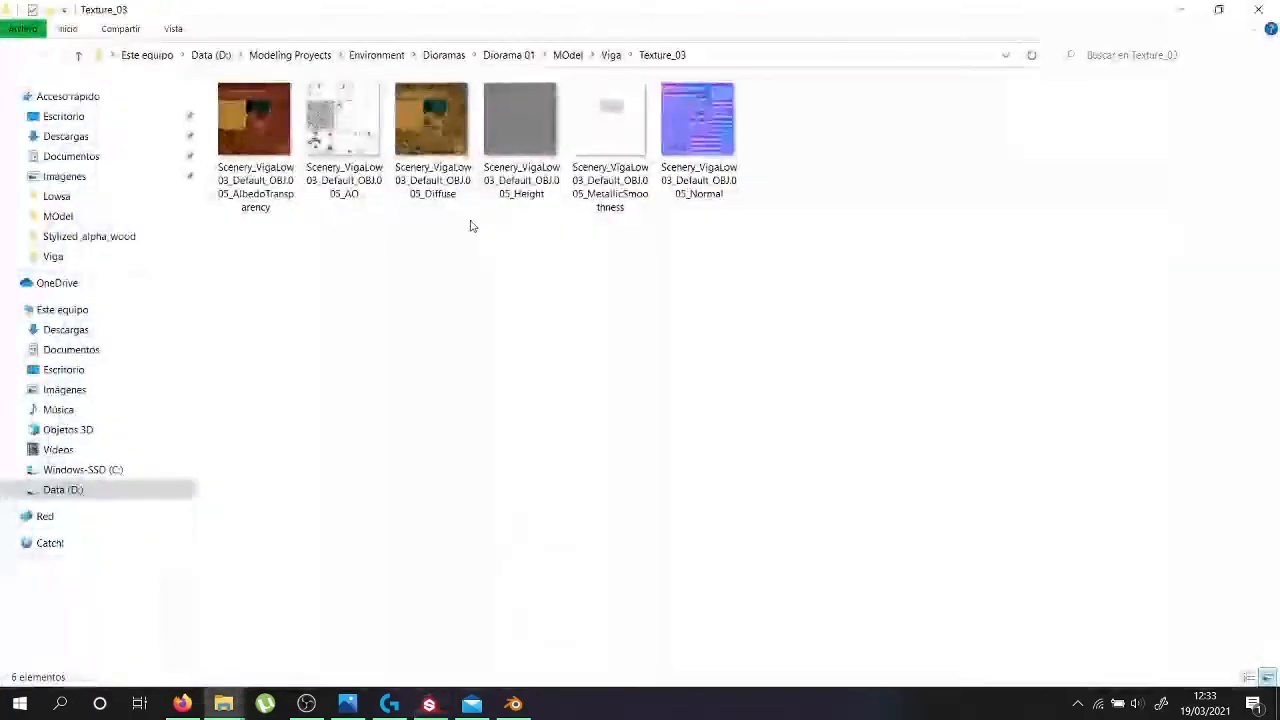
Rename the AlbedoTransparency and Diffuse images in Texture_03 to Scenery_VigaLow01_None_Albedo01 and Scenery_VigaLow01_None_Albedo02
{"action": "left_click", "coordinate": [432, 160]}
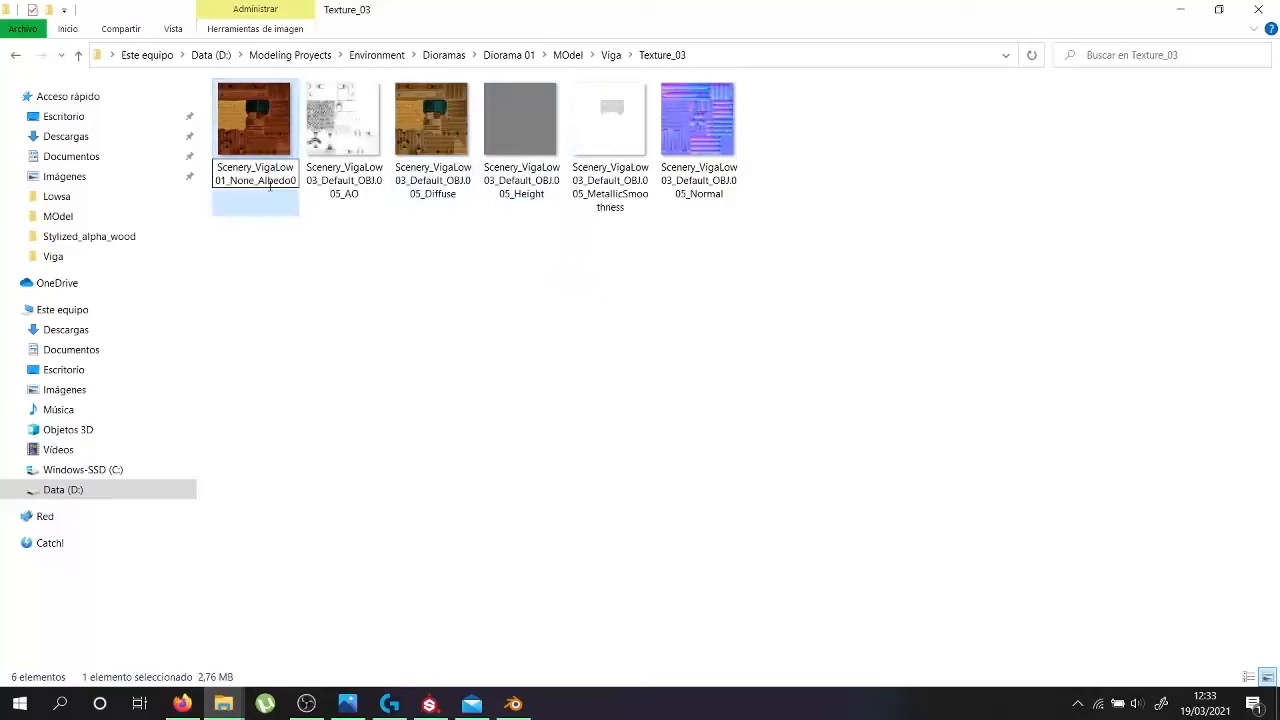
{"action": "left_click", "coordinate": [411, 188]}
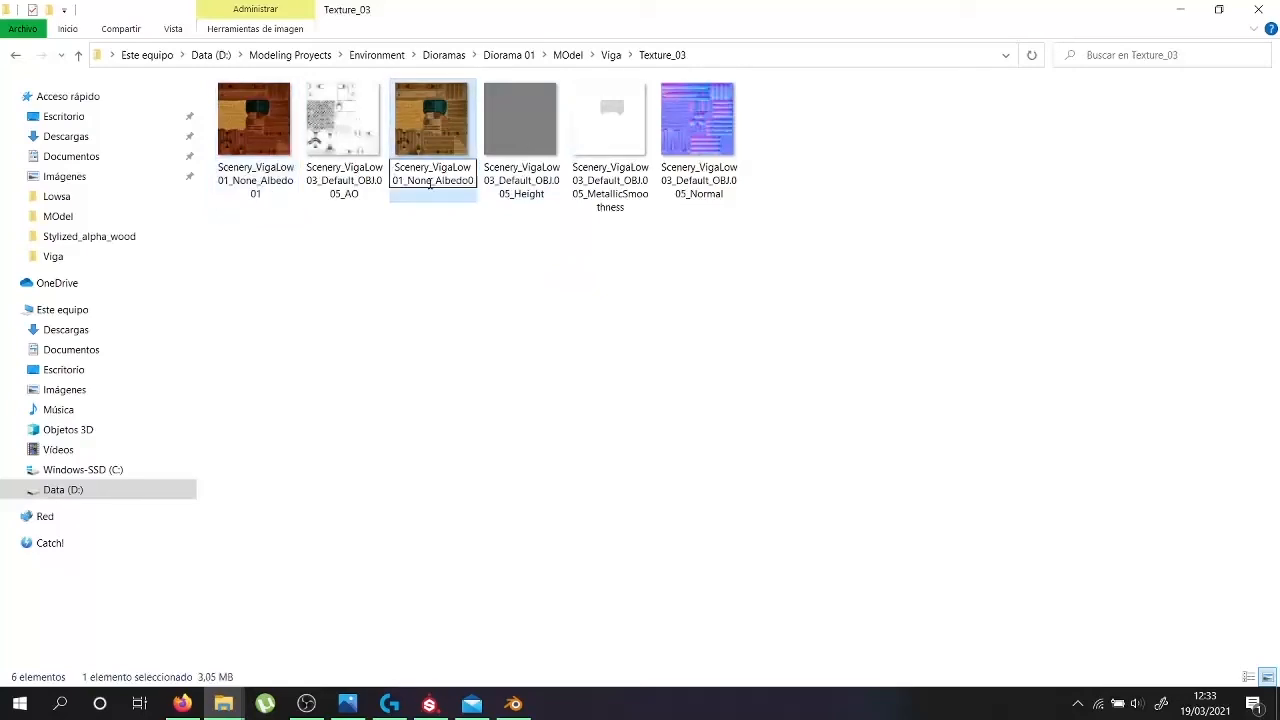
{"action": "type", "text": "2"}
{"action": "key", "text": "Return"}
{"action": "left_click", "coordinate": [258, 190]}
{"action": "key", "text": "Return"}
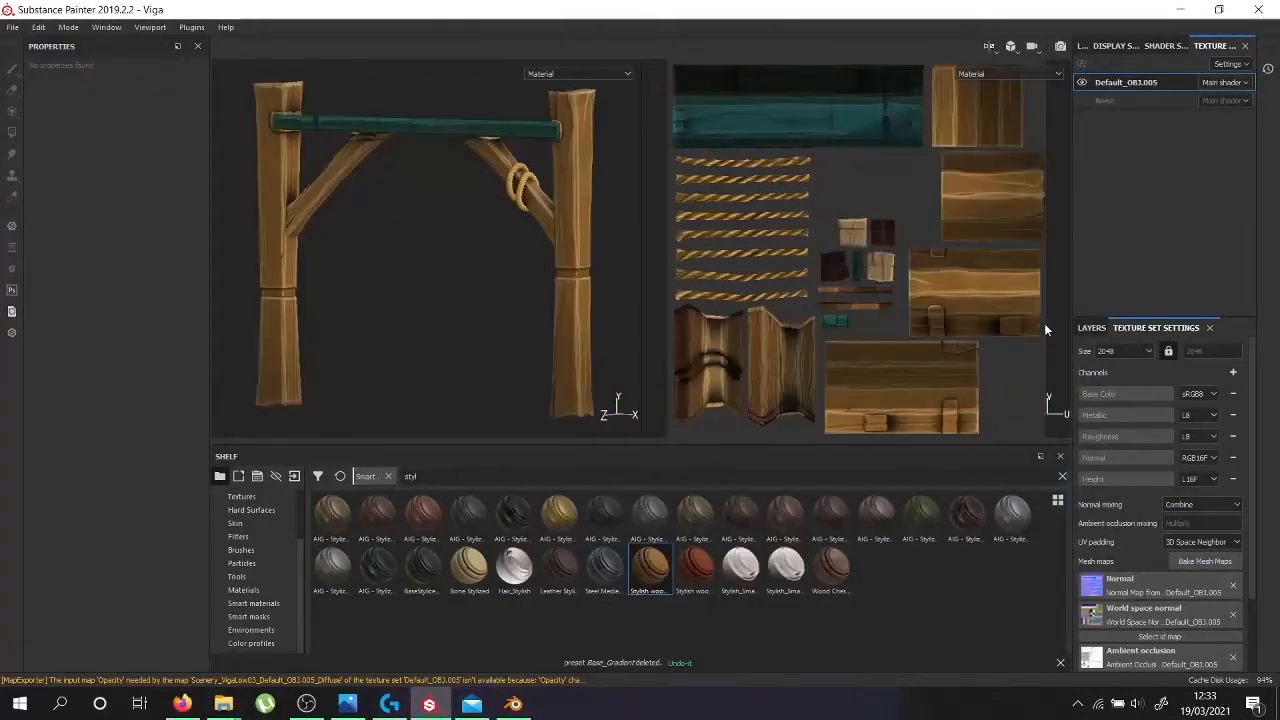
In Substance Painter, hide the Fabric Soft Denim layer and rebake the mesh maps for the current beam mesh
{"action": "left_click", "coordinate": [1091, 328]}
{"action": "left_click", "coordinate": [1081, 523]}
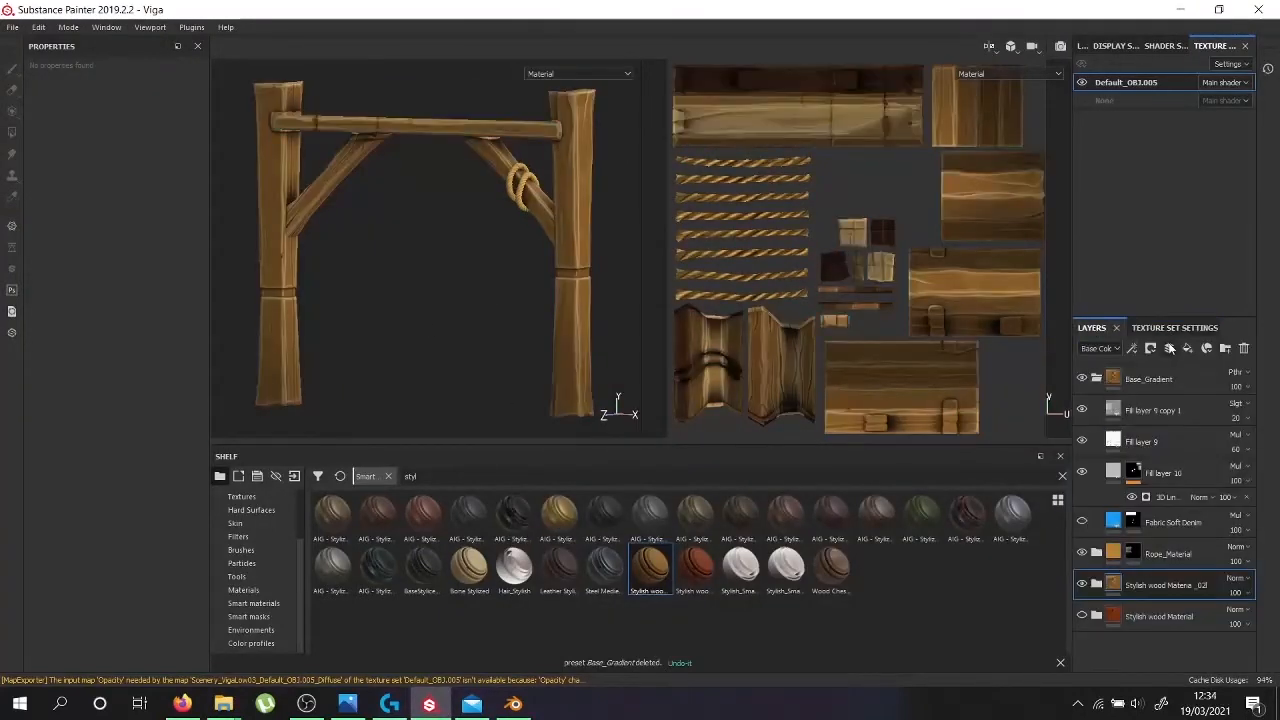
{"action": "left_click", "coordinate": [1156, 328]}
{"action": "left_click", "coordinate": [1204, 561]}
{"action": "left_click", "coordinate": [815, 283]}
{"action": "left_click", "coordinate": [790, 558]}
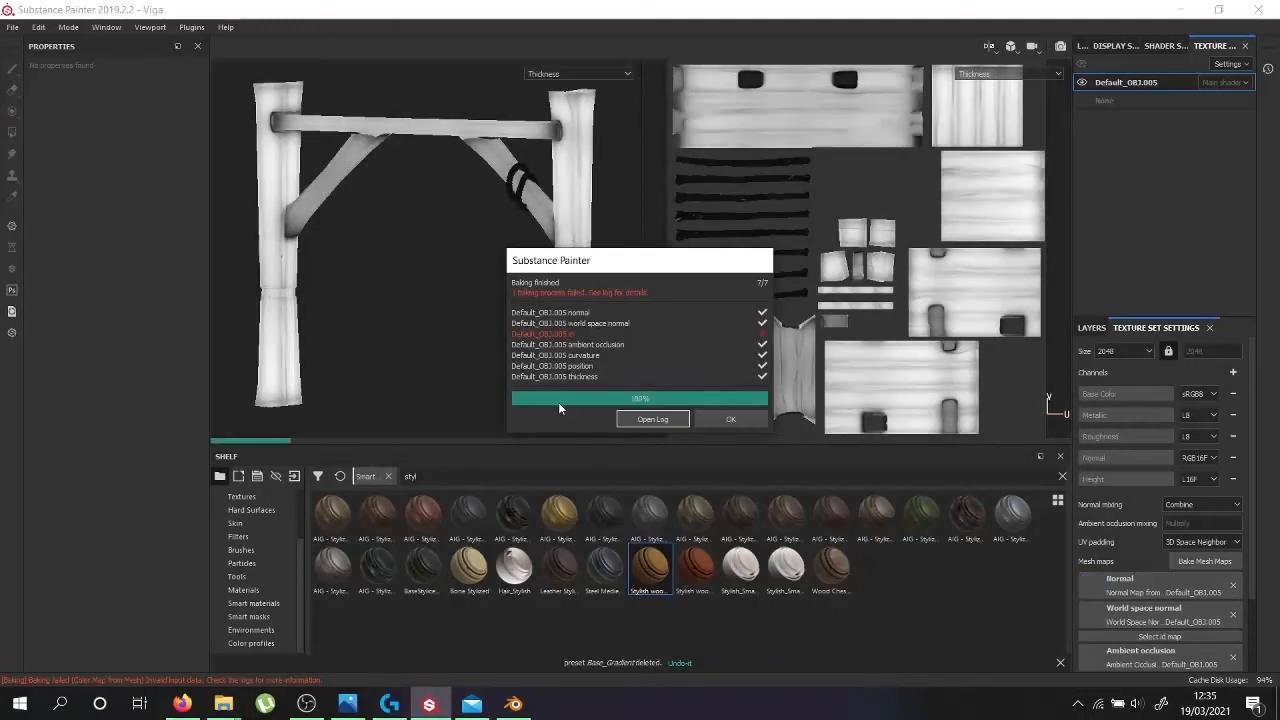
{"action": "left_click", "coordinate": [728, 419]}
Save the Viga project
{"action": "left_click_drag", "start_coordinate": [520, 310], "coordinate": [260, 187], "text": "alt"}
{"action": "left_click", "coordinate": [12, 27]}
{"action": "left_click", "coordinate": [30, 154]}
{"action": "left_click", "coordinate": [490, 206]}
{"action": "key", "text": "ctrl+s"}
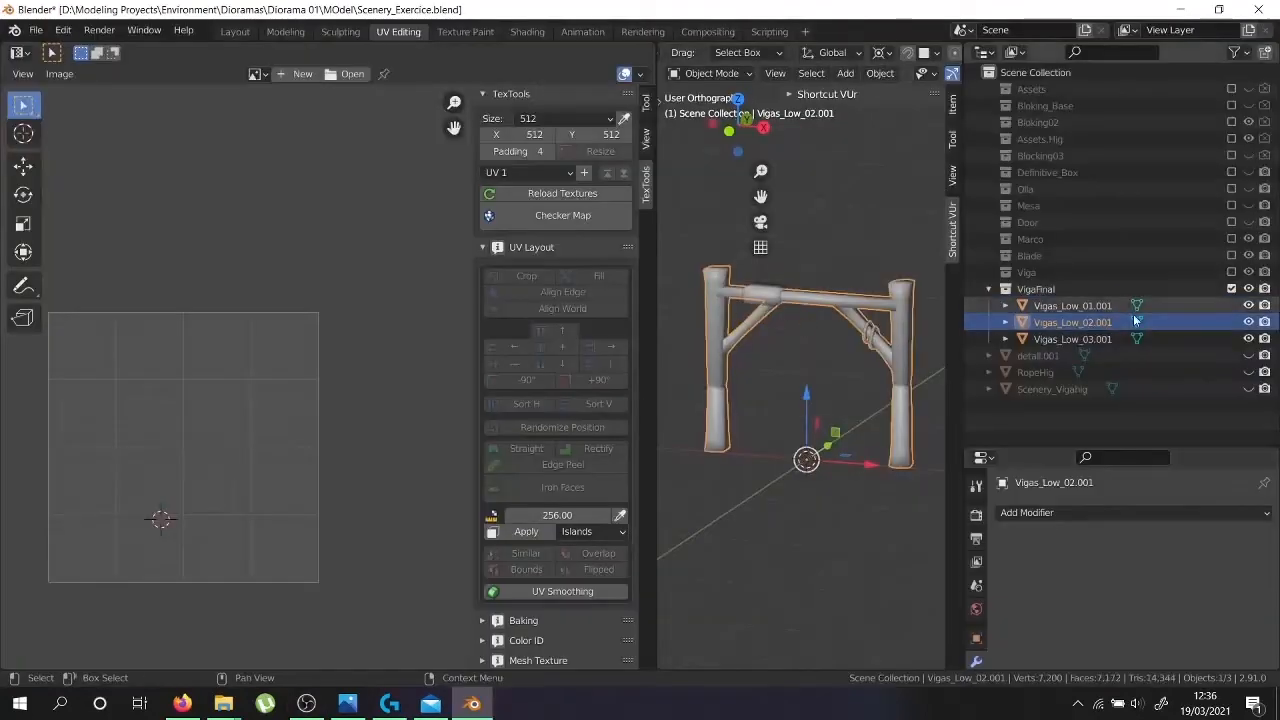
In Blender, assign the Default OBJ material to Vigas_Low_01.001 and rename it Viga_01
{"action": "left_click", "coordinate": [1072, 305]}
{"action": "left_click", "coordinate": [976, 620]}
{"action": "left_click", "coordinate": [1004, 582]}
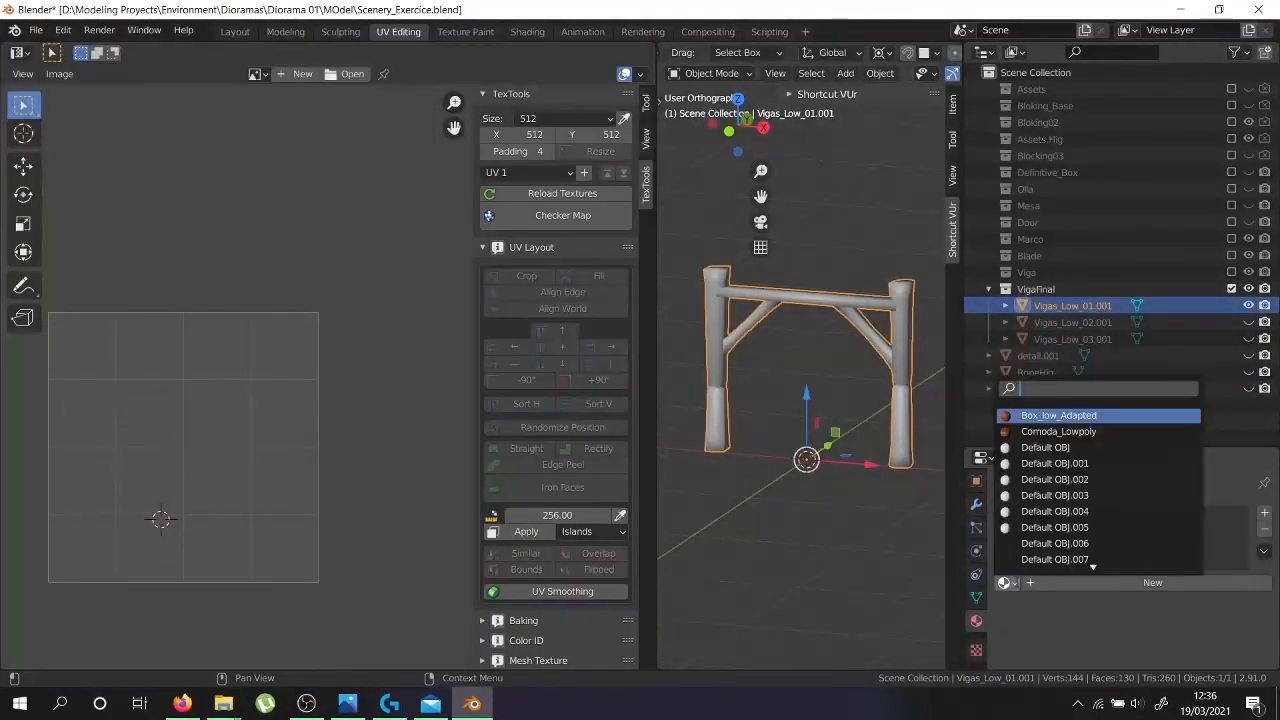
{"action": "left_click", "coordinate": [1070, 448]}
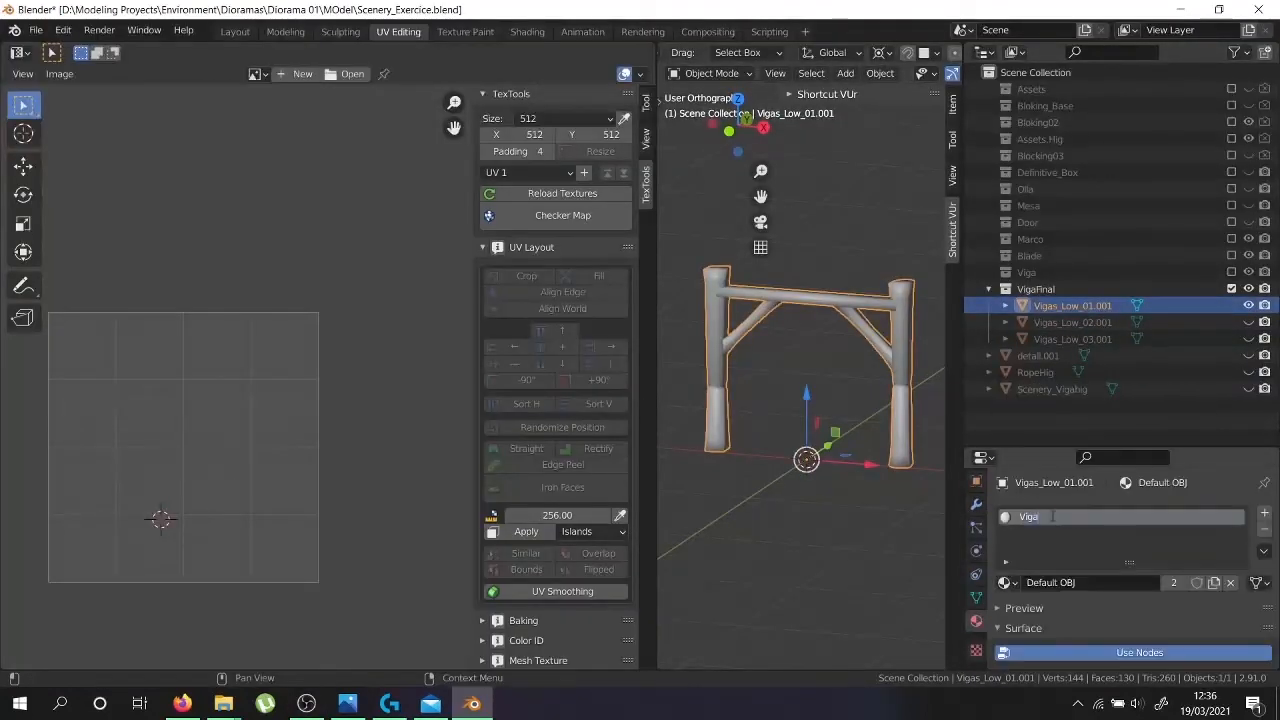
Use the first image in the Textura_01 folder as an image texture for the Viga_01 base color
{"action": "left_click", "coordinate": [284, 32]}
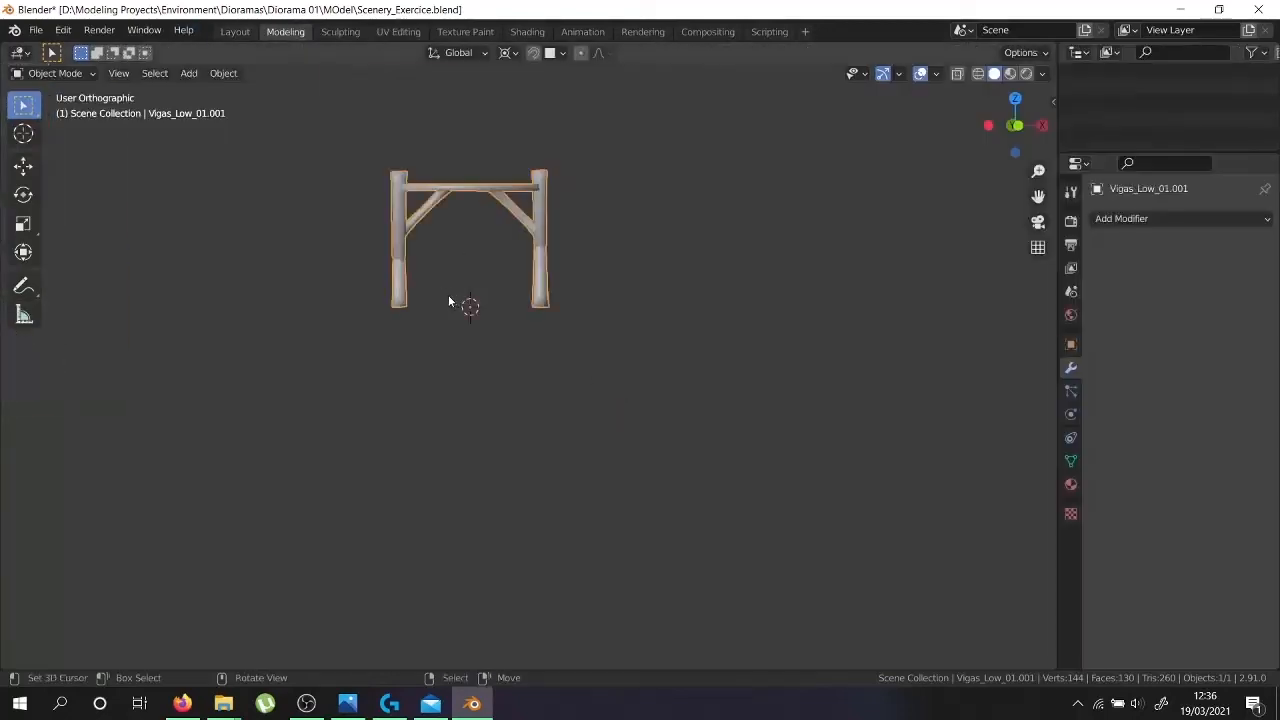
{"action": "scroll", "coordinate": [448, 290], "scroll_direction": "up", "scroll_amount": 3}
{"action": "middle_click_drag", "start_coordinate": [525, 220], "coordinate": [497, 258]}
{"action": "left_click", "coordinate": [1071, 484]}
{"action": "left_click", "coordinate": [1163, 458]}
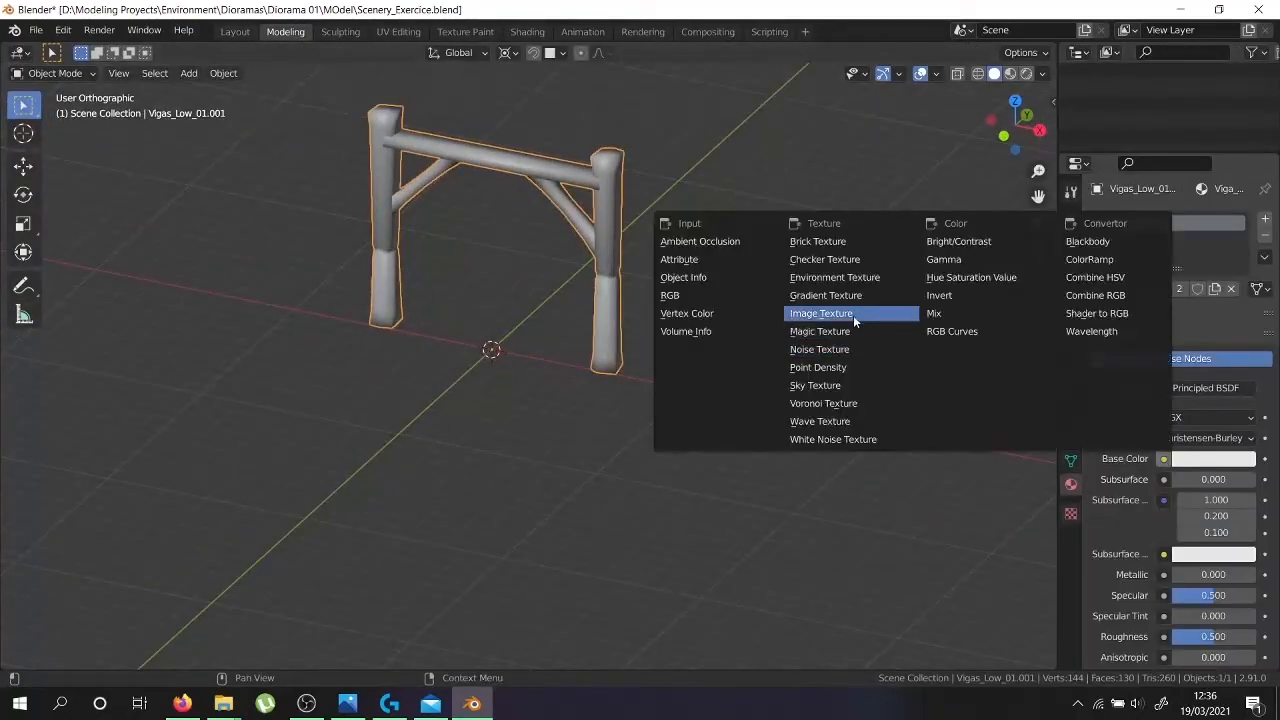
{"action": "left_click", "coordinate": [853, 315]}
{"action": "left_click", "coordinate": [1239, 479]}
{"action": "double_click", "coordinate": [630, 372]}
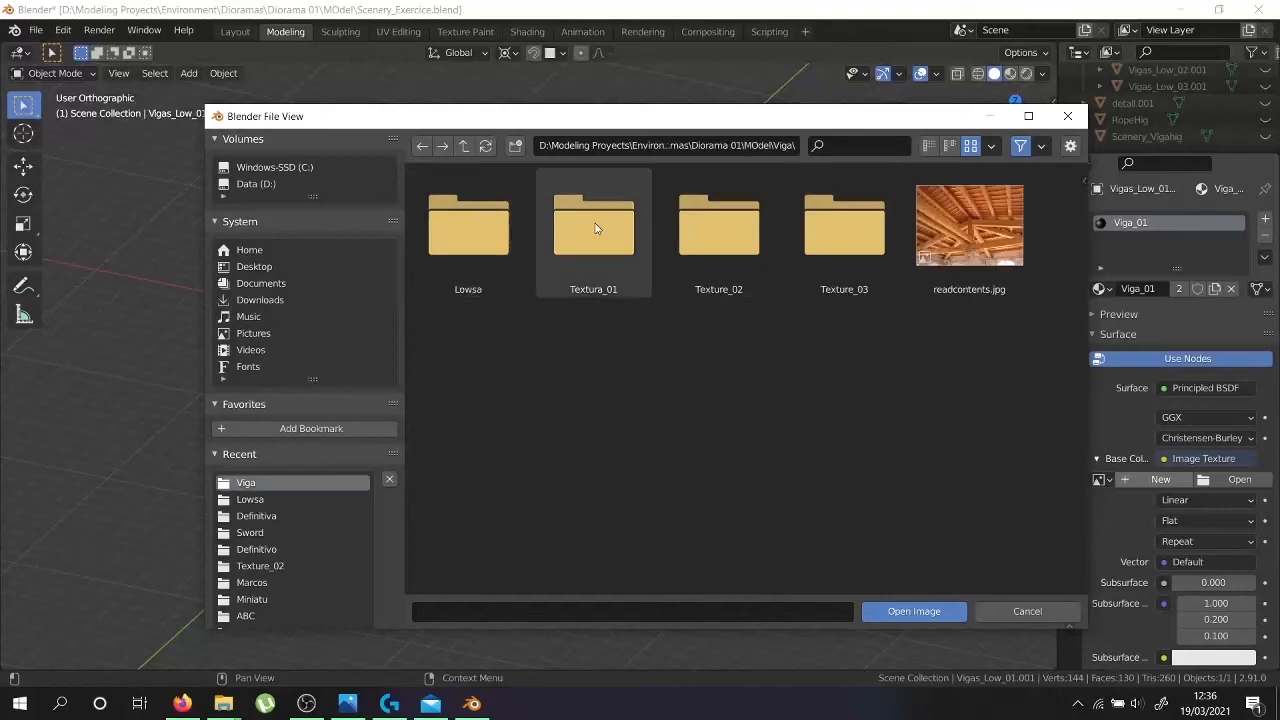
{"action": "double_click", "coordinate": [594, 223]}
{"action": "double_click", "coordinate": [496, 222]}
Set the specular value of the Viga_01 material to 0
{"action": "scroll", "coordinate": [560, 152], "scroll_direction": "up", "scroll_amount": 1}
{"action": "middle_click_drag", "start_coordinate": [560, 152], "coordinate": [440, 67], "text": "shift"}
{"action": "scroll", "coordinate": [1211, 543], "scroll_direction": "down", "scroll_amount": 13}
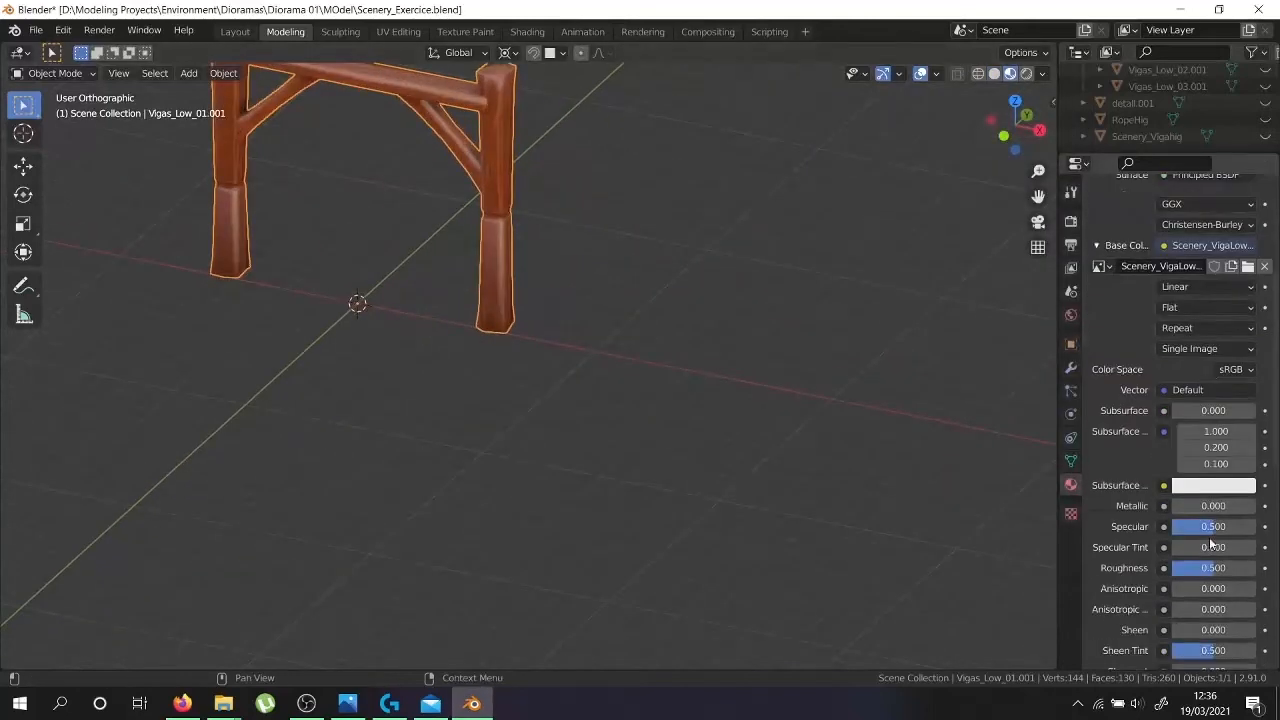
{"action": "left_click_drag", "start_coordinate": [1205, 394], "coordinate": [1100, 394]}
Select the whole crossbeam of Vigas_Low_01.001, scale it up slightly and thicken it along Z
{"action": "scroll", "coordinate": [545, 252], "scroll_direction": "up", "scroll_amount": 6}
{"action": "middle_click_drag", "start_coordinate": [371, 97], "coordinate": [645, 188], "text": "shift"}
{"action": "key", "text": "Tab"}
{"action": "left_click", "coordinate": [463, 200]}
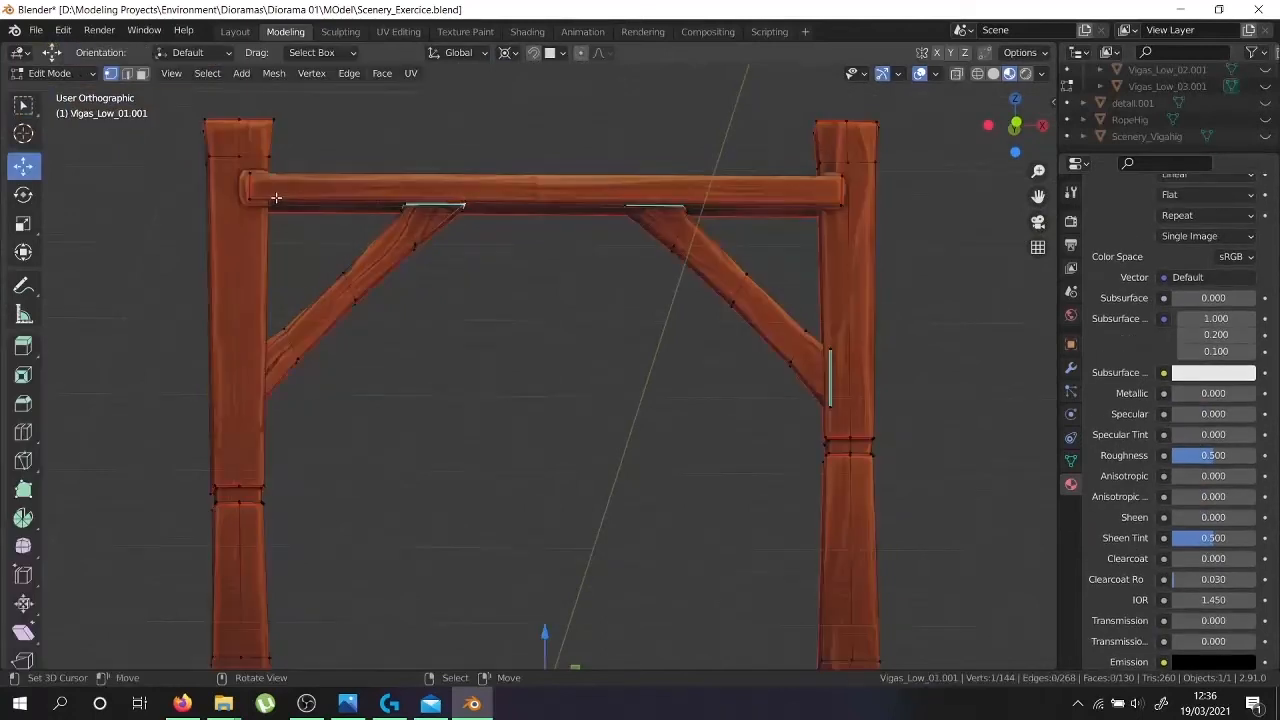
{"action": "key", "text": "l"}
{"action": "key", "text": "KP_1"}
{"action": "left_click", "coordinate": [510, 52]}
{"action": "left_click", "coordinate": [560, 125]}
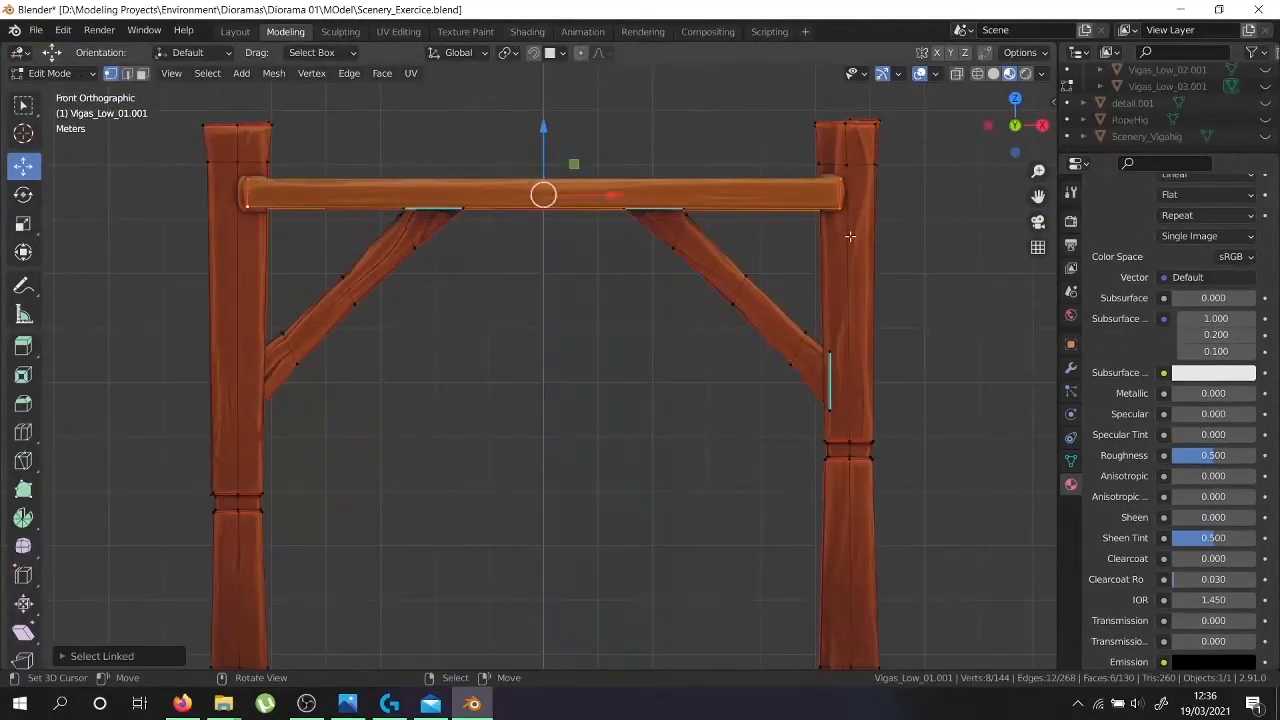
{"action": "key", "text": "s"}
{"action": "key", "text": "z"}
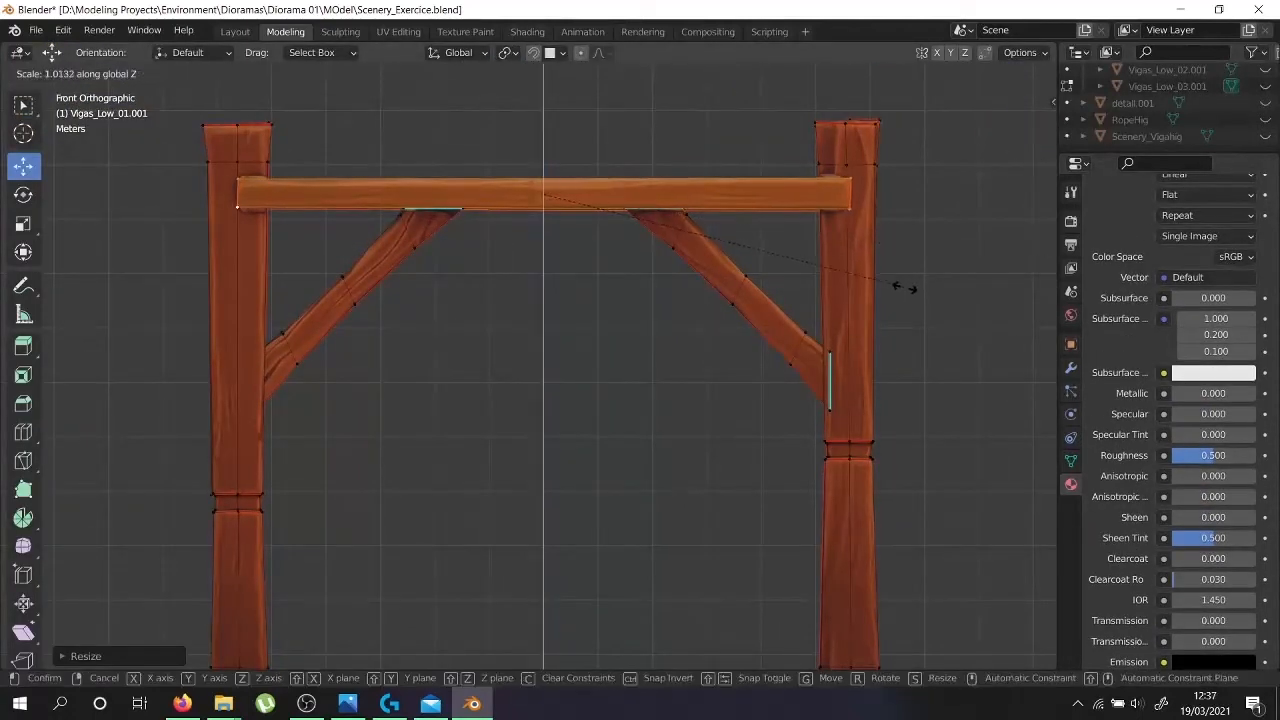
{"action": "left_click", "coordinate": [978, 343]}
Raise the thickened crossbeam of Vigas_Low_01.001 slightly along Z and check its fit against the posts
{"action": "key", "text": "Tab"}
{"action": "middle_click_drag", "start_coordinate": [554, 137], "coordinate": [463, 142]}
{"action": "key", "text": "Tab"}
{"action": "left_click_drag", "start_coordinate": [547, 128], "coordinate": [547, 123]}
{"action": "middle_click_drag", "start_coordinate": [546, 160], "coordinate": [583, 146]}
{"action": "key", "text": "KP_1"}
Select the underside face of the crossbeam and shift it slightly down toward the diagonal braces
{"action": "left_click", "coordinate": [143, 74]}
{"action": "middle_click_drag", "start_coordinate": [563, 206], "coordinate": [564, 167]}
{"action": "right_click", "coordinate": [535, 206]}
{"action": "key", "text": "KP_1"}
{"action": "scroll", "coordinate": [498, 228], "scroll_direction": "up", "scroll_amount": 2}
{"action": "left_click_drag", "start_coordinate": [567, 133], "coordinate": [569, 141]}
{"action": "key", "text": "Tab"}
{"action": "middle_click_drag", "start_coordinate": [530, 168], "coordinate": [710, 362]}
{"action": "scroll", "coordinate": [1187, 112], "scroll_direction": "up", "scroll_amount": 3}
{"action": "scroll", "coordinate": [1222, 110], "scroll_direction": "down", "scroll_amount": 1}
Hide Vigas_Low_01.001, show and select Vigas_Low_02.001, and rename its material Viga_02
{"action": "left_click", "coordinate": [1265, 107]}
{"action": "left_click", "coordinate": [1265, 123]}
{"action": "right_click", "coordinate": [781, 250]}
{"action": "scroll", "coordinate": [1155, 267], "scroll_direction": "up", "scroll_amount": 8}
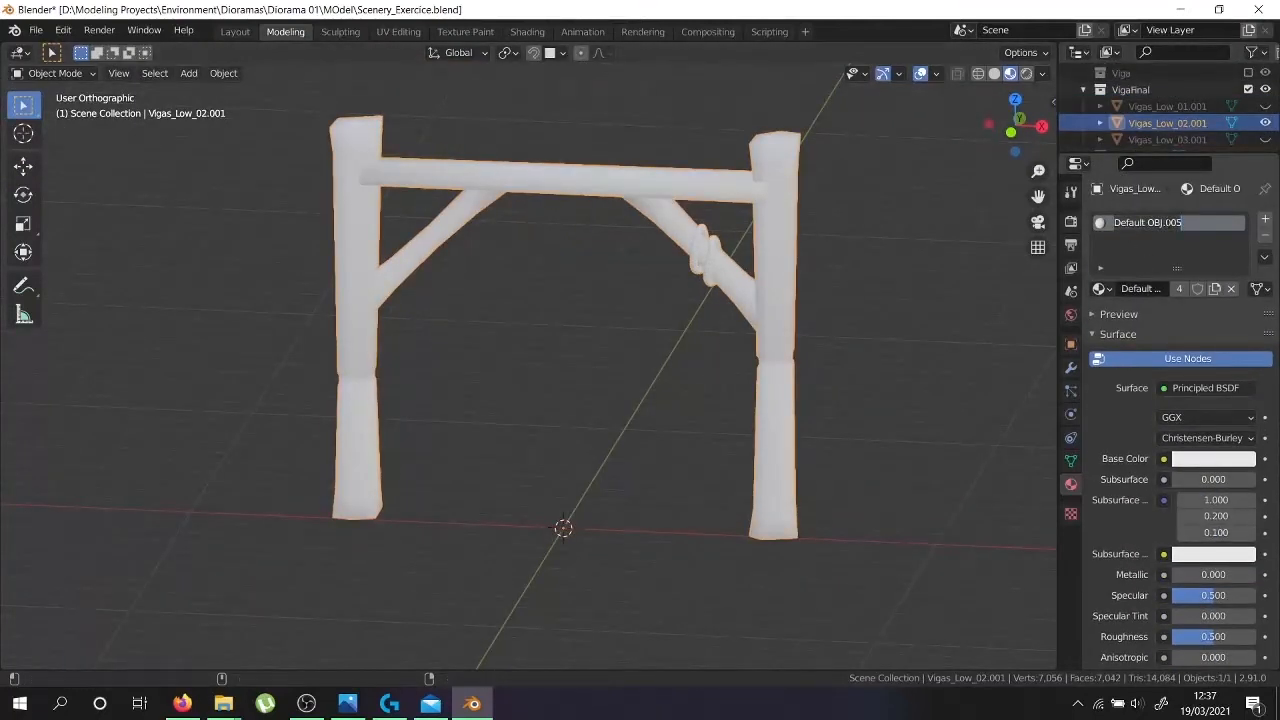
Load the albedo image from the Texture_02 folder as the Viga_02 base color and set specular to 0
{"action": "left_click", "coordinate": [1164, 459]}
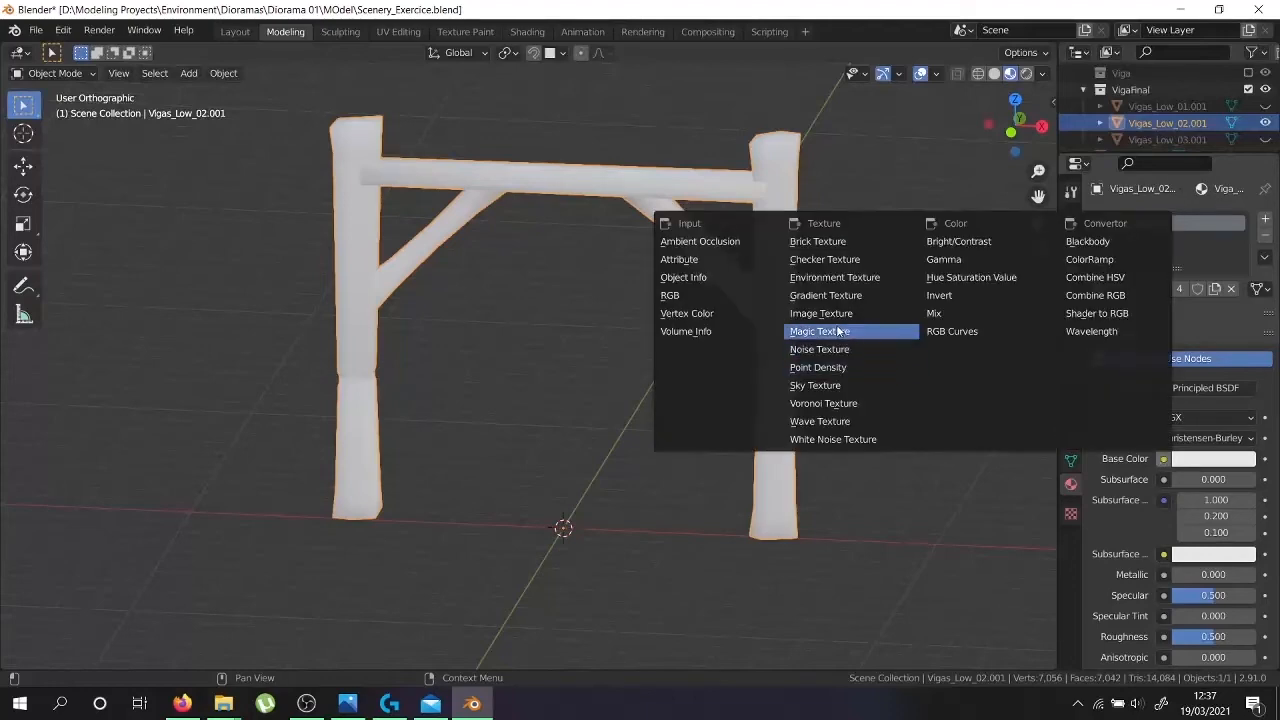
{"action": "left_click", "coordinate": [830, 332]}
{"action": "left_click", "coordinate": [1239, 479]}
{"action": "double_click", "coordinate": [593, 360]}
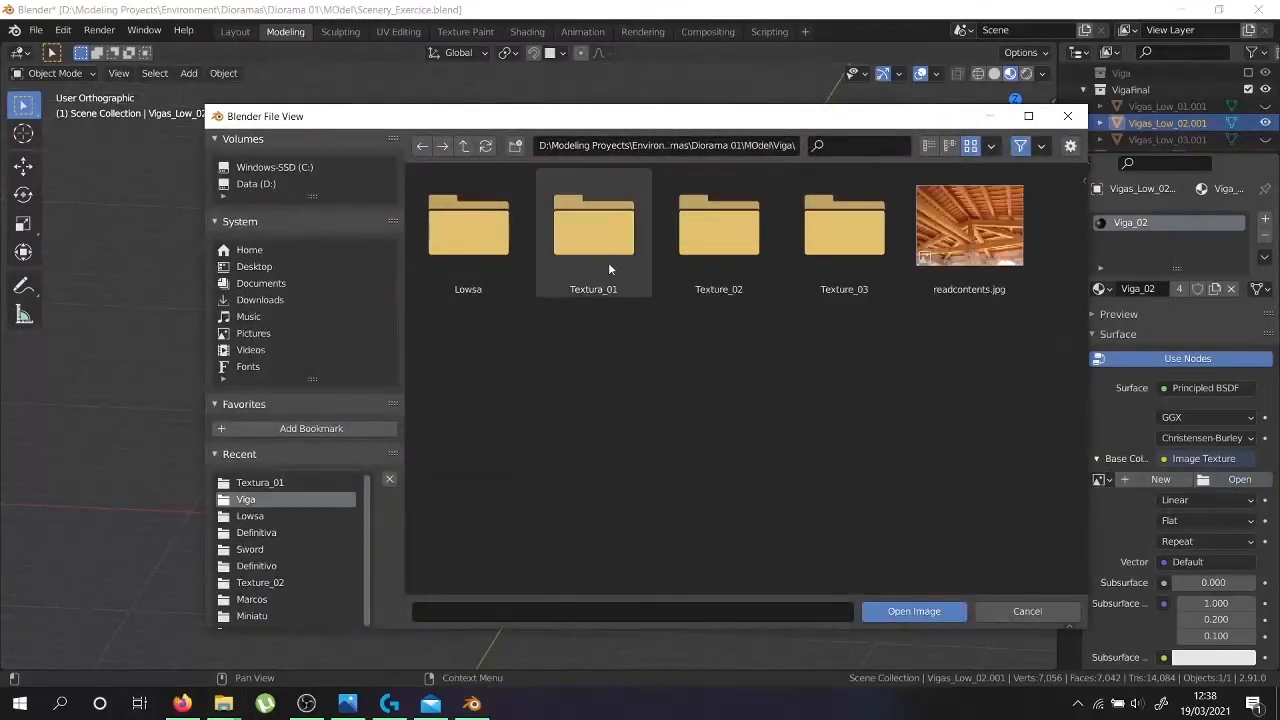
{"action": "double_click", "coordinate": [715, 235]}
{"action": "double_click", "coordinate": [506, 235]}
{"action": "scroll", "coordinate": [1226, 560], "scroll_direction": "down", "scroll_amount": 5}
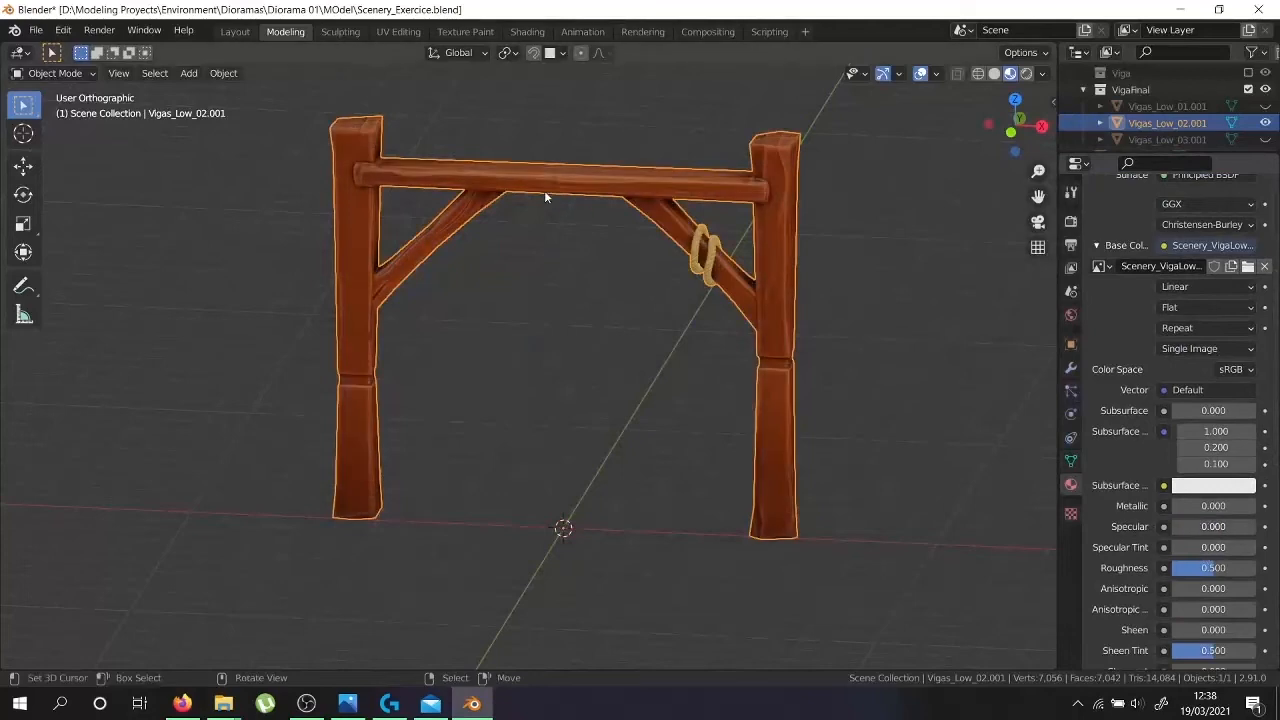
Select the crossbeam of Vigas_Low_02.001, scale it up slightly, and scale it by about 1.11 along Z
{"action": "scroll", "coordinate": [544, 190], "scroll_direction": "up", "scroll_amount": 5}
{"action": "key", "text": "Tab"}
{"action": "left_click", "coordinate": [551, 165]}
{"action": "key", "text": "KP_1"}
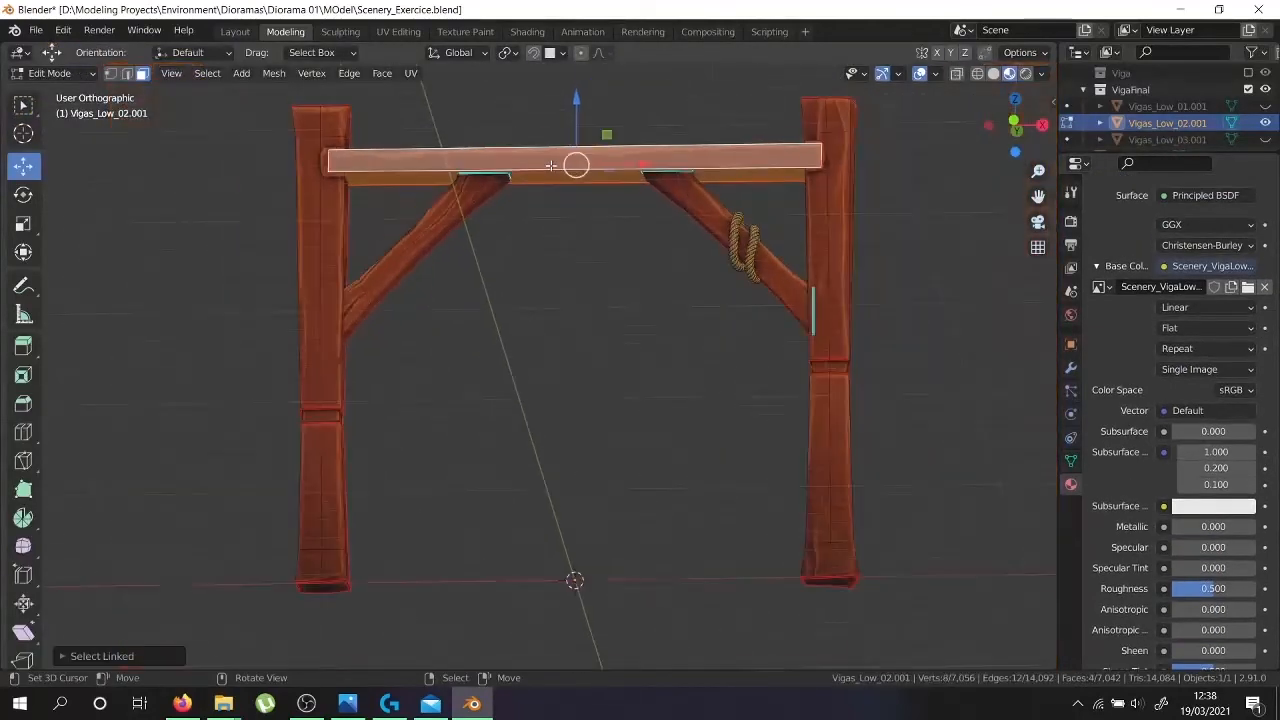
{"action": "key", "text": "ctrl+l"}
{"action": "key", "text": "s"}
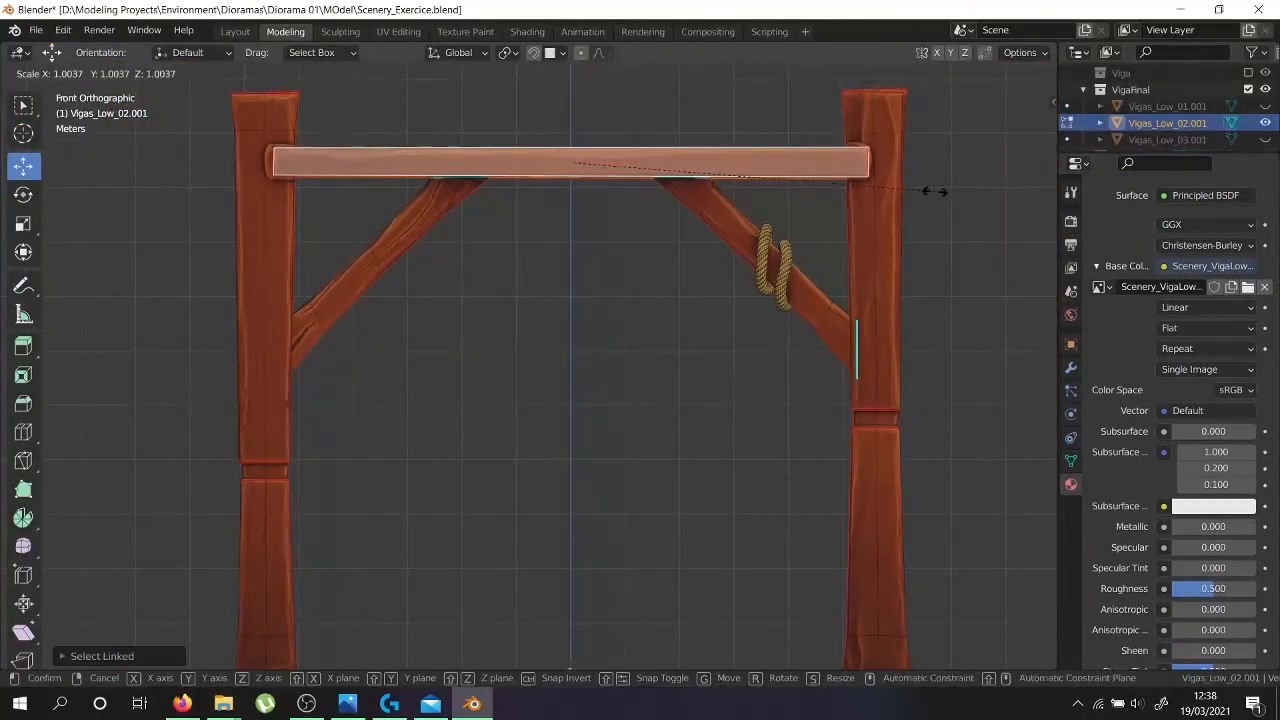
{"action": "key", "text": "z"}
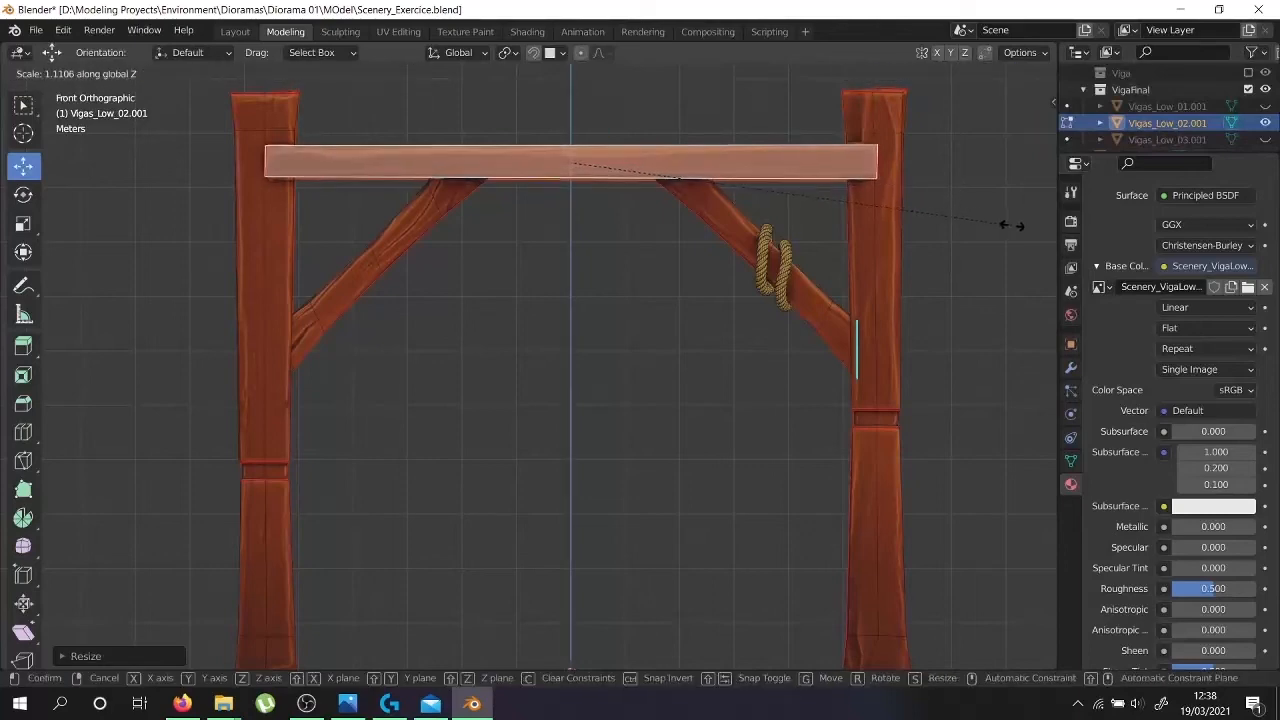
{"action": "left_click", "coordinate": [1001, 223]}
Raise the crossbeam slightly, scale its height along Z again, and check it in different shading modes
{"action": "left_click_drag", "start_coordinate": [575, 100], "coordinate": [575, 98]}
{"action": "key", "text": "s"}
{"action": "key", "text": "z"}
{"action": "left_click", "coordinate": [871, 263]}
{"action": "middle_click_drag", "start_coordinate": [871, 263], "coordinate": [833, 323]}
{"action": "left_click", "coordinate": [994, 73]}
{"action": "left_click", "coordinate": [978, 73]}
{"action": "left_click", "coordinate": [995, 73]}
{"action": "left_click", "coordinate": [1010, 73]}
{"action": "key", "text": "Tab"}
{"action": "middle_click_drag", "start_coordinate": [708, 270], "coordinate": [792, 135]}
Select the top end edge loops of both diagonal braces and raise them slightly along Z into the crossbeam
{"action": "scroll", "coordinate": [700, 178], "scroll_direction": "up", "scroll_amount": 3}
{"action": "key", "text": "Tab"}
{"action": "left_click", "coordinate": [590, 158]}
{"action": "key", "text": "z"}
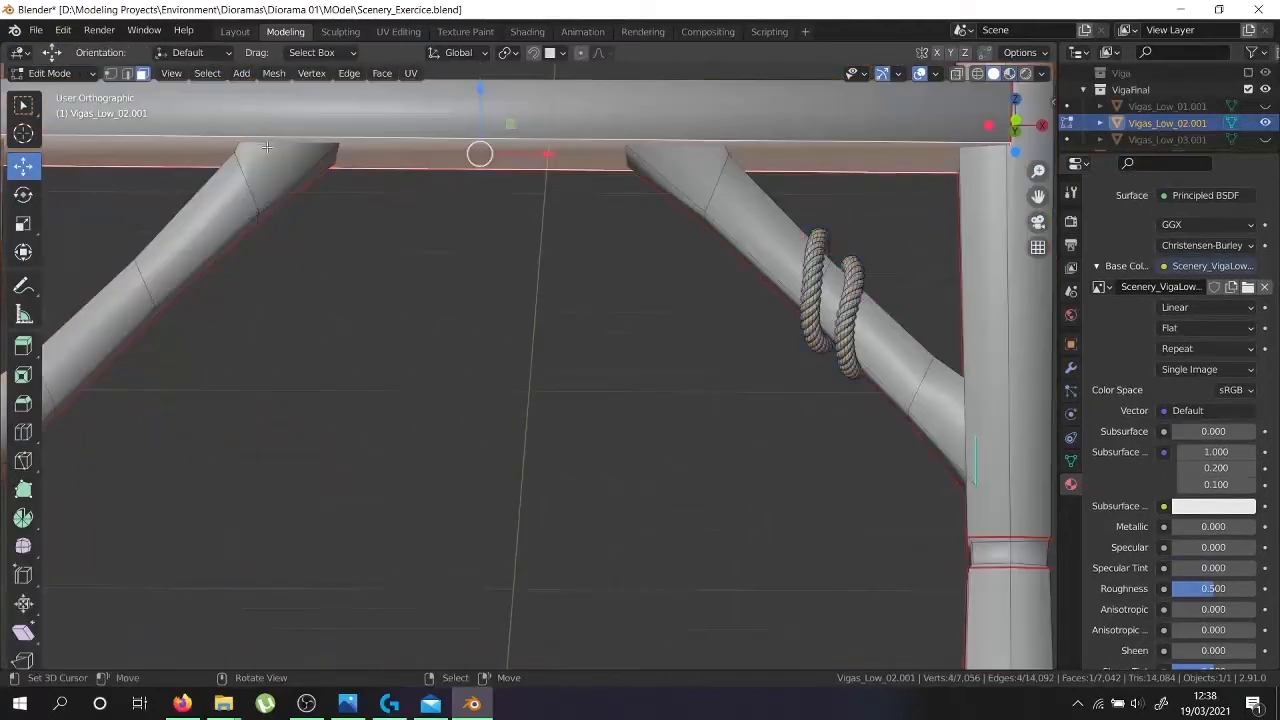
{"action": "key", "text": "shift+z"}
{"action": "right_click", "coordinate": [285, 148]}
{"action": "key", "text": "2"}
{"action": "right_click", "coordinate": [291, 143]}
{"action": "scroll", "coordinate": [640, 142], "scroll_direction": "up", "scroll_amount": 6}
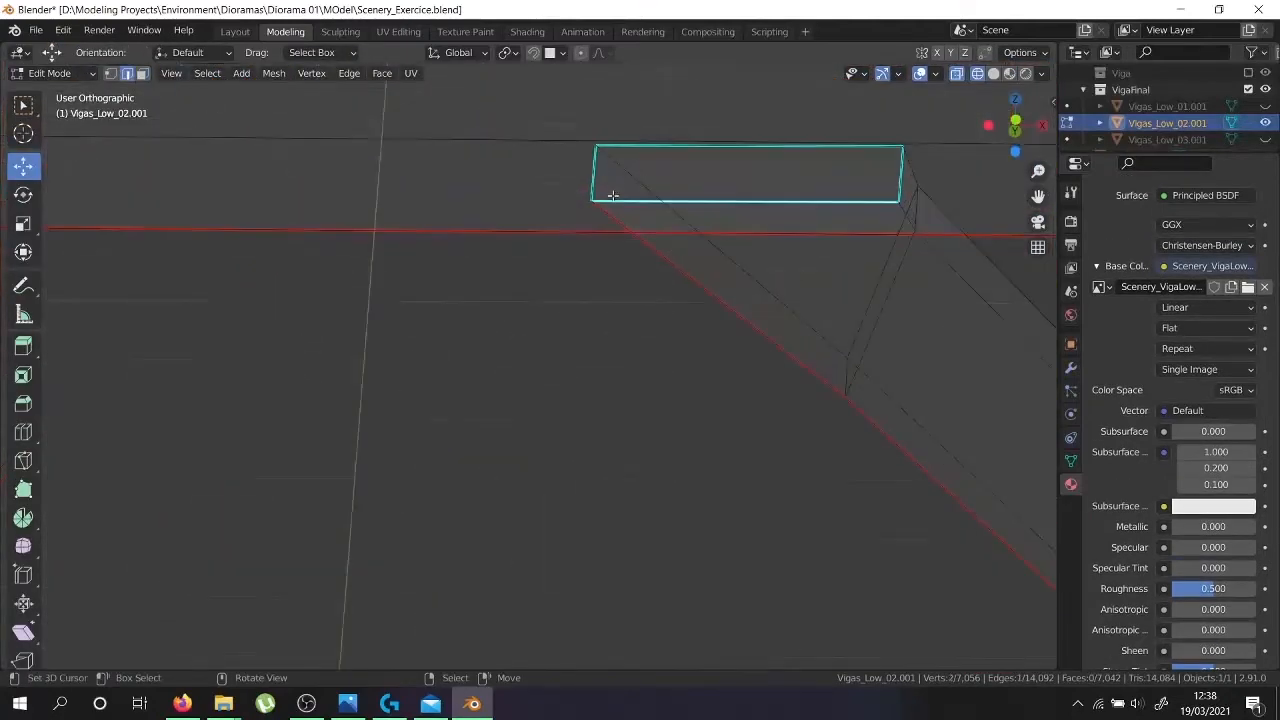
{"action": "right_click", "coordinate": [611, 195], "text": "alt"}
{"action": "scroll", "coordinate": [611, 194], "scroll_direction": "down", "scroll_amount": 3}
{"action": "right_click", "coordinate": [112, 194], "text": "alt+shift"}
{"action": "key", "text": "shift+z"}
{"action": "scroll", "coordinate": [453, 268], "scroll_direction": "down", "scroll_amount": 4}
{"action": "left_click", "coordinate": [1025, 72]}
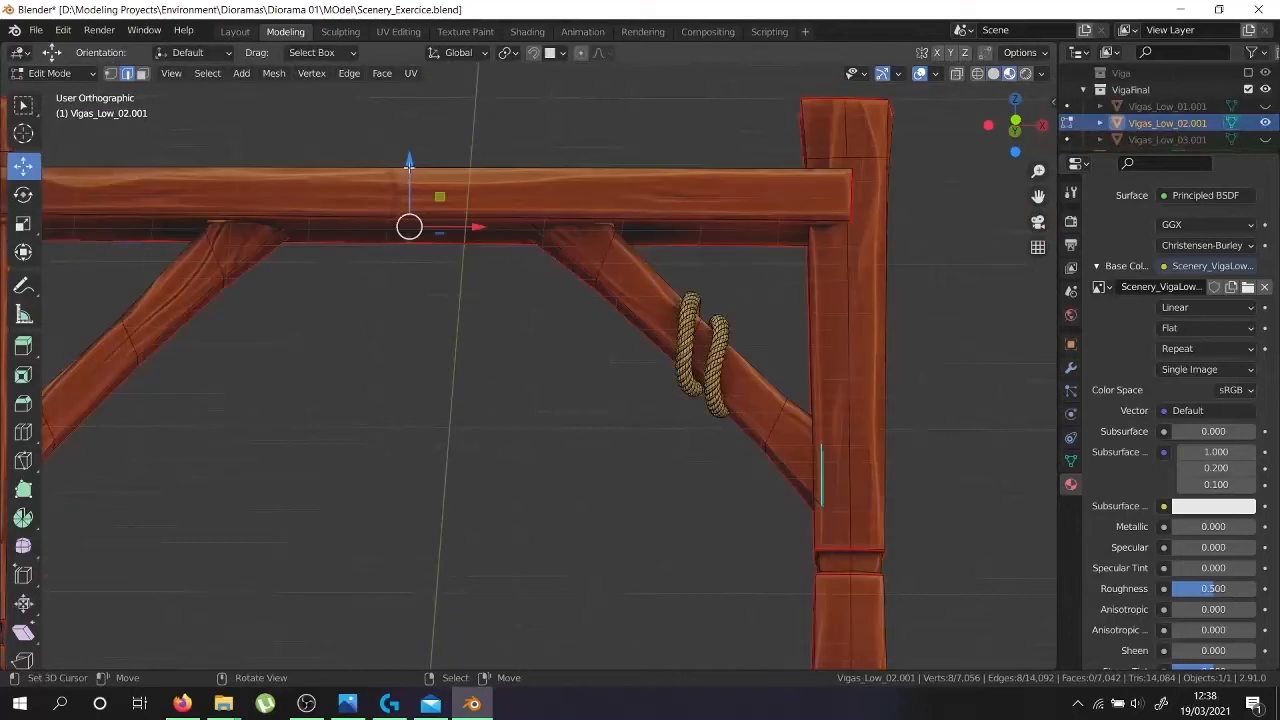
{"action": "key", "text": "g"}
{"action": "key", "text": "z"}
{"action": "left_click_drag", "start_coordinate": [406, 165], "coordinate": [406, 163]}
{"action": "scroll", "coordinate": [645, 254], "scroll_direction": "down", "scroll_amount": 3}
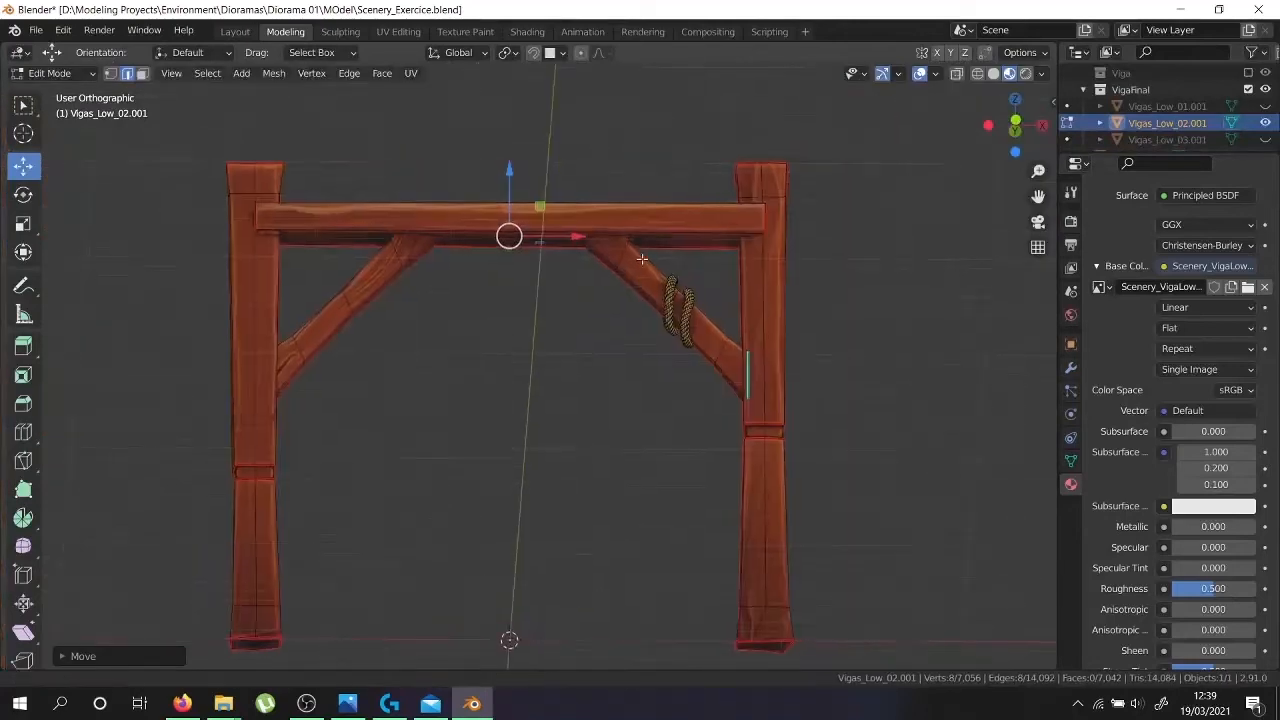
Select the lower end of the roped brace and shift it slightly sideways where it meets the post
{"action": "middle_click_drag", "start_coordinate": [680, 357], "coordinate": [617, 403]}
{"action": "scroll", "coordinate": [698, 400], "scroll_direction": "up", "scroll_amount": 6}
{"action": "right_click", "coordinate": [698, 400]}
{"action": "right_click", "coordinate": [678, 401]}
{"action": "middle_click_drag", "start_coordinate": [550, 438], "coordinate": [717, 407]}
{"action": "right_click", "coordinate": [682, 425]}
{"action": "scroll", "coordinate": [682, 425], "scroll_direction": "up", "scroll_amount": 3}
{"action": "left_click_drag", "start_coordinate": [626, 343], "coordinate": [618, 342]}
Scale the lower end loop of the roped brace along the Y axis
{"action": "scroll", "coordinate": [566, 389], "scroll_direction": "down", "scroll_amount": 6}
{"action": "mouse_move", "coordinate": [315, 440]}
{"action": "middle_mouse_down"}
{"action": "mouse_move", "coordinate": [178, 442]}
{"action": "mouse_move", "coordinate": [123, 391]}
{"action": "mouse_move", "coordinate": [537, 469]}
{"action": "middle_mouse_up"}
{"action": "scroll", "coordinate": [618, 415], "scroll_direction": "up", "scroll_amount": 6}
{"action": "key", "text": "alt+z"}
{"action": "key", "text": "z"}
{"action": "right_click", "coordinate": [655, 392], "text": "shift"}
{"action": "key", "text": "s"}
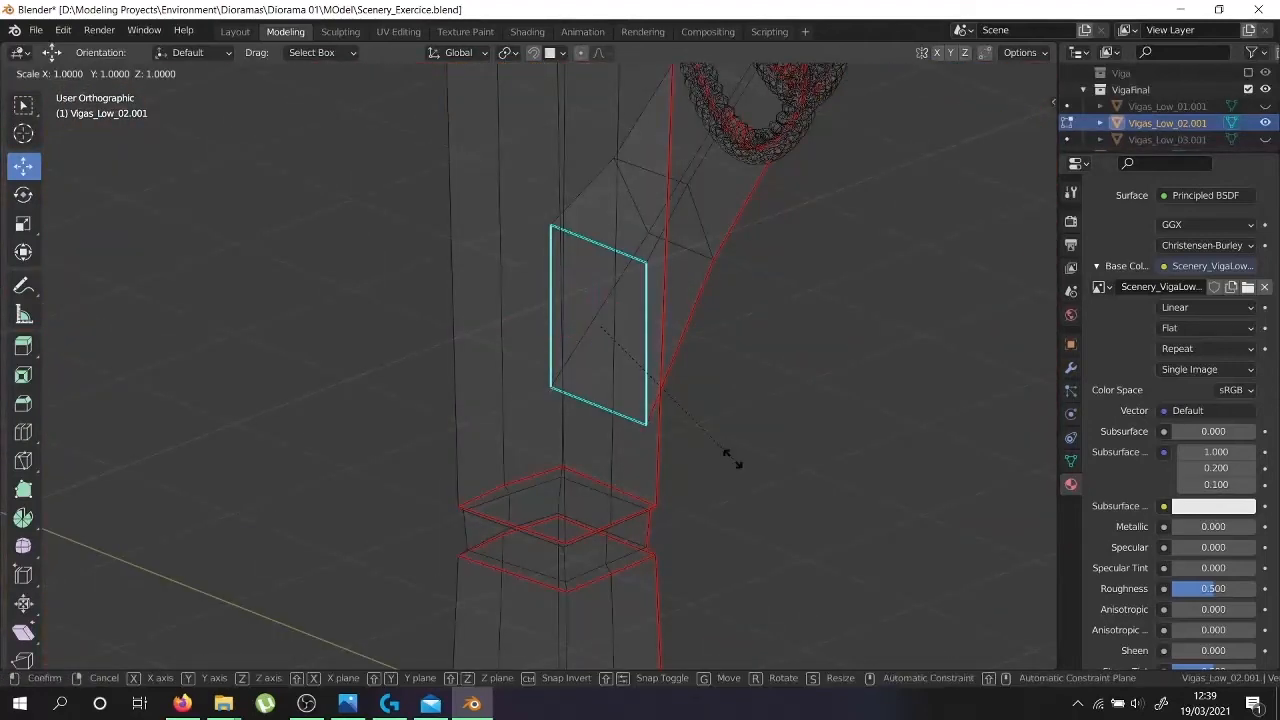
{"action": "key", "text": "y"}
{"action": "left_click", "coordinate": [702, 430]}
{"action": "key", "text": "z"}
{"action": "scroll", "coordinate": [700, 429], "scroll_direction": "down", "scroll_amount": 8}
{"action": "key", "text": "Tab"}
{"action": "mouse_move", "coordinate": [700, 429]}
{"action": "middle_mouse_down"}
{"action": "mouse_move", "coordinate": [854, 361]}
{"action": "mouse_move", "coordinate": [643, 386]}
{"action": "middle_mouse_up"}
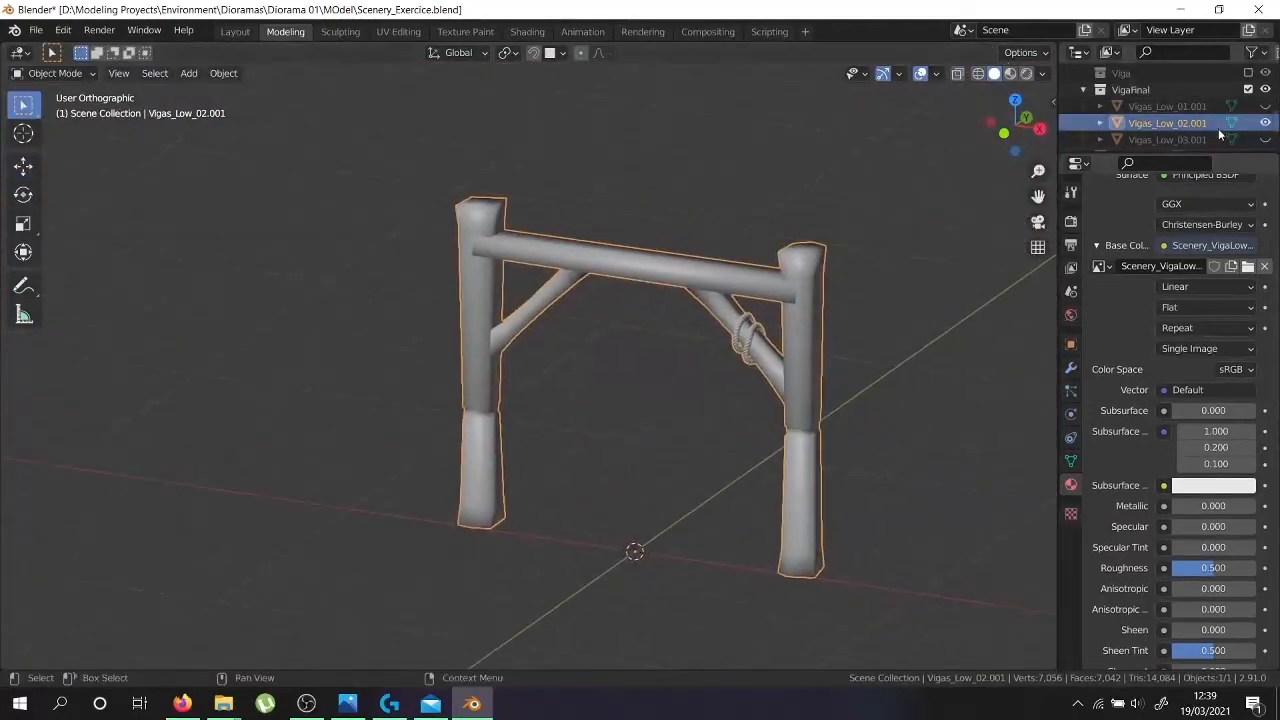
Hide Vigas_Low_02.001, show Vigas_Low_03.001, and delete its posts, crossbeam and braces, keeping the wrapped block and rope
{"action": "left_click", "coordinate": [1266, 124]}
{"action": "left_click", "coordinate": [1266, 140]}
{"action": "right_click", "coordinate": [800, 326]}
{"action": "key", "text": "Tab"}
{"action": "right_click", "coordinate": [763, 285]}
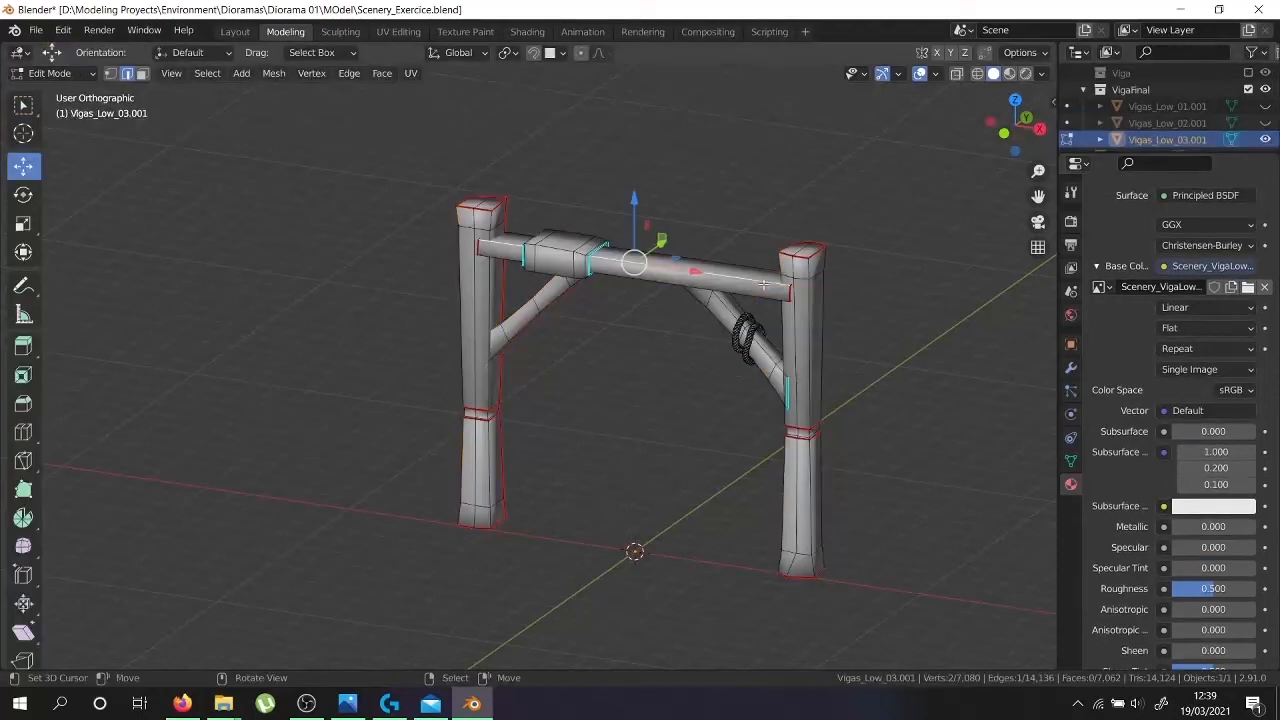
{"action": "key", "text": "l"}
{"action": "key", "text": "x"}
{"action": "left_click", "coordinate": [466, 282]}
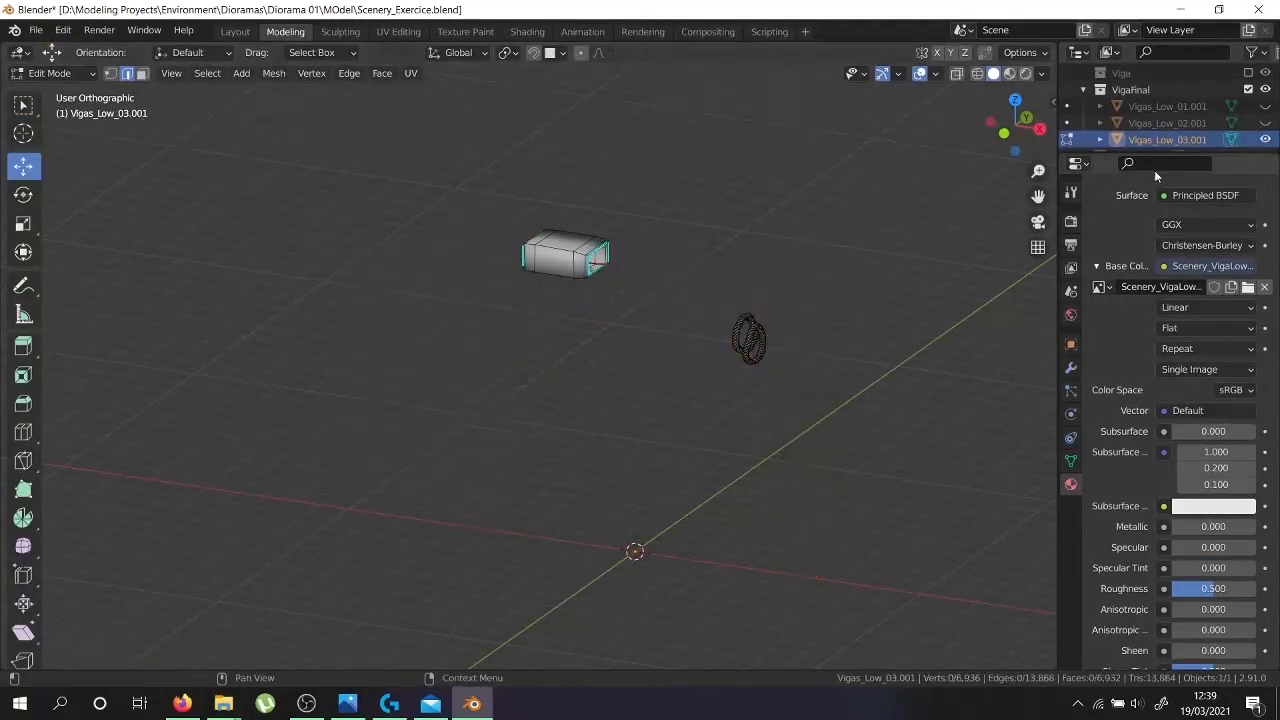
Show Vigas_Low_02.001, select its linked posts, crossbeam and braces, and invert the selection to pick the rope
{"action": "left_click", "coordinate": [1266, 123]}
{"action": "key", "text": "Tab"}
{"action": "right_click", "coordinate": [766, 320]}
{"action": "key", "text": "Tab"}
{"action": "right_click", "coordinate": [700, 272]}
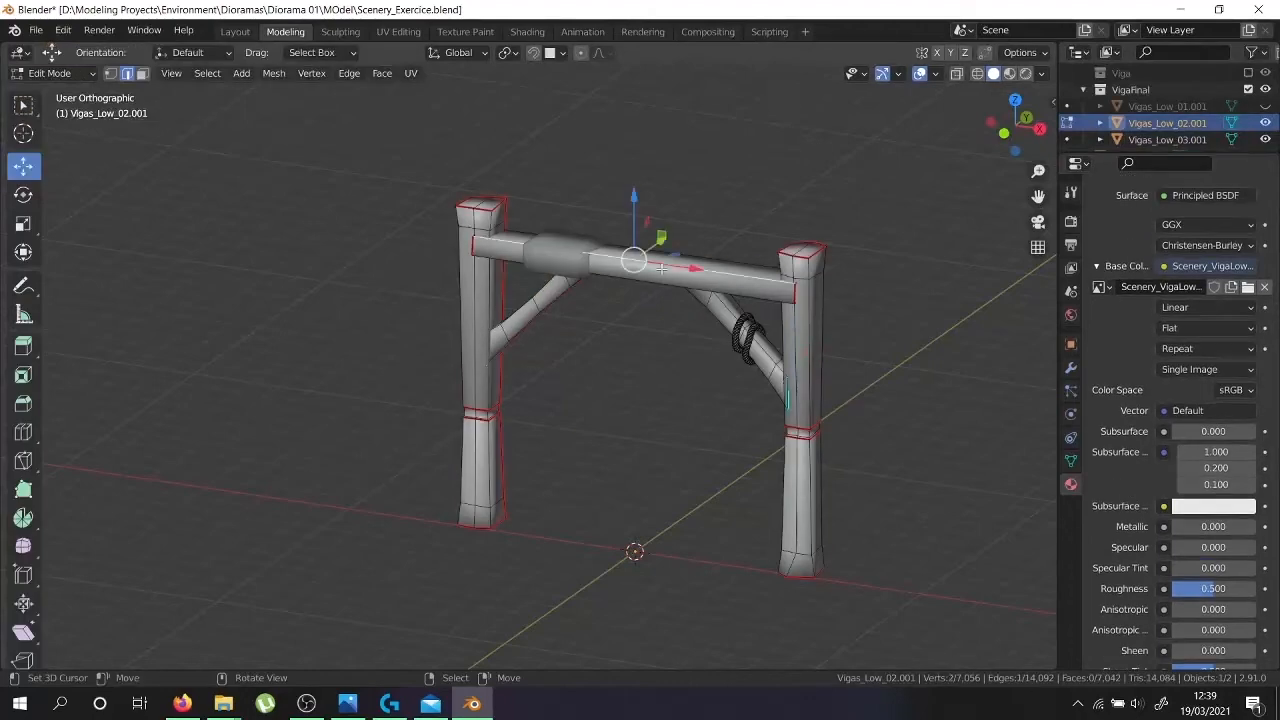
{"action": "key", "text": "l"}
{"action": "key", "text": "l"}
{"action": "key", "text": "l"}
{"action": "middle_click_drag", "start_coordinate": [722, 348], "coordinate": [708, 347], "text": "shift"}
{"action": "key", "text": "l"}
{"action": "key", "text": "l"}
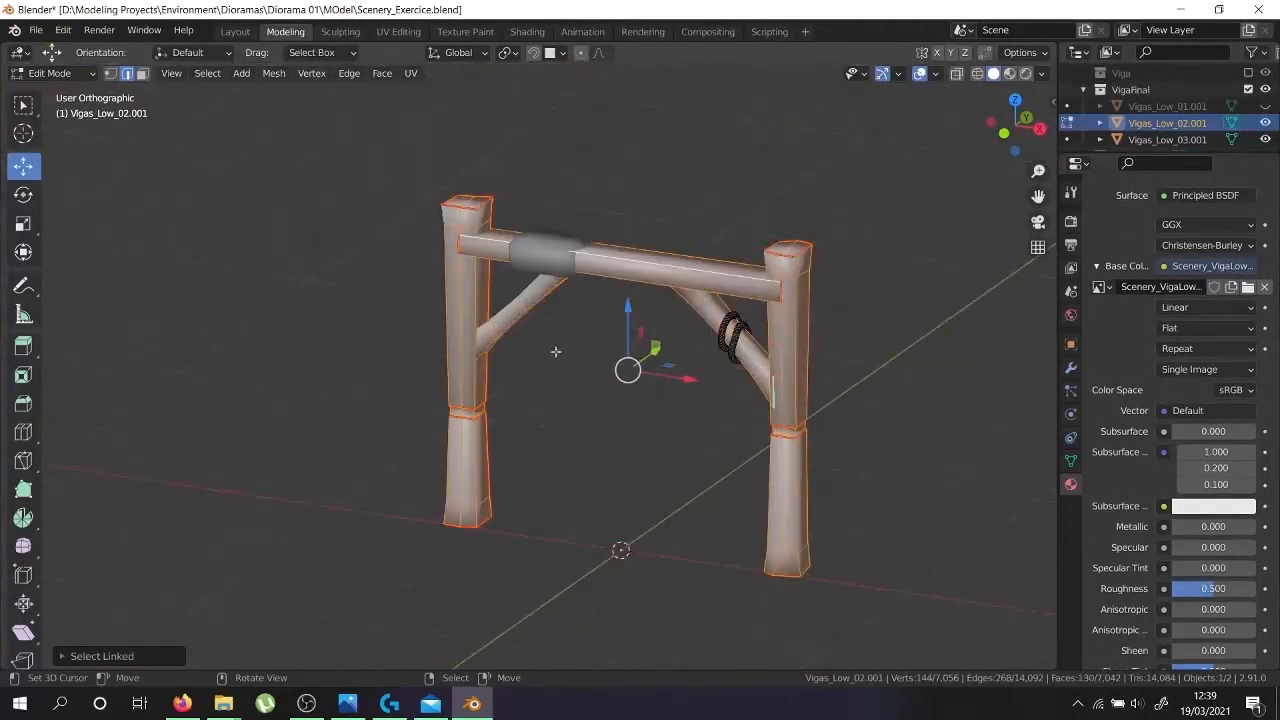
{"action": "key", "text": "ctrl+i"}
{"action": "key", "text": "Tab"}
Isolate Vigas_Low_03 in the VigaFinal collection and open its mesh for editing
{"action": "left_click", "coordinate": [1147, 139]}
{"action": "scroll", "coordinate": [1160, 120], "scroll_direction": "down", "scroll_amount": 1}
{"action": "left_click", "coordinate": [1170, 88]}
{"action": "scroll", "coordinate": [1262, 88], "scroll_direction": "up", "scroll_amount": 1}
{"action": "left_click", "coordinate": [1265, 106]}
{"action": "left_click", "coordinate": [1181, 110]}
{"action": "scroll", "coordinate": [1194, 114], "scroll_direction": "up", "scroll_amount": 2}
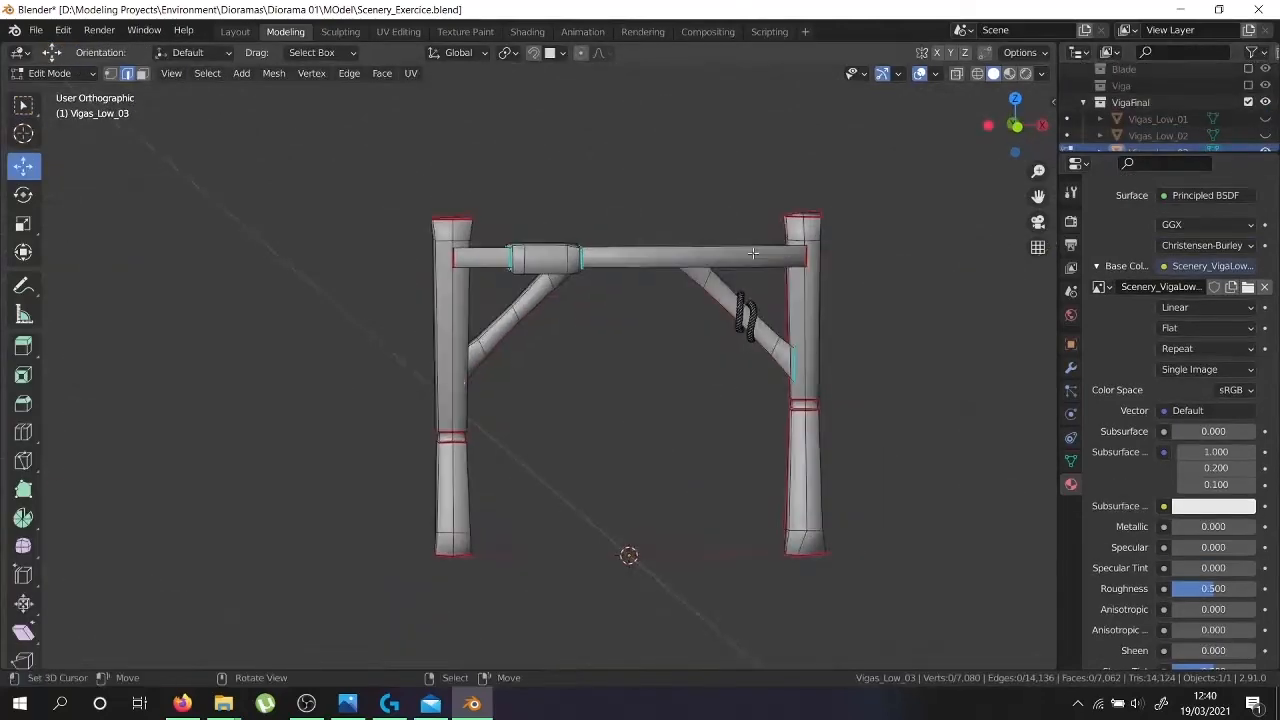
{"action": "scroll", "coordinate": [753, 253], "scroll_direction": "up", "scroll_amount": 2}
{"action": "scroll", "coordinate": [1150, 450], "scroll_direction": "up", "scroll_amount": 5}
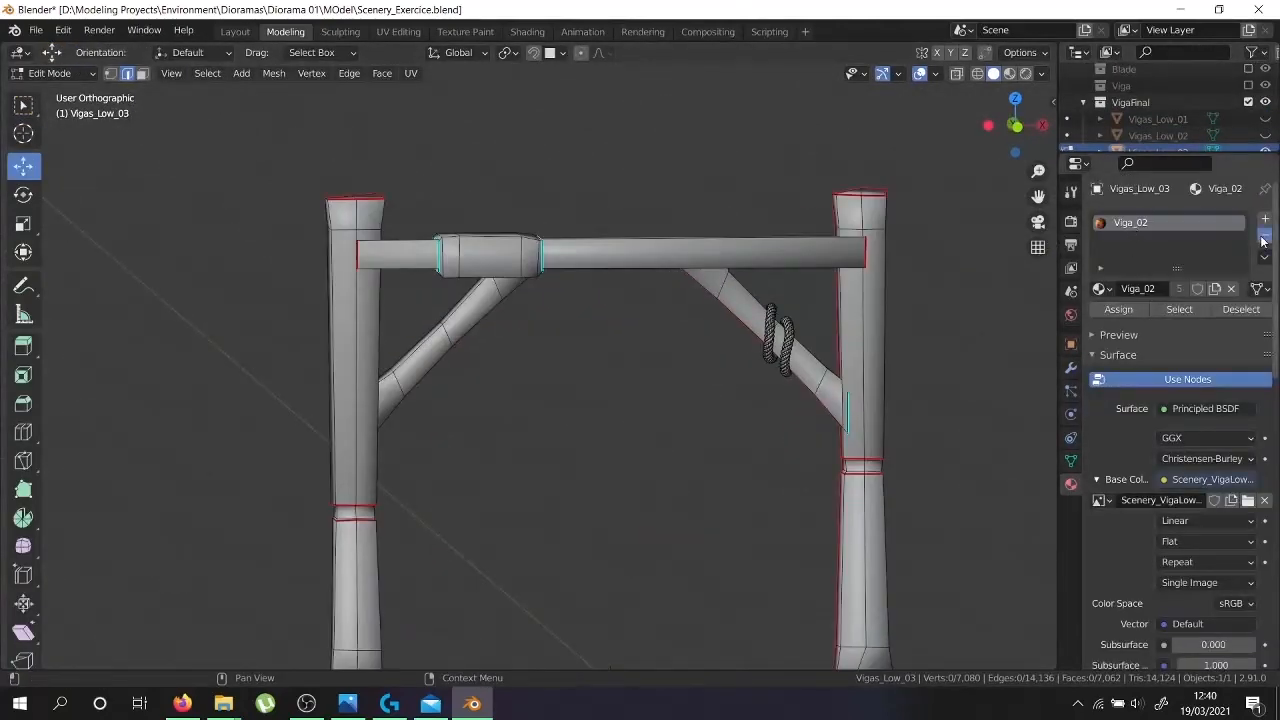
Remove the Viga_02 material from Vigas_Low_03 and assign another existing beam material in its place
{"action": "left_click", "coordinate": [1264, 237]}
{"action": "key", "text": "Tab"}
{"action": "left_click", "coordinate": [1264, 237]}
{"action": "left_click", "coordinate": [1102, 289]}
{"action": "left_click", "coordinate": [1040, 345]}
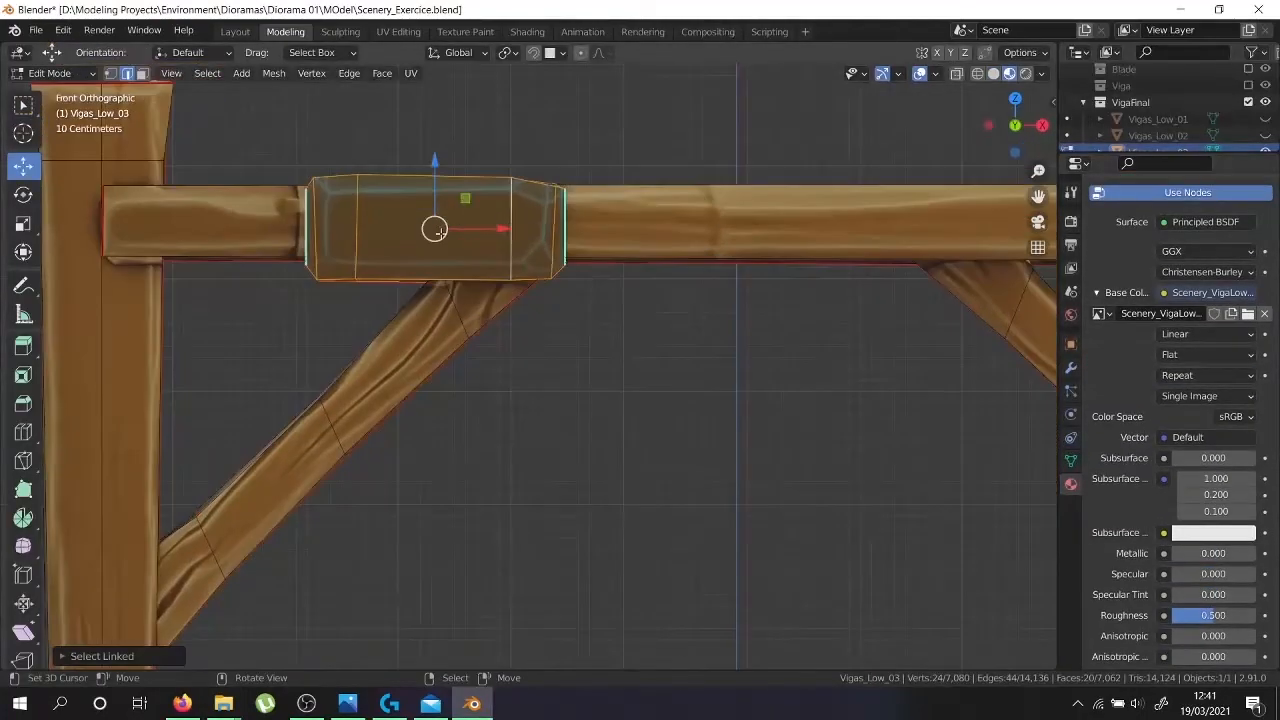
Resize the wrapped block on the crossbeam and adjust its end edge loop around the beam
{"action": "key", "text": "s"}
{"action": "left_click", "coordinate": [561, 161]}
{"action": "middle_click_drag", "start_coordinate": [561, 161], "coordinate": [560, 230]}
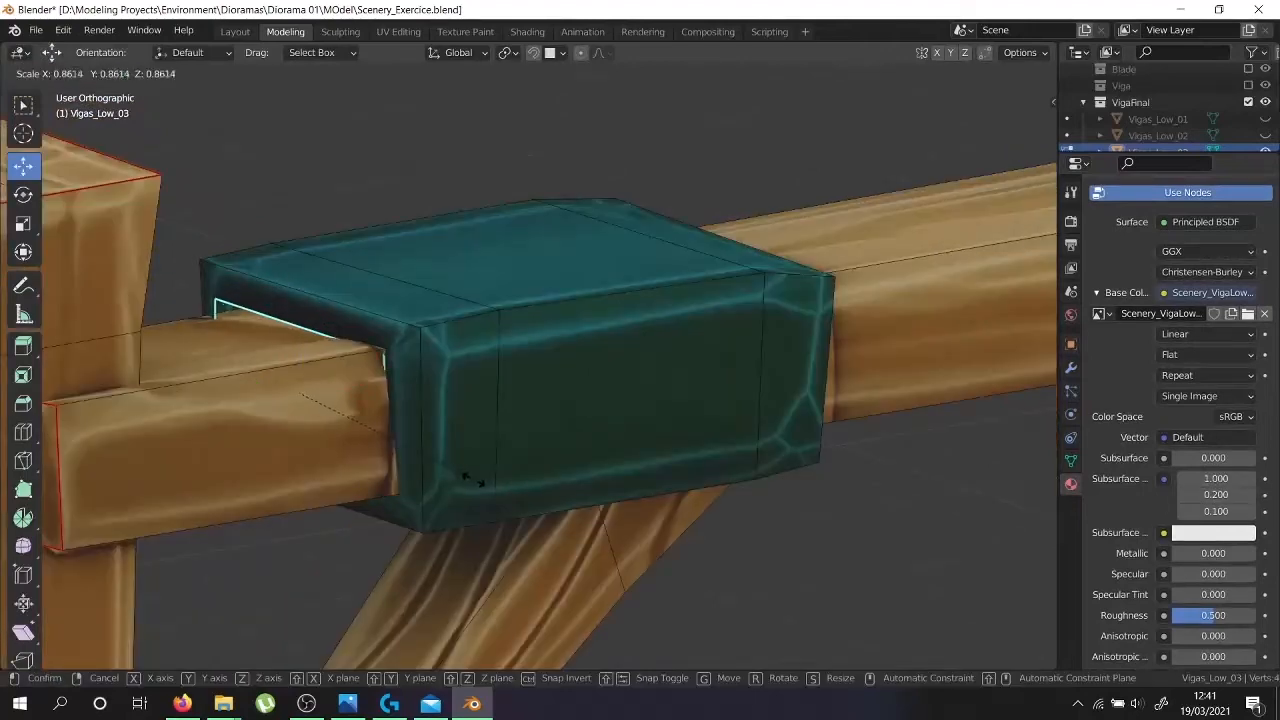
{"action": "key", "text": "g"}
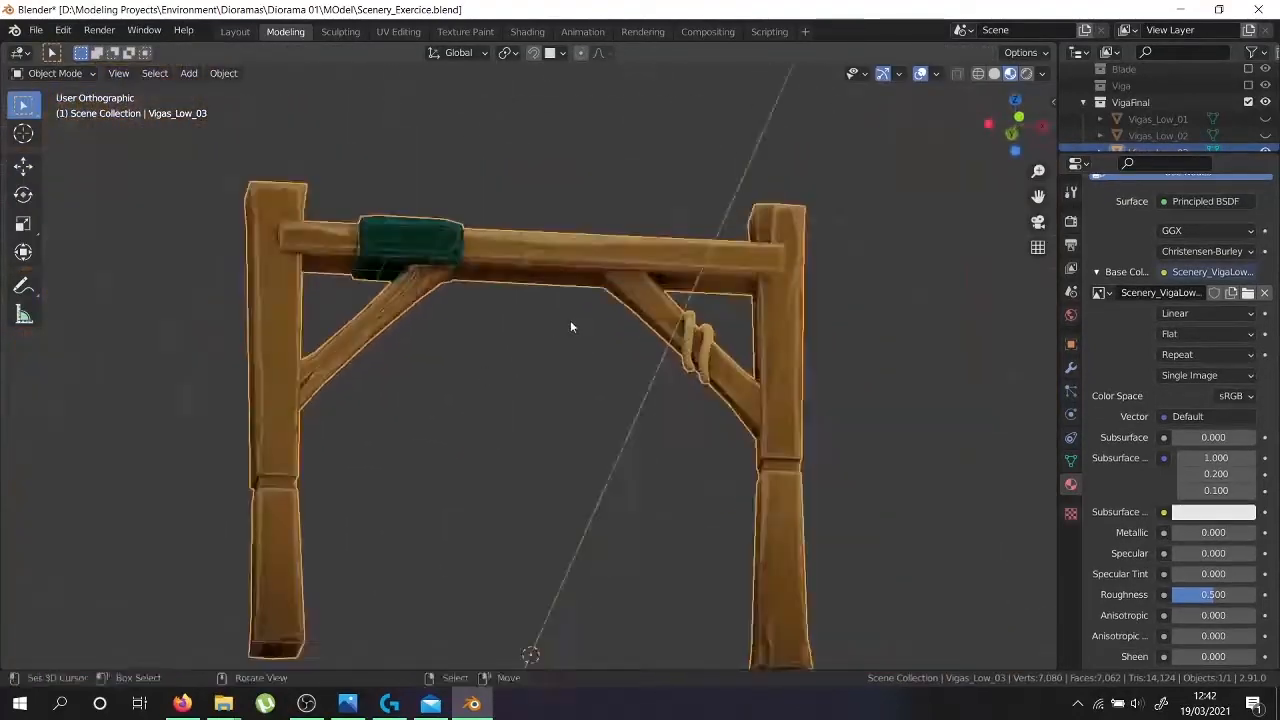
Isolate and select Vigas_Low_01, start an FBX export, and create a Definitivos folder inside Viga for it
{"action": "middle_click_drag", "start_coordinate": [571, 323], "coordinate": [820, 323]}
{"action": "left_click", "coordinate": [1265, 113]}
{"action": "left_click", "coordinate": [1265, 80]}
{"action": "left_click", "coordinate": [1158, 80]}
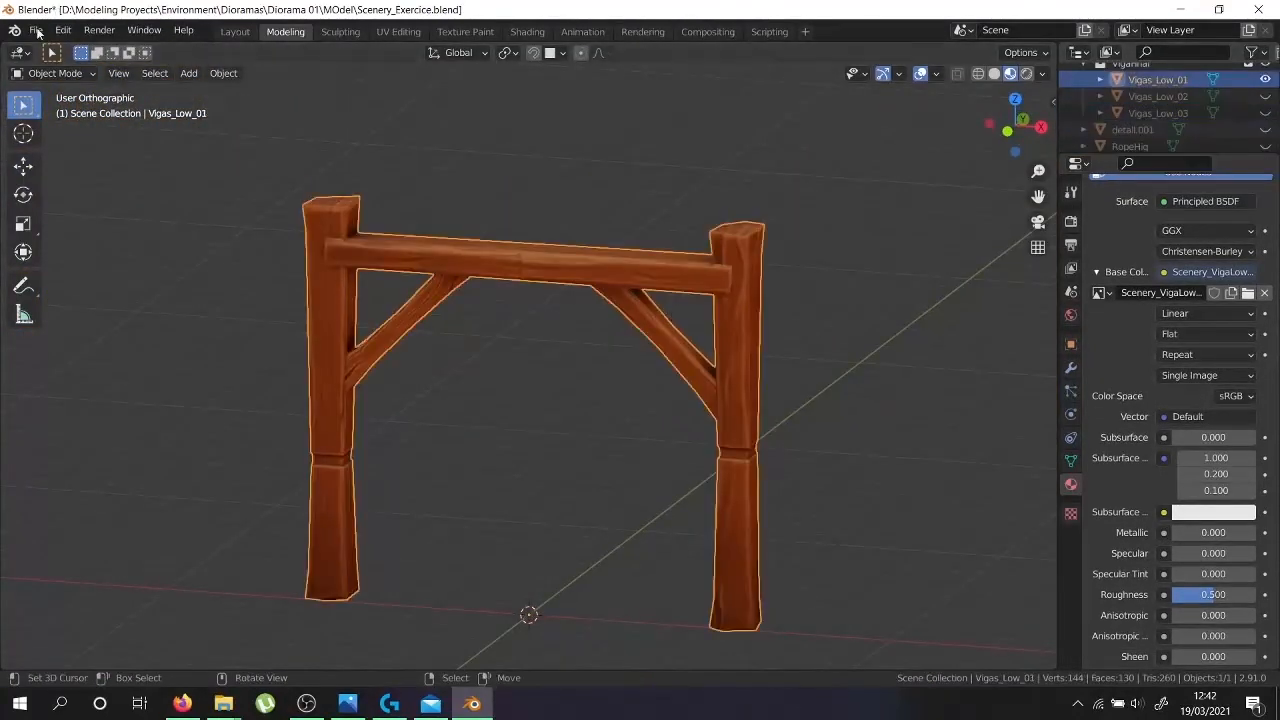
{"action": "left_click", "coordinate": [36, 30]}
{"action": "left_click", "coordinate": [309, 371]}
{"action": "double_click", "coordinate": [469, 494]}
{"action": "left_click", "coordinate": [515, 146]}
{"action": "type", "text": "Definitivos"}
Limit the FBX export to selected objects and export the first beam as Scenery_Viga_01.fbx
{"action": "left_click", "coordinate": [976, 278]}
{"action": "left_click", "coordinate": [493, 611]}
{"action": "left_click_drag", "start_coordinate": [493, 611], "coordinate": [445, 612]}
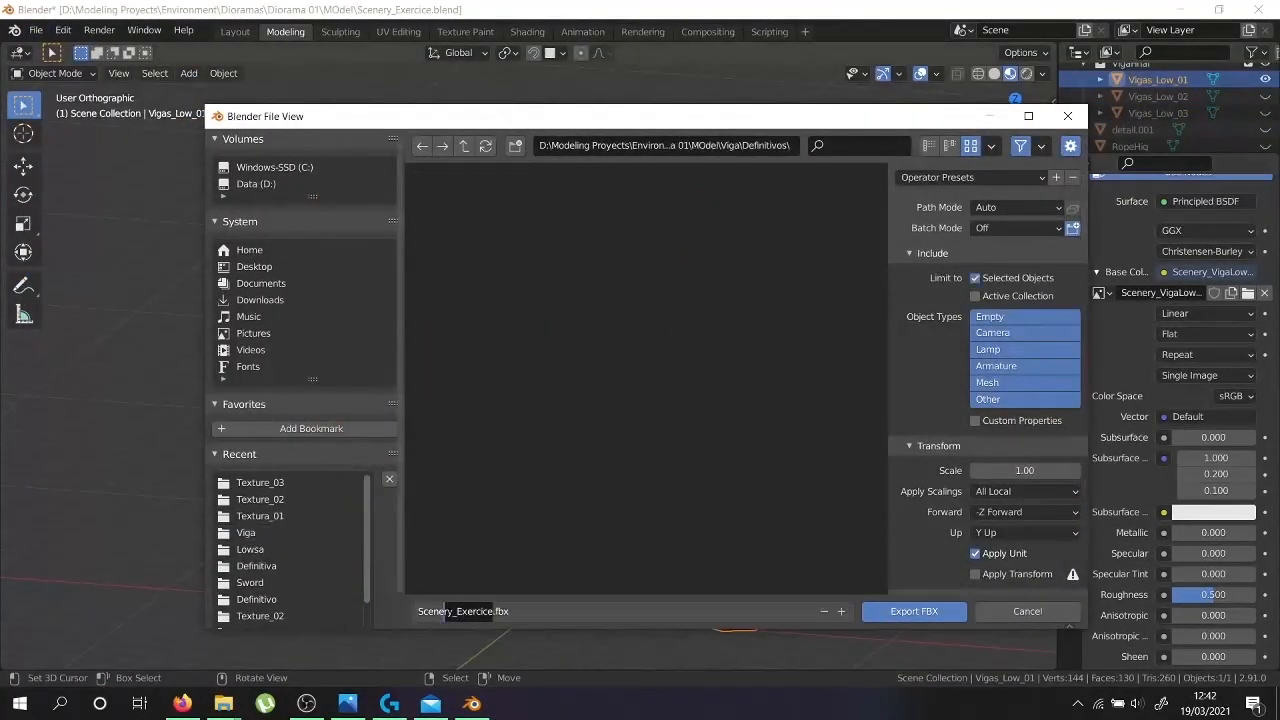
{"action": "type", "text": "1"}
{"action": "left_click", "coordinate": [914, 611]}
Isolate and select Vigas_Low_02, and export it to Definitivos as Scenery_Viga_02.fbx
{"action": "left_click", "coordinate": [1265, 106]}
{"action": "left_click", "coordinate": [1265, 123]}
{"action": "left_click", "coordinate": [1158, 123]}
{"action": "left_click", "coordinate": [36, 30]}
{"action": "left_click", "coordinate": [309, 405]}
{"action": "left_click", "coordinate": [36, 30]}
{"action": "left_click", "coordinate": [240, 371]}
{"action": "left_click", "coordinate": [463, 226]}
{"action": "left_click", "coordinate": [626, 610]}
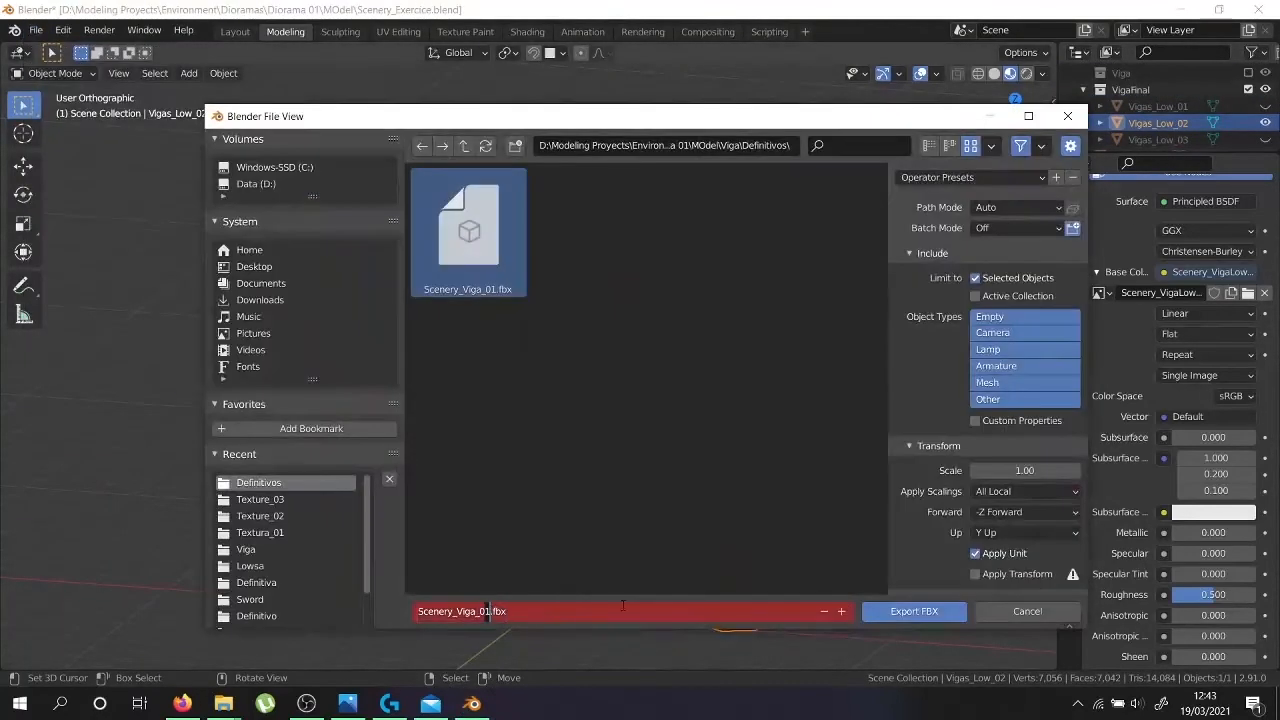
{"action": "left_click", "coordinate": [914, 611]}
Isolate and select Vigas_Low_03, export it as Scenery_Viga_03.fbx, and save the Blender file
{"action": "left_click", "coordinate": [1265, 123]}
{"action": "left_click", "coordinate": [1265, 140]}
{"action": "left_click", "coordinate": [1158, 140]}
{"action": "left_click", "coordinate": [36, 30]}
{"action": "left_click", "coordinate": [240, 371]}
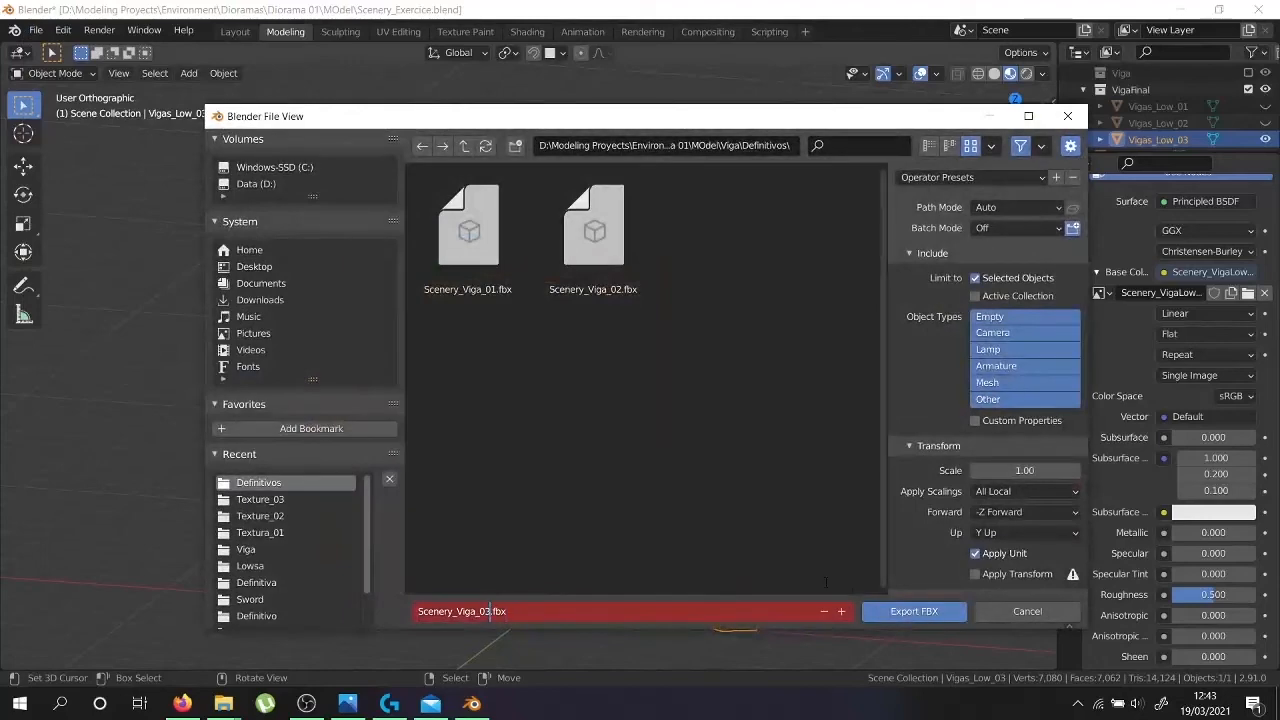
{"action": "left_click", "coordinate": [914, 611]}
{"action": "key", "text": "ctrl+s"}
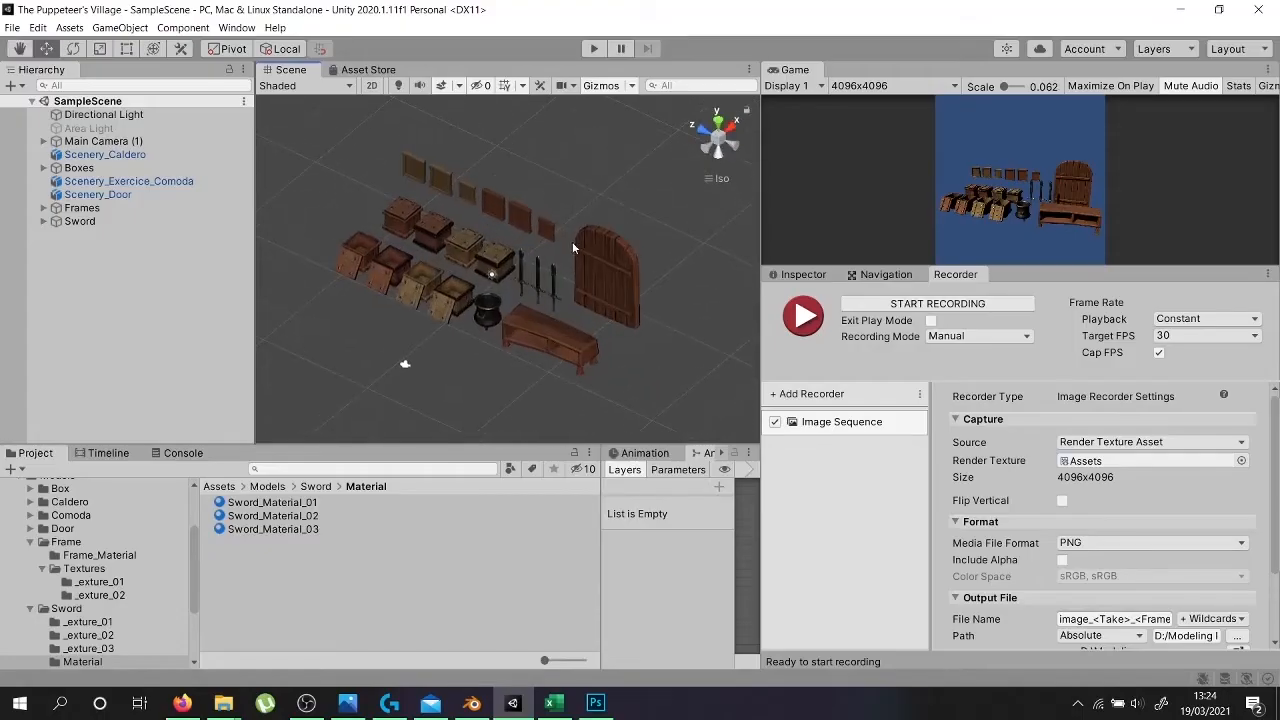
In Unity, create a folder named Viga inside Assets/Models and open it
{"action": "left_click_drag", "start_coordinate": [572, 241], "coordinate": [353, 433], "text": "alt"}
{"action": "left_click", "coordinate": [41, 541]}
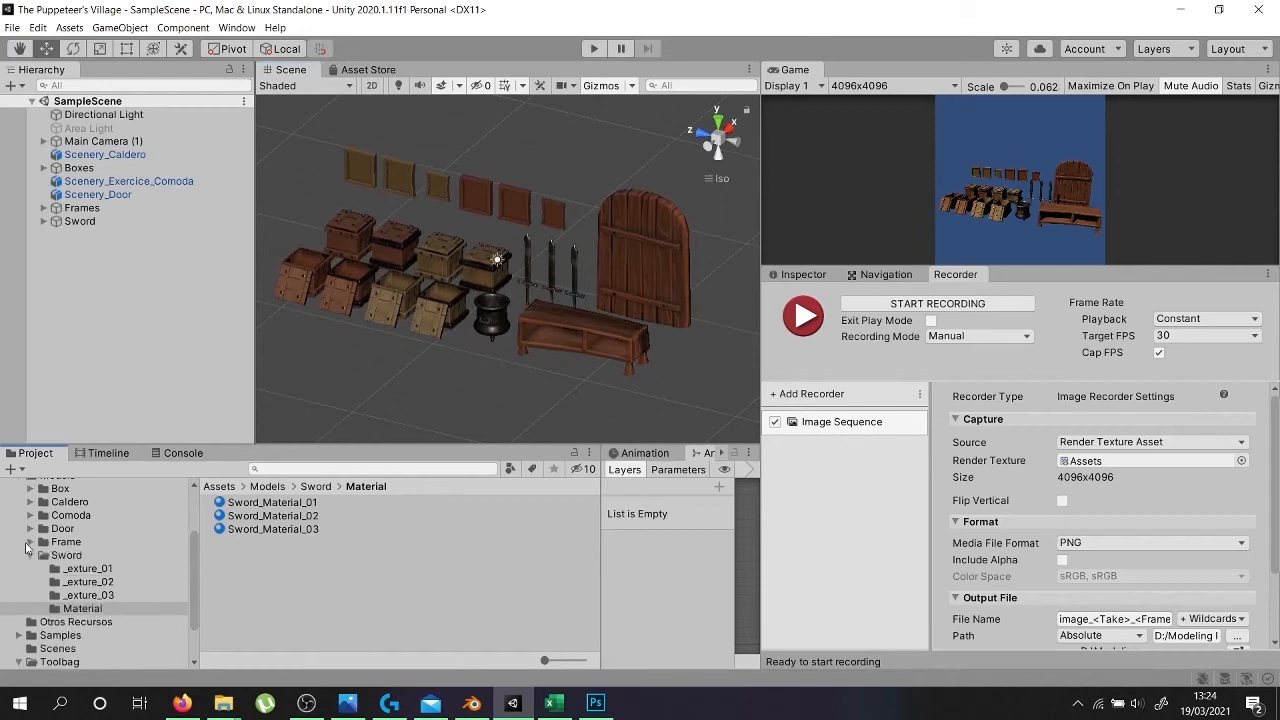
{"action": "scroll", "coordinate": [58, 560], "scroll_direction": "up", "scroll_amount": 3}
{"action": "right_click", "coordinate": [313, 597]}
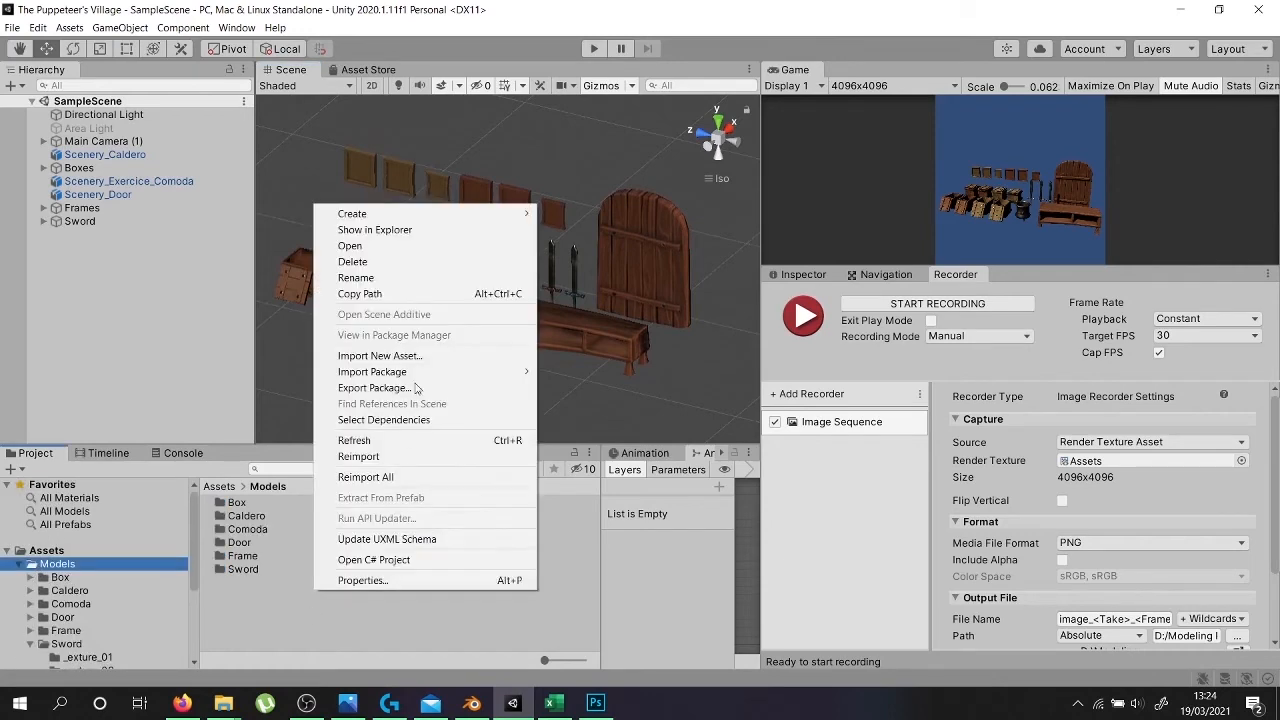
{"action": "mouse_move", "coordinate": [420, 218]}
{"action": "left_click", "coordinate": [580, 144]}
{"action": "type", "text": "Viga"}
{"action": "key", "text": "Return"}
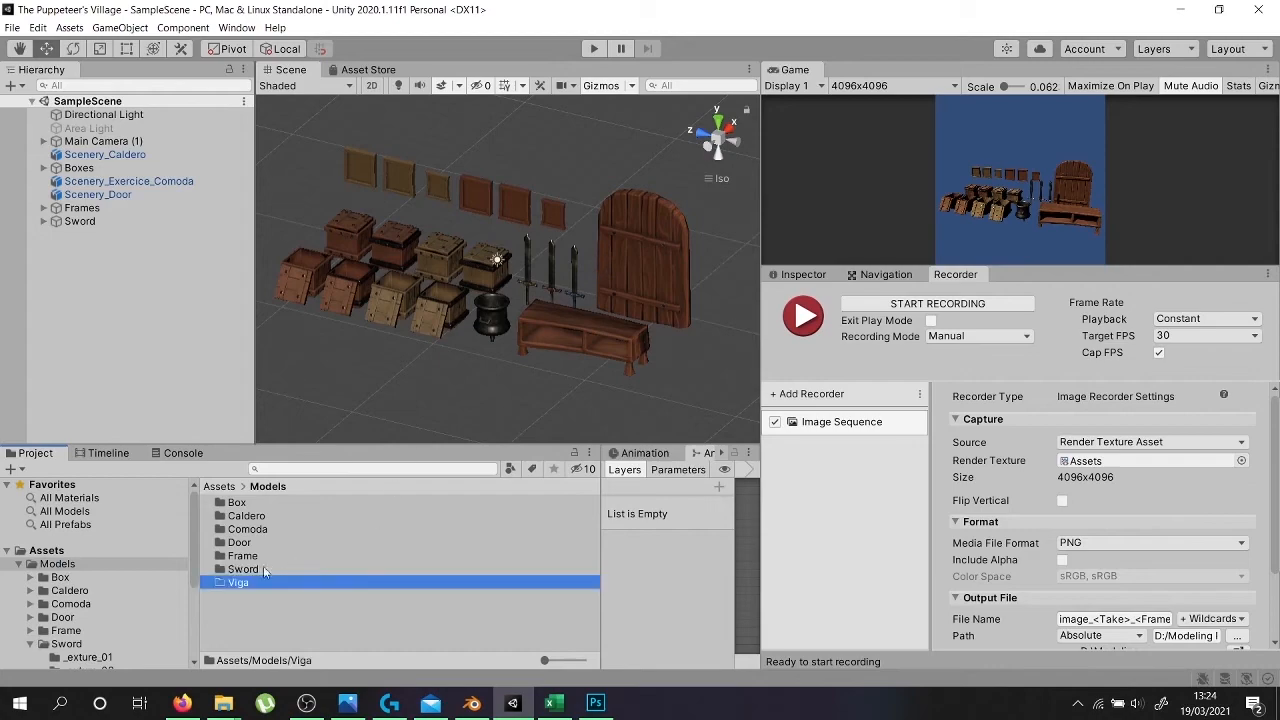
{"action": "double_click", "coordinate": [238, 582]}
Import the Scenery_Viga_01, Scenery_Viga_02 and Scenery_Viga_03 models from the Definitivos folder into Unity's Viga folder
{"action": "mouse_move", "coordinate": [223, 703]}
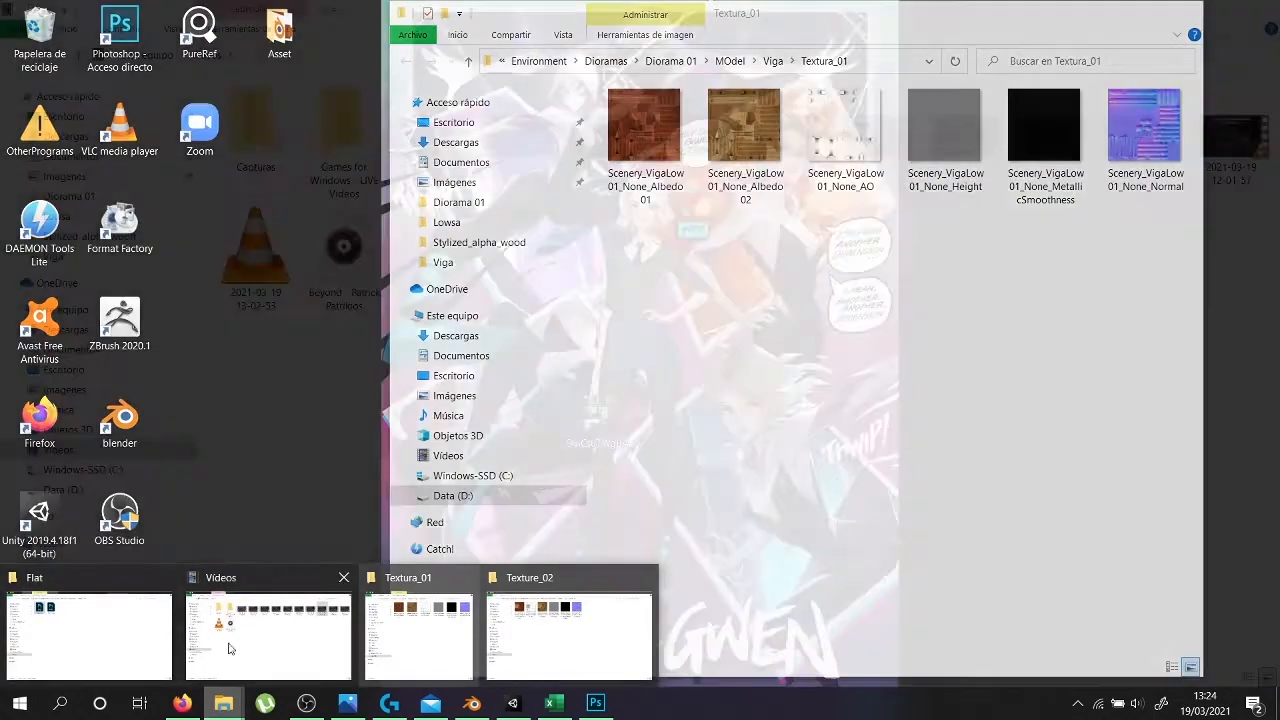
{"action": "left_click", "coordinate": [418, 638]}
{"action": "left_click", "coordinate": [773, 61]}
{"action": "double_click", "coordinate": [661, 174]}
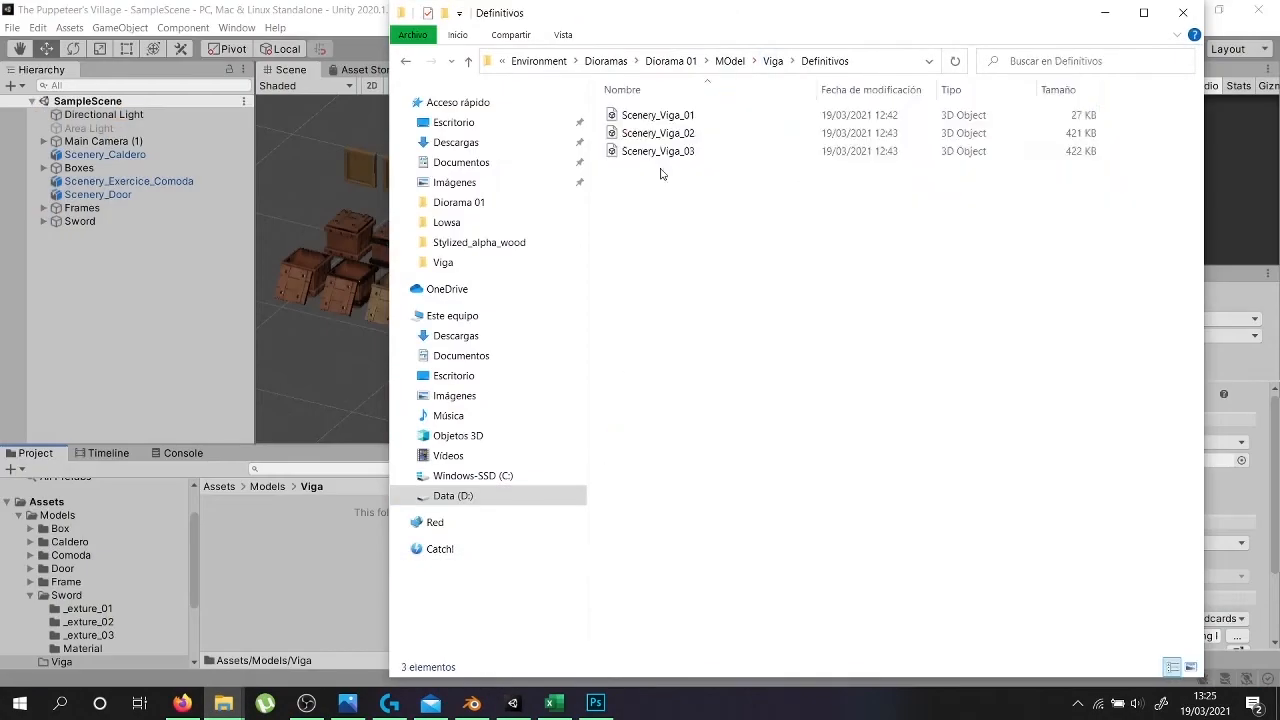
{"action": "key", "text": "ctrl+a"}
Import the Textura_01, Texture_02 and Texture_03 folders into Unity's Viga folder
{"action": "key", "text": "alt+Left"}
{"action": "left_click", "coordinate": [845, 138]}
{"action": "left_click", "coordinate": [1045, 138], "text": "shift"}
{"action": "left_click_drag", "start_coordinate": [1045, 138], "coordinate": [254, 607]}
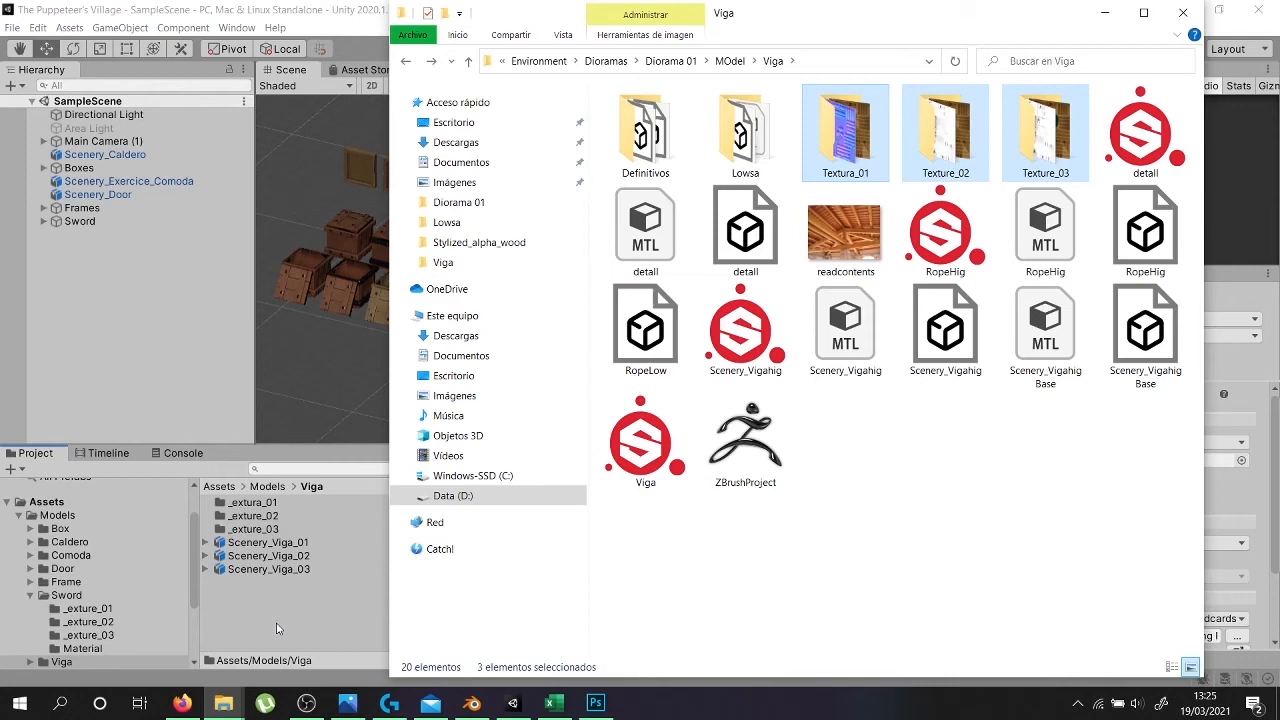
Create a subfolder named Material inside the Viga asset folder
{"action": "left_click", "coordinate": [277, 628]}
{"action": "right_click", "coordinate": [277, 628]}
{"action": "left_click", "coordinate": [529, 152]}
{"action": "type", "text": "Mater"}
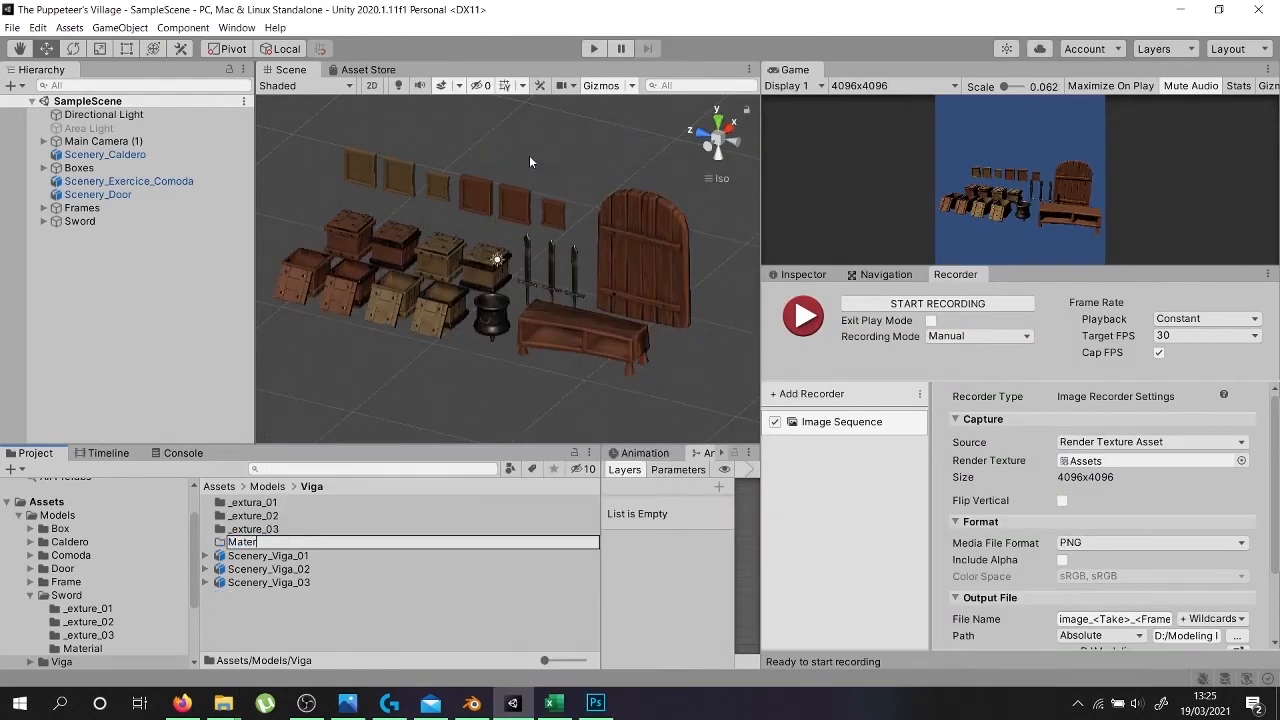
{"action": "left_click", "coordinate": [82, 647]}
{"action": "left_click", "coordinate": [72, 662]}
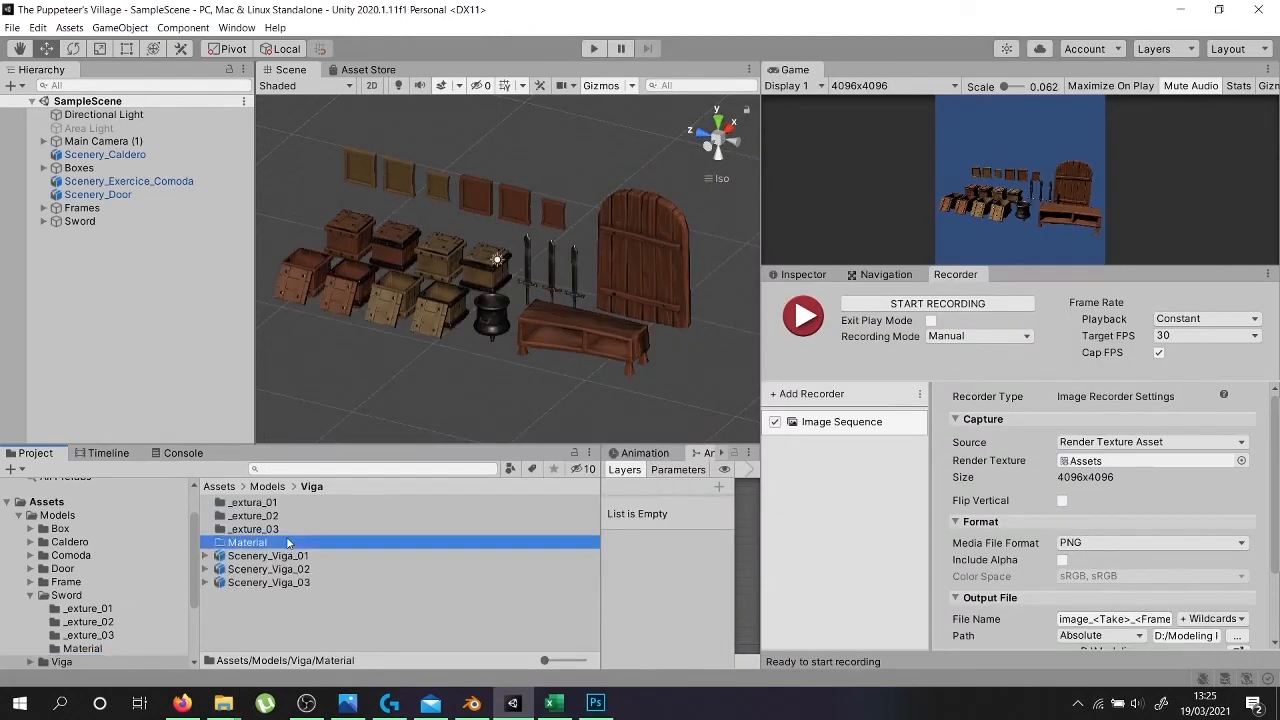
Create a new material named Viga_Material_01 in Viga's Material folder
{"action": "double_click", "coordinate": [286, 542]}
{"action": "right_click", "coordinate": [277, 518]}
{"action": "mouse_move", "coordinate": [468, 146]}
{"action": "left_click", "coordinate": [538, 336]}
{"action": "type", "text": "Viga_Material_01"}
{"action": "key", "text": "Return"}
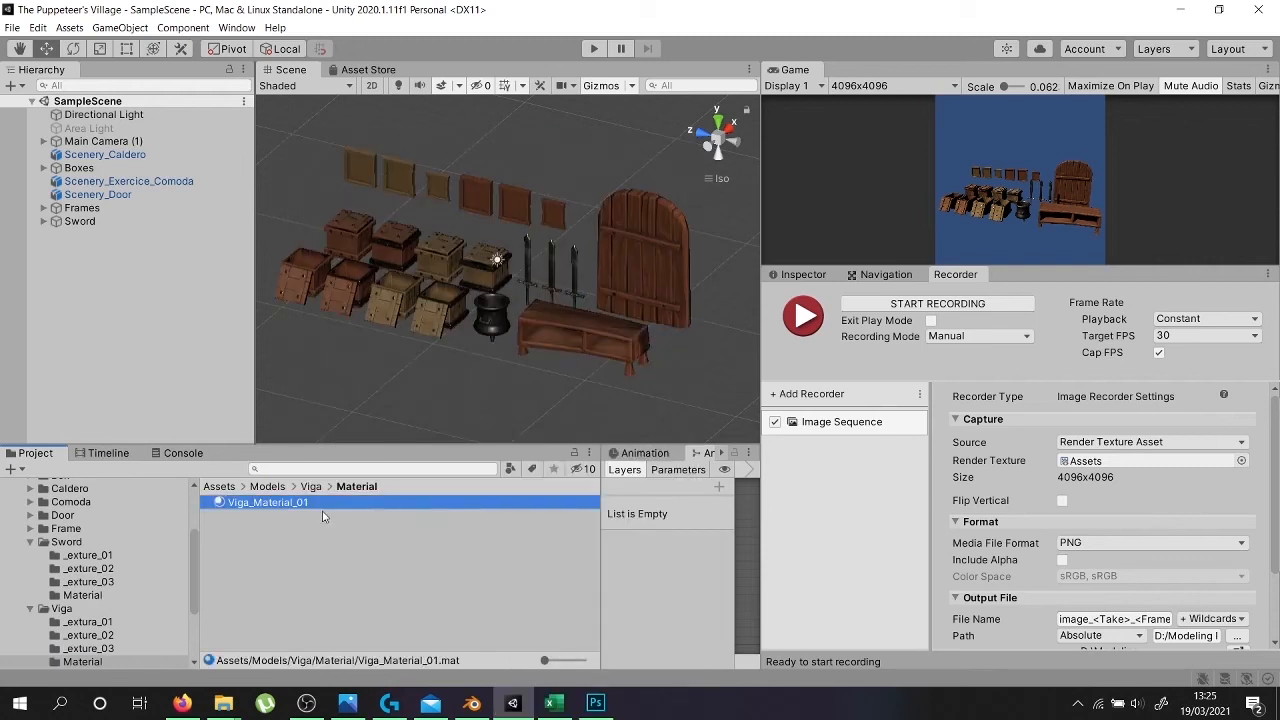
Assign the Scenery_VigaLow01 Albedo01, MetallicSmoothness, Normal, Height and AO textures to Viga_Material_01
{"action": "left_click", "coordinate": [822, 272]}
{"action": "left_click_drag", "start_coordinate": [325, 502], "coordinate": [784, 374]}
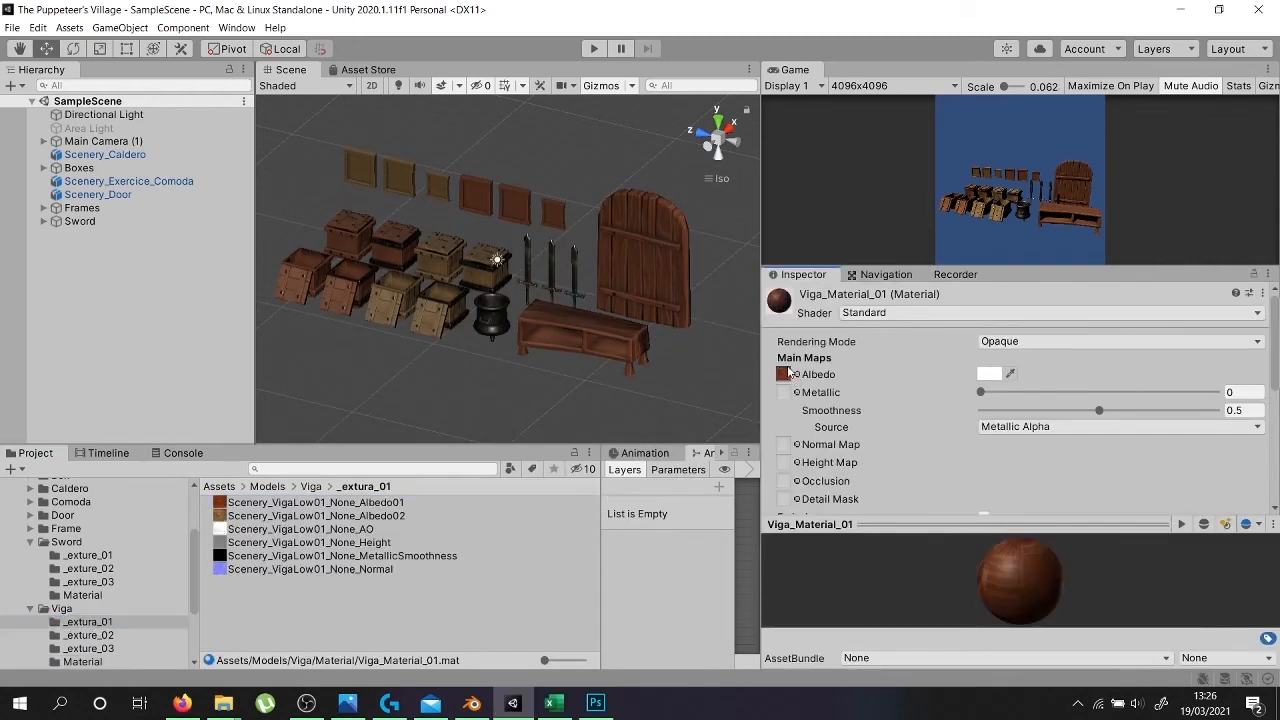
{"action": "scroll", "coordinate": [797, 313], "scroll_direction": "down", "scroll_amount": 2}
{"action": "left_click_drag", "start_coordinate": [240, 570], "coordinate": [783, 379]}
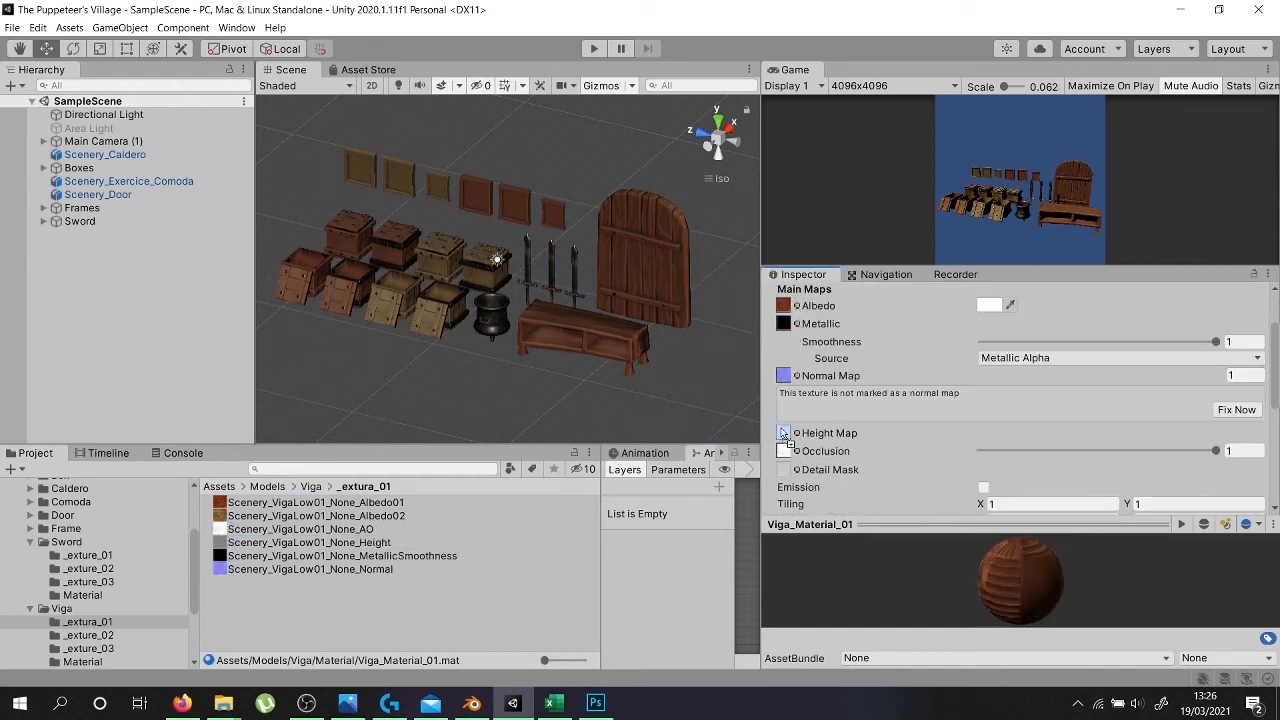
{"action": "left_click_drag", "start_coordinate": [784, 433], "coordinate": [785, 434]}
{"action": "scroll", "coordinate": [80, 665], "scroll_direction": "down", "scroll_amount": 3}
Add Scenery_Viga_01 to the scene and apply Viga_Material_01 to it
{"action": "left_click", "coordinate": [63, 511]}
{"action": "left_click_drag", "start_coordinate": [274, 558], "coordinate": [128, 353]}
{"action": "right_click_drag", "start_coordinate": [430, 330], "coordinate": [405, 345]}
{"action": "left_click", "coordinate": [241, 545]}
{"action": "double_click", "coordinate": [241, 545]}
{"action": "left_click_drag", "start_coordinate": [260, 507], "coordinate": [369, 308]}
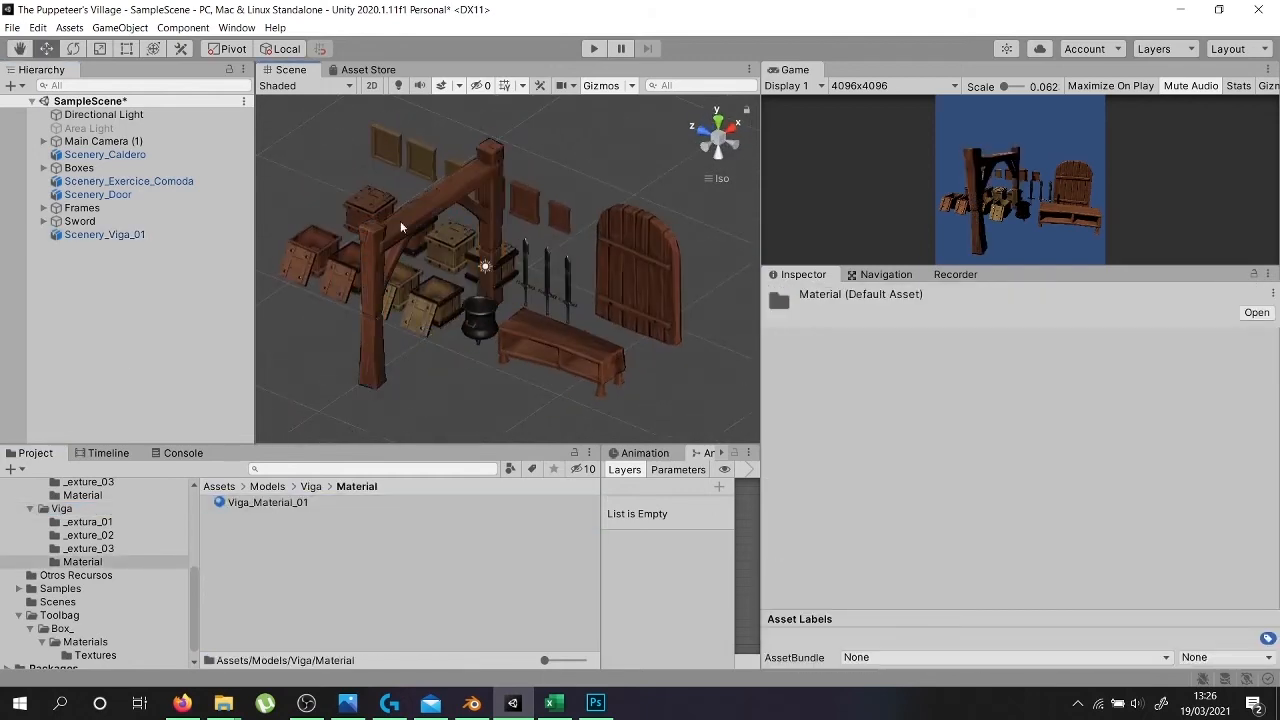
Move Scenery_Viga_01 away from the props to about Z 15.4 and set its Z rotation to 90
{"action": "scroll", "coordinate": [425, 252], "scroll_direction": "down", "scroll_amount": 3}
{"action": "left_click", "coordinate": [418, 256]}
{"action": "left_click_drag", "start_coordinate": [490, 341], "coordinate": [327, 278]}
{"action": "middle_click_drag", "start_coordinate": [390, 285], "coordinate": [558, 336]}
{"action": "left_click", "coordinate": [718, 121]}
{"action": "key", "text": "e"}
{"action": "left_click_drag", "start_coordinate": [573, 152], "coordinate": [622, 232]}
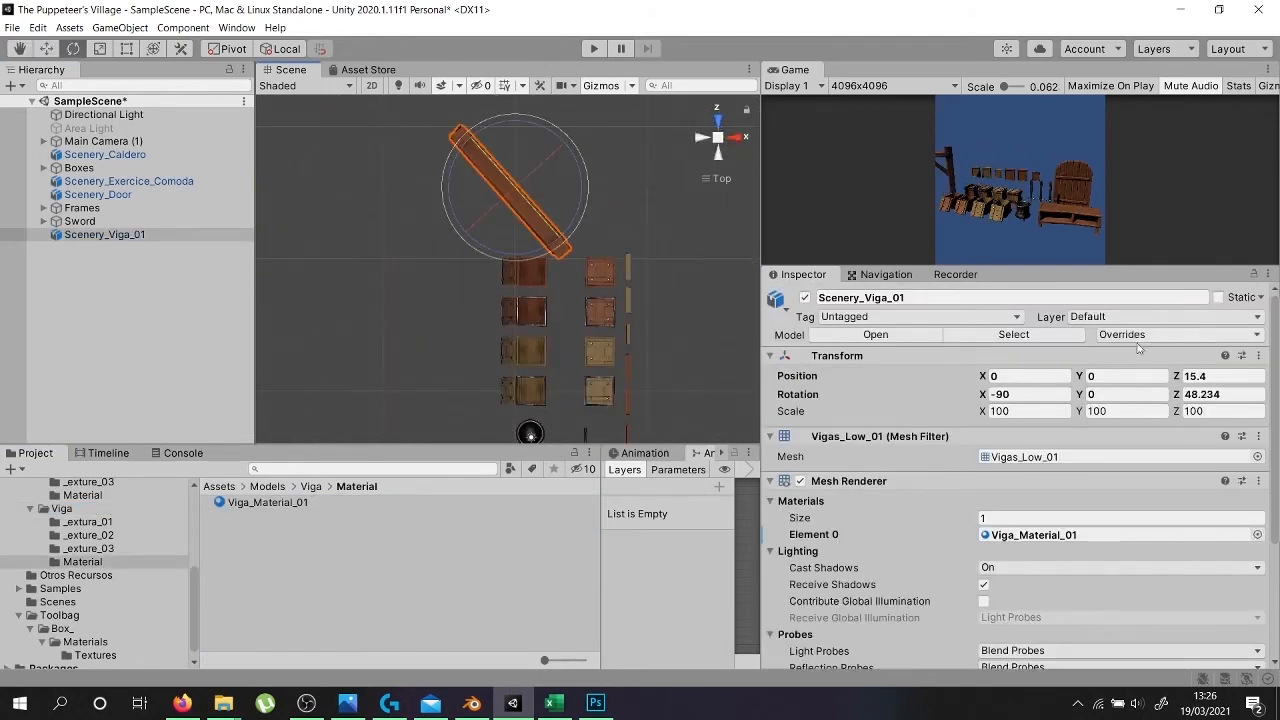
{"action": "type", "text": "90"}
{"action": "key", "text": "Return"}
Move Scenery_Viga_01 beside the row of props at about X 9.42, Y 1.07, Z 17.93
{"action": "key", "text": "w"}
{"action": "left_click_drag", "start_coordinate": [508, 193], "coordinate": [631, 160]}
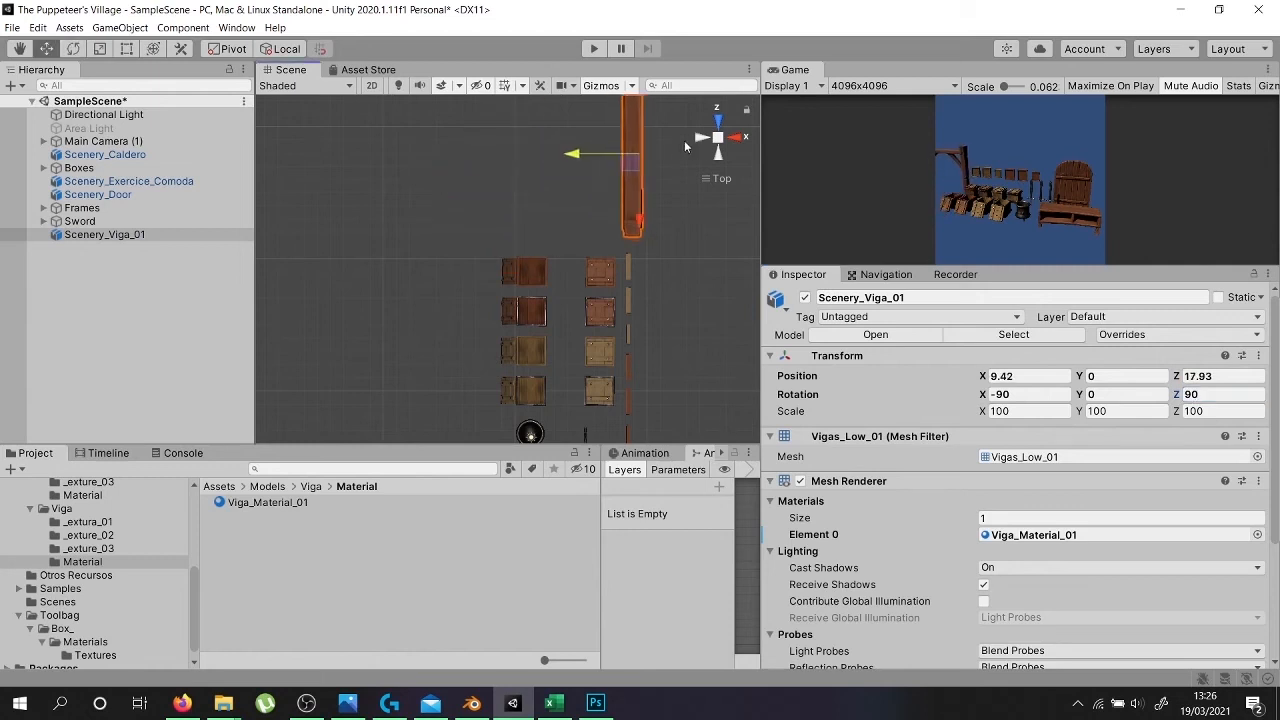
{"action": "left_click", "coordinate": [701, 137]}
{"action": "middle_click_drag", "start_coordinate": [418, 263], "coordinate": [456, 269]}
{"action": "left_click_drag", "start_coordinate": [430, 290], "coordinate": [434, 274]}
{"action": "left_click_drag", "start_coordinate": [554, 260], "coordinate": [471, 307], "text": "alt"}
Duplicate the beam, place the copy behind it at about X 15.35, and name them Scenery_Viga_01_01 and Scenery_Viga_01_02
{"action": "key", "text": "ctrl+d"}
{"action": "left_click", "coordinate": [148, 248]}
{"action": "left_click", "coordinate": [145, 237]}
{"action": "key", "text": "F2"}
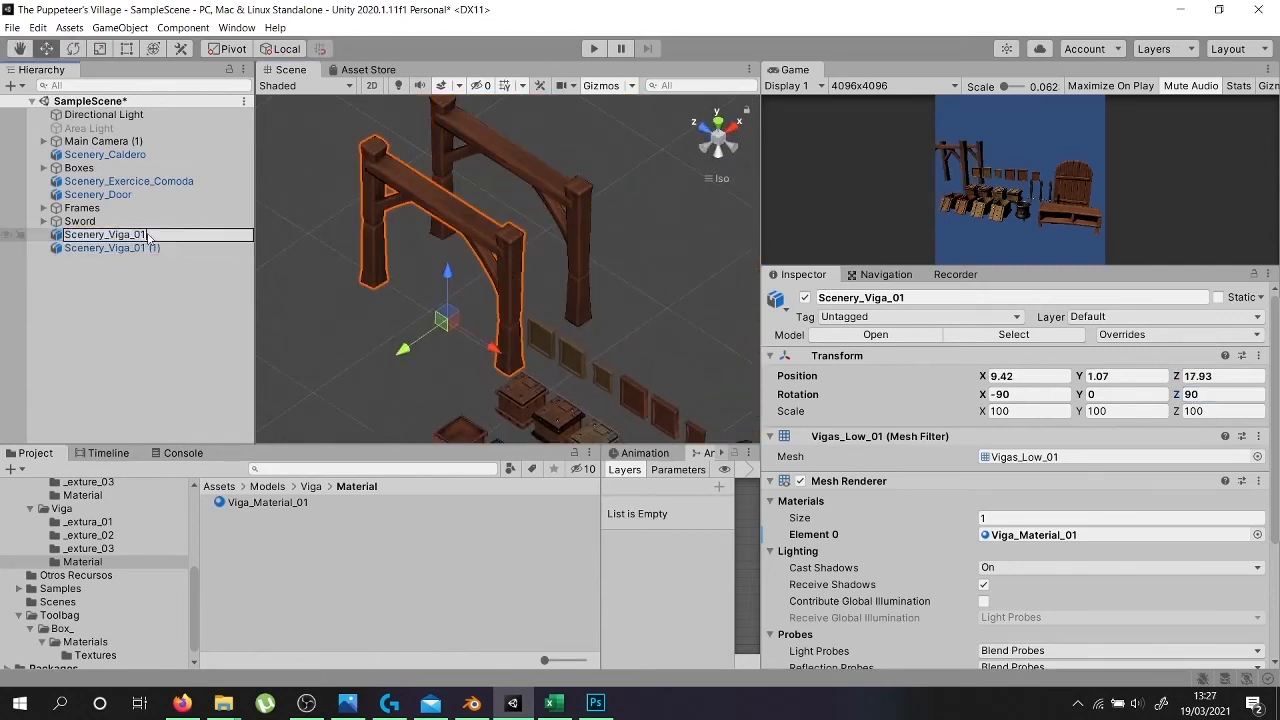
{"action": "left_click", "coordinate": [158, 248]}
{"action": "key", "text": "F2"}
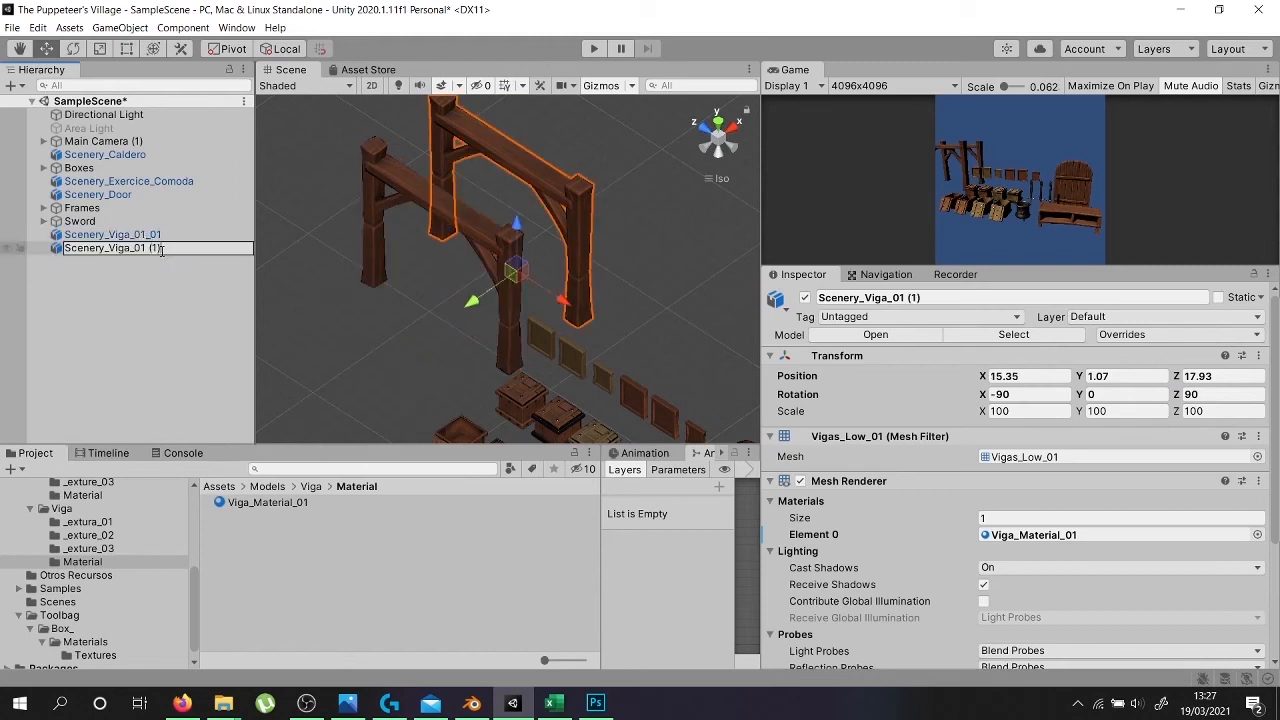
Make a second copy of Viga_Material_01 and name one of the two Viga_Material_01_02
{"action": "left_click", "coordinate": [296, 506]}
{"action": "left_click", "coordinate": [1262, 293]}
{"action": "left_click", "coordinate": [1196, 368]}
{"action": "left_click", "coordinate": [303, 504]}
{"action": "key", "text": "F2"}
{"action": "type", "text": "_01"}
{"action": "key", "text": "BackSpace"}
{"action": "type", "text": "2"}
{"action": "key", "text": "Return"}
Rename the remaining beam material Viga_Material_01_01
{"action": "left_click", "coordinate": [309, 503]}
{"action": "key", "text": "F2"}
{"action": "left_click", "coordinate": [314, 502]}
{"action": "type", "text": "2"}
{"action": "key", "text": "Return"}
{"action": "key", "text": "F2"}
{"action": "type", "text": "01"}
{"action": "key", "text": "Return"}
{"action": "key", "text": "F2"}
{"action": "left_click", "coordinate": [310, 517]}
{"action": "type", "text": "_"}
{"action": "key", "text": "Return"}
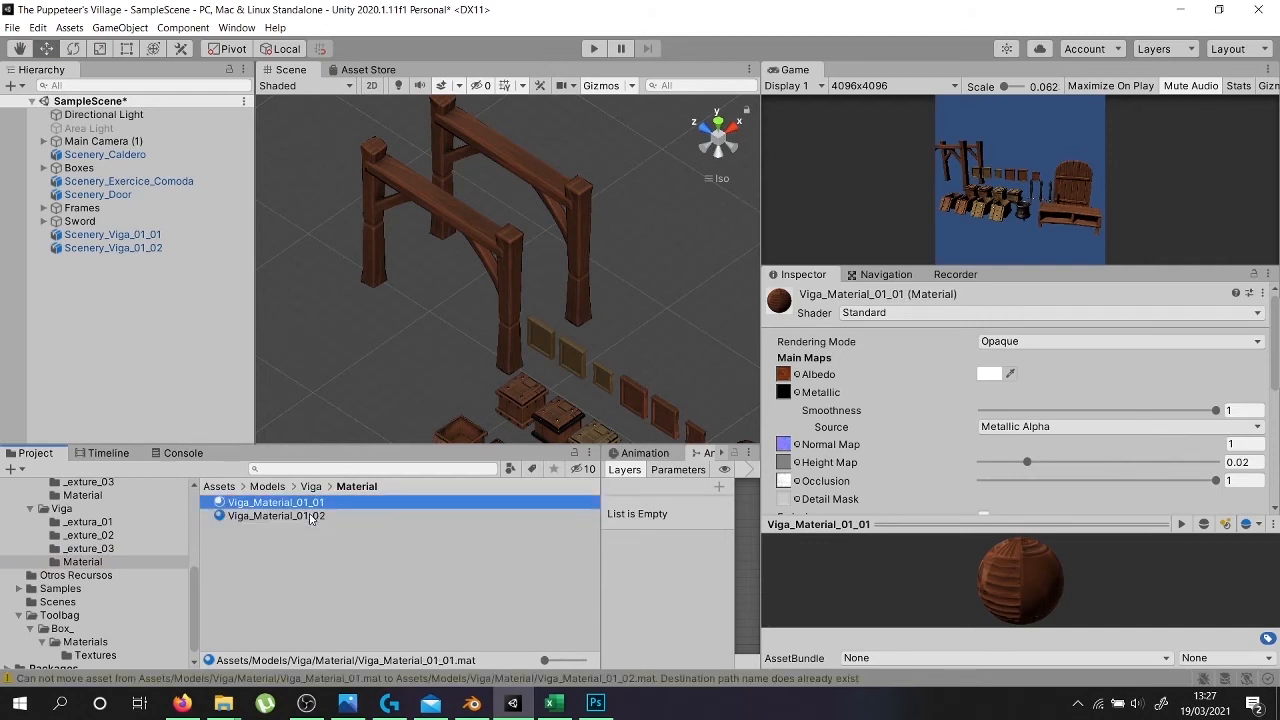
Replace the albedo of Viga_Material_01_01 with the Scenery_VigaLow01 Albedo02 texture from the first texture folder
{"action": "left_click", "coordinate": [95, 655]}
{"action": "left_click", "coordinate": [89, 539]}
{"action": "scroll", "coordinate": [92, 545], "scroll_direction": "up", "scroll_amount": 3}
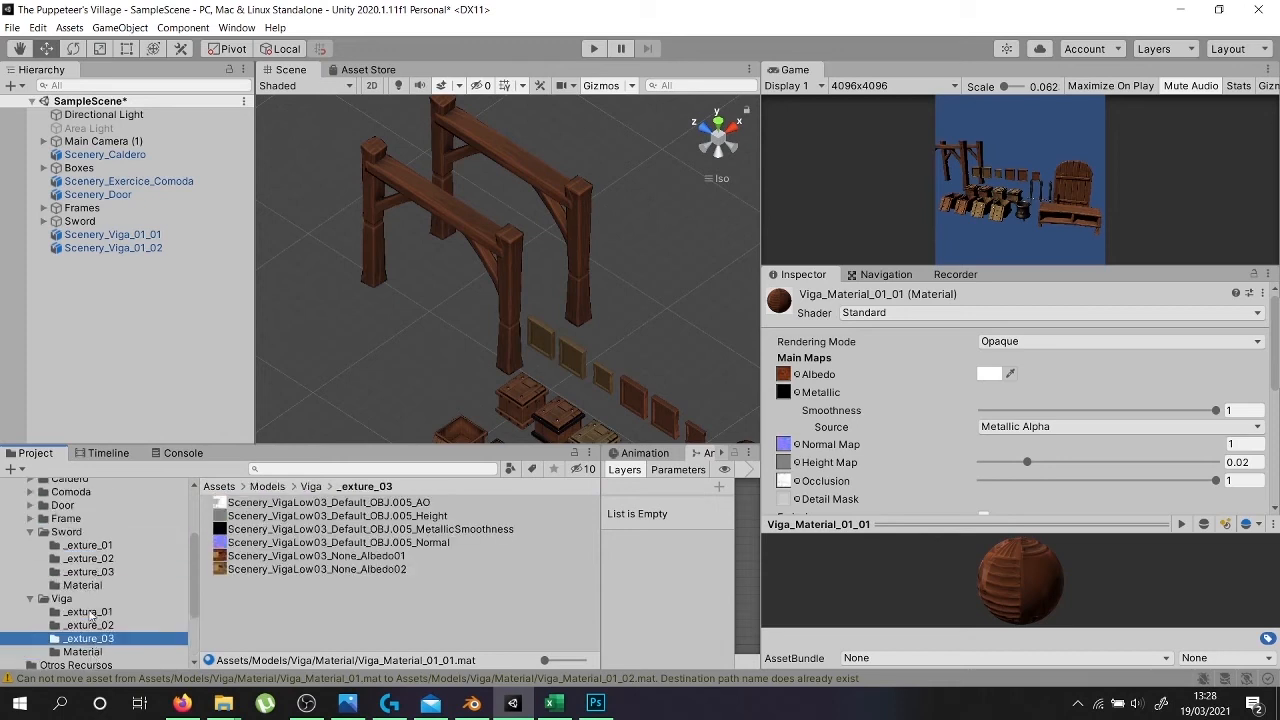
{"action": "left_click", "coordinate": [88, 611]}
{"action": "left_click", "coordinate": [93, 586]}
Apply Viga_Material_01_02 to the rear beam, Scenery_Viga_01_02
{"action": "left_click", "coordinate": [82, 651]}
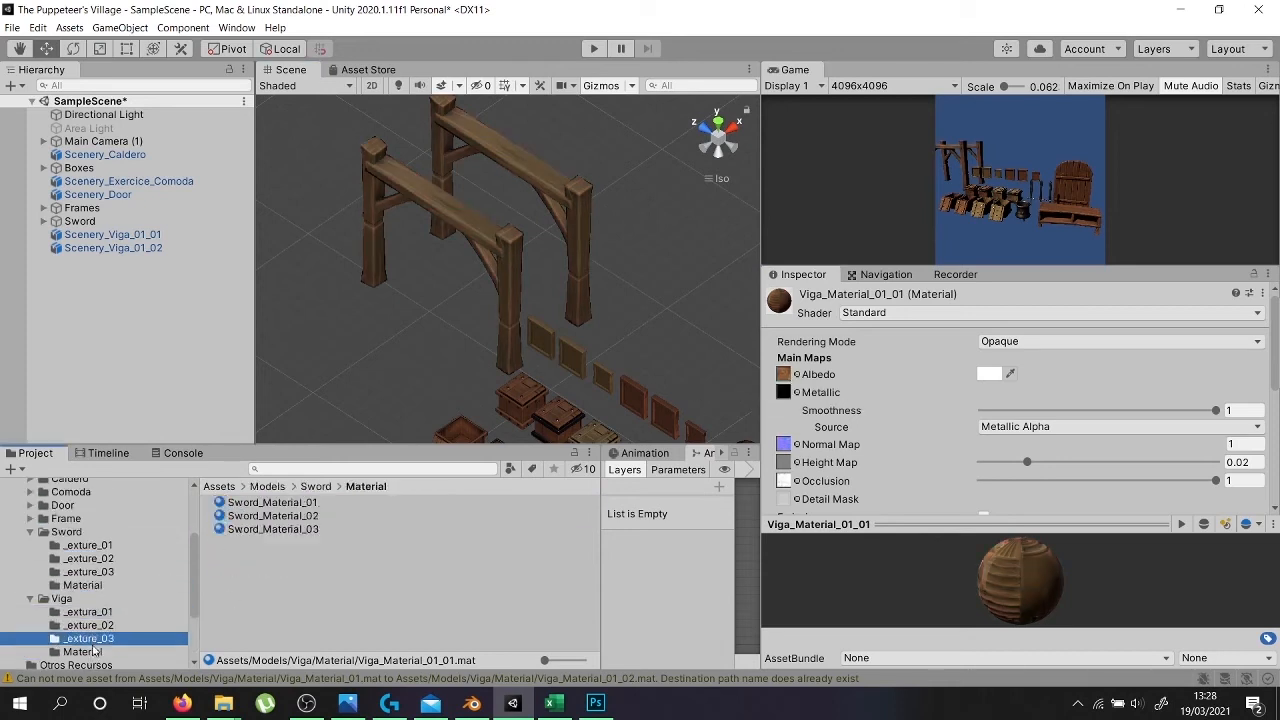
{"action": "left_click_drag", "start_coordinate": [280, 516], "coordinate": [588, 206]}
{"action": "right_click_drag", "start_coordinate": [520, 322], "coordinate": [475, 318]}
Add the Scenery_Viga_02 model from the Viga folder to the scene
{"action": "left_click", "coordinate": [72, 600]}
{"action": "left_click", "coordinate": [31, 533]}
{"action": "left_click_drag", "start_coordinate": [268, 569], "coordinate": [109, 335]}
{"action": "scroll", "coordinate": [598, 372], "scroll_direction": "down", "scroll_amount": 5}
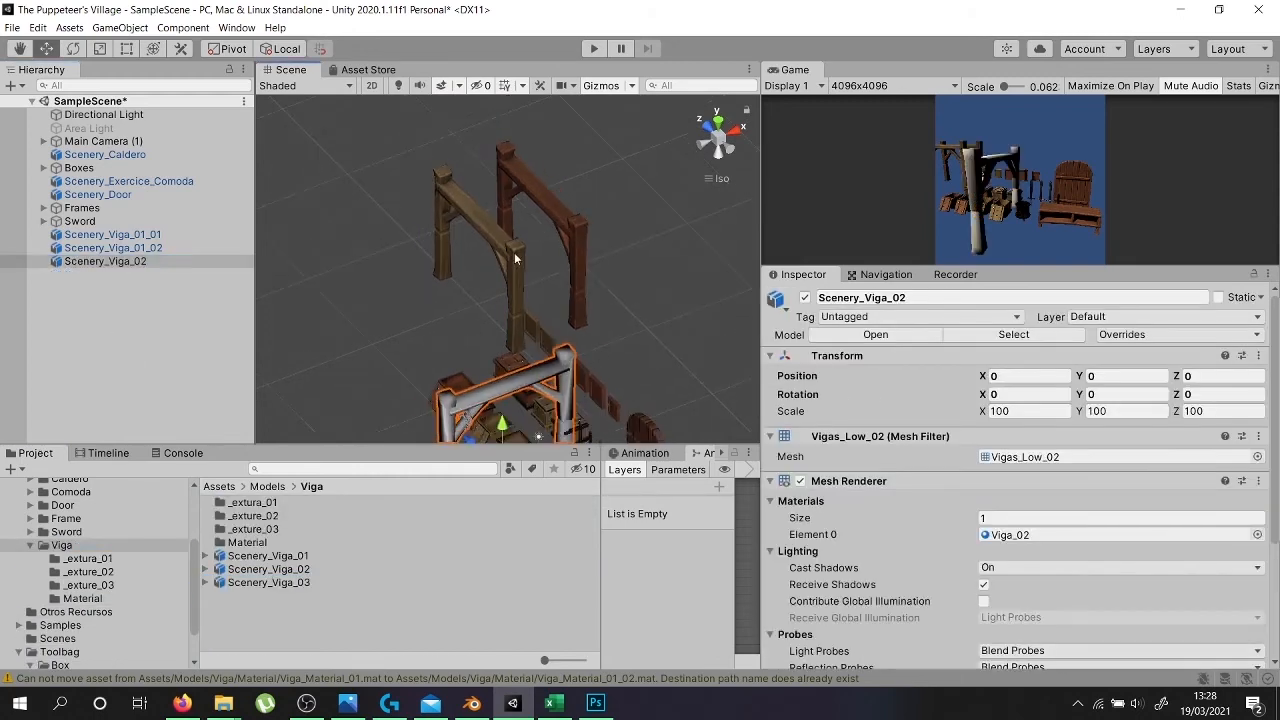
Try to copy the transform values of Scenery_Viga_01_01 onto Scenery_Viga_02
{"action": "left_click", "coordinate": [515, 255]}
{"action": "left_click", "coordinate": [1258, 356]}
{"action": "left_click", "coordinate": [1166, 98]}
{"action": "left_click", "coordinate": [105, 261]}
{"action": "left_click", "coordinate": [1258, 356]}
{"action": "left_click", "coordinate": [1181, 130]}
{"action": "left_click", "coordinate": [520, 267]}
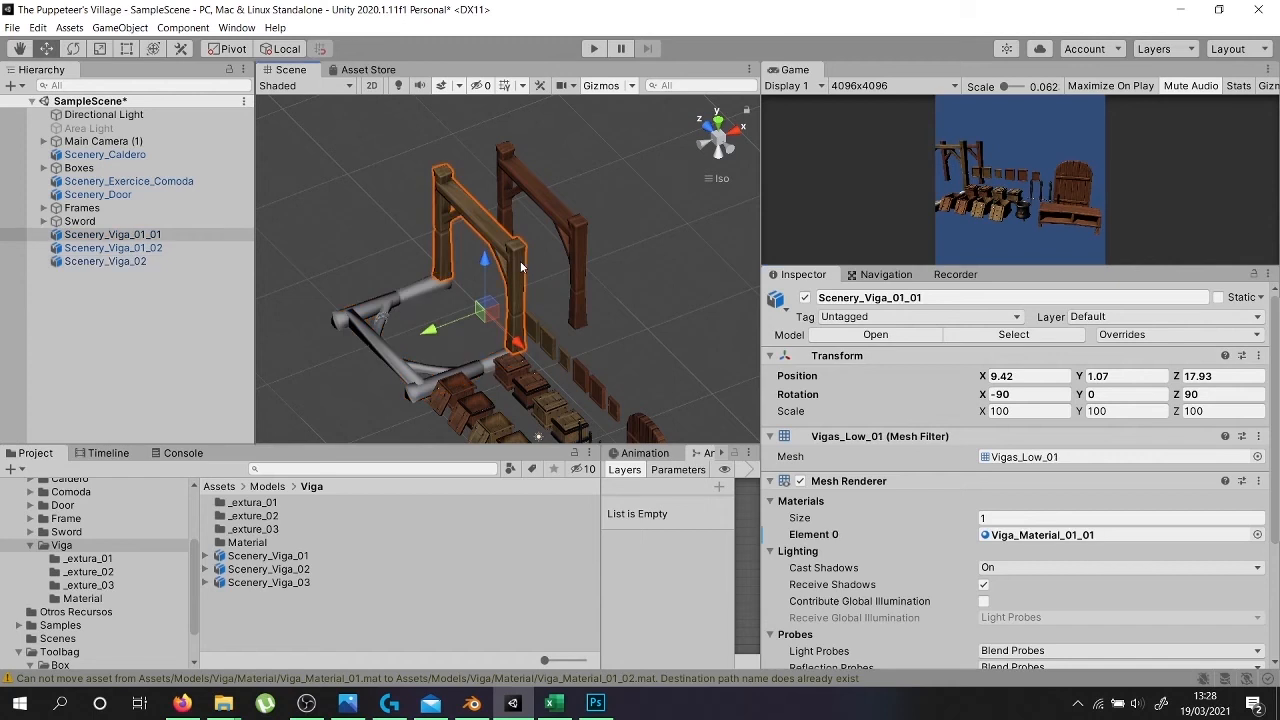
{"action": "left_click", "coordinate": [382, 364]}
{"action": "key", "text": "ctrl+z"}
{"action": "key", "text": "ctrl+z"}
{"action": "key", "text": "ctrl+z"}
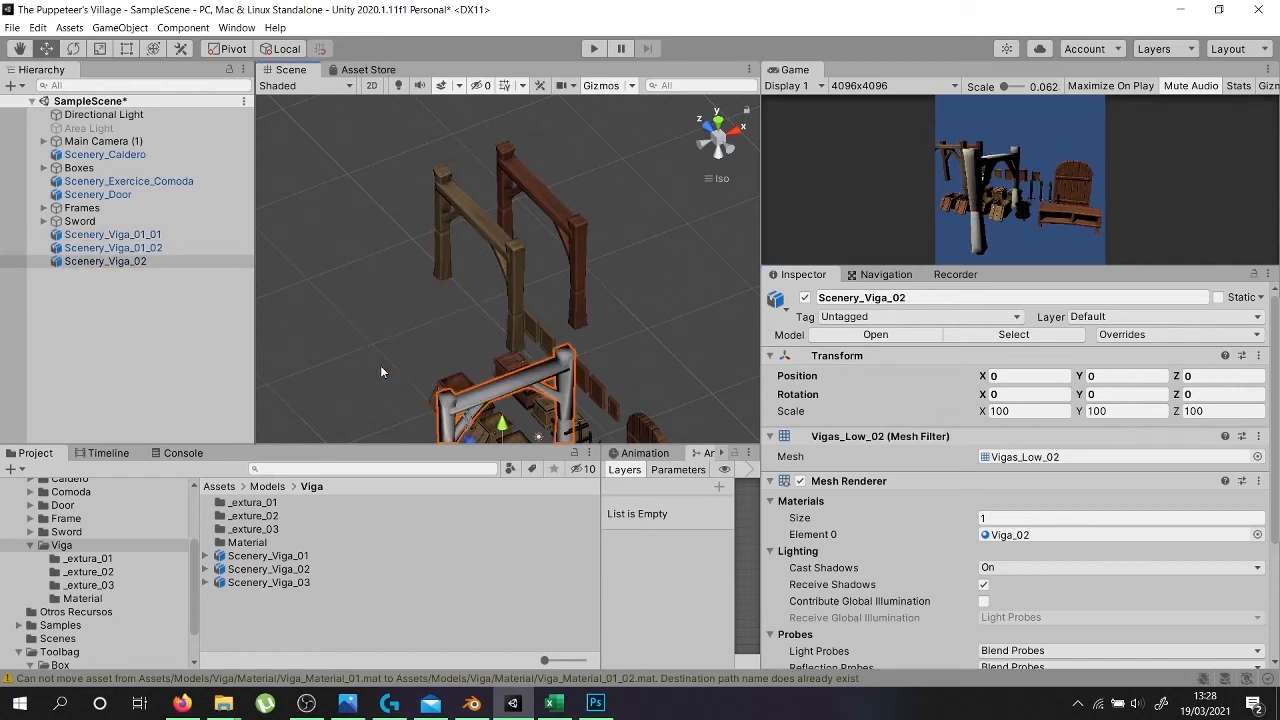
Try a rotation of -90 on the Z axis and then on the X axis of Scenery_Viga_02
{"action": "left_click", "coordinate": [1228, 396]}
{"action": "type", "text": "-90"}
{"action": "key", "text": "BackSpace"}
{"action": "key", "text": "BackSpace"}
{"action": "key", "text": "BackSpace"}
{"action": "left_click", "coordinate": [1029, 396]}
{"action": "type", "text": "-90"}
{"action": "key", "text": "BackSpace"}
{"action": "key", "text": "BackSpace"}
{"action": "key", "text": "BackSpace"}
Try an X rotation of -90 on Scenery_Viga_02, then a Z rotation of 90 with X at 0
{"action": "left_click", "coordinate": [128, 249]}
{"action": "left_click", "coordinate": [147, 261]}
{"action": "left_click", "coordinate": [1018, 395]}
{"action": "type", "text": "-90"}
{"action": "left_click", "coordinate": [1239, 394]}
{"action": "left_click", "coordinate": [1023, 394]}
{"action": "type", "text": "0"}
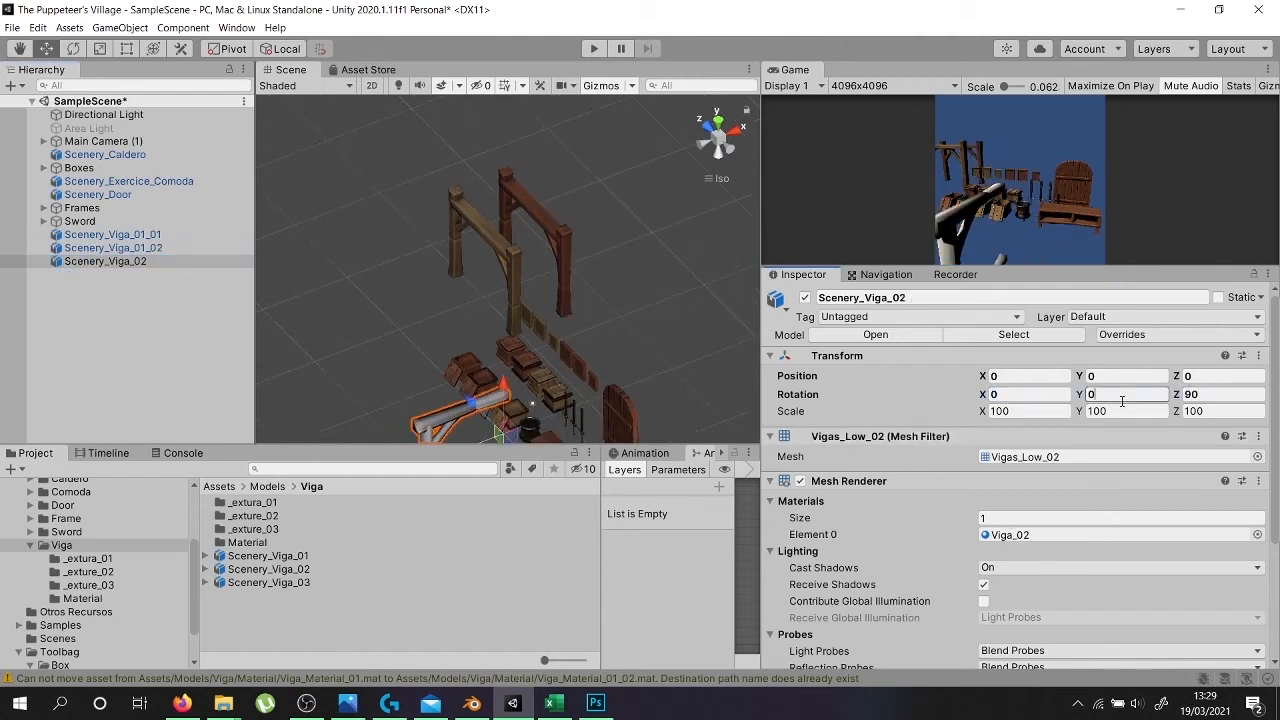
Try other Y rotation values on Scenery_Viga_02, including -90, and undo the rotation changes
{"action": "left_click", "coordinate": [1122, 400]}
{"action": "type", "text": "-90-180"}
{"action": "right_click", "coordinate": [1122, 401]}
{"action": "left_click", "coordinate": [745, 397]}
{"action": "key", "text": "ctrl+z"}
{"action": "key", "text": "ctrl+z"}
{"action": "key", "text": "ctrl+z"}
{"action": "key", "text": "ctrl+z"}
{"action": "key", "text": "ctrl+z"}
{"action": "left_click", "coordinate": [472, 383]}
{"action": "left_click_drag", "start_coordinate": [502, 386], "coordinate": [503, 345]}
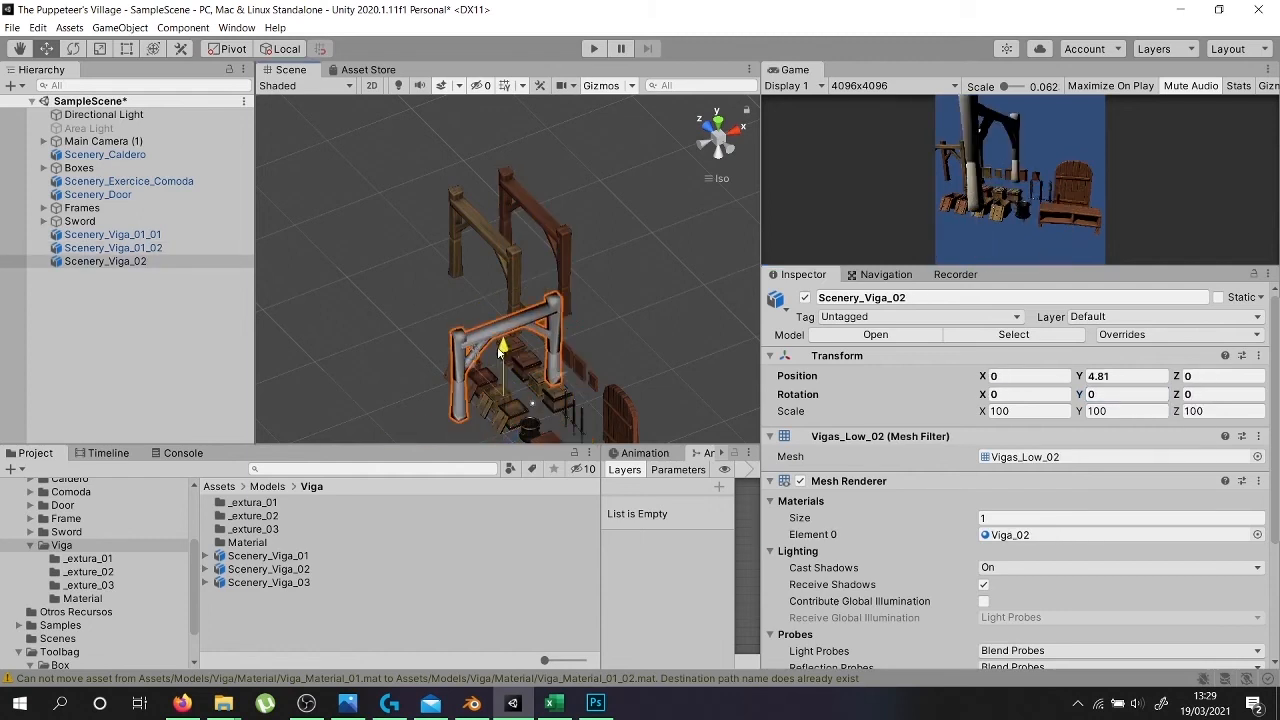
{"action": "key", "text": "ctrl+z"}
Raise Scenery_Viga_02 to about Y 2.1 and move it along Z to about 31.12
{"action": "left_click", "coordinate": [703, 146]}
{"action": "left_click_drag", "start_coordinate": [618, 309], "coordinate": [618, 288]}
{"action": "left_click_drag", "start_coordinate": [547, 356], "coordinate": [232, 360]}
{"action": "left_click", "coordinate": [718, 121]}
{"action": "middle_click_drag", "start_coordinate": [536, 145], "coordinate": [422, 312]}
Set the Y rotation of Scenery_Viga_02 to 90 and move it along X to about 9.5
{"action": "key", "text": "e"}
{"action": "left_click_drag", "start_coordinate": [457, 200], "coordinate": [425, 515]}
{"action": "left_click", "coordinate": [1116, 396]}
{"action": "type", "text": "100"}
{"action": "key", "text": "BackSpace"}
{"action": "key", "text": "BackSpace"}
{"action": "key", "text": "BackSpace"}
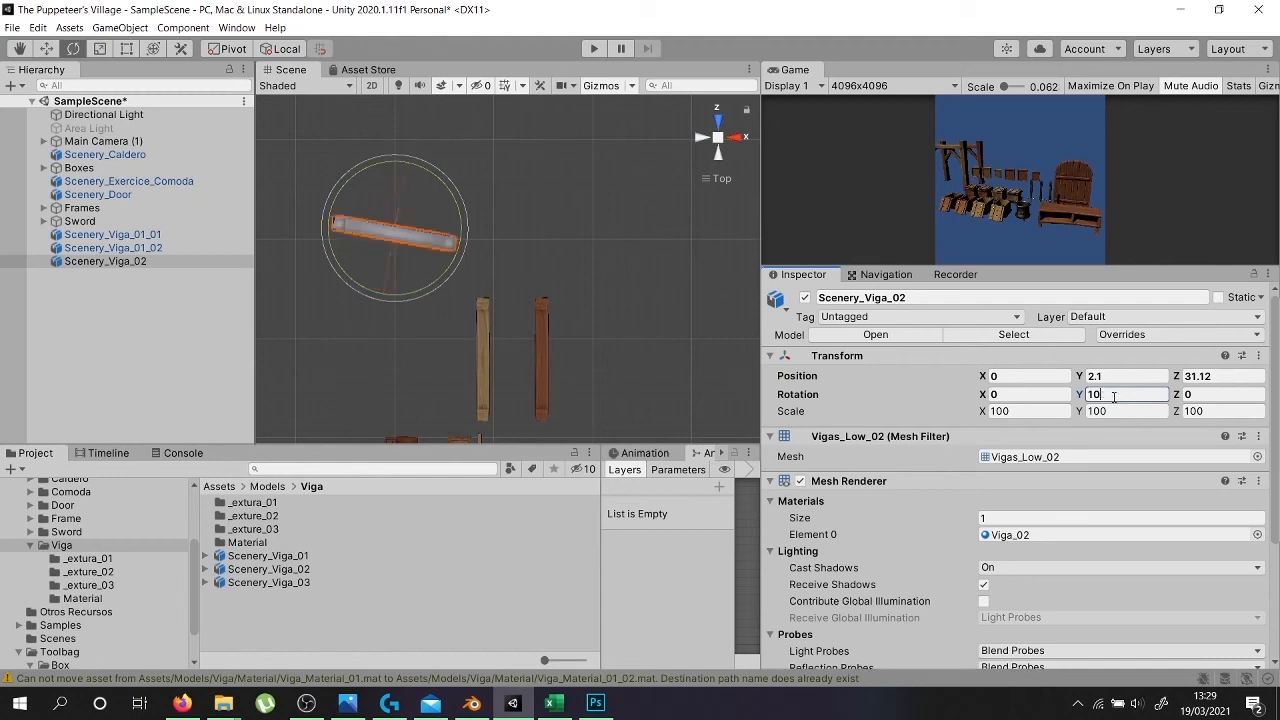
{"action": "type", "text": "90w"}
{"action": "left_click_drag", "start_coordinate": [468, 229], "coordinate": [562, 229]}
Duplicate Scenery_Viga_02 and move the copy along X so it lines up with the rear beam
{"action": "right_click_drag", "start_coordinate": [486, 382], "coordinate": [702, 148]}
{"action": "left_click", "coordinate": [718, 114]}
{"action": "key", "text": "ctrl+d"}
{"action": "left_click_drag", "start_coordinate": [497, 236], "coordinate": [593, 236]}
Duplicate Viga_Material_01_02 in the Material folder and name the copy Viga_Material_02_01
{"action": "double_click", "coordinate": [255, 543]}
{"action": "left_click", "coordinate": [290, 517]}
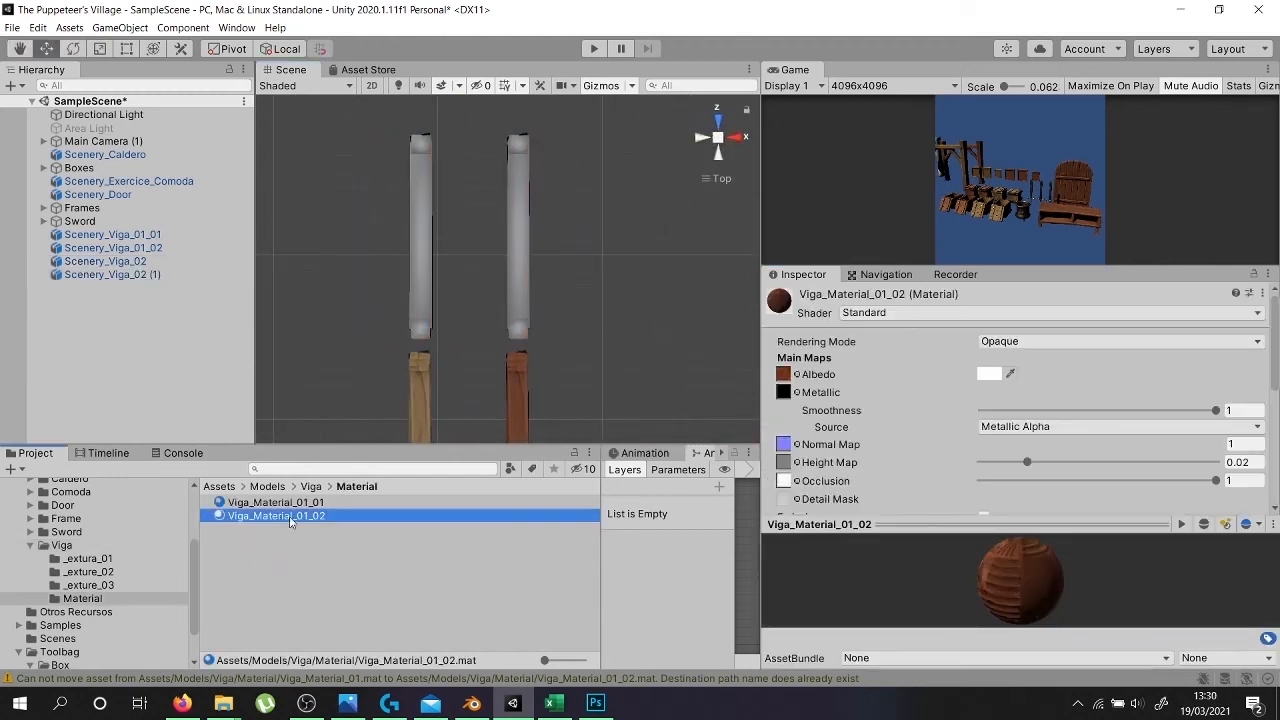
{"action": "left_click", "coordinate": [1246, 293]}
{"action": "left_click", "coordinate": [1226, 367]}
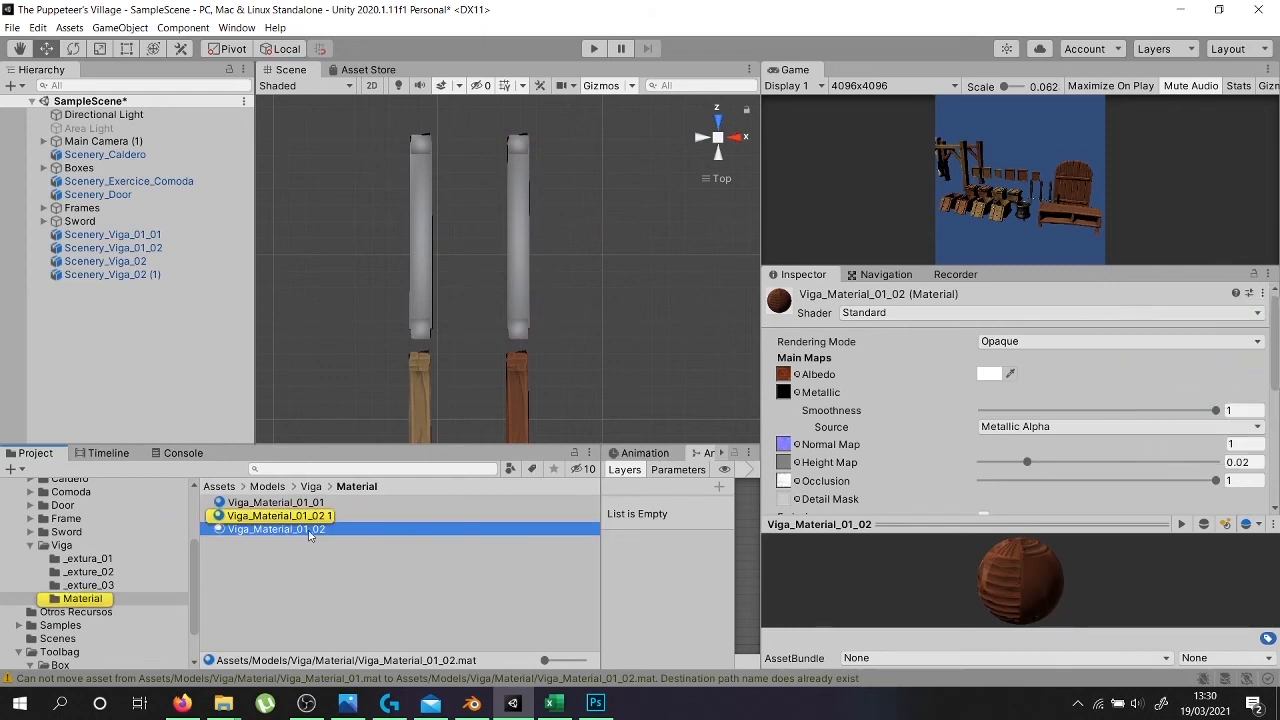
{"action": "key", "text": "Return"}
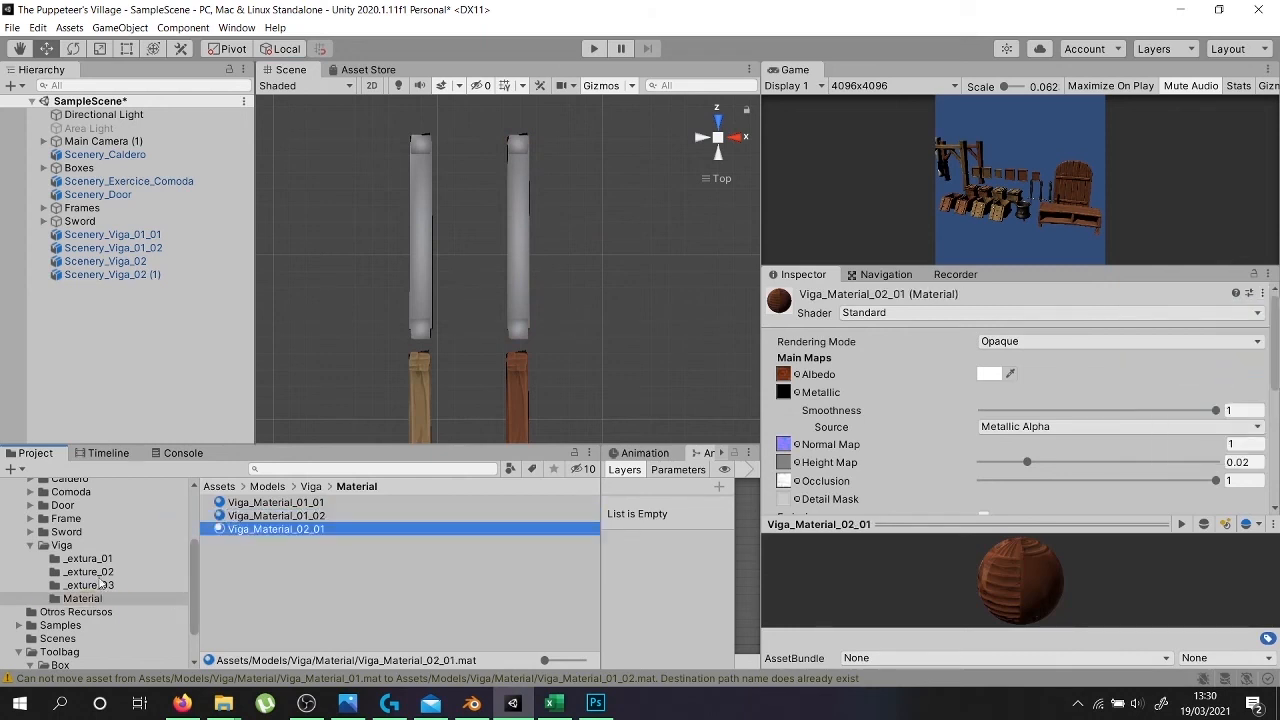
Assign the Scenery_VigaLow02 Normal and MetallicSmoothness textures from _exture_02 to Viga_Material_02_01 and mark the normal texture as a normal map
{"action": "left_click", "coordinate": [88, 571]}
{"action": "left_click_drag", "start_coordinate": [338, 569], "coordinate": [783, 446]}
{"action": "left_click_drag", "start_coordinate": [317, 557], "coordinate": [790, 391]}
{"action": "left_click", "coordinate": [1236, 478]}
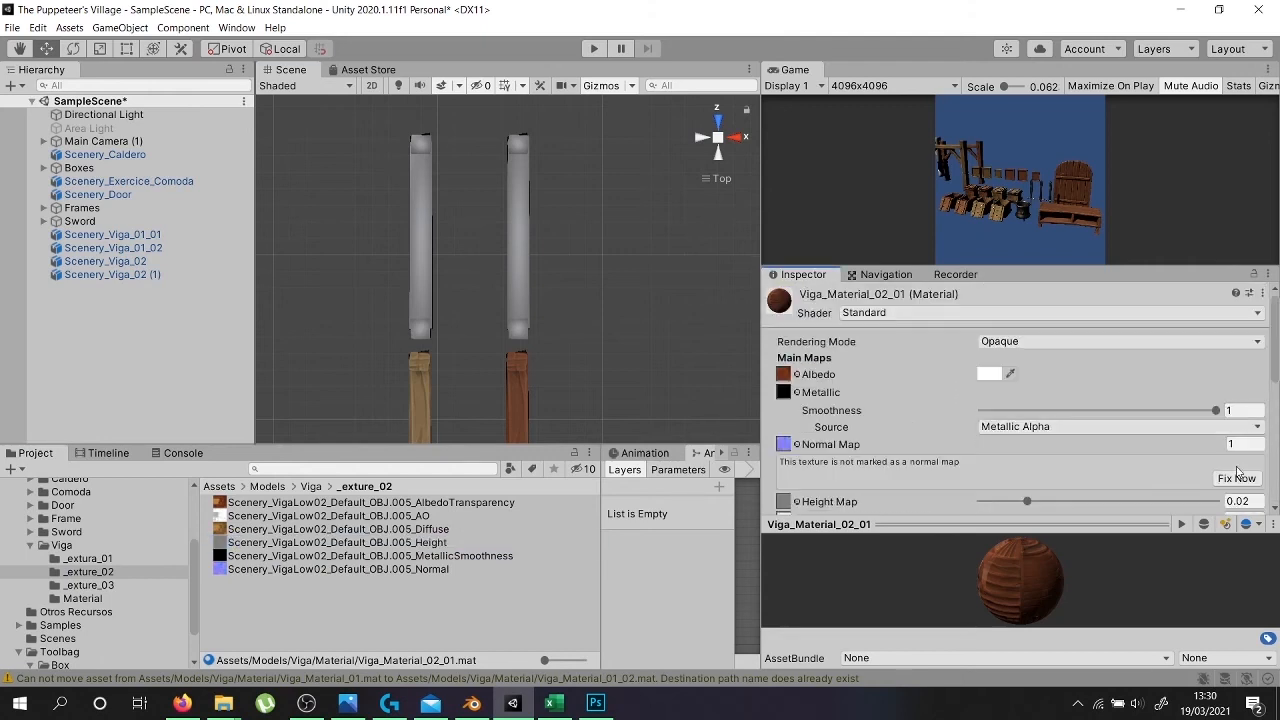
Apply Viga_Material_02_01 to the front beam, Scenery_Viga_02, and set its albedo to the Scenery_VigaLow02 AlbedoTransparency texture
{"action": "left_click", "coordinate": [82, 598]}
{"action": "left_click_drag", "start_coordinate": [276, 529], "coordinate": [426, 314]}
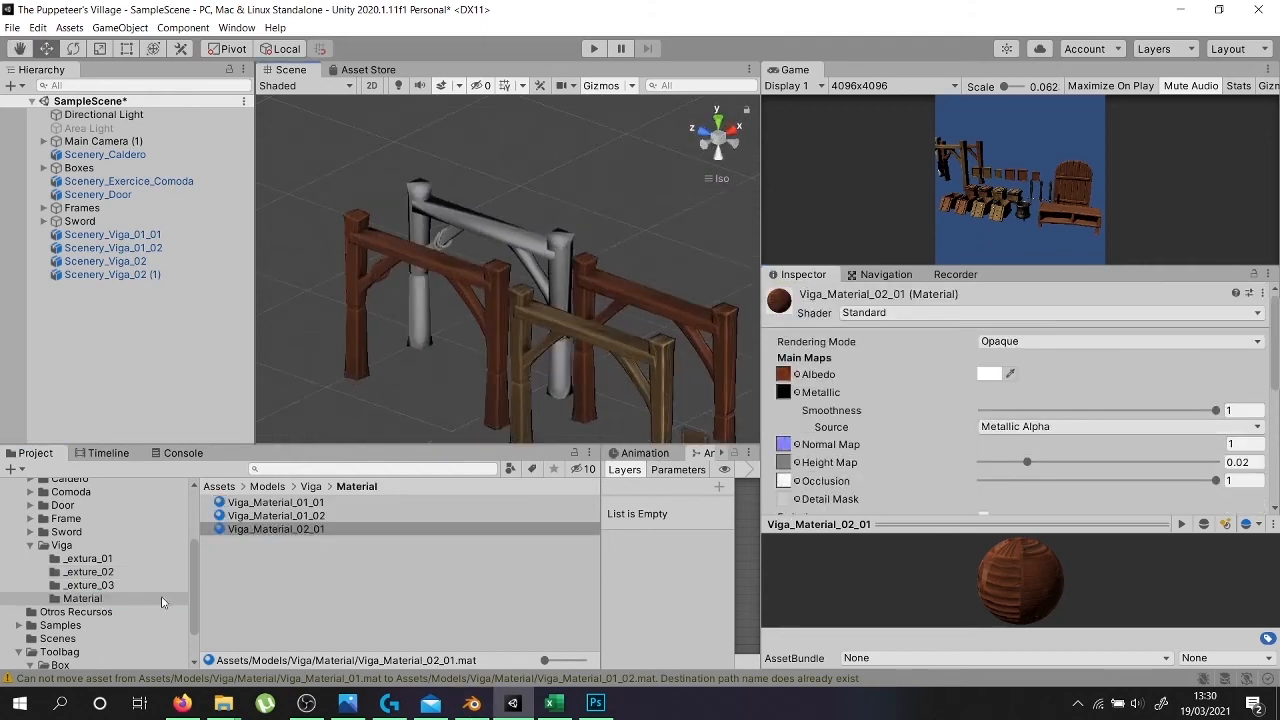
{"action": "left_click", "coordinate": [88, 571]}
{"action": "left_click_drag", "start_coordinate": [272, 529], "coordinate": [777, 384]}
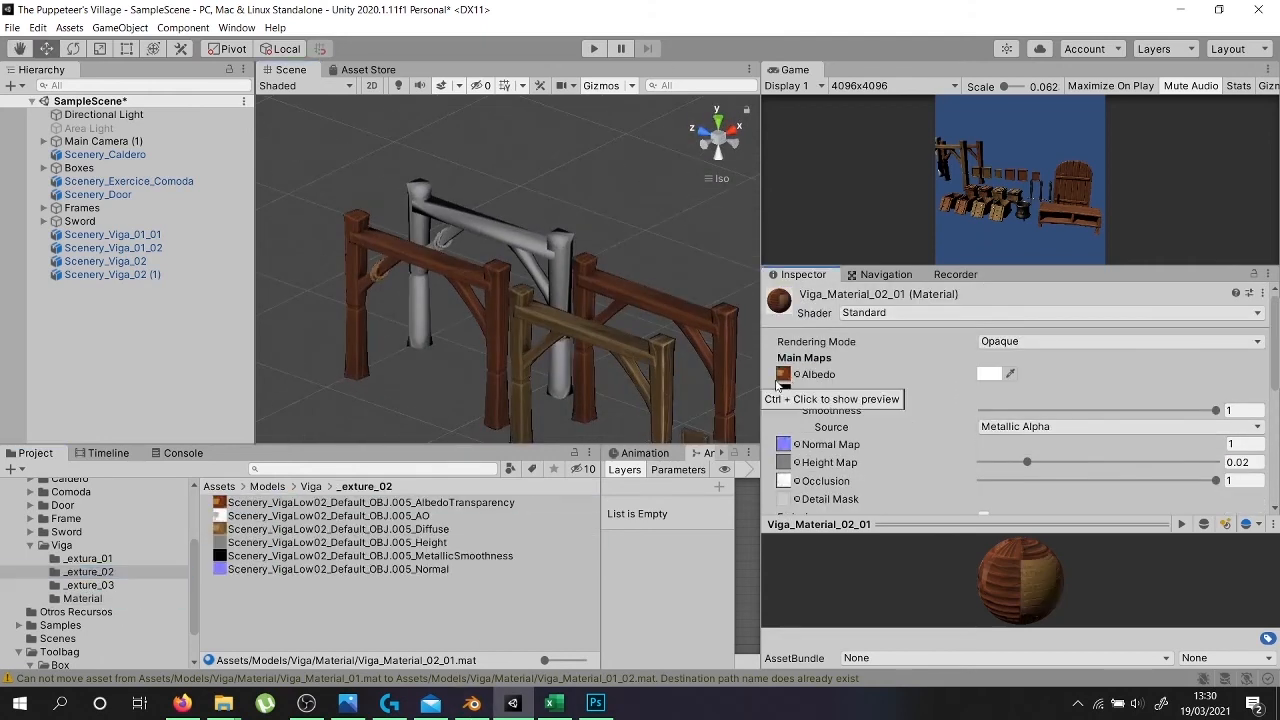
Duplicate Viga_Material_02_01 and name the copy Viga_Material_02_02
{"action": "left_click", "coordinate": [82, 598]}
{"action": "right_click", "coordinate": [298, 533]}
{"action": "left_click", "coordinate": [1262, 293]}
{"action": "left_click", "coordinate": [1222, 366]}
{"action": "key", "text": "Return"}
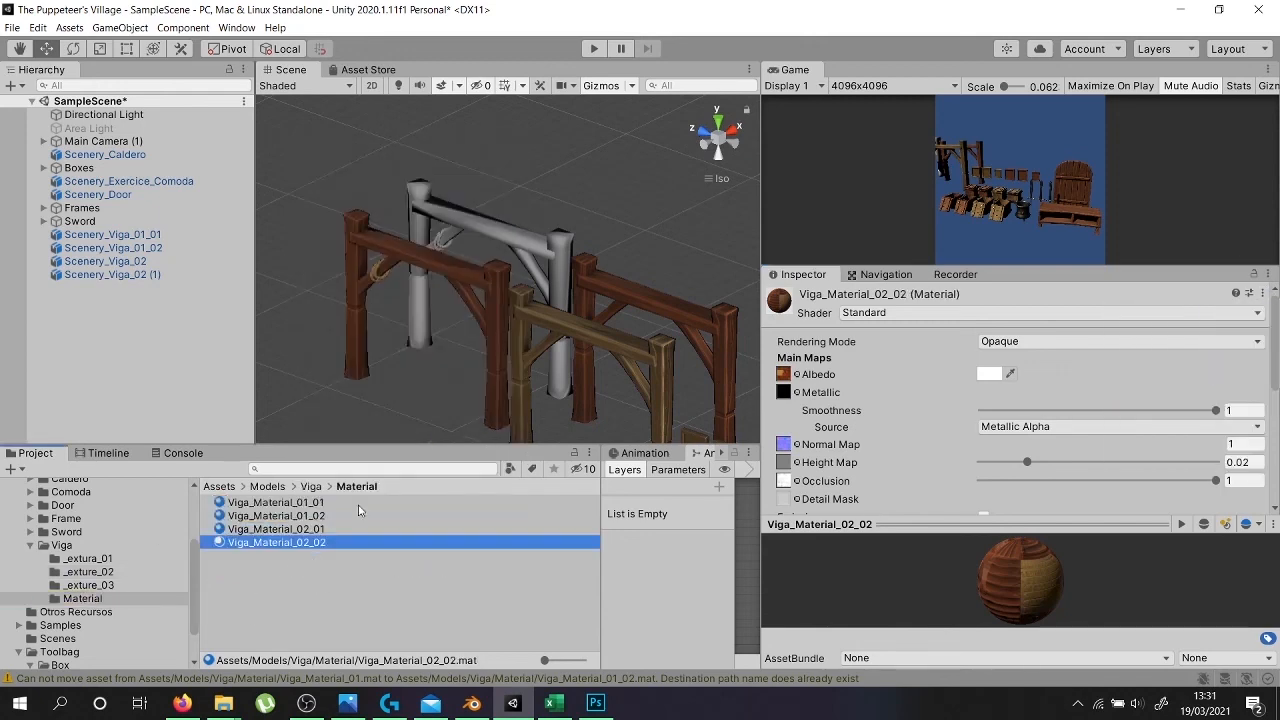
Set the albedo of Viga_Material_02_02 to the Scenery_VigaLow02 Diffuse texture and apply the material to the rear beam, Scenery_Viga_02 (1)
{"action": "left_click_drag", "start_coordinate": [265, 552], "coordinate": [380, 518]}
{"action": "middle_click_drag", "start_coordinate": [514, 332], "coordinate": [479, 302]}
{"action": "left_click", "coordinate": [170, 571]}
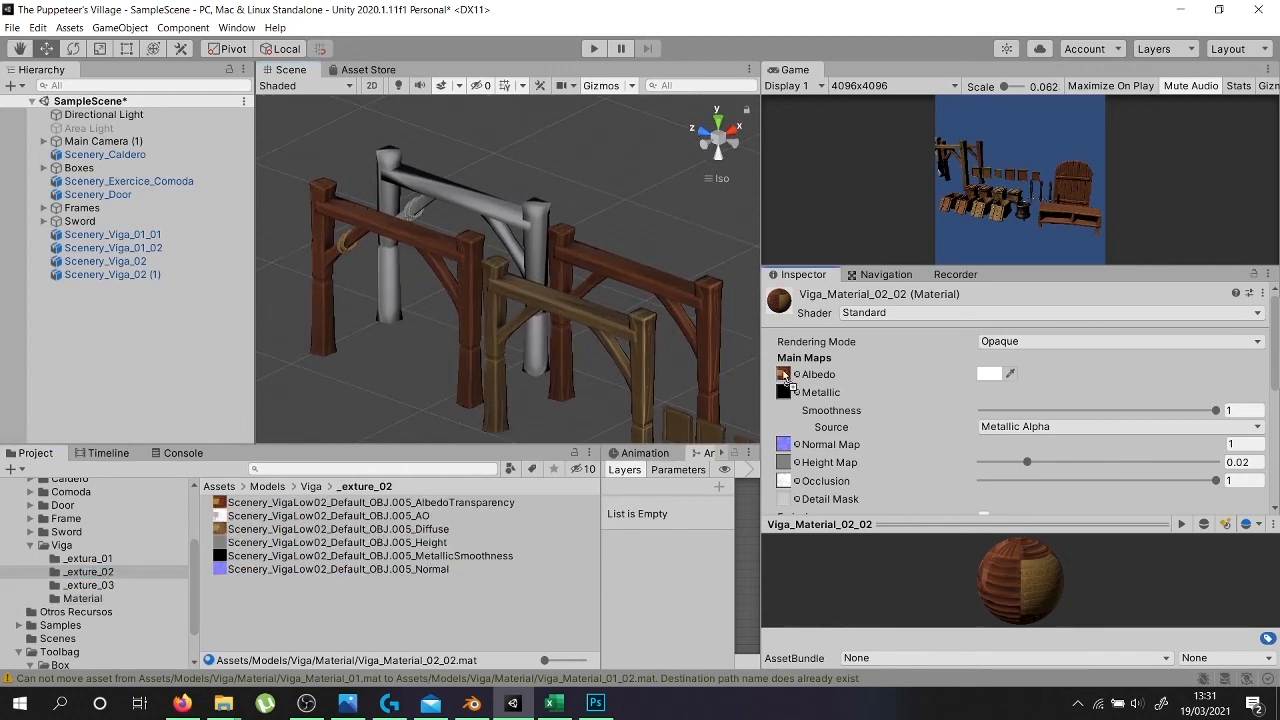
{"action": "left_click_drag", "start_coordinate": [785, 378], "coordinate": [784, 376]}
{"action": "right_click_drag", "start_coordinate": [488, 260], "coordinate": [520, 205]}
Lower both Scenery_Viga_02 beams together to about Y 1.13
{"action": "left_click", "coordinate": [510, 218]}
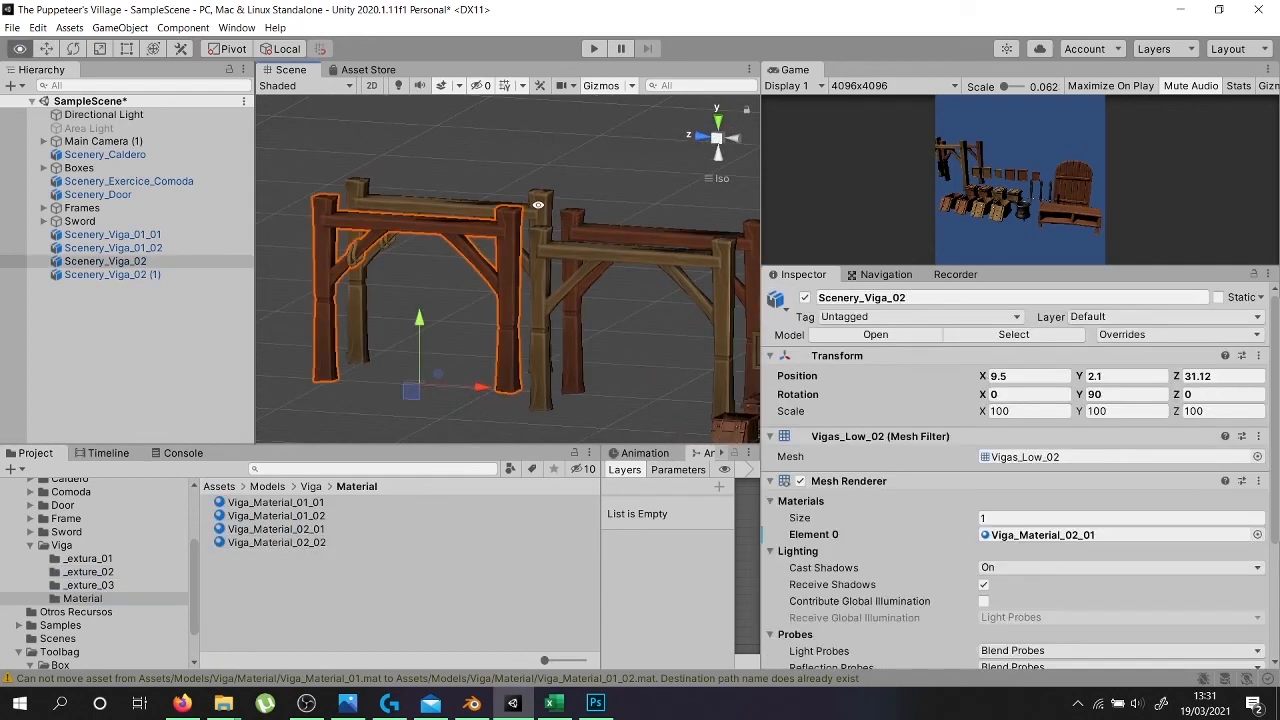
{"action": "left_click", "coordinate": [537, 204], "text": "shift"}
{"action": "left_click", "coordinate": [698, 142]}
{"action": "left_click_drag", "start_coordinate": [494, 305], "coordinate": [494, 324]}
{"action": "left_click_drag", "start_coordinate": [428, 390], "coordinate": [350, 390]}
{"action": "right_click_drag", "start_coordinate": [600, 250], "coordinate": [320, 340]}
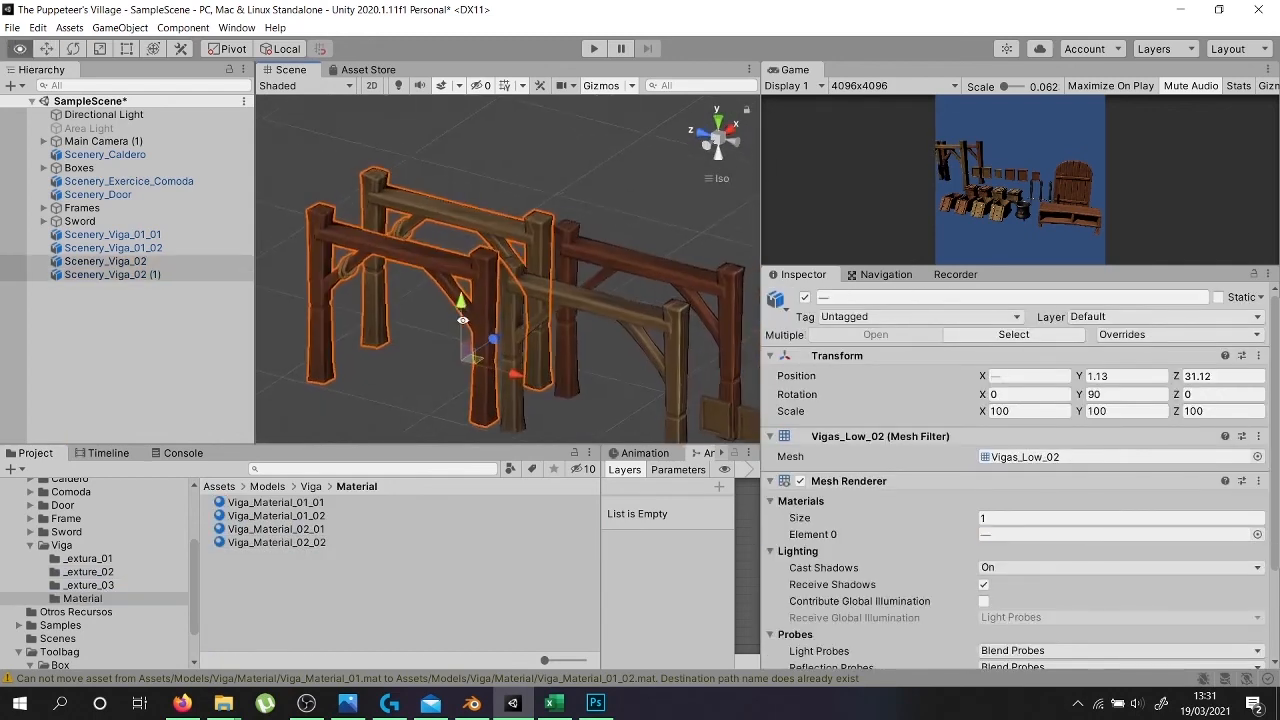
Duplicate Viga_Material_02_02 and name the copy Viga_Material_03_01
{"action": "left_click", "coordinate": [131, 586]}
{"action": "left_click", "coordinate": [110, 598]}
{"action": "left_click", "coordinate": [289, 545]}
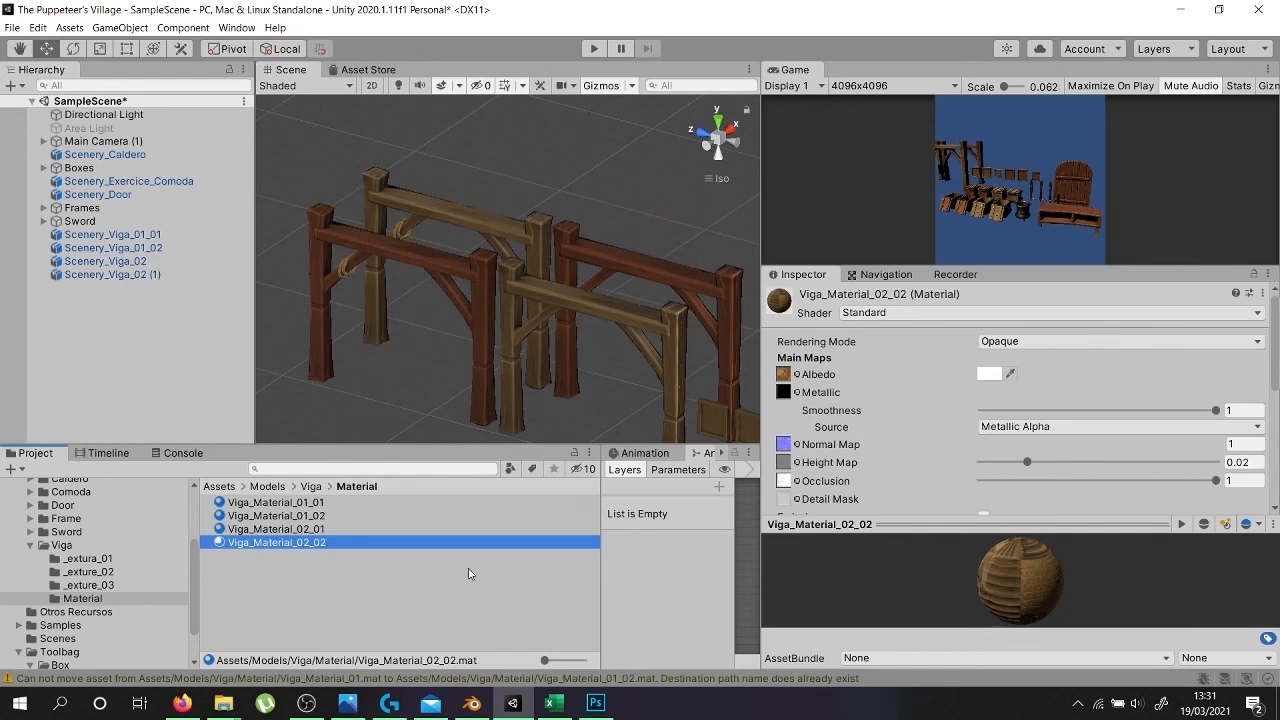
{"action": "left_click", "coordinate": [305, 543]}
{"action": "type", "text": "1"}
{"action": "key", "text": "Return"}
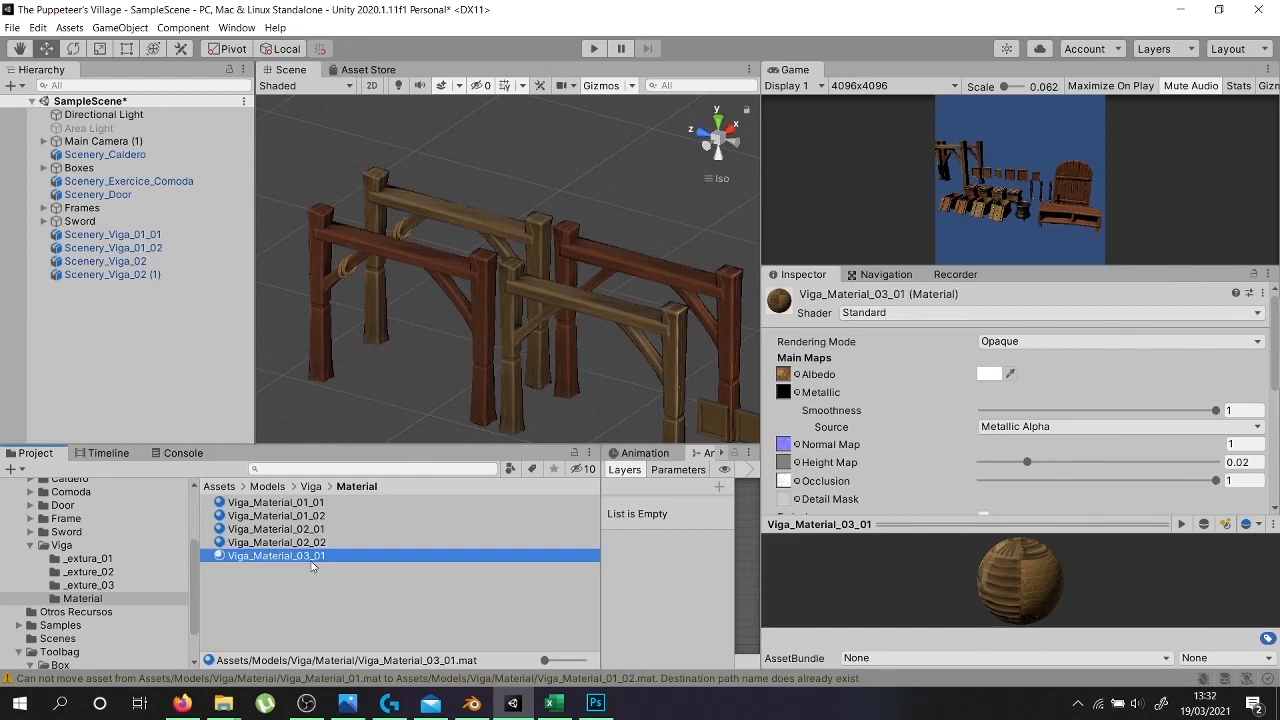
Duplicate Viga_Material_03_01 as Viga_Material_03_02, leaving Viga_Material_03_01 selected
{"action": "key", "text": "ctrl+d"}
{"action": "left_click", "coordinate": [313, 556]}
{"action": "left_click", "coordinate": [404, 570]}
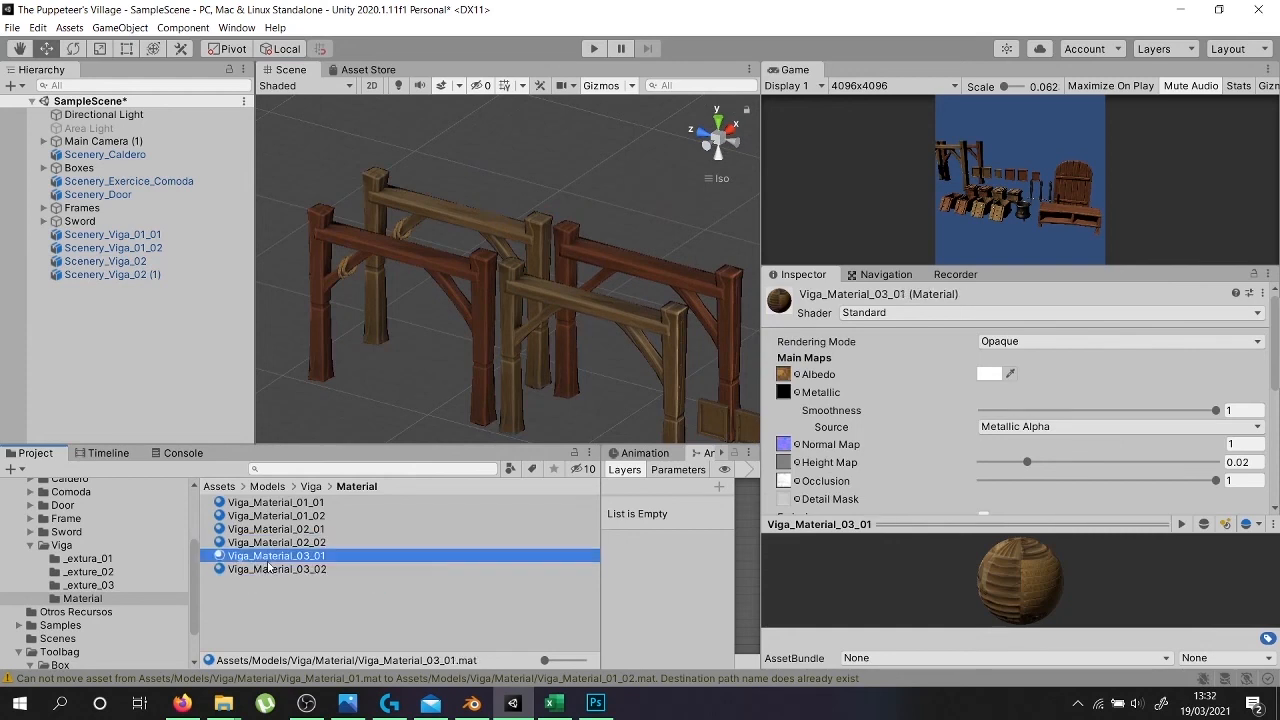
Assign the Scenery_VigaLow03 Normal texture from the _exture_03 folder to Viga_Material_03_01
{"action": "left_click", "coordinate": [89, 585]}
{"action": "scroll", "coordinate": [441, 311], "scroll_direction": "down", "scroll_amount": 2}
{"action": "middle_click_drag", "start_coordinate": [441, 311], "coordinate": [482, 324]}
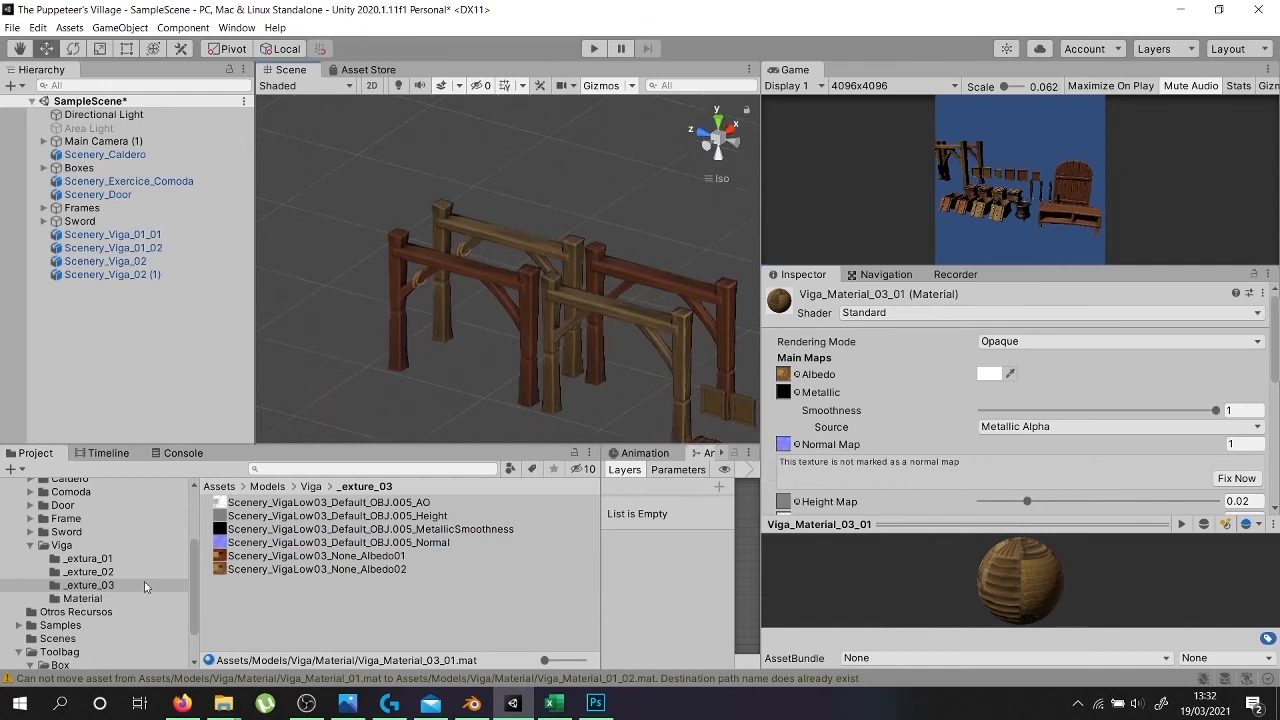
Add the Scenery_Viga_03 model from the Viga folder to the scene and move it along Z to about 43.2
{"action": "left_click", "coordinate": [74, 545]}
{"action": "left_click_drag", "start_coordinate": [284, 583], "coordinate": [127, 355]}
{"action": "scroll", "coordinate": [555, 320], "scroll_direction": "down", "scroll_amount": 3}
{"action": "left_click", "coordinate": [719, 121]}
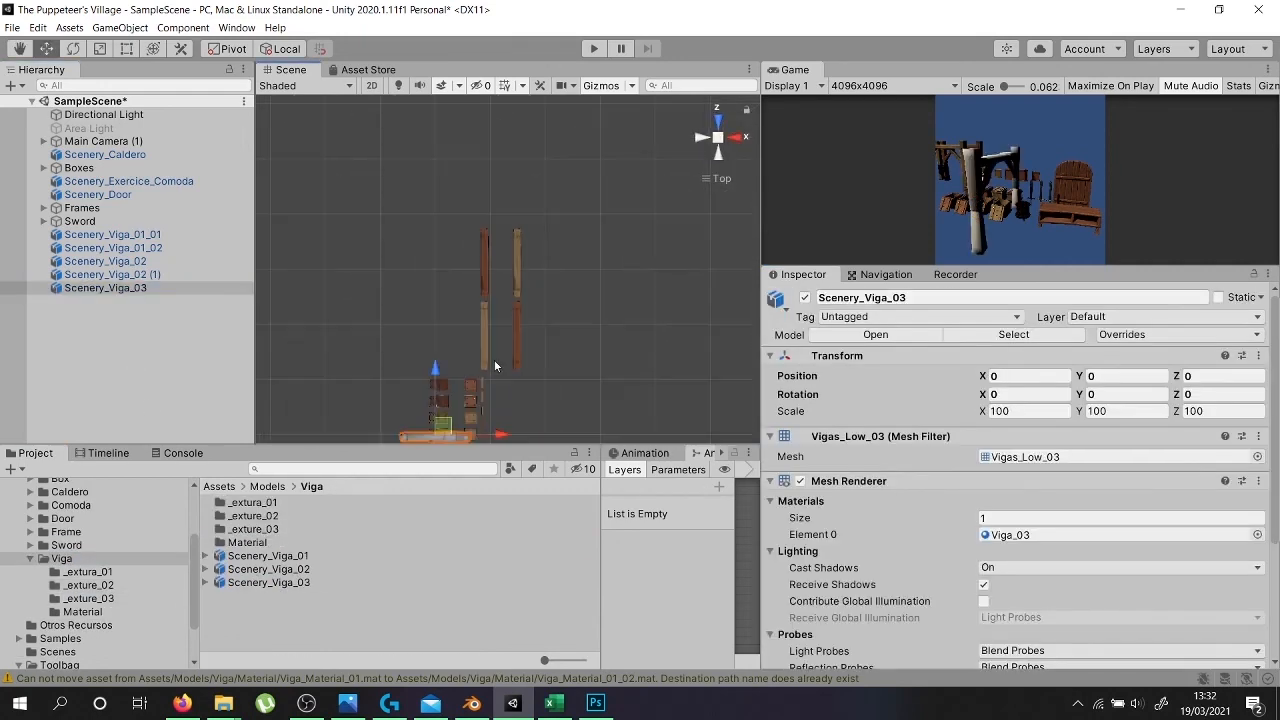
{"action": "left_click_drag", "start_coordinate": [434, 374], "coordinate": [430, 115]}
Set the Y rotation of Scenery_Viga_03 to 90
{"action": "key", "text": "r"}
{"action": "key", "text": "e"}
{"action": "left_click_drag", "start_coordinate": [473, 164], "coordinate": [403, 136]}
{"action": "left_click", "coordinate": [1110, 394]}
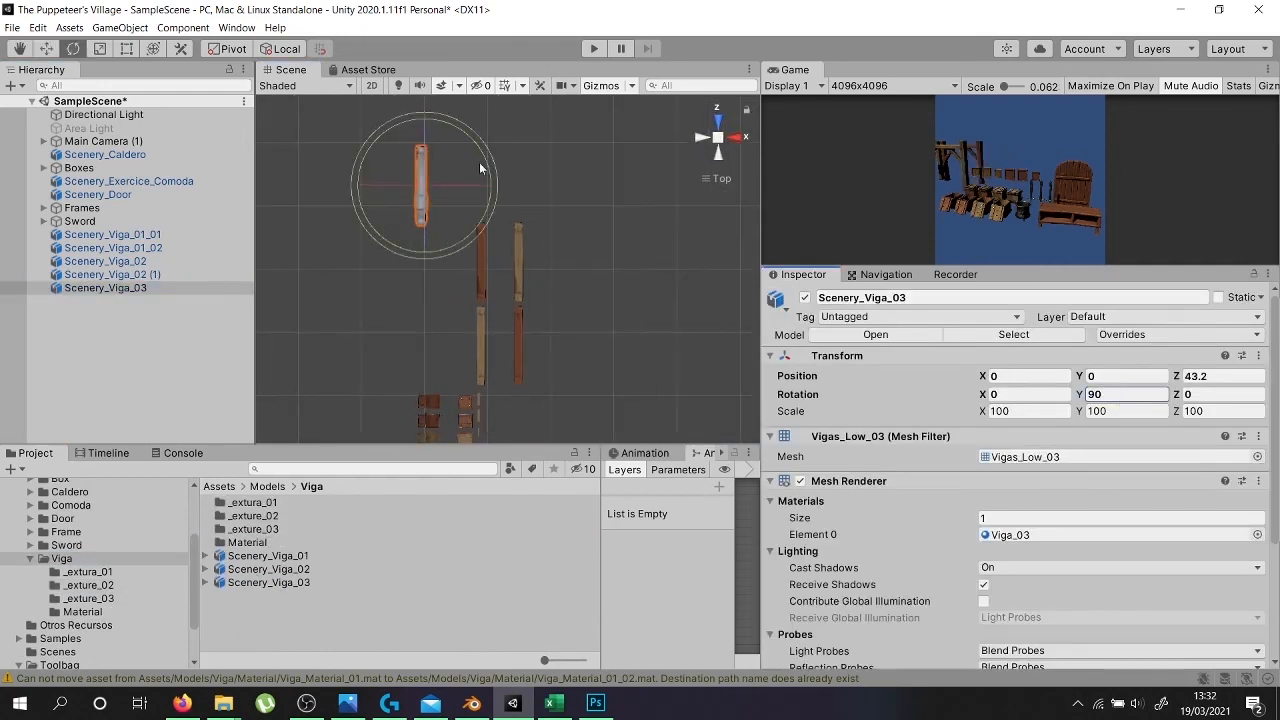
{"action": "middle_click_drag", "start_coordinate": [480, 168], "coordinate": [421, 300]}
Position Scenery_Viga_03 in line with the other front beams at about X 9.5, Y 1.25, Z 45.8
{"action": "key", "text": "w"}
{"action": "left_click_drag", "start_coordinate": [424, 318], "coordinate": [479, 319]}
{"action": "left_click_drag", "start_coordinate": [433, 369], "coordinate": [433, 368]}
{"action": "left_click", "coordinate": [702, 137]}
{"action": "scroll", "coordinate": [560, 320], "scroll_direction": "up", "scroll_amount": 3}
{"action": "middle_click_drag", "start_coordinate": [570, 320], "coordinate": [425, 345]}
{"action": "left_click_drag", "start_coordinate": [423, 357], "coordinate": [419, 342]}
{"action": "left_click_drag", "start_coordinate": [560, 262], "coordinate": [387, 353], "text": "alt"}
Duplicate Scenery_Viga_03 and move the copy along X to about 15.32
{"action": "left_click", "coordinate": [734, 142]}
{"action": "key", "text": "ctrl+d"}
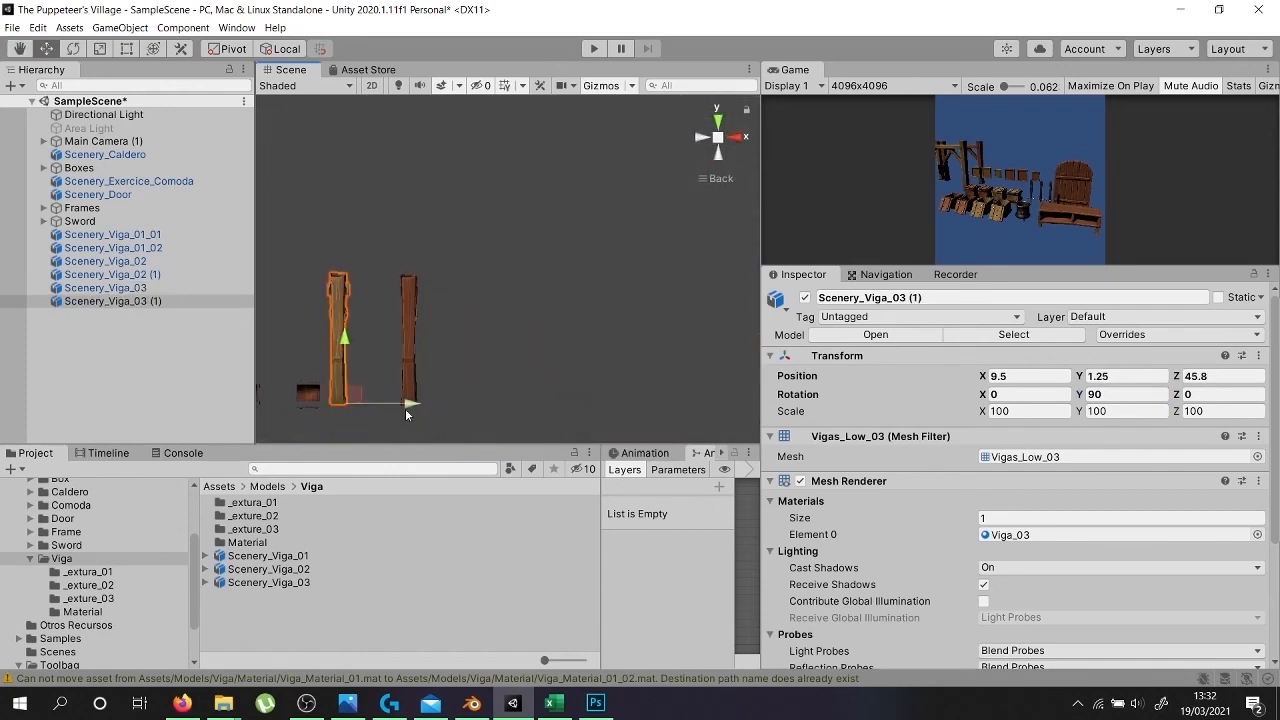
{"action": "left_click_drag", "start_coordinate": [408, 405], "coordinate": [476, 406]}
{"action": "left_click_drag", "start_coordinate": [430, 228], "coordinate": [512, 312], "text": "alt"}
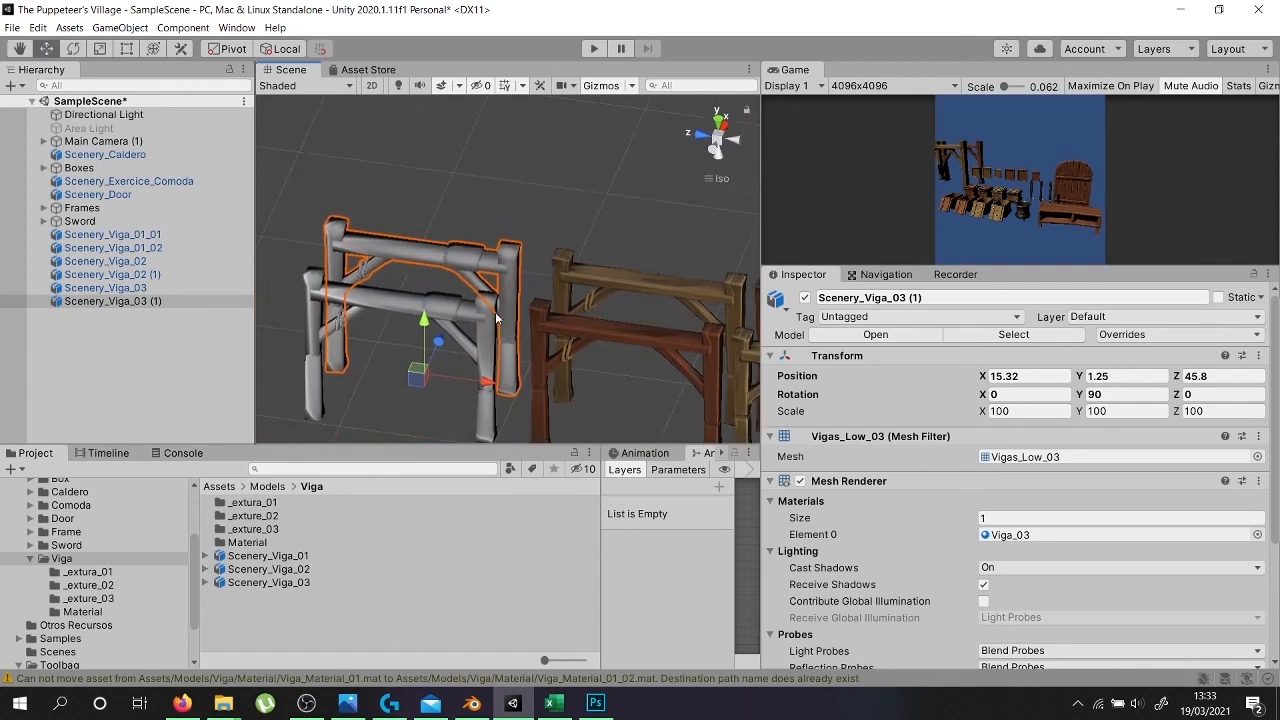
Apply Viga_Material_03_01 to the front and Viga_Material_03_02 to the rear Scenery_Viga_03 beam, and set Viga_Material_03_01's albedo to Scenery_VigaLow03 Albedo01
{"action": "double_click", "coordinate": [241, 545]}
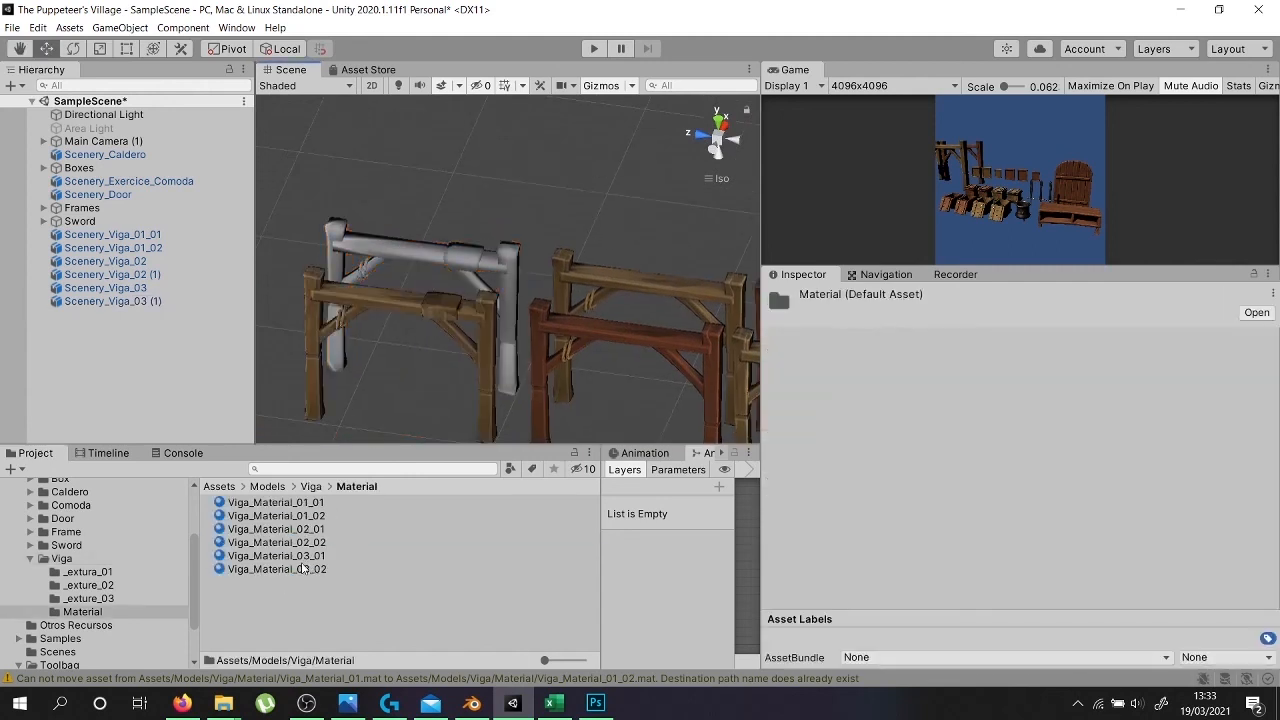
{"action": "left_click", "coordinate": [285, 556]}
{"action": "left_click", "coordinate": [86, 600]}
{"action": "left_click_drag", "start_coordinate": [305, 556], "coordinate": [783, 328]}
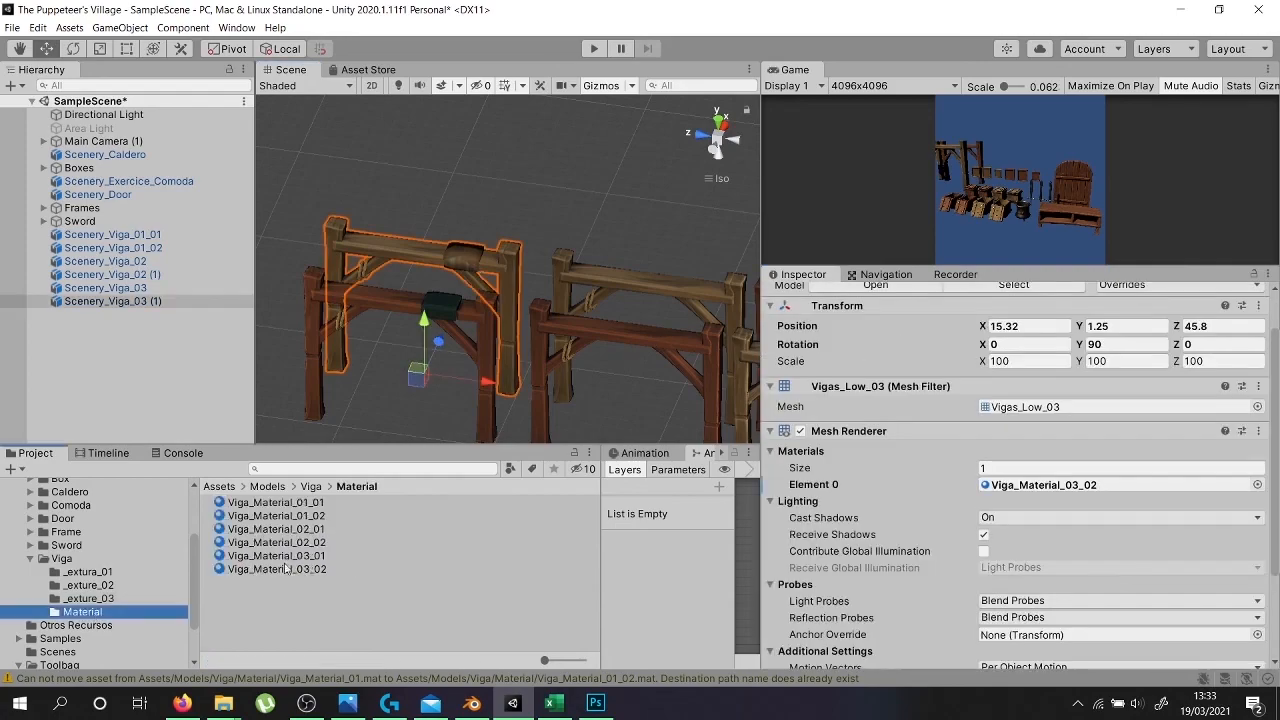